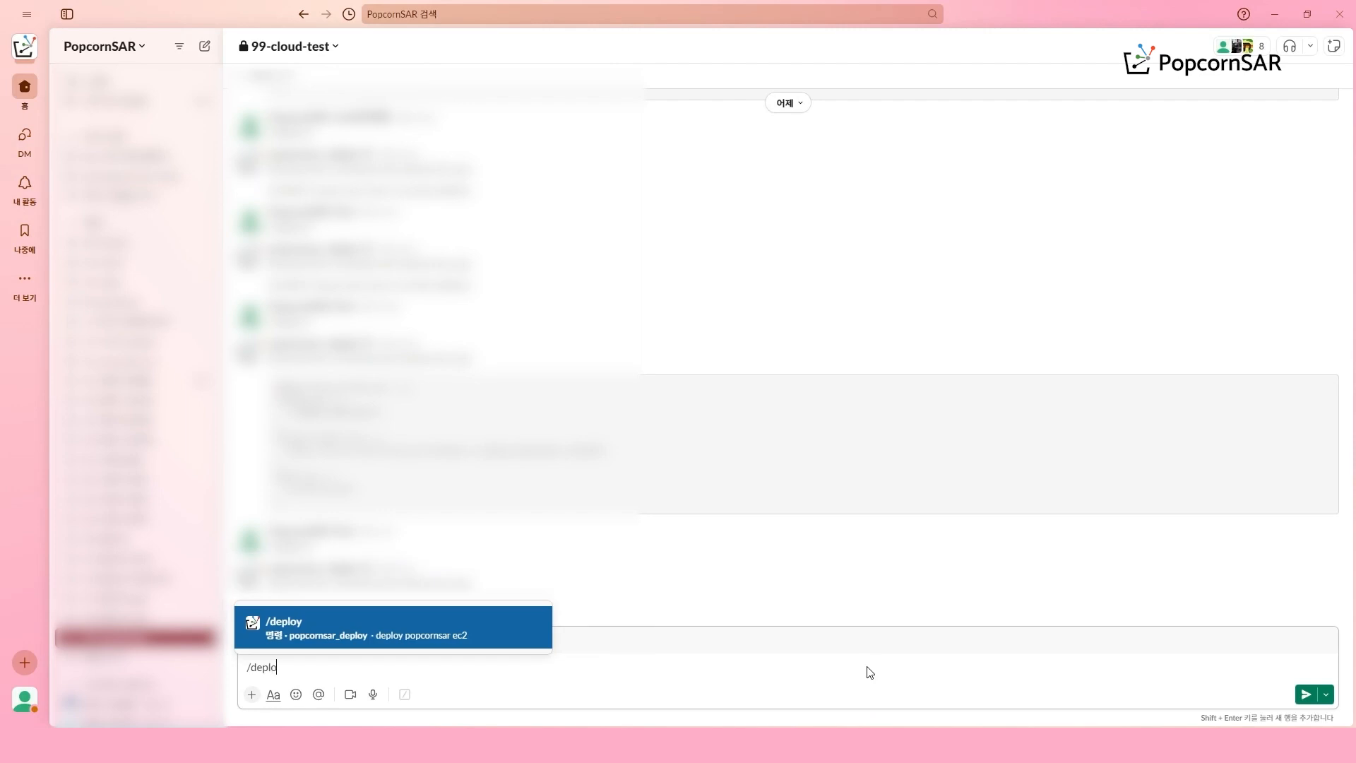
- Send the /deploy 1 command in the 99-cloud-test channel and open the deployed instance's public DNS address
{"action": "key", "text": "Return"}
{"action": "key", "text": "Return"}
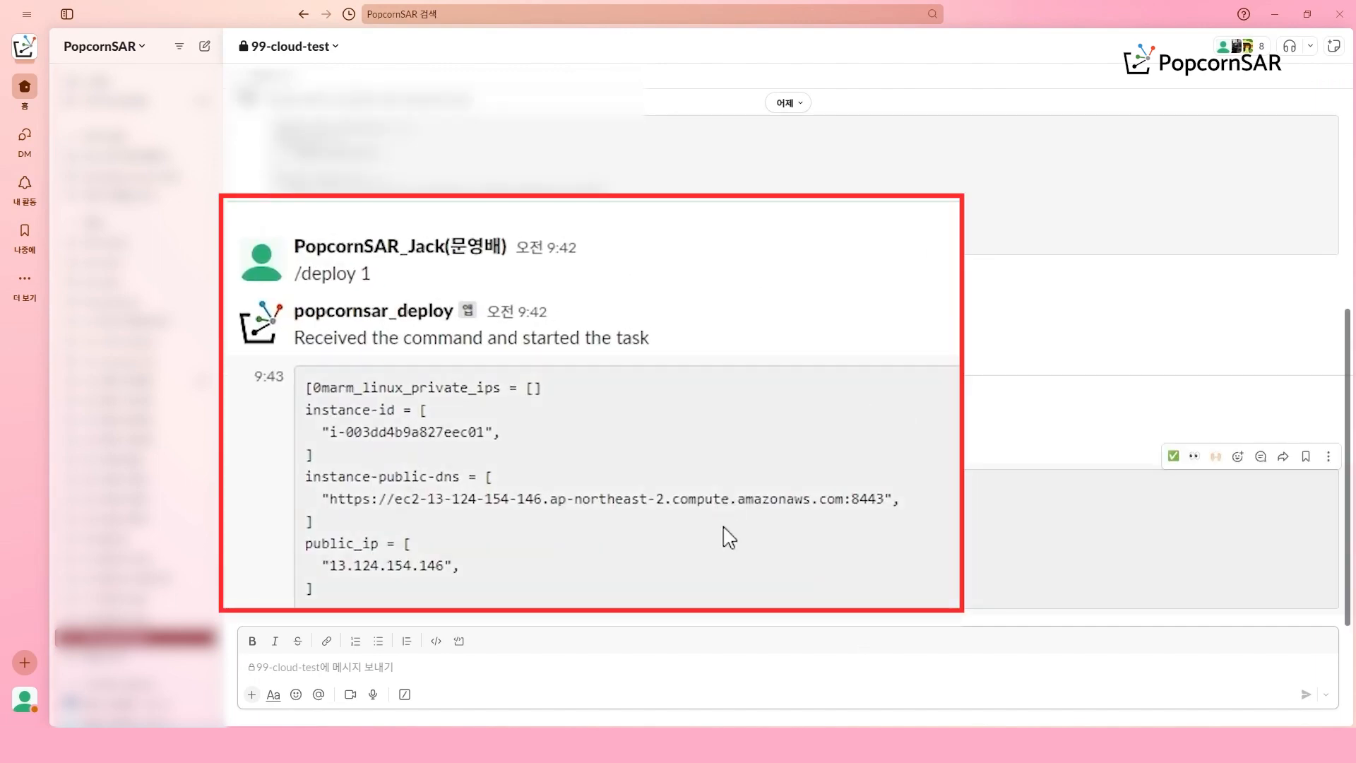
{"action": "left_click", "coordinate": [732, 502]}
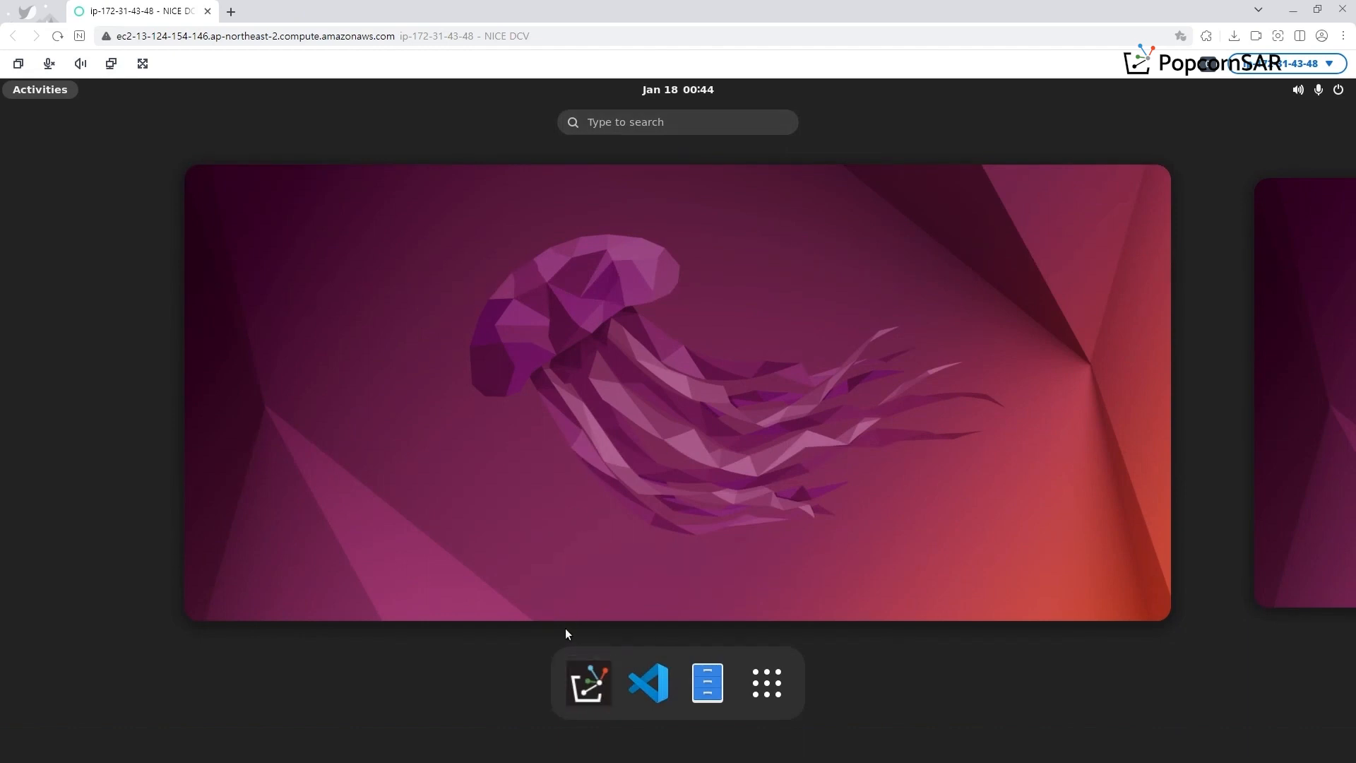
- Launch AutoSAR.io on the remote desktop
{"action": "left_click", "coordinate": [588, 682]}
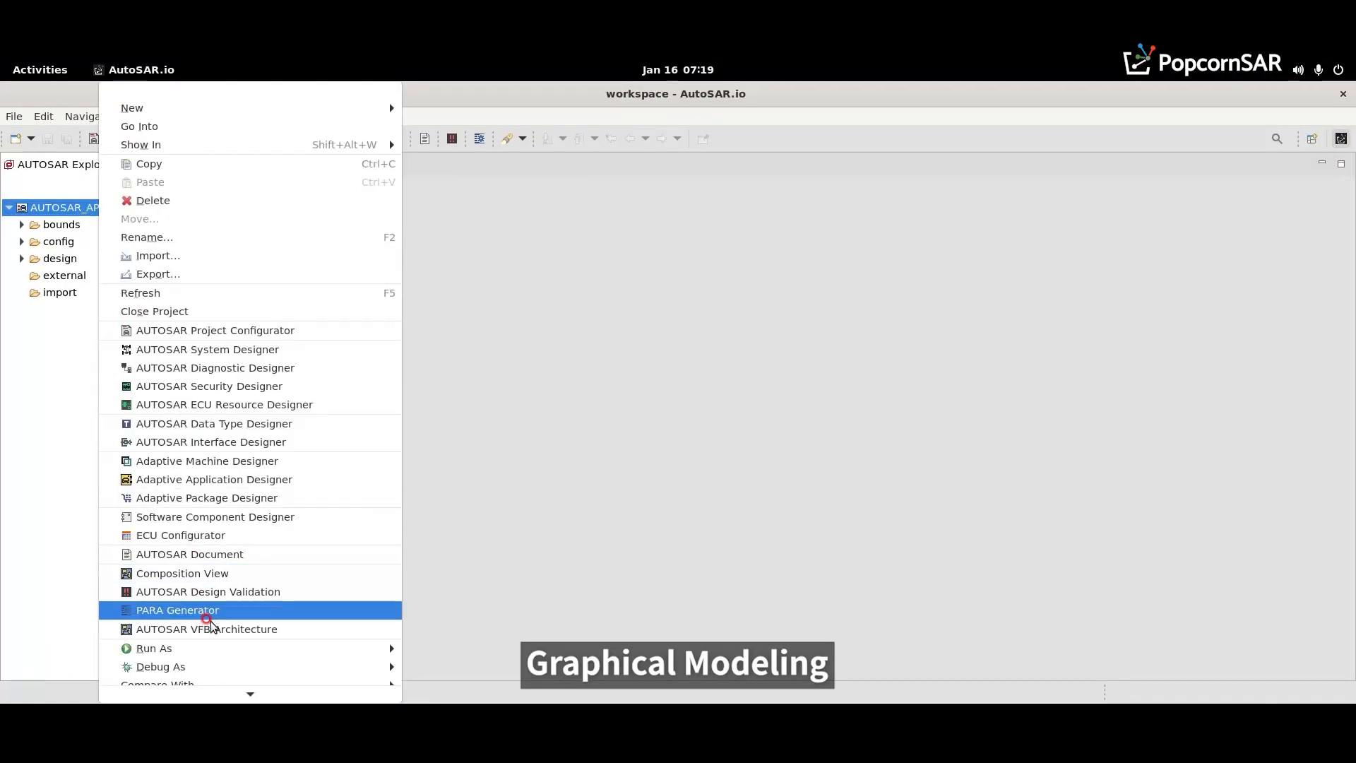
{"action": "left_click", "coordinate": [209, 626]}
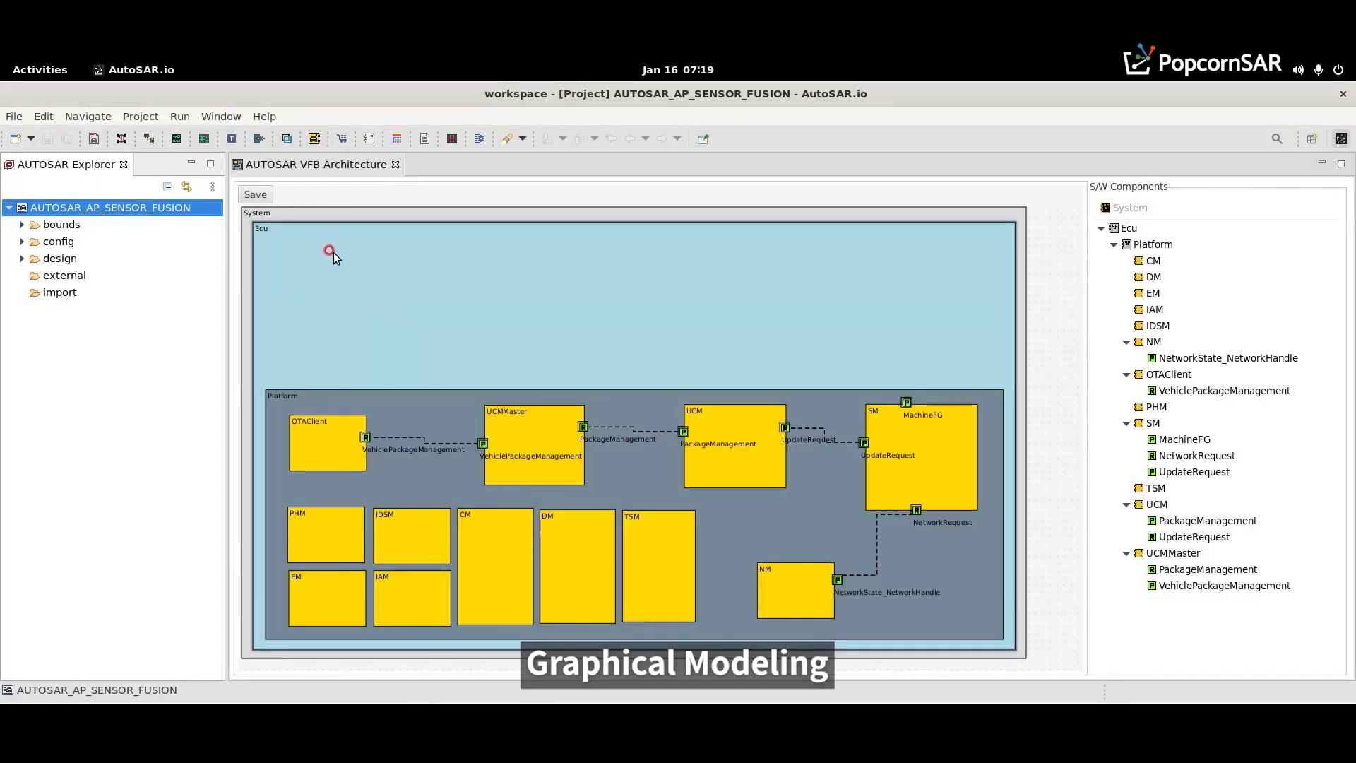
- Add a Composition software component to the empty area of the Ecu and name it ADAS
{"action": "right_click", "coordinate": [315, 253]}
{"action": "mouse_move", "coordinate": [320, 264]}
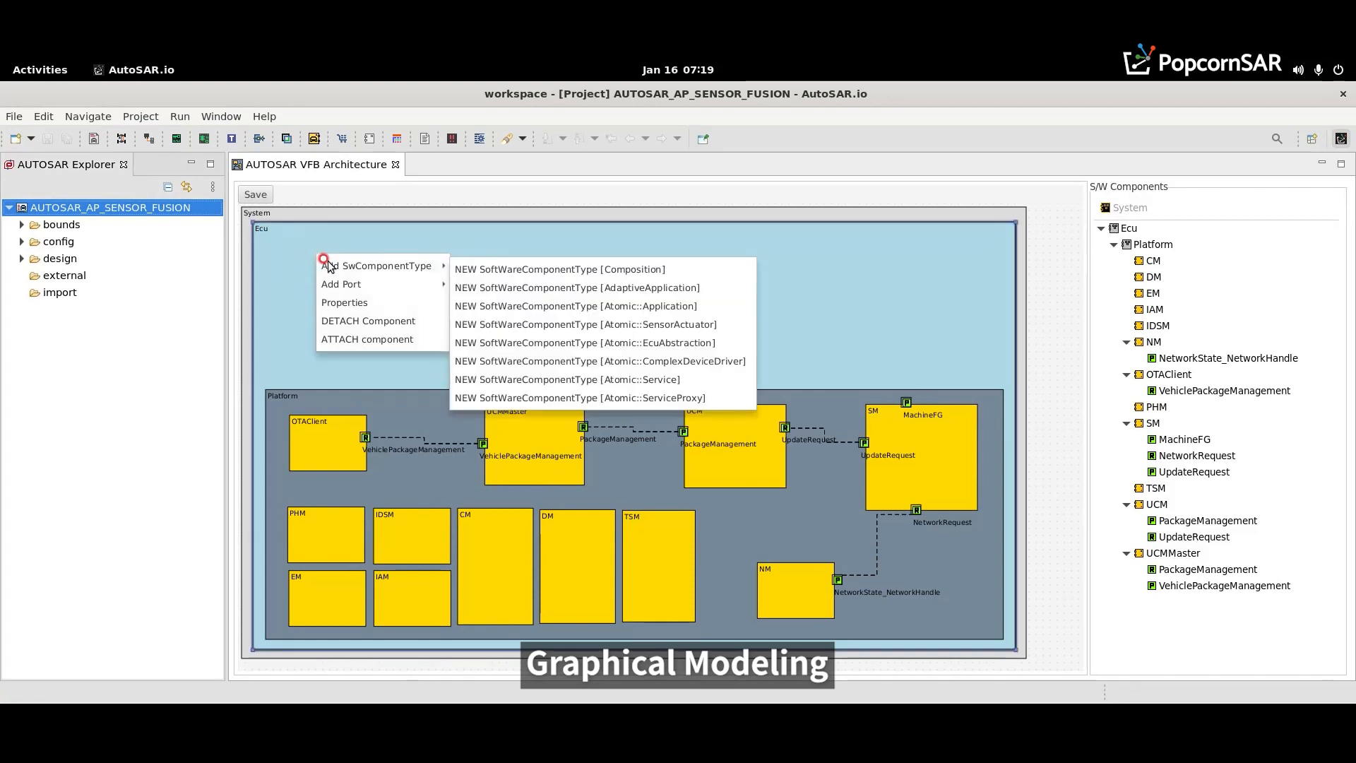
{"action": "left_click", "coordinate": [523, 271]}
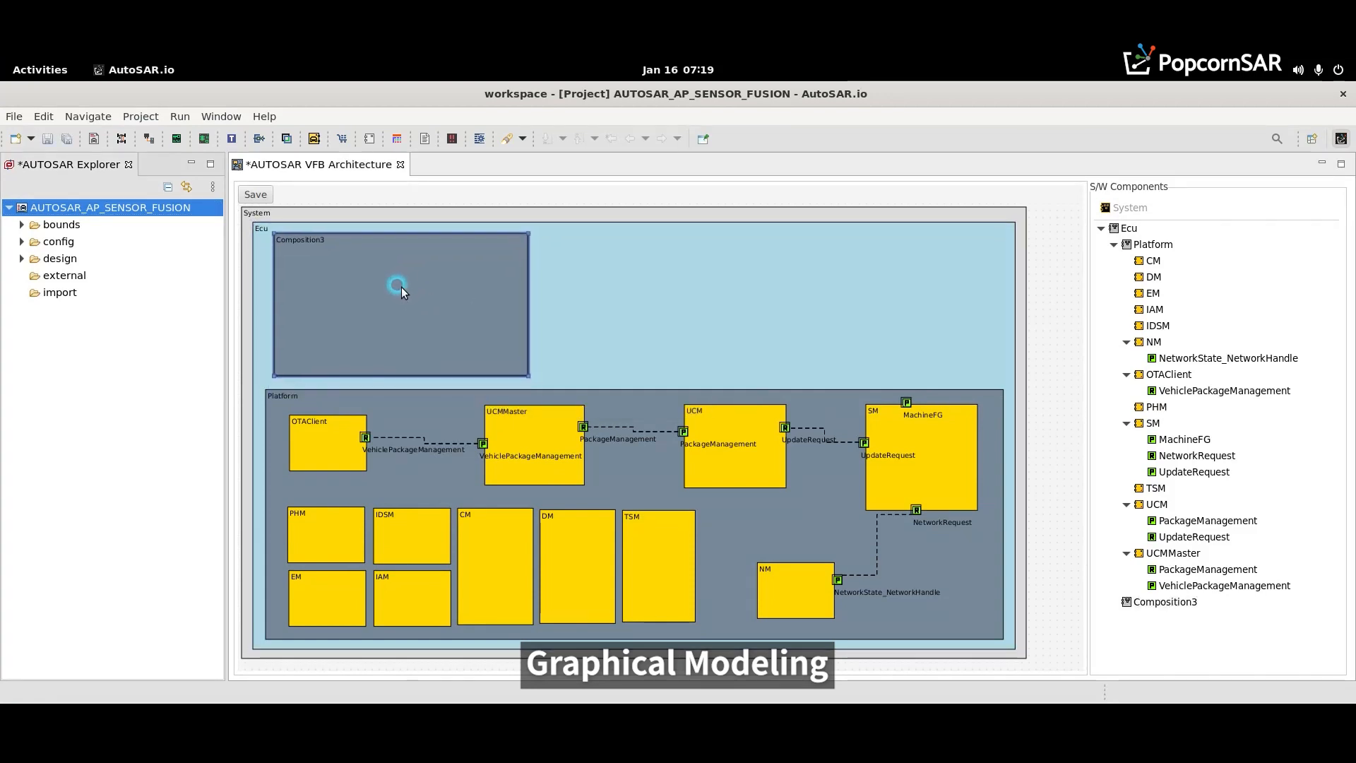
{"action": "double_click", "coordinate": [302, 245]}
{"action": "left_click", "coordinate": [643, 332]}
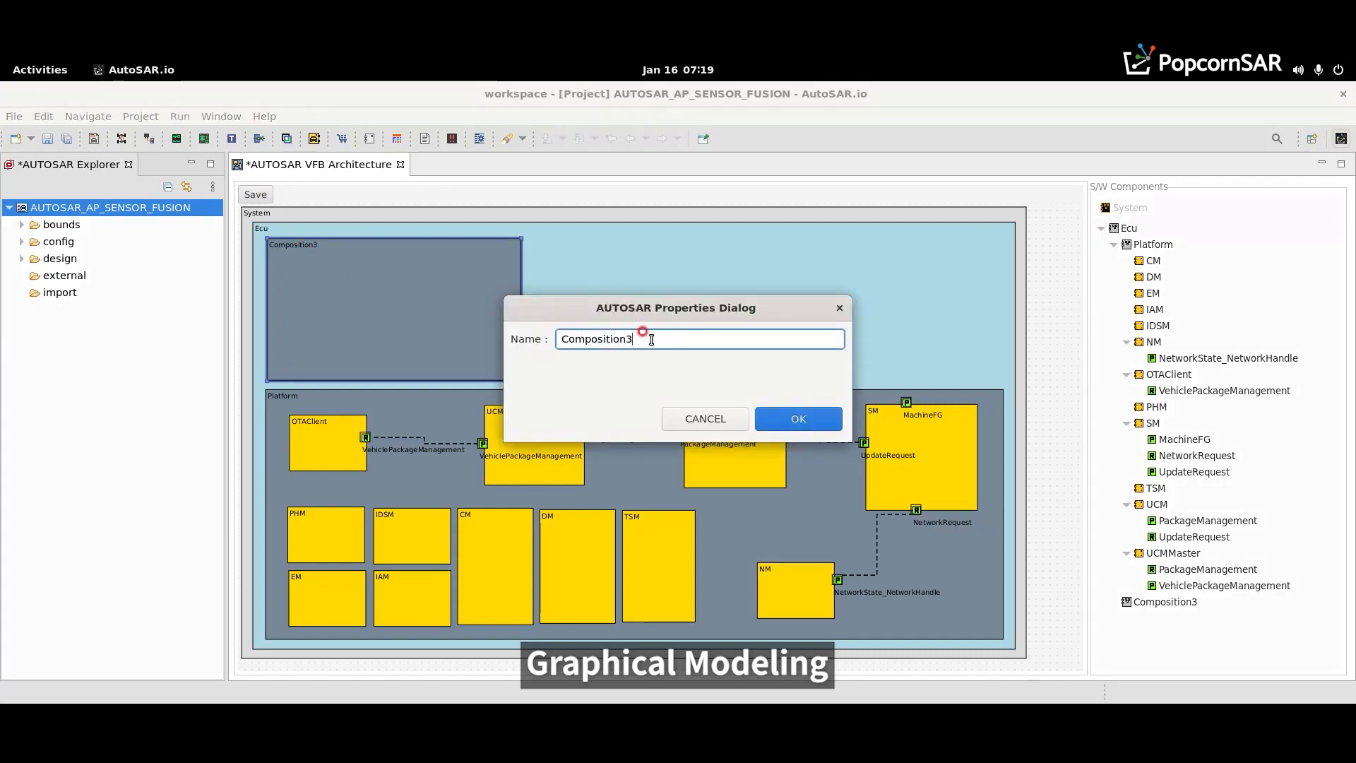
{"action": "double_click", "coordinate": [642, 331]}
{"action": "type", "text": "ADAS"}
{"action": "left_click", "coordinate": [770, 420]}
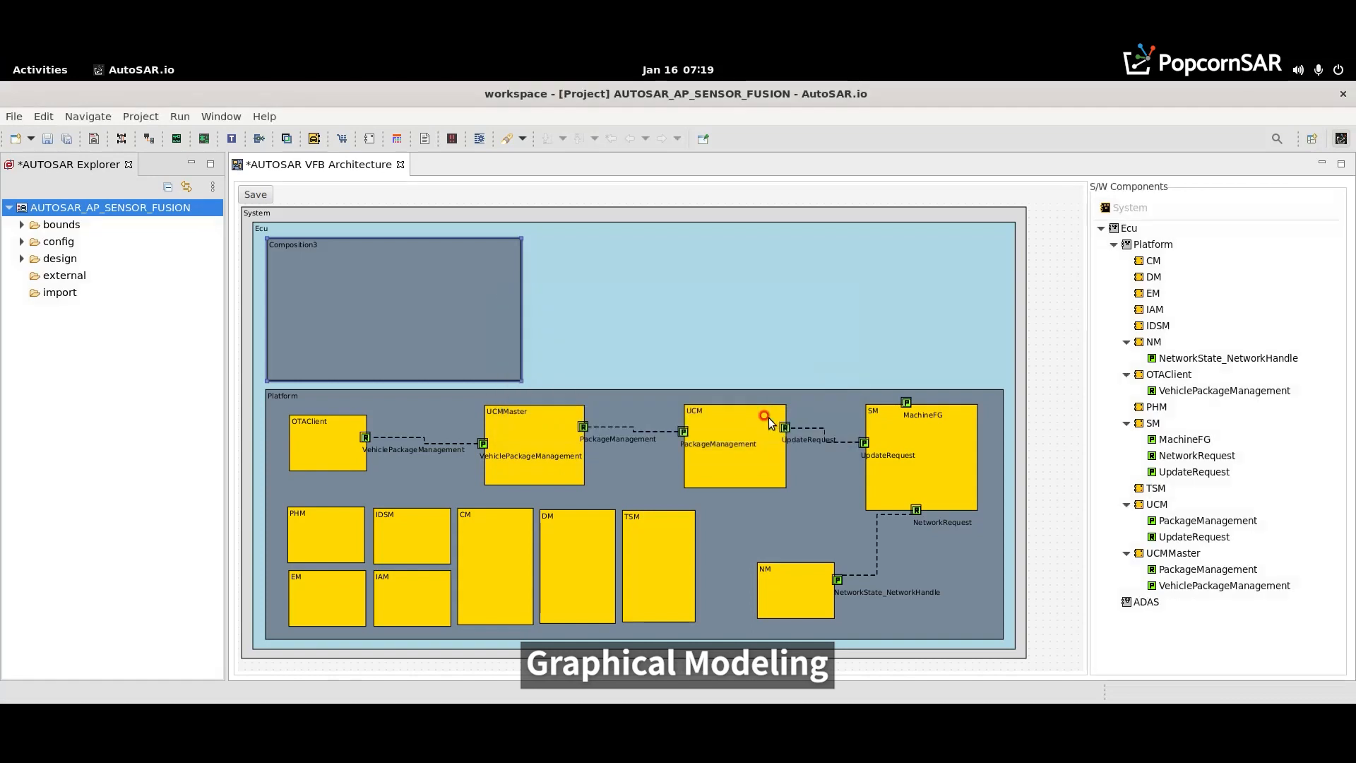
- Enlarge the System and Ecu boxes, stretch ADAS to the Platform's width above the shifted Platform box, and save the architecture
{"action": "left_click_drag", "start_coordinate": [521, 381], "coordinate": [999, 384]}
{"action": "left_click", "coordinate": [1024, 658]}
{"action": "mouse_move", "coordinate": [1046, 669]}
{"action": "left_mouse_down"}
{"action": "mouse_move", "coordinate": [1054, 686]}
{"action": "mouse_move", "coordinate": [1020, 654]}
{"action": "mouse_move", "coordinate": [1040, 670]}
{"action": "left_mouse_up"}
{"action": "left_click", "coordinate": [1006, 644]}
{"action": "left_click", "coordinate": [993, 636]}
{"action": "left_click_drag", "start_coordinate": [980, 629], "coordinate": [989, 641]}
{"action": "left_click", "coordinate": [883, 341]}
{"action": "left_click_drag", "start_coordinate": [883, 341], "coordinate": [888, 337]}
{"action": "left_click_drag", "start_coordinate": [1006, 379], "coordinate": [1011, 399]}
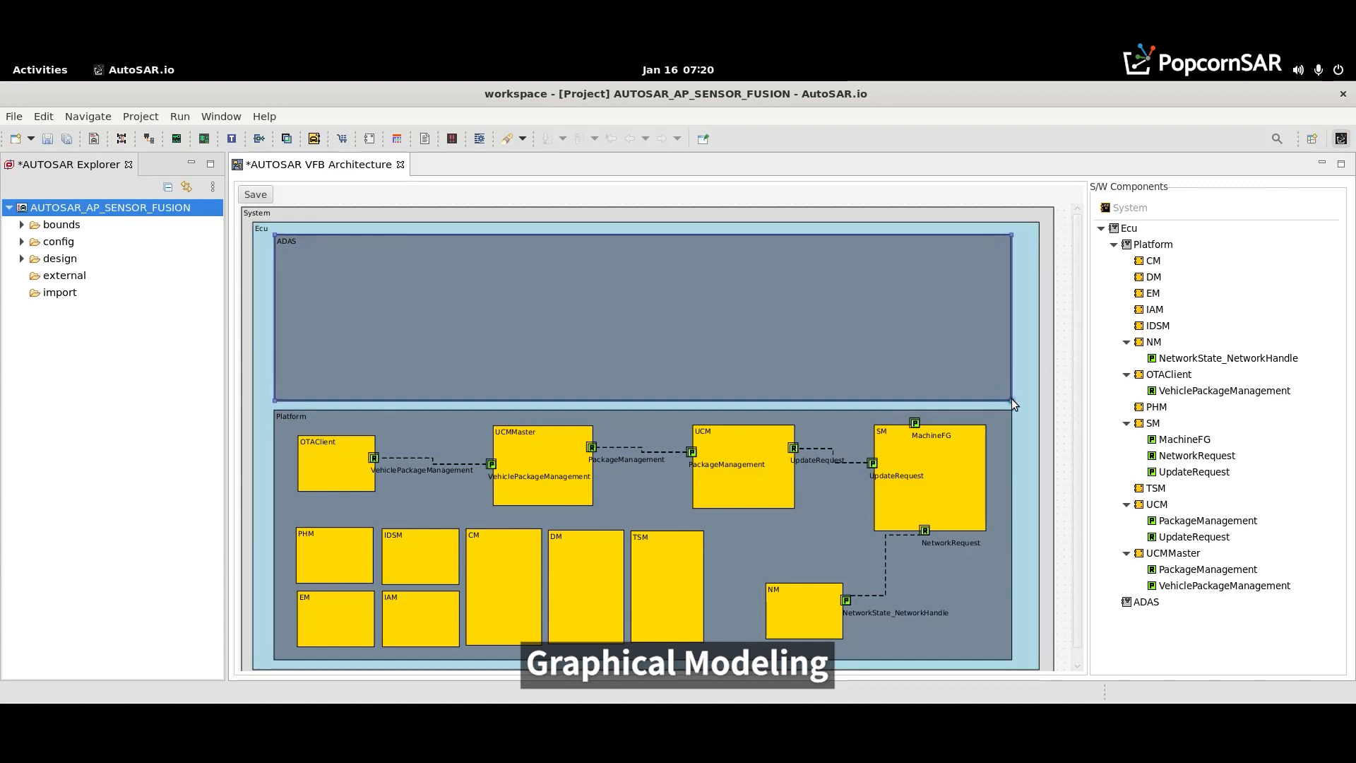
{"action": "left_click", "coordinate": [944, 385]}
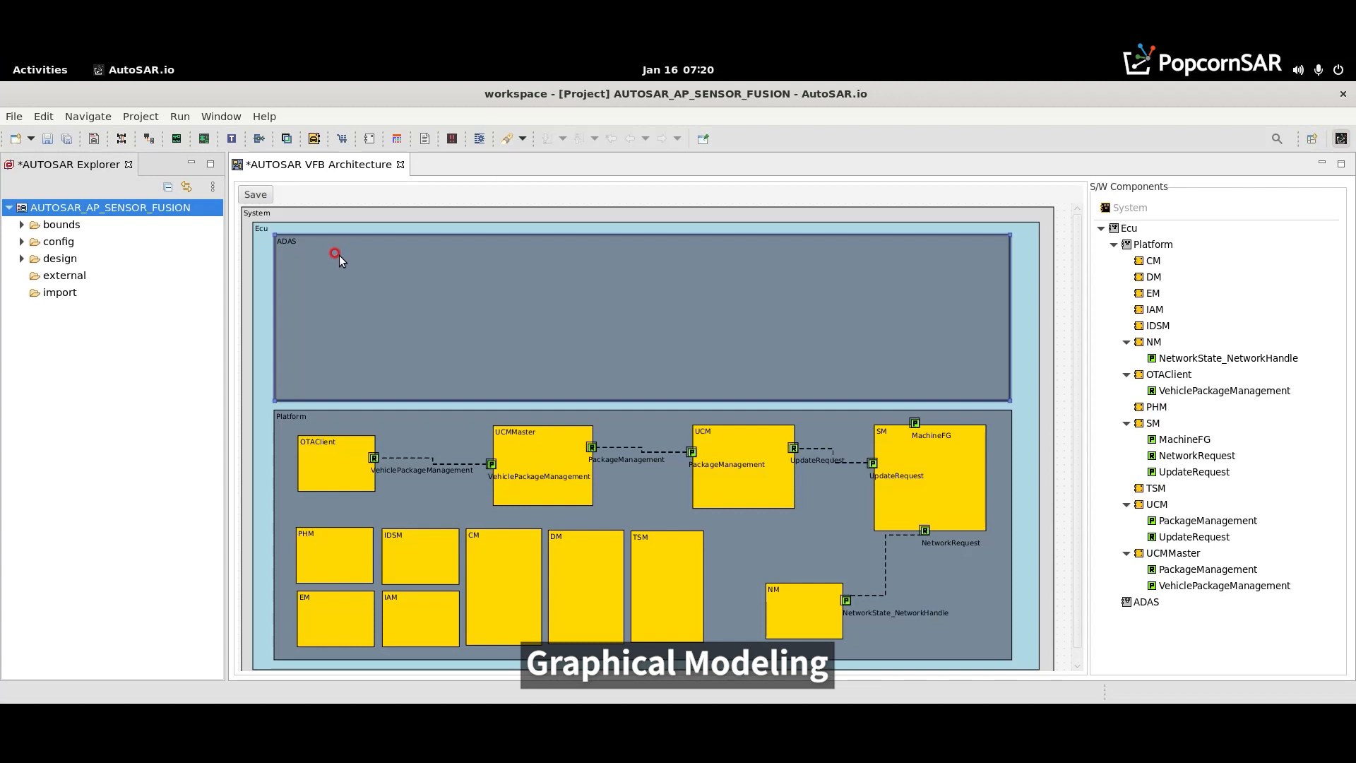
{"action": "left_click", "coordinate": [251, 194]}
- Open the project in the AUTOSAR Interface Designer and show the ServiceInterface library with a wider table area
{"action": "right_click", "coordinate": [62, 211]}
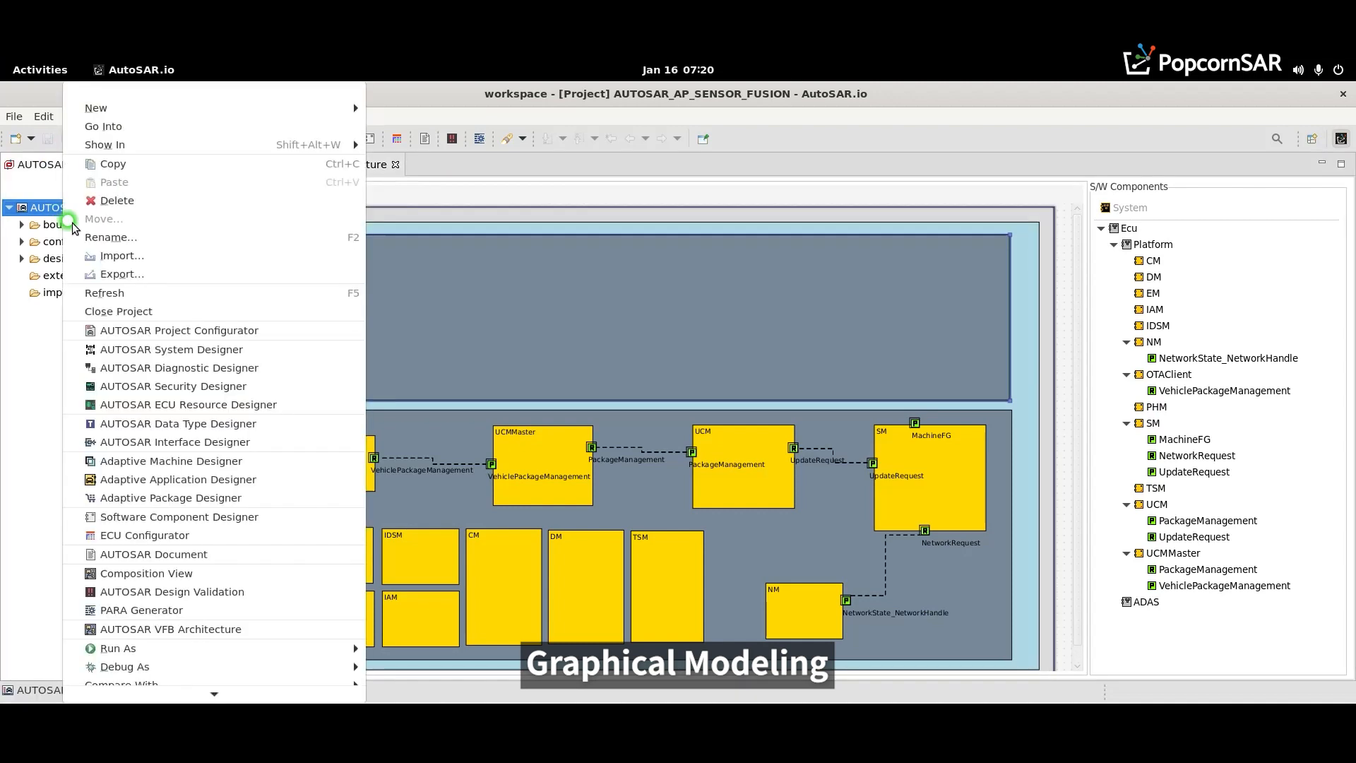
{"action": "left_click", "coordinate": [364, 316]}
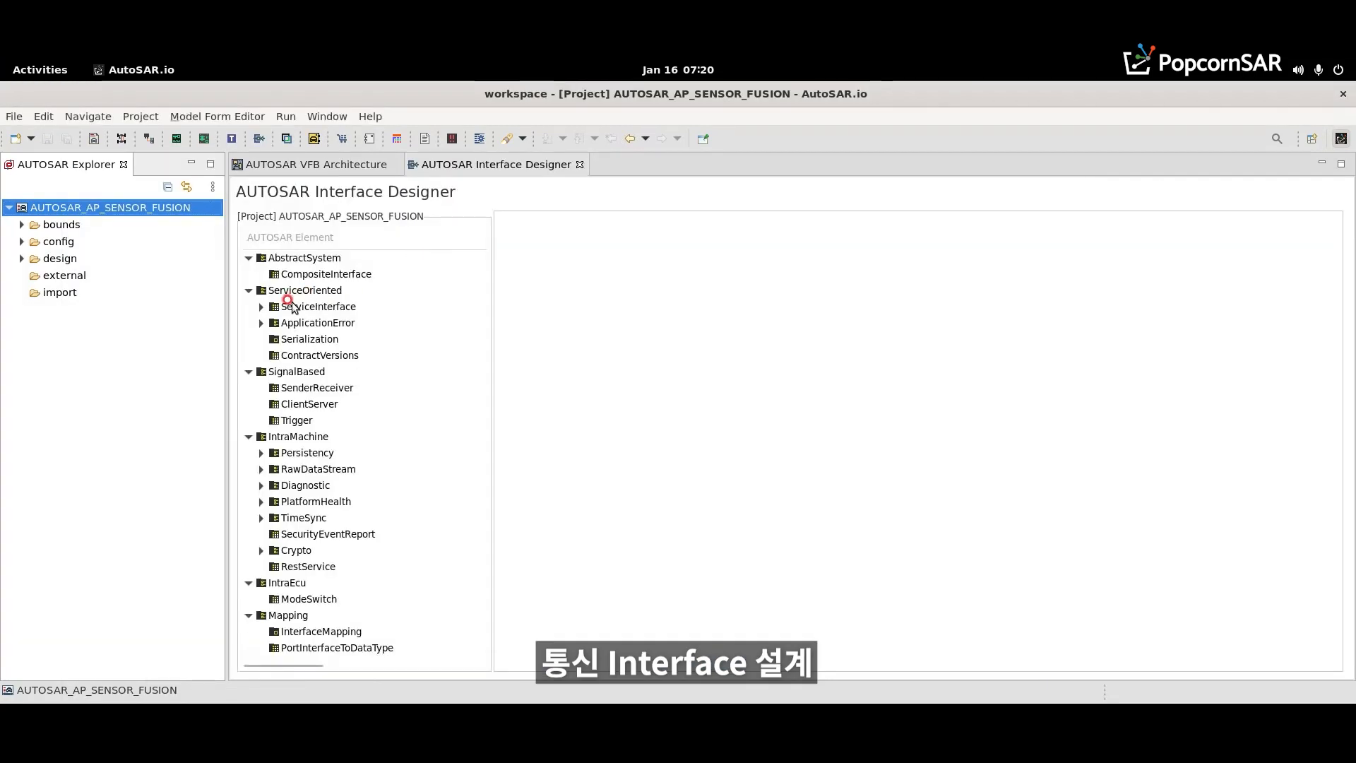
{"action": "left_click", "coordinate": [311, 306]}
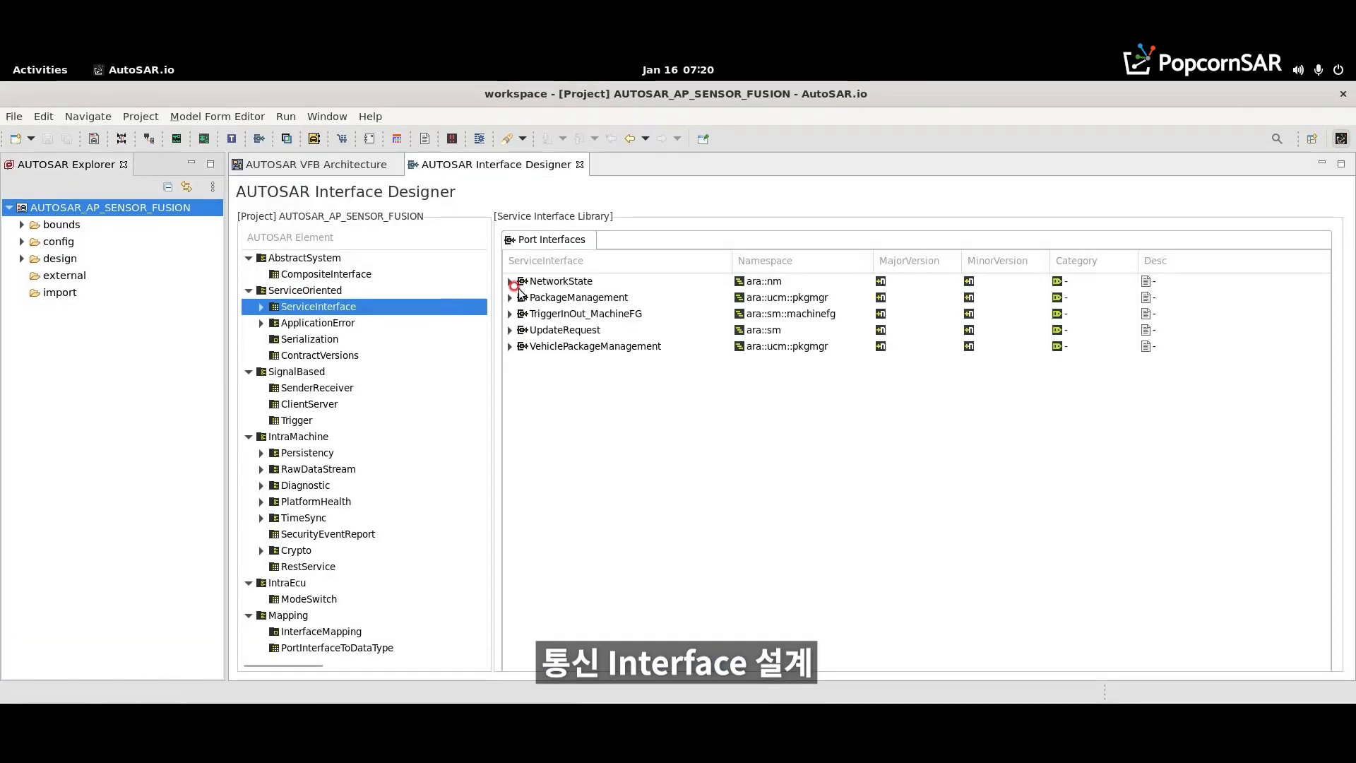
{"action": "left_click_drag", "start_coordinate": [492, 272], "coordinate": [454, 273]}
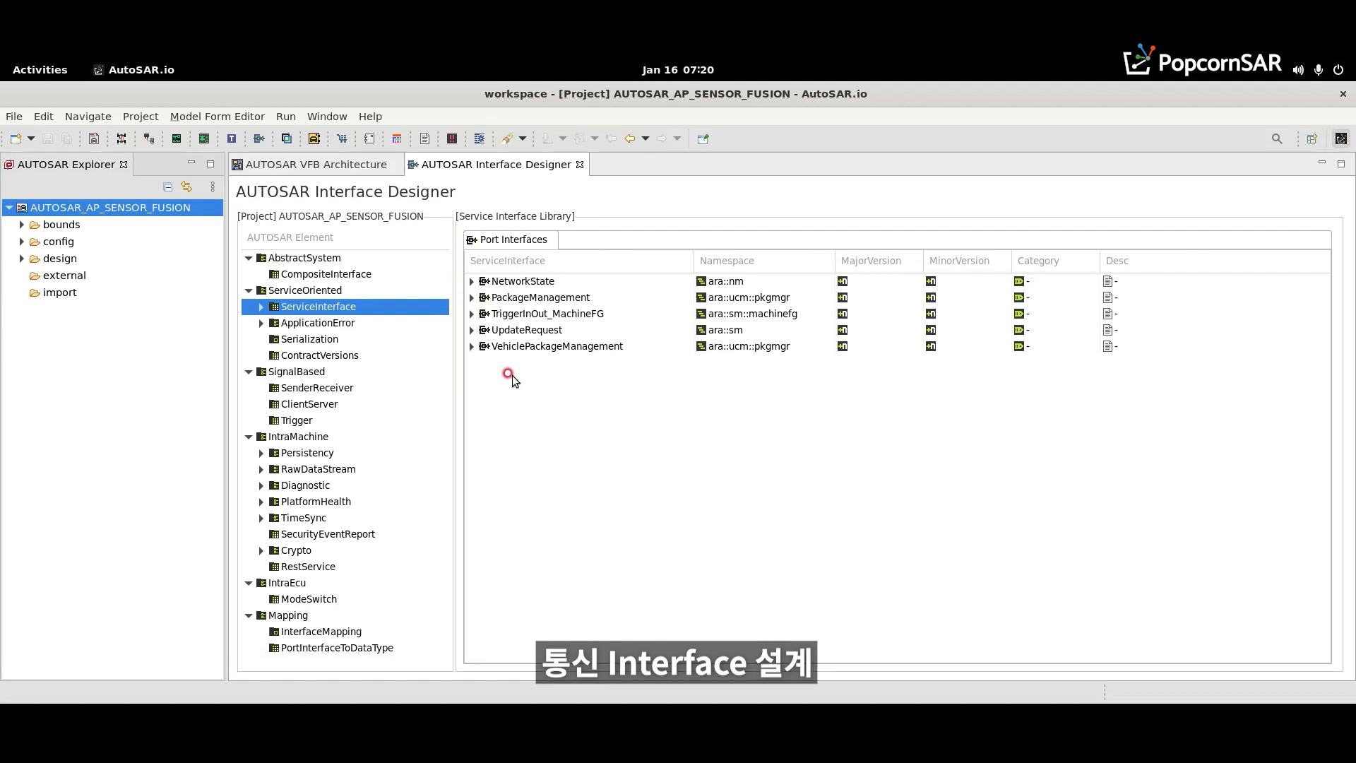
- Add a service interface named Camera with the namespace adas::sensor::serv
{"action": "right_click", "coordinate": [526, 388]}
{"action": "left_click", "coordinate": [533, 391]}
{"action": "left_click", "coordinate": [531, 363]}
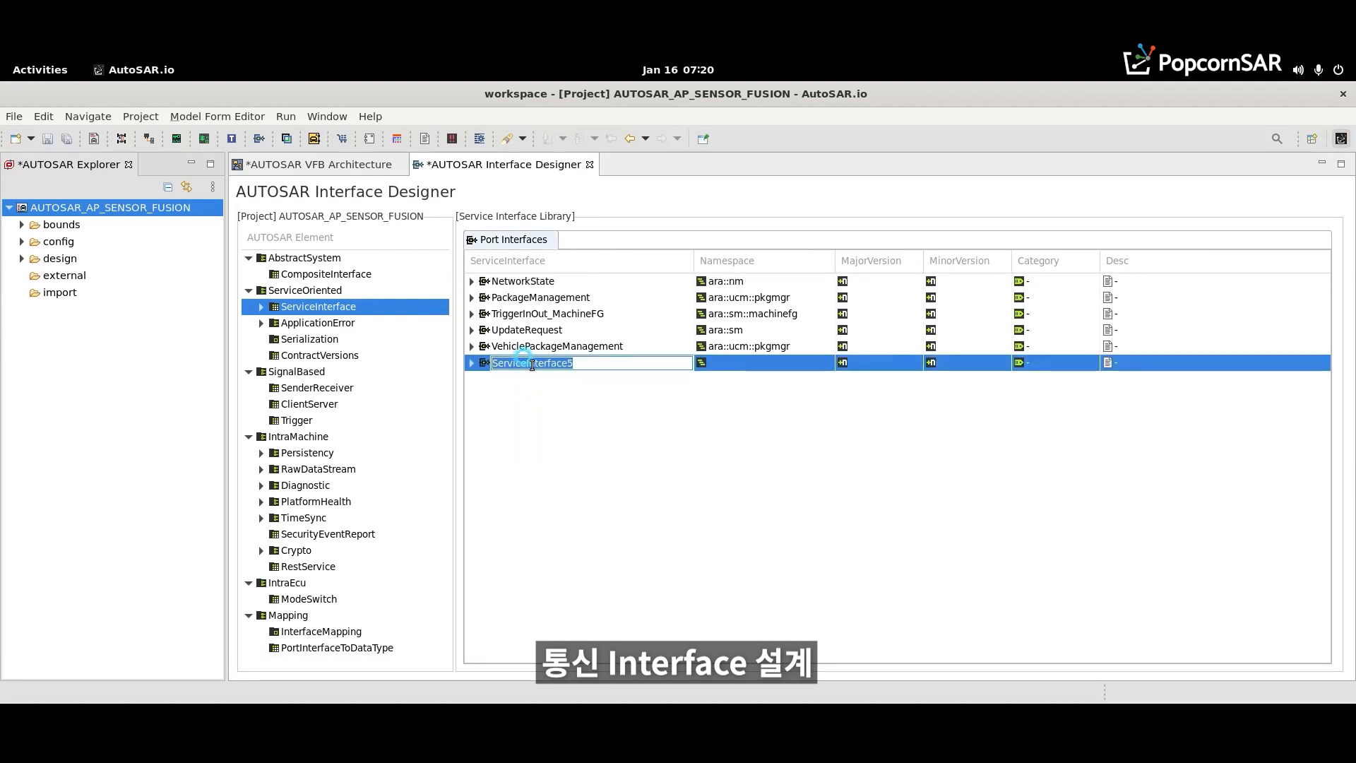
{"action": "type", "text": "Camer"}
{"action": "key", "text": "Return"}
{"action": "left_click", "coordinate": [759, 362]}
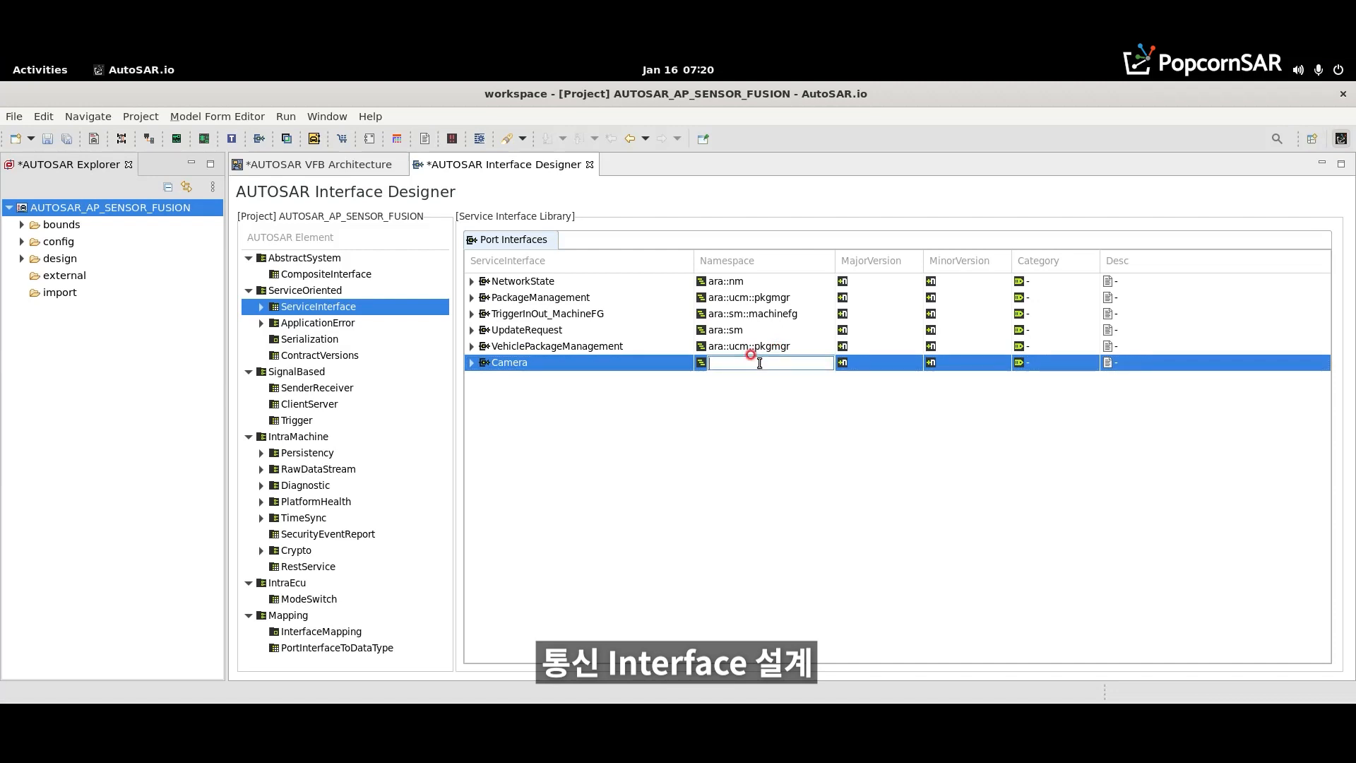
{"action": "type", "text": "adas::sensor::serv"}
- Add an event named CameraData to the Camera service interface
{"action": "left_click", "coordinate": [471, 362]}
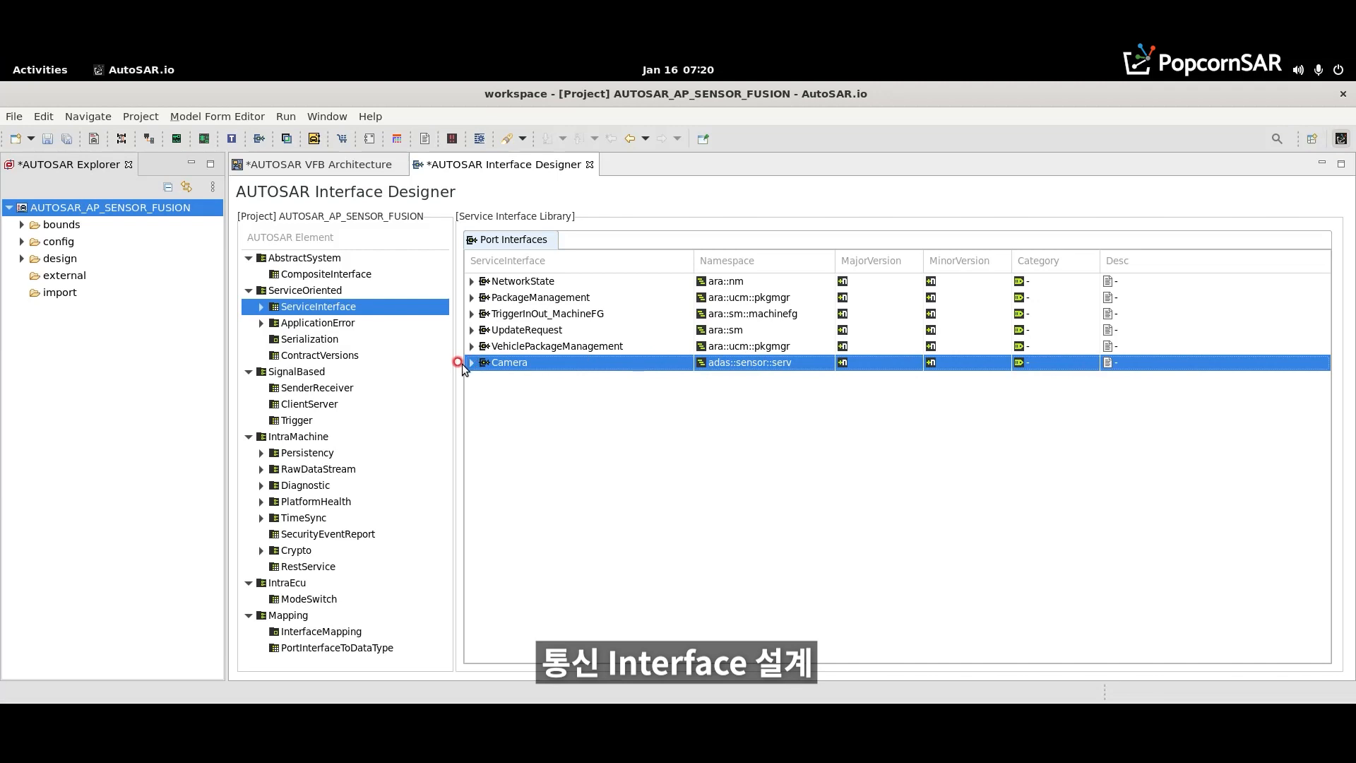
{"action": "right_click", "coordinate": [510, 382]}
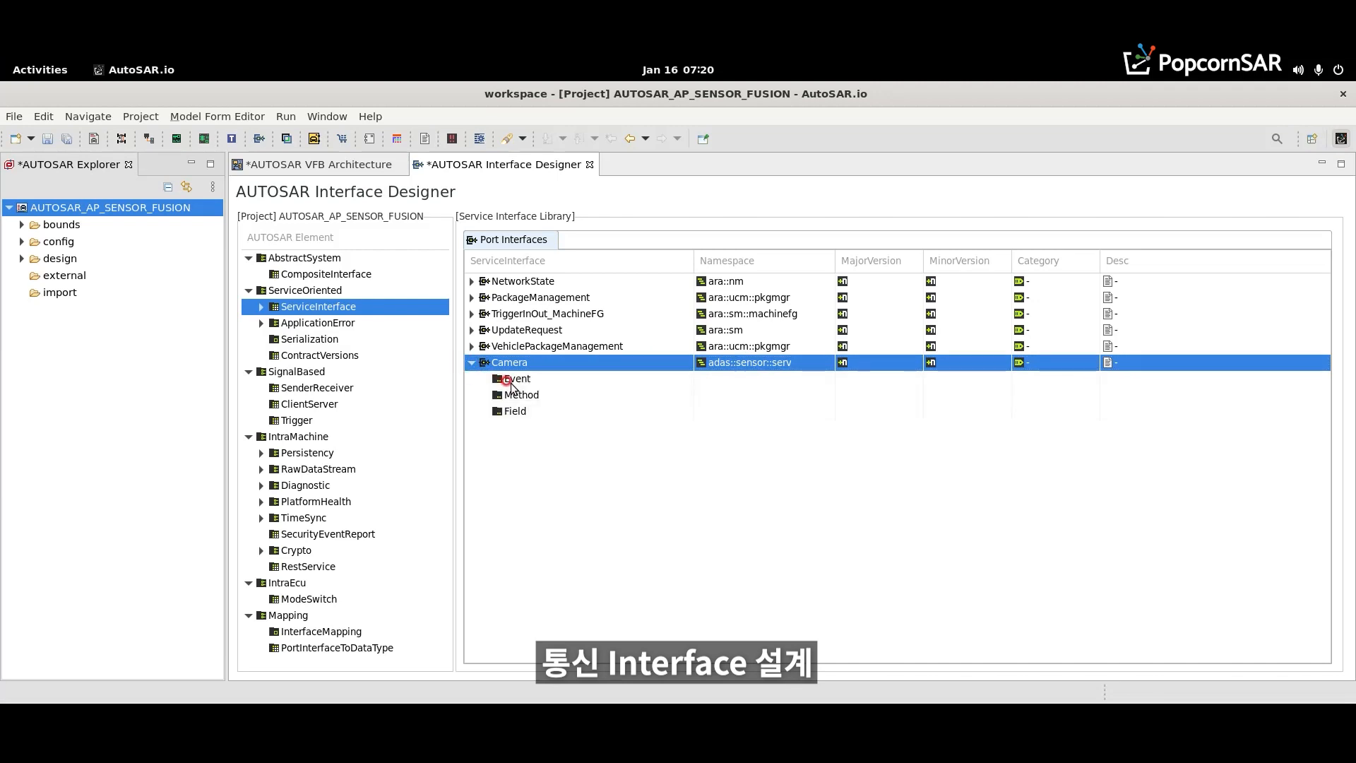
{"action": "left_click", "coordinate": [530, 412]}
{"action": "left_click", "coordinate": [483, 382]}
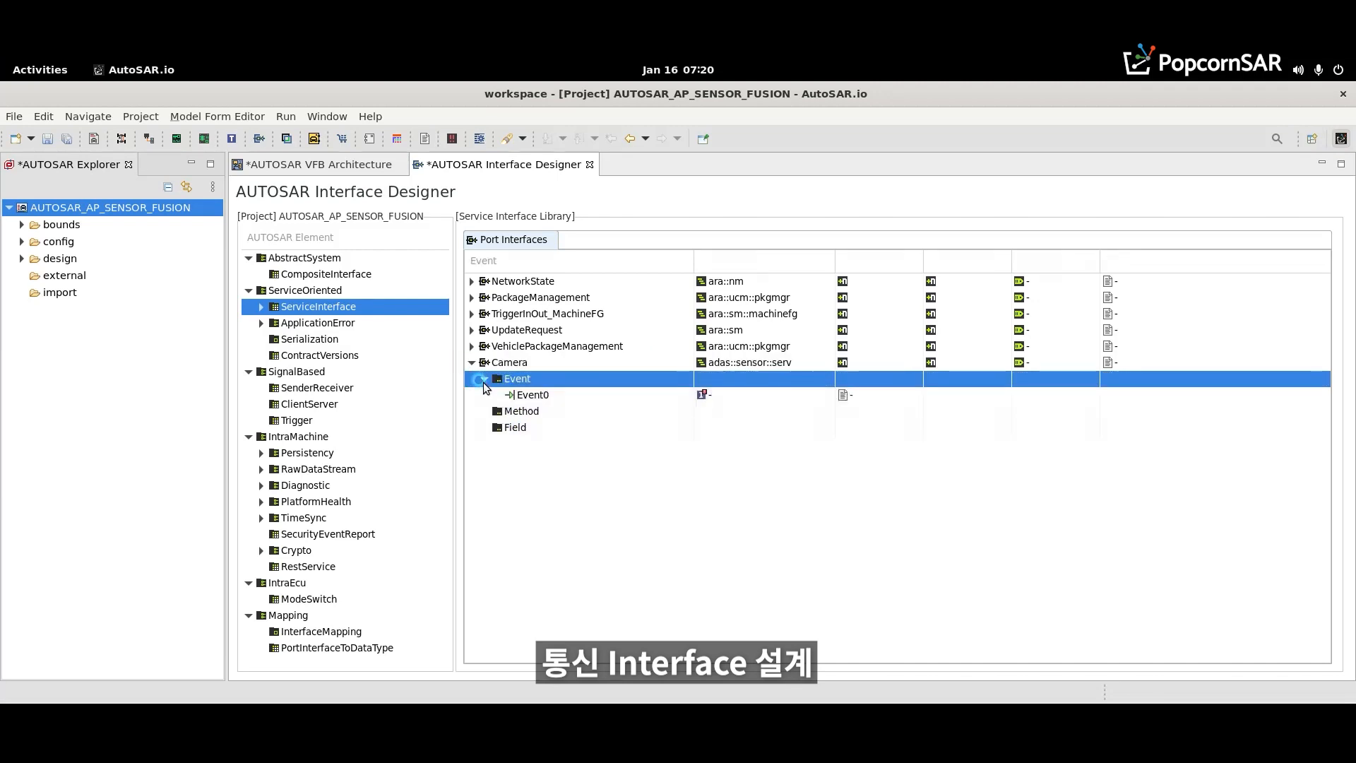
{"action": "left_click", "coordinate": [558, 397]}
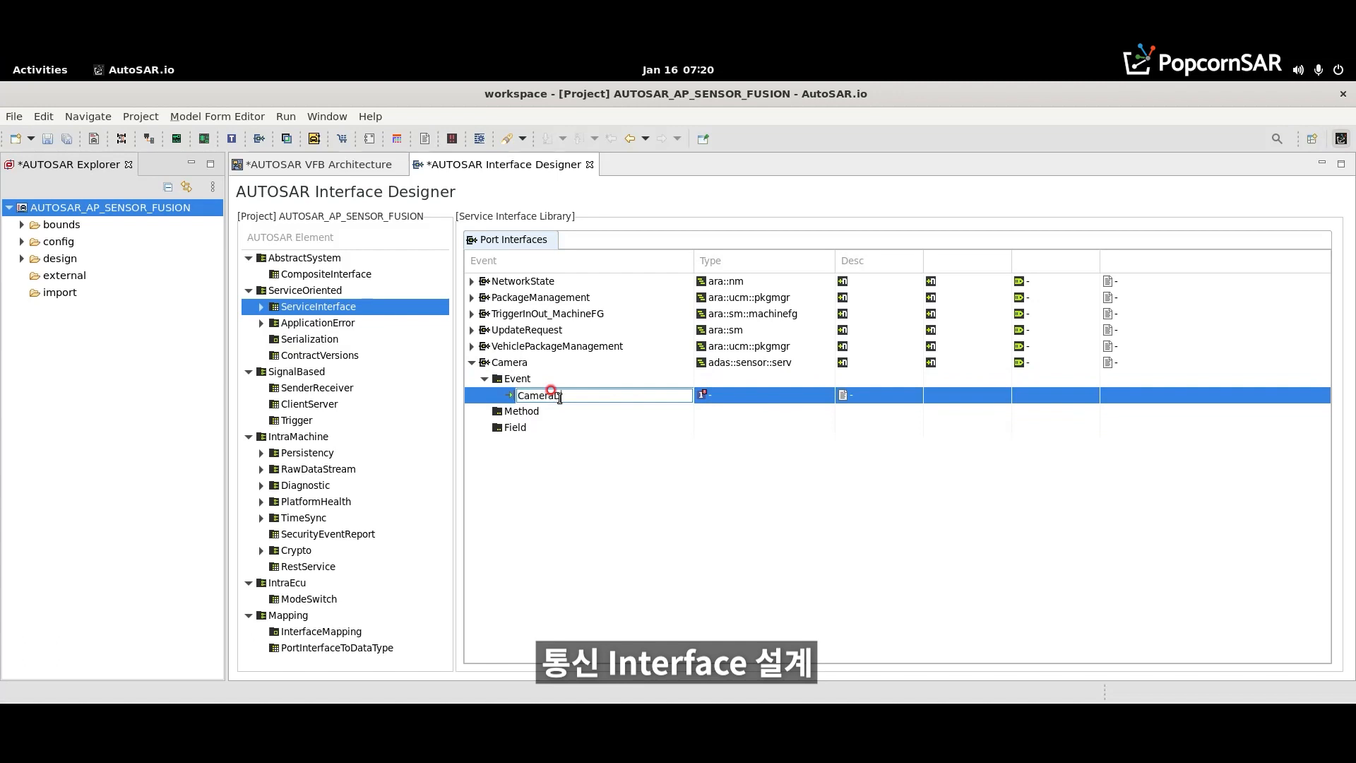
{"action": "key", "text": "Return"}
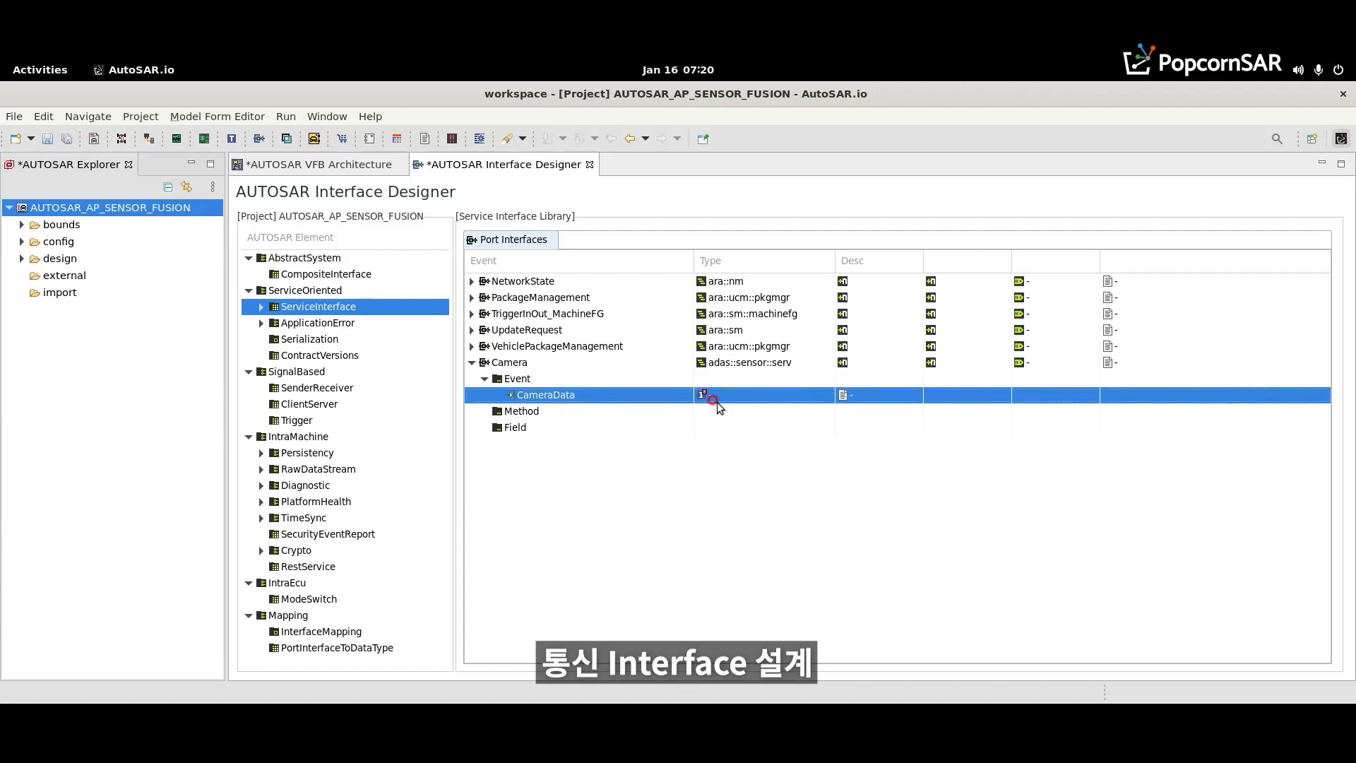
- Set the CameraData event's type to CameraSensorType;STRUCTURE - CppImplType
{"action": "left_click", "coordinate": [752, 397]}
{"action": "left_click", "coordinate": [819, 394]}
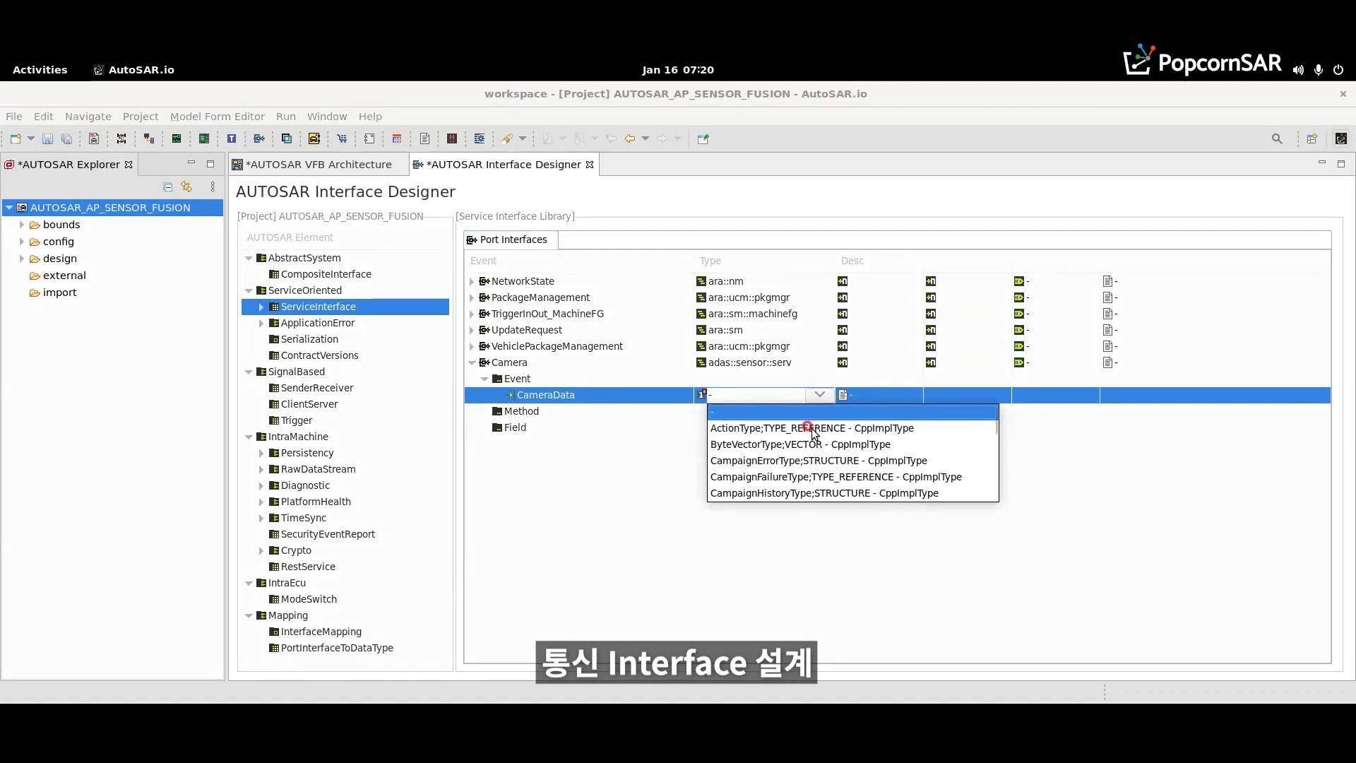
{"action": "key", "text": "Down"}
{"action": "key", "text": "Down"}
{"action": "key", "text": "Down"}
{"action": "key", "text": "Down"}
{"action": "key", "text": "Down"}
{"action": "key", "text": "Down"}
{"action": "key", "text": "Down"}
{"action": "key", "text": "Down"}
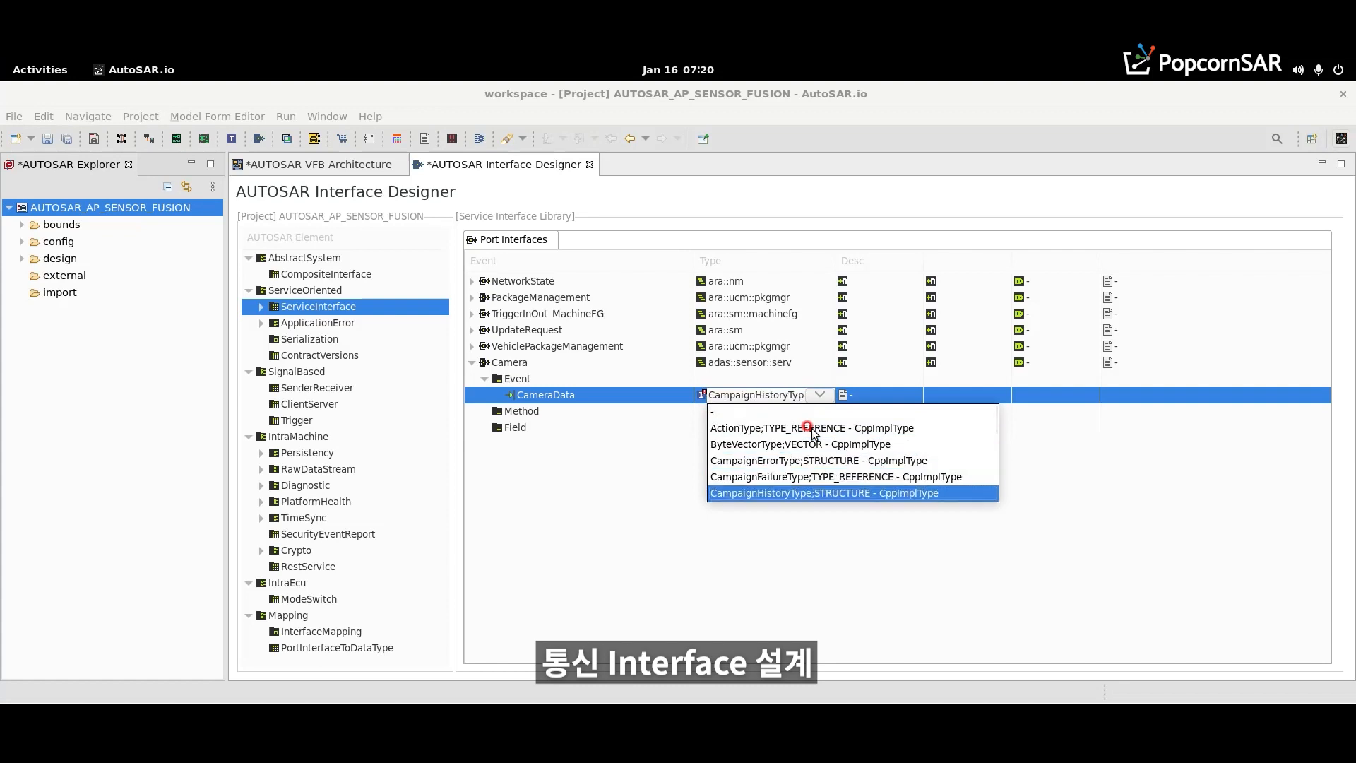
{"action": "key", "text": "Down"}
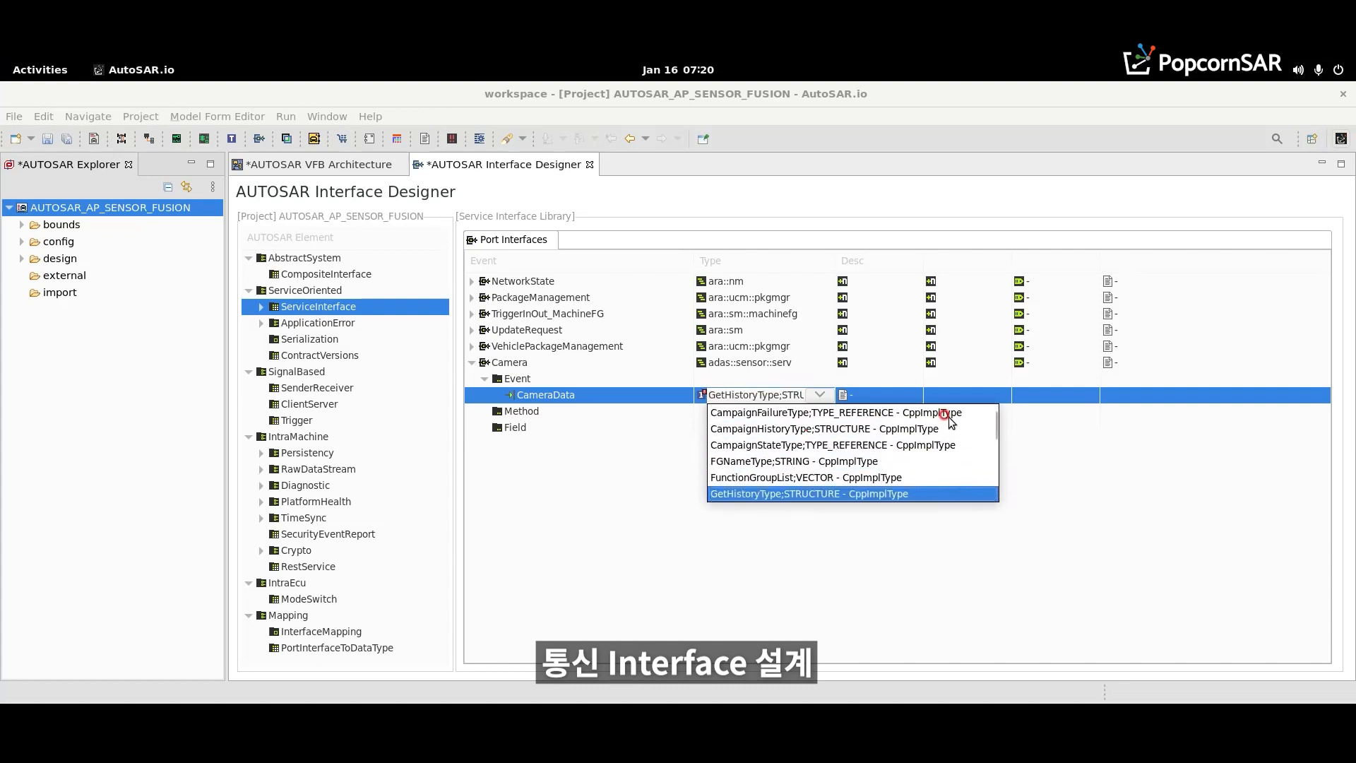
{"action": "left_click_drag", "start_coordinate": [995, 429], "coordinate": [992, 494]}
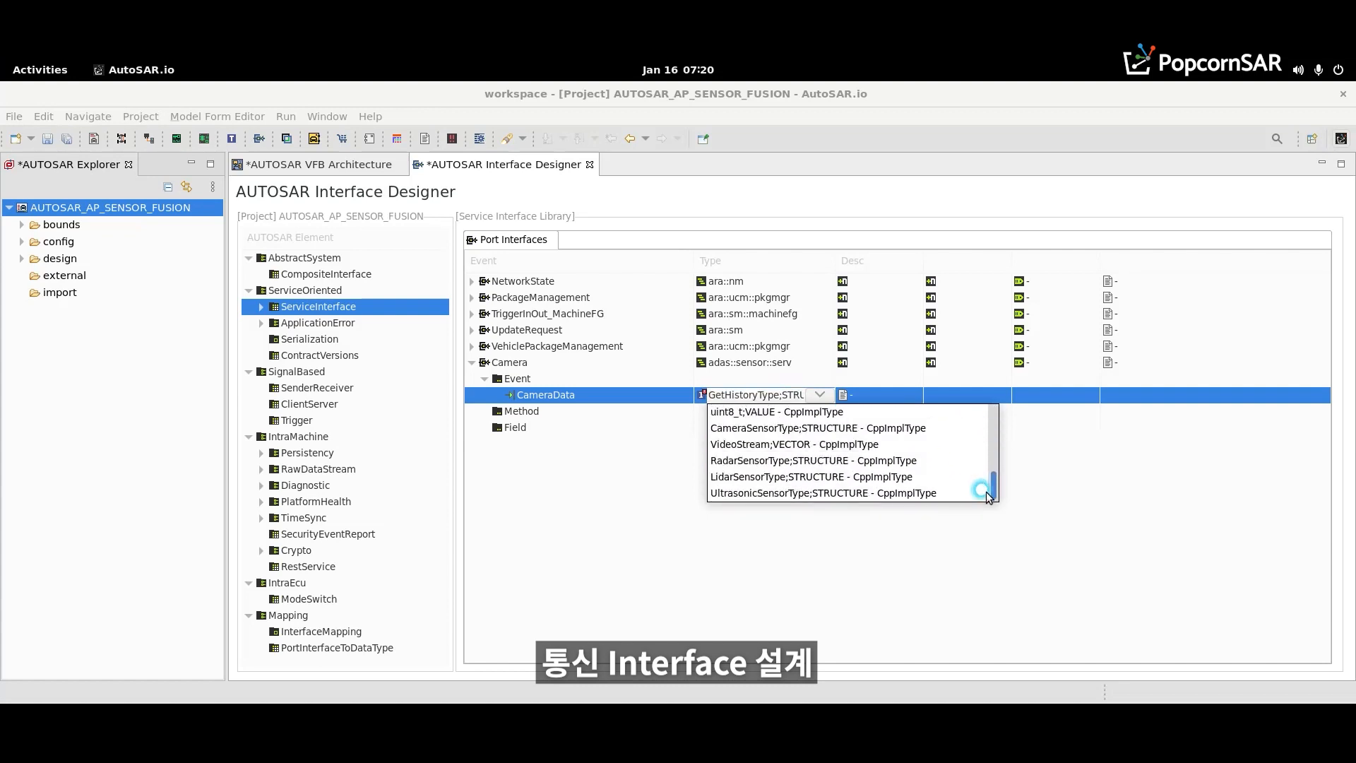
{"action": "left_click", "coordinate": [774, 429]}
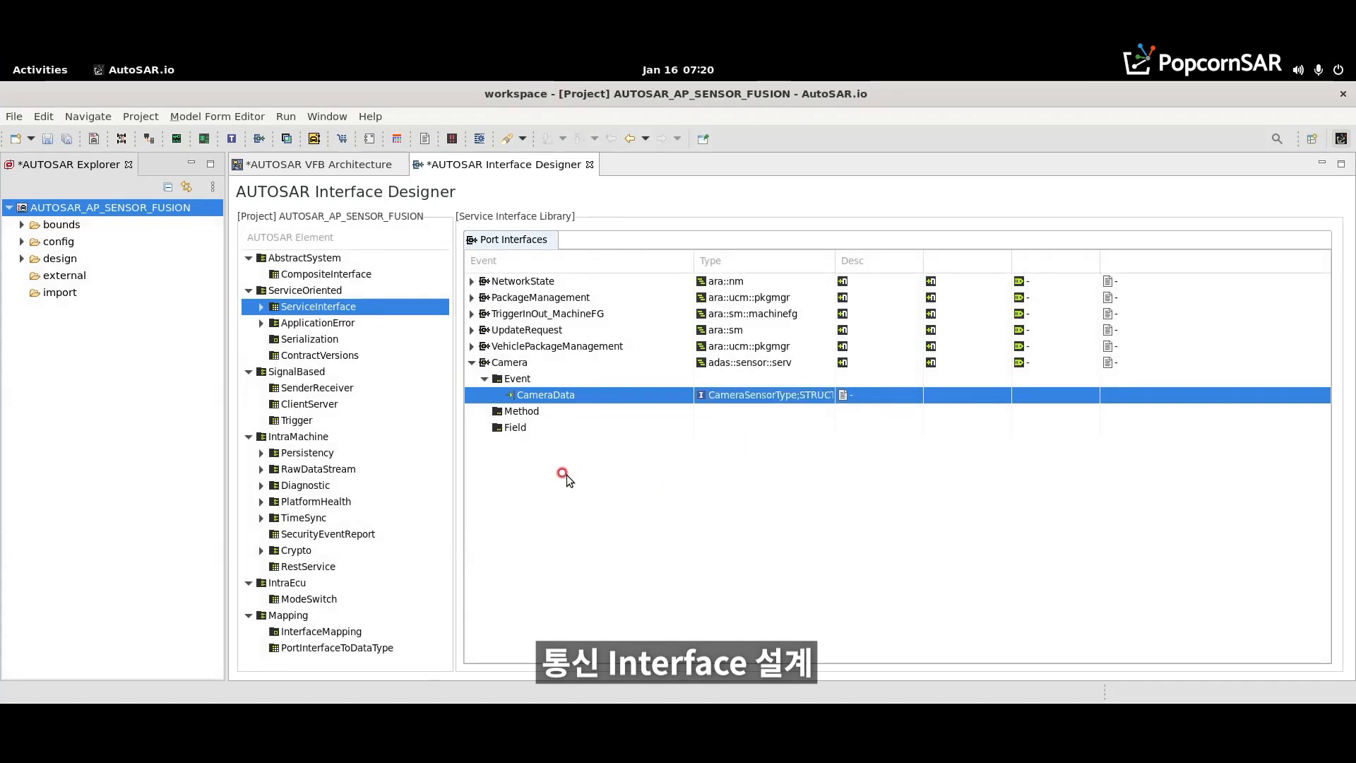
- Add Radar, Lidar and Ultrasonic interfaces in adas::sensor::serv with RadarData, LidarData and UltrasonicData events of the matching sensor types, and save everything
{"action": "right_click", "coordinate": [514, 471]}
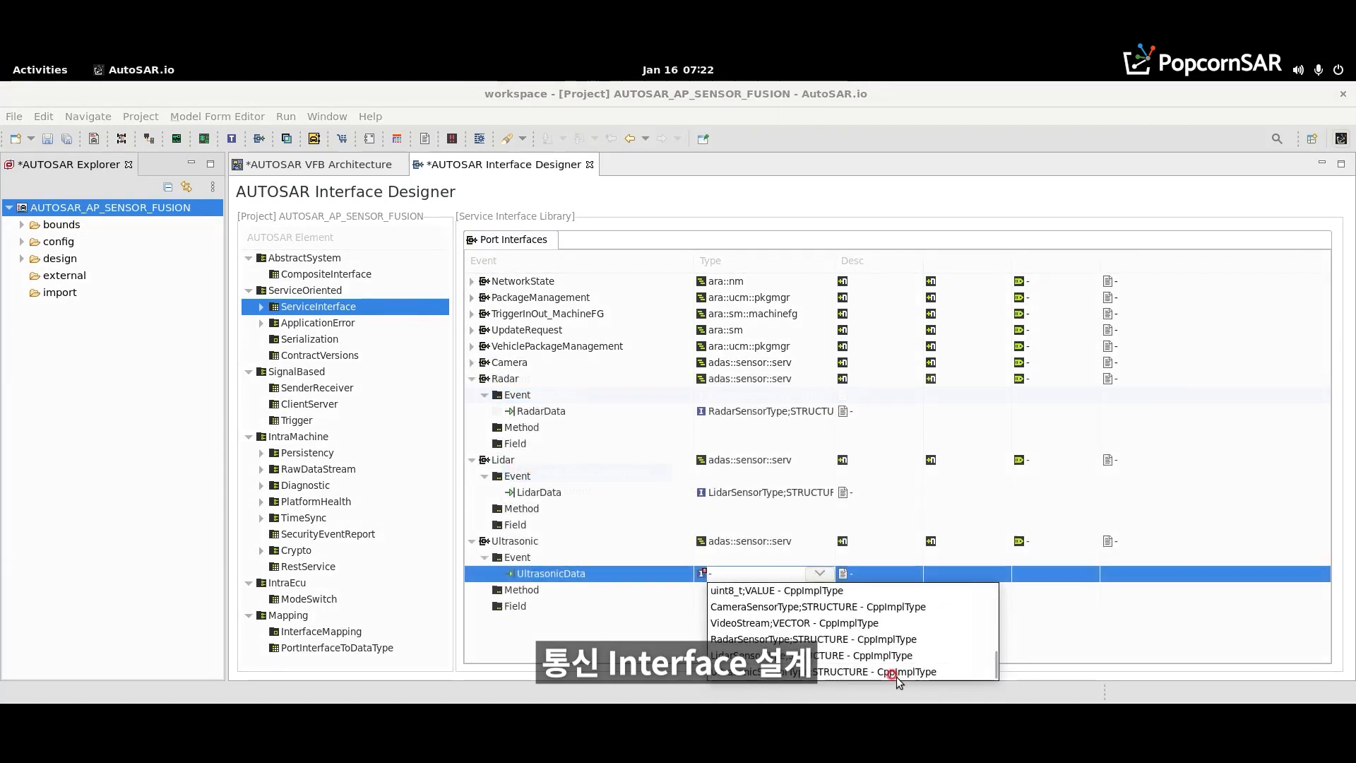
{"action": "left_click", "coordinate": [751, 667]}
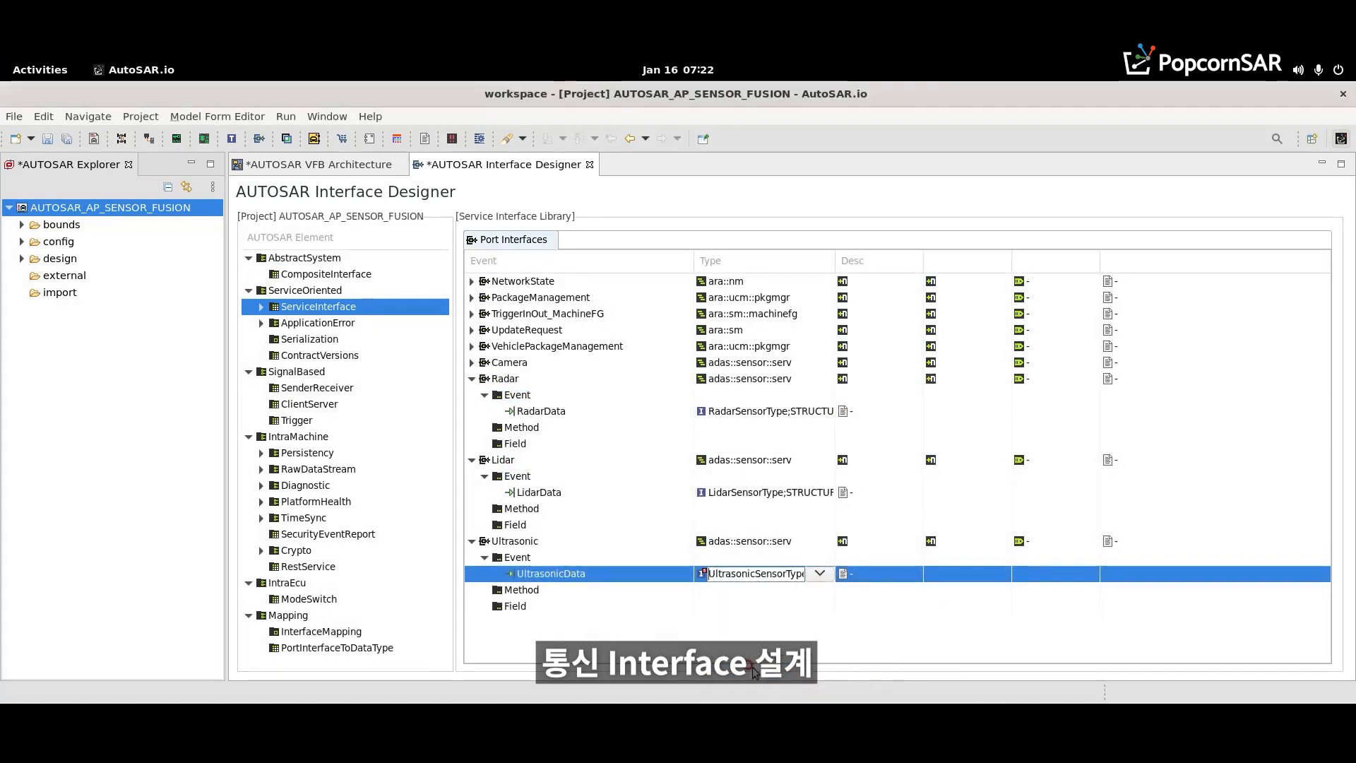
{"action": "key", "text": "ctrl+shift+s"}
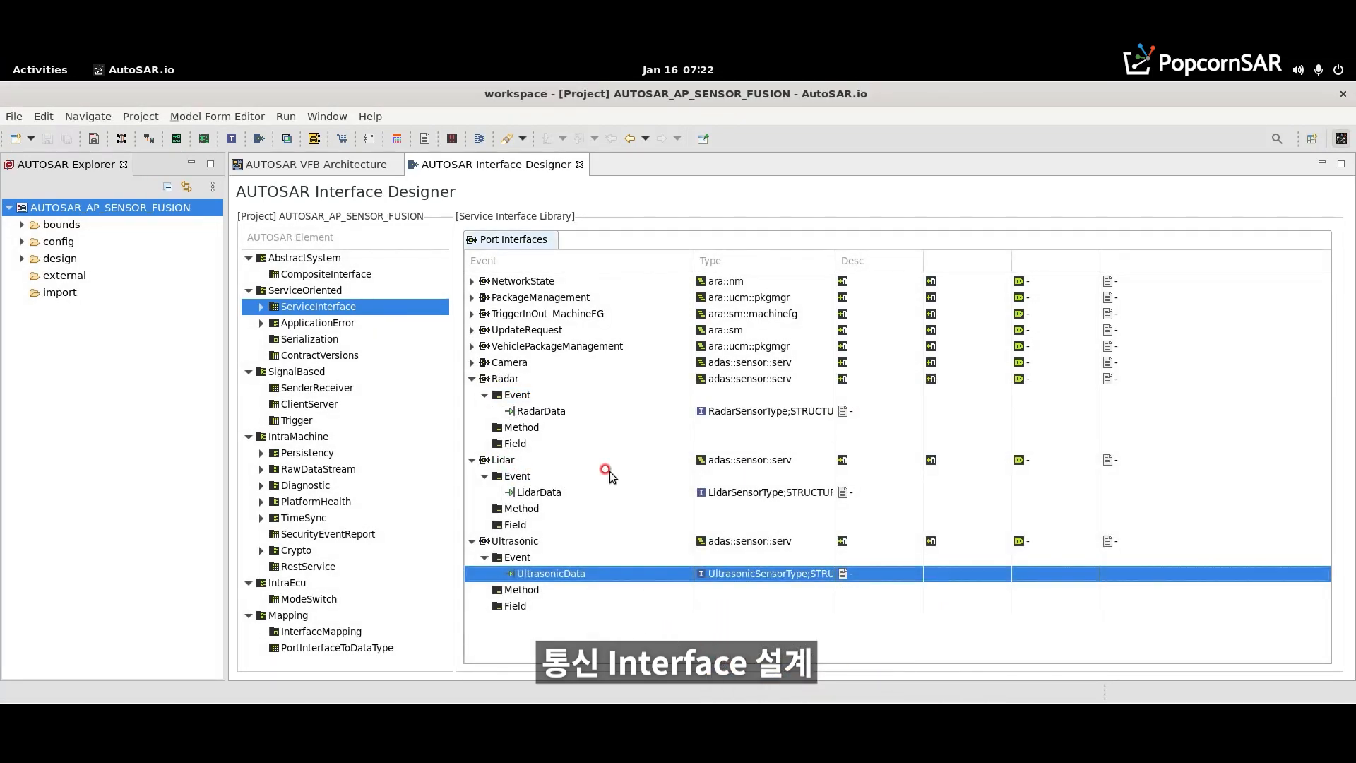
- Generate a SomeipServiceInterfaceDeployment for each of the Camera, Radar, Lidar and Ultrasonic service interfaces and save
{"action": "left_click", "coordinate": [471, 362]}
{"action": "right_click", "coordinate": [525, 366]}
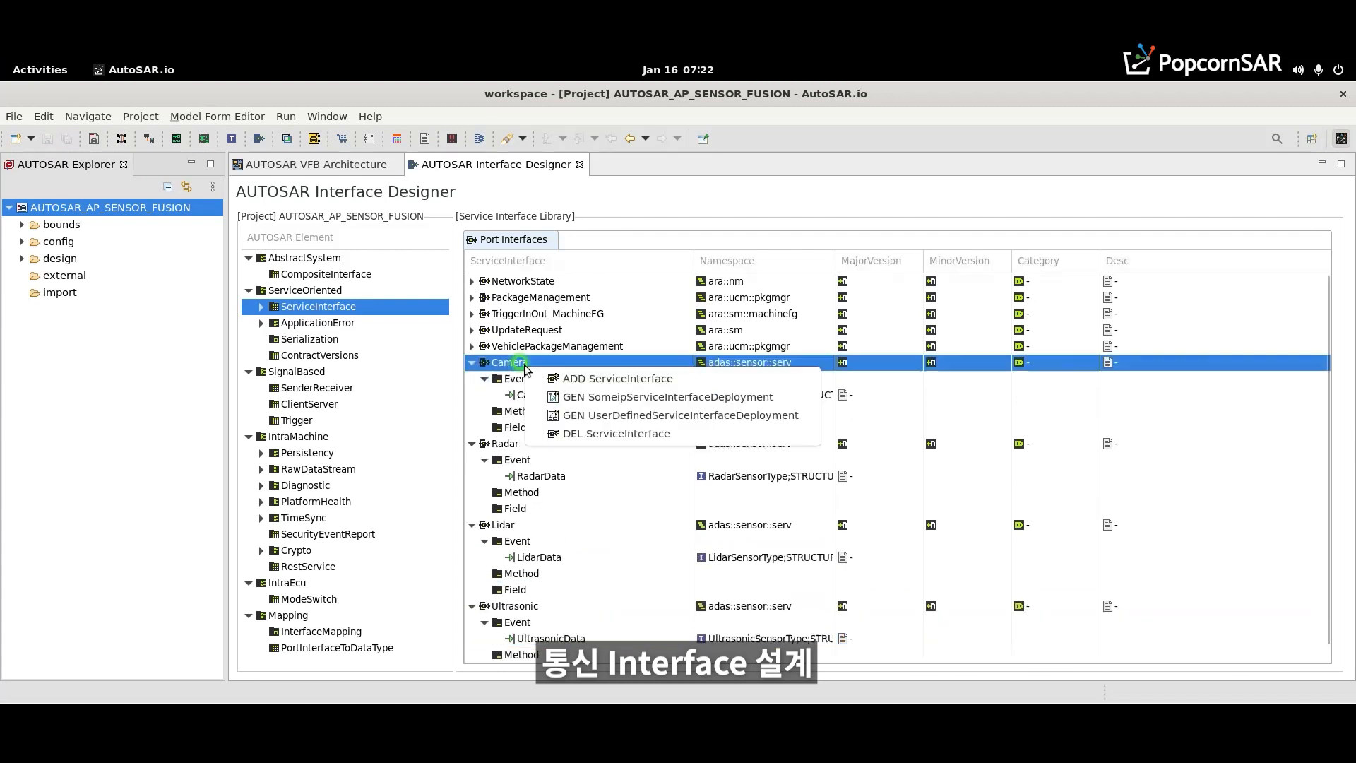
{"action": "left_click", "coordinate": [583, 398]}
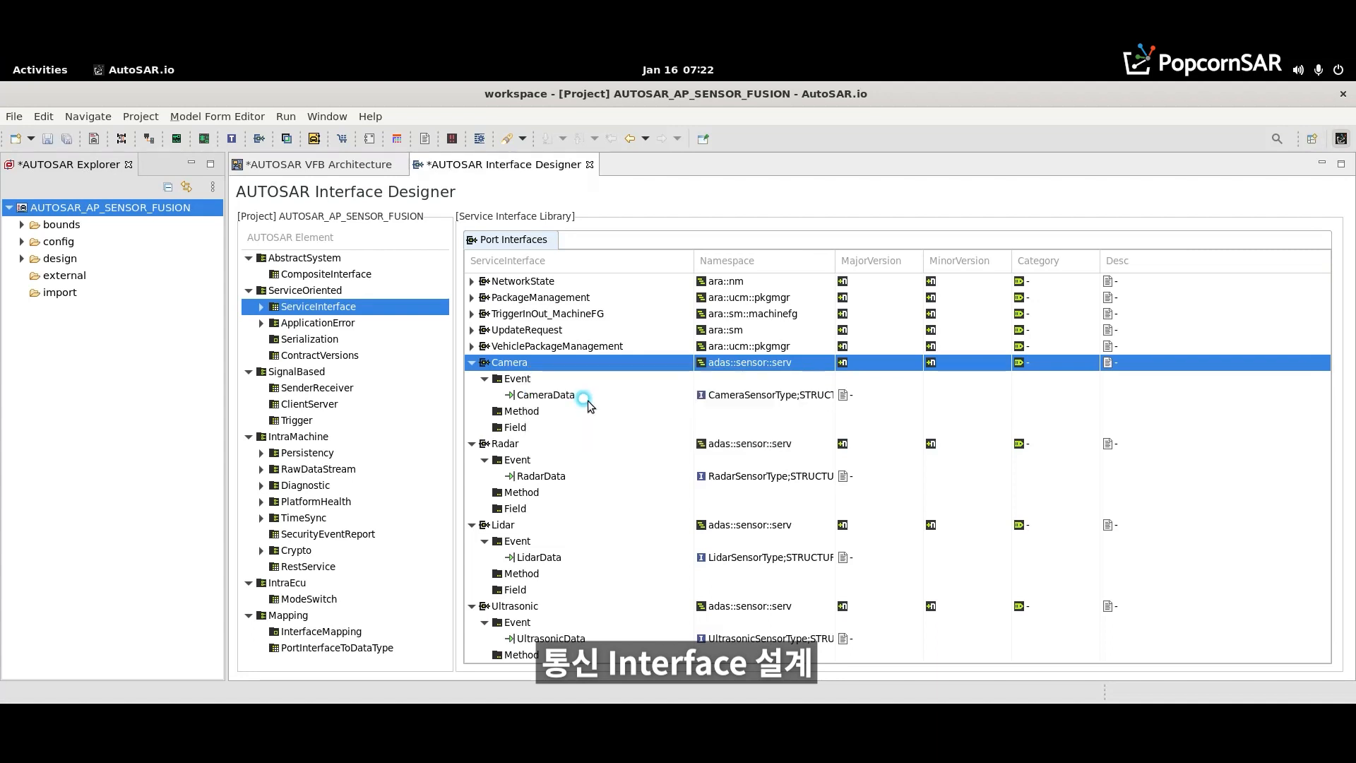
{"action": "right_click", "coordinate": [505, 445]}
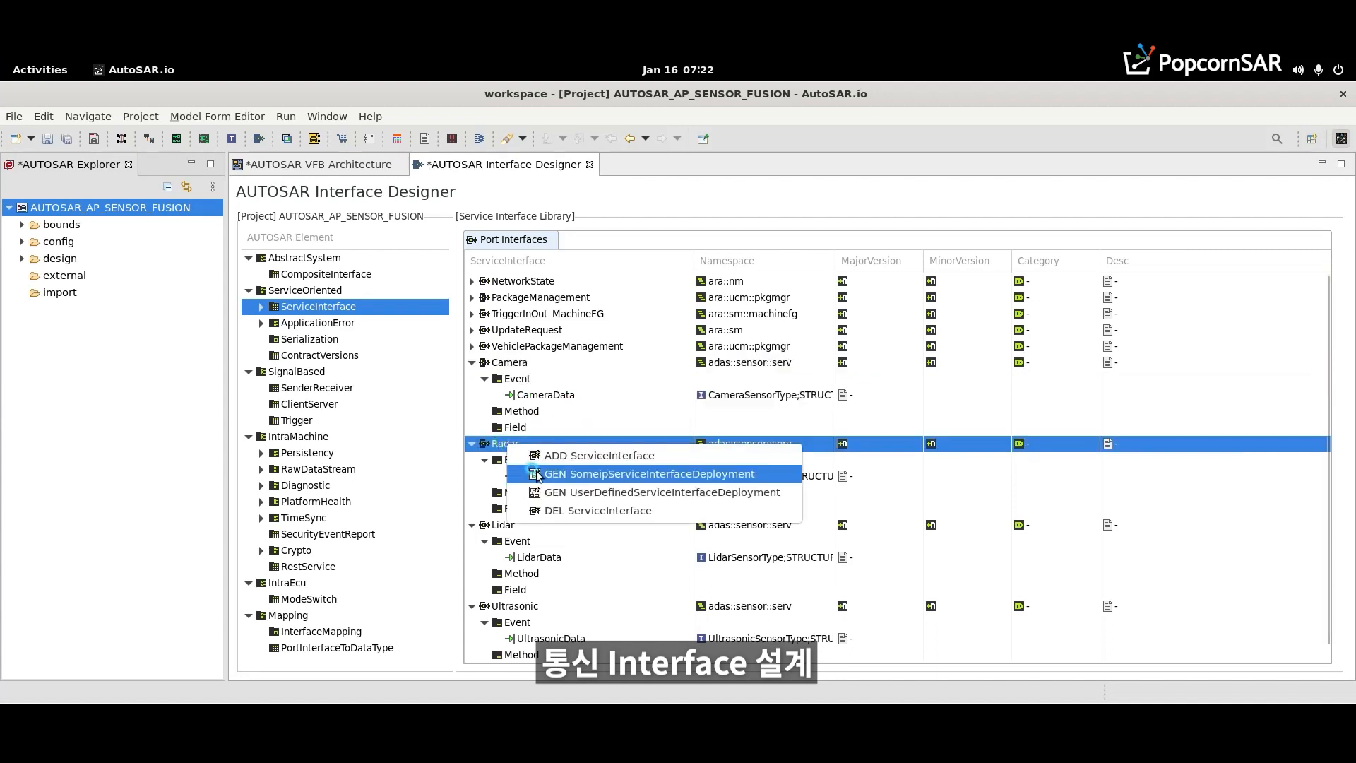
{"action": "left_click", "coordinate": [538, 475]}
{"action": "right_click", "coordinate": [503, 526]}
{"action": "left_click", "coordinate": [526, 555]}
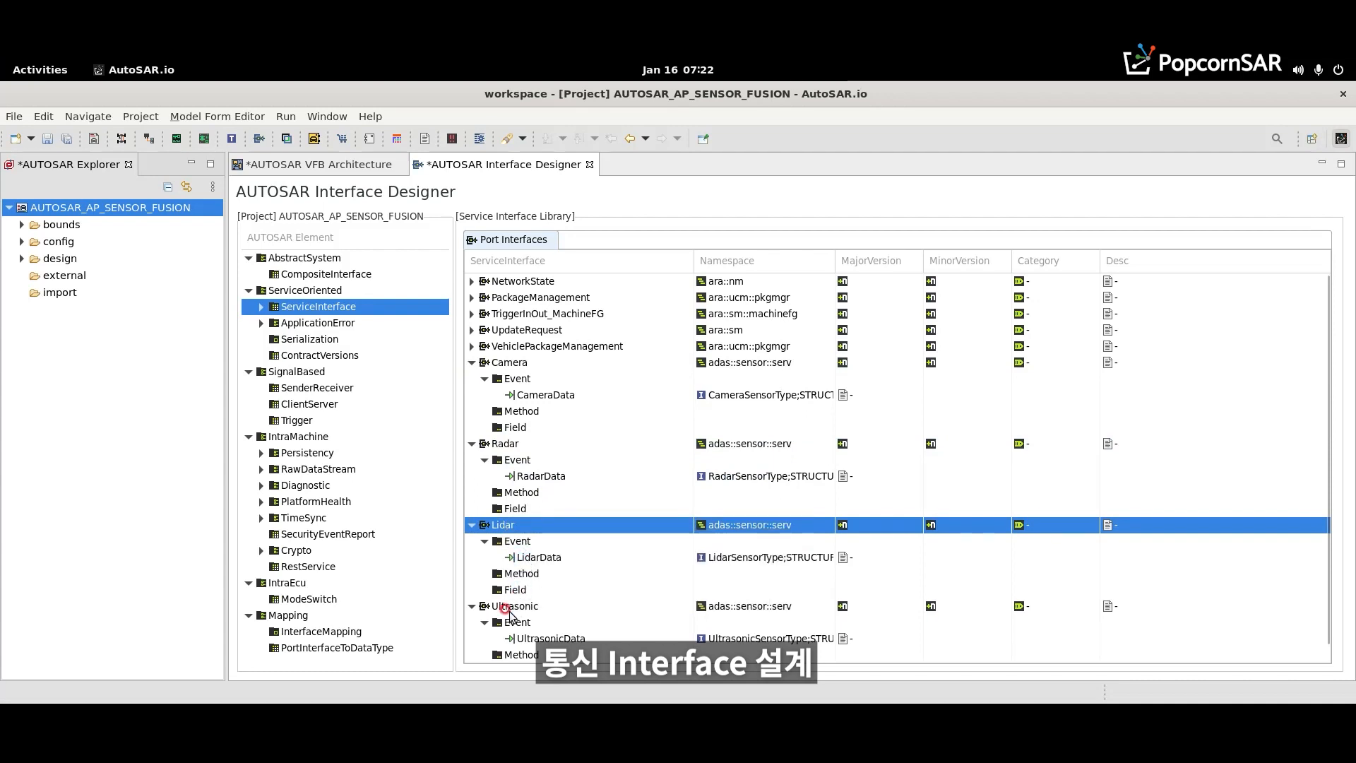
{"action": "right_click", "coordinate": [507, 608]}
{"action": "left_click", "coordinate": [529, 638]}
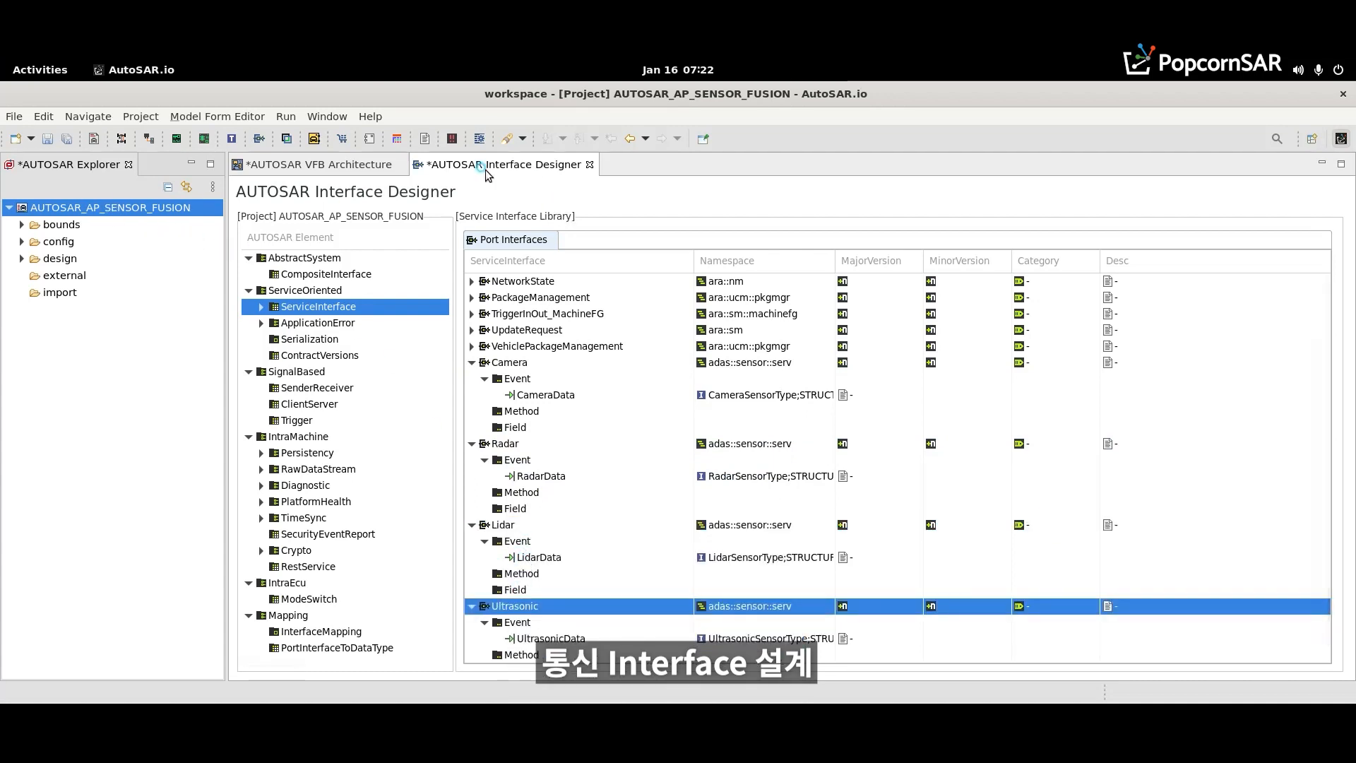
{"action": "left_click", "coordinate": [49, 138]}
- Open the AUTOSAR_AP_SENSOR_FUSION project in the AUTOSAR System Designer
{"action": "right_click", "coordinate": [69, 208]}
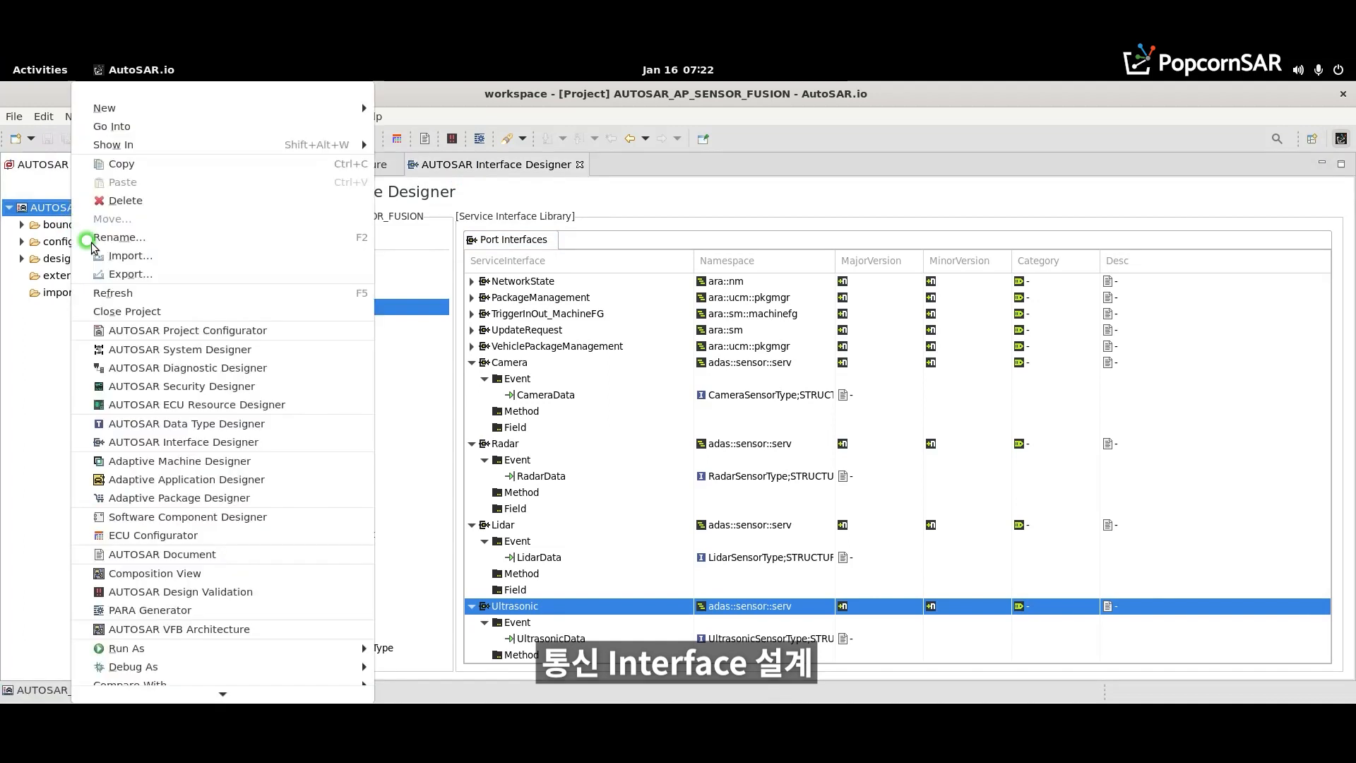
{"action": "left_click", "coordinate": [133, 350]}
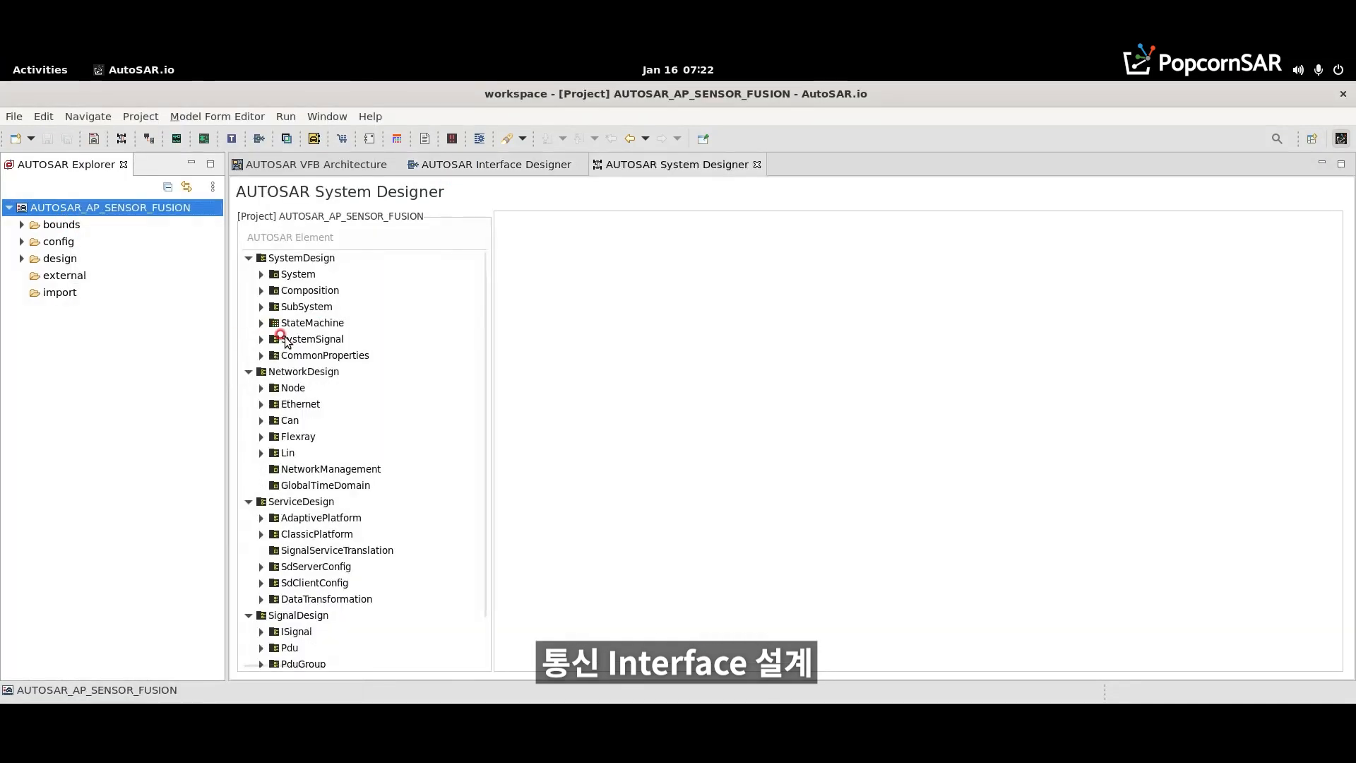
- In the SOME/IP service deployments, set the Camera deployment's service ID to 201, major version to 1 and minor version to 0
{"action": "left_click", "coordinate": [259, 520]}
{"action": "left_click", "coordinate": [261, 517]}
{"action": "left_click", "coordinate": [274, 534]}
{"action": "left_click", "coordinate": [311, 550]}
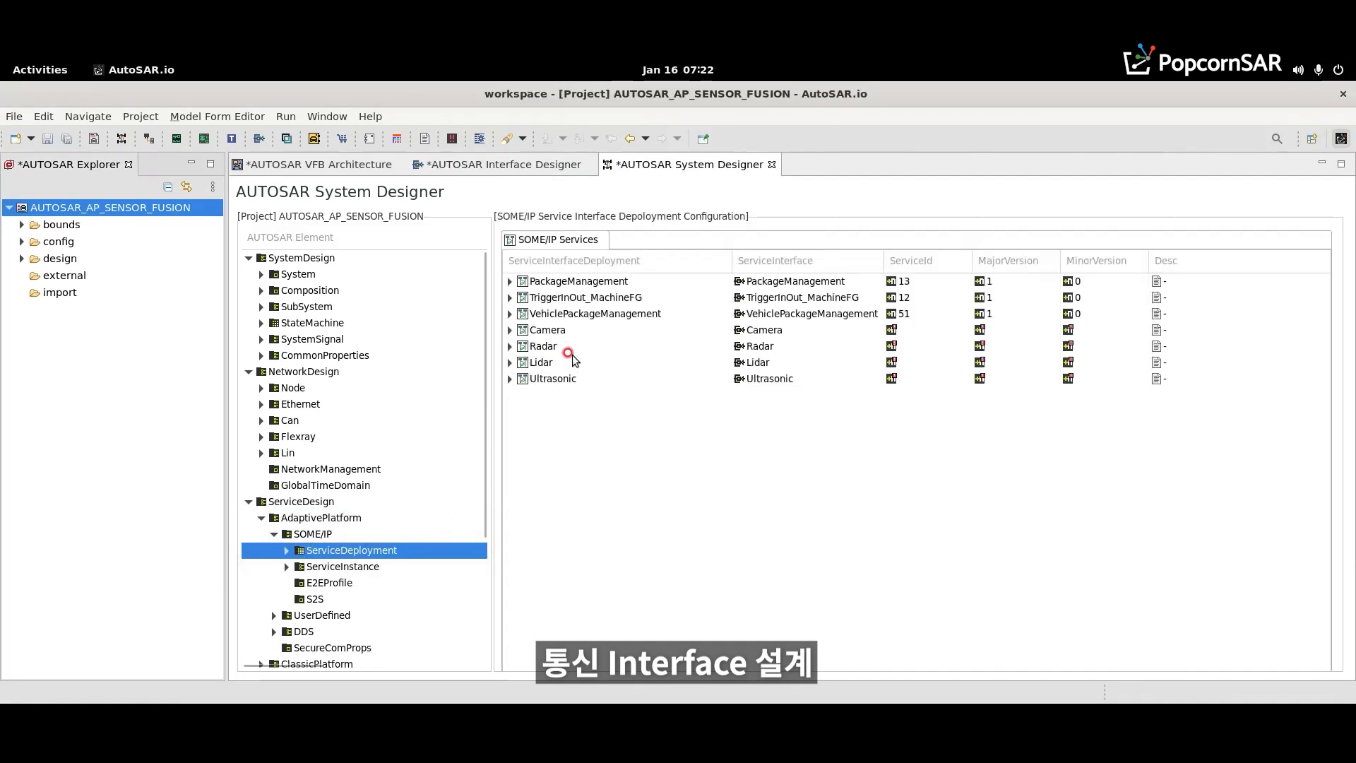
{"action": "left_click", "coordinate": [509, 329]}
{"action": "left_click", "coordinate": [931, 330]}
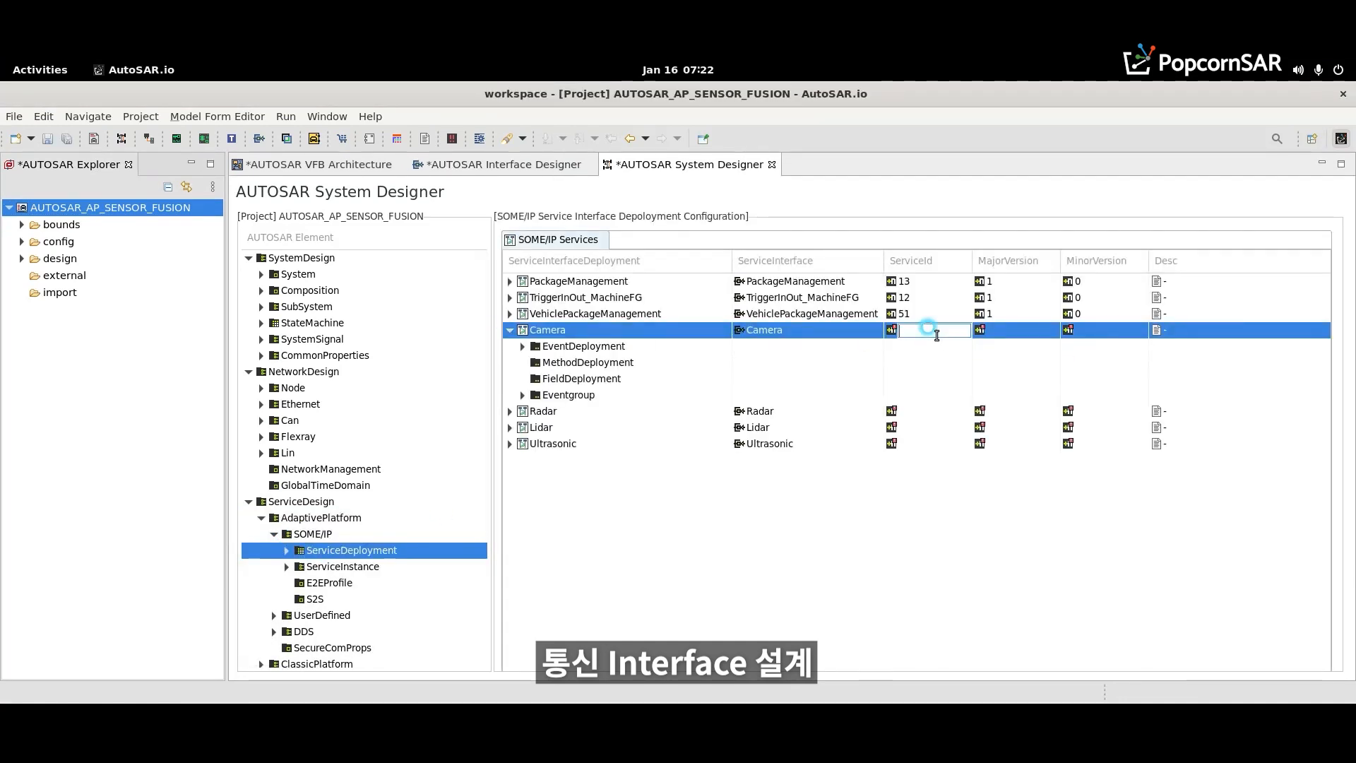
{"action": "type", "text": "201"}
{"action": "left_click", "coordinate": [1042, 327]}
{"action": "type", "text": "1"}
{"action": "left_click", "coordinate": [1080, 333]}
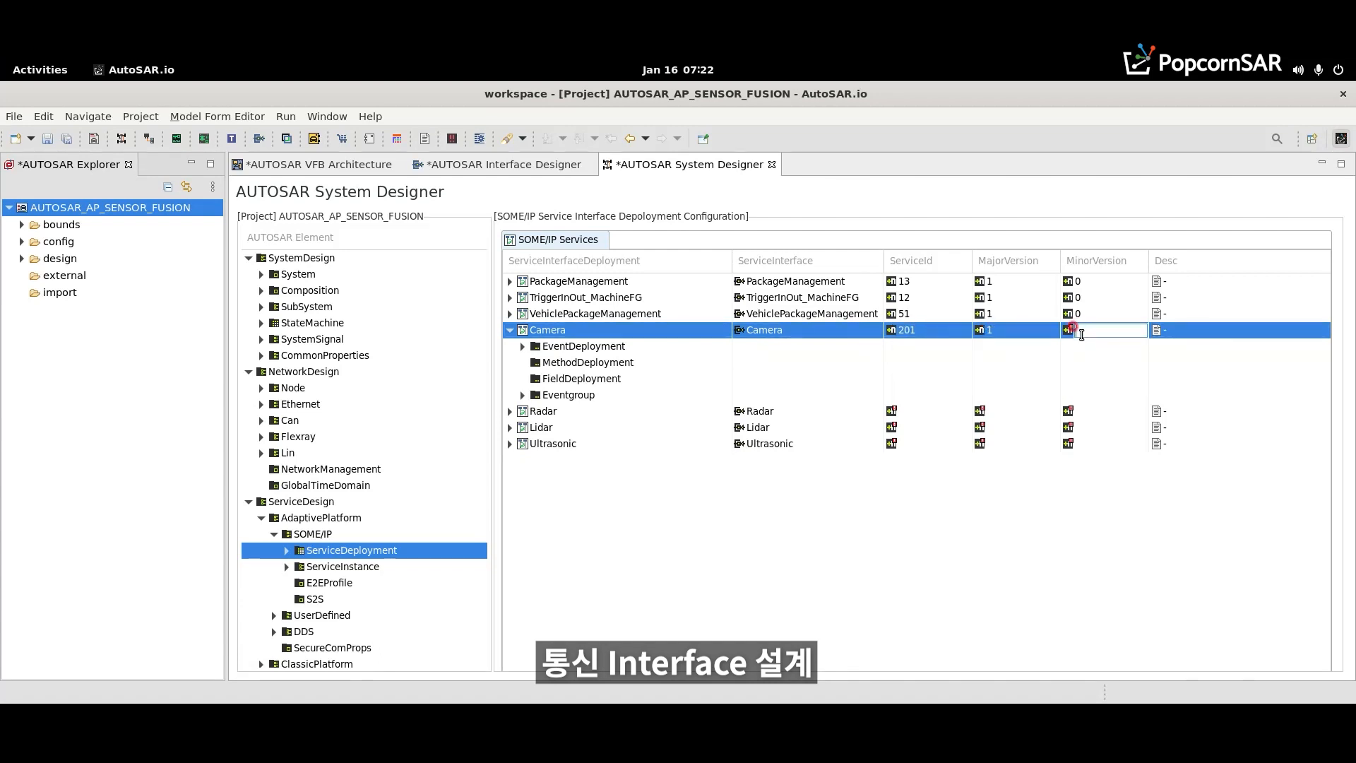
{"action": "type", "text": "0"}
{"action": "key", "text": "Return"}
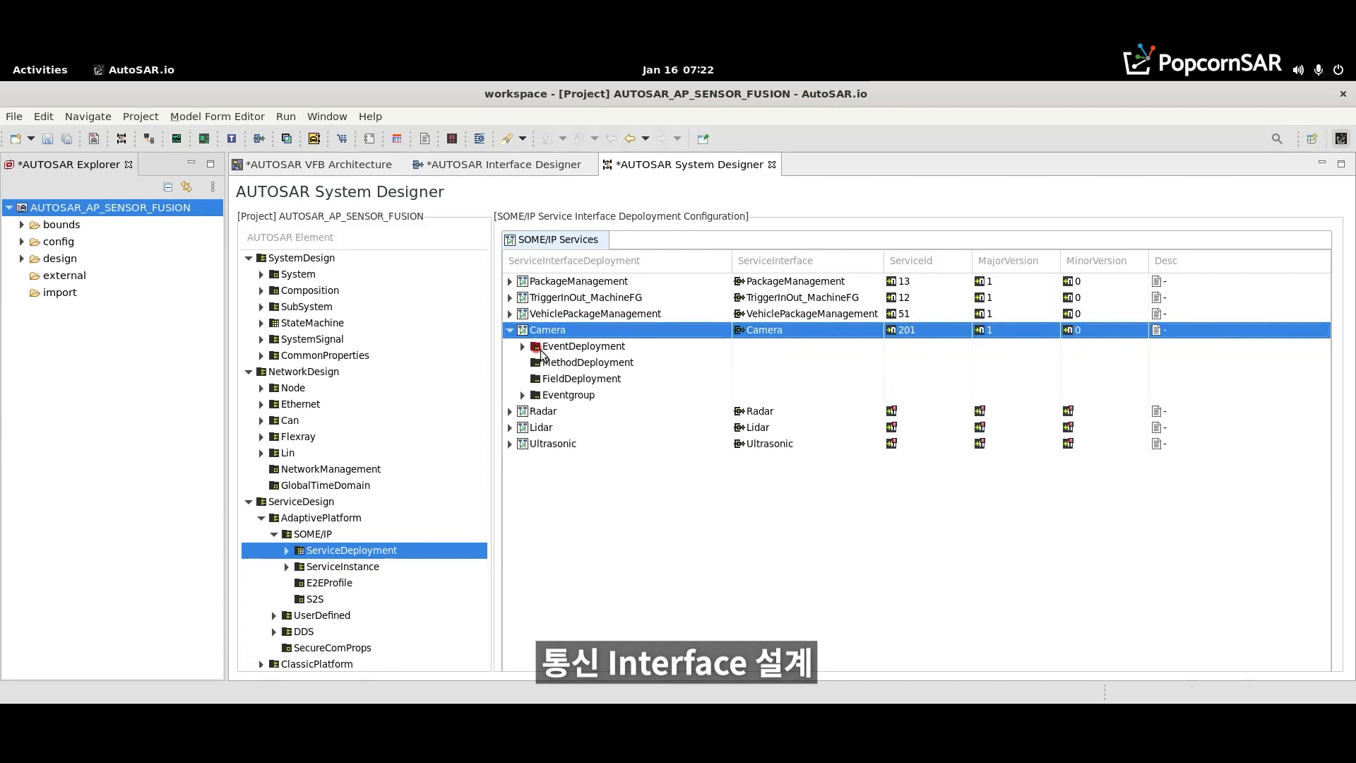
- Set the CameraData event deployment's event ID to 1 and its protocol to UDP
{"action": "left_click", "coordinate": [522, 346]}
{"action": "left_click", "coordinate": [944, 361]}
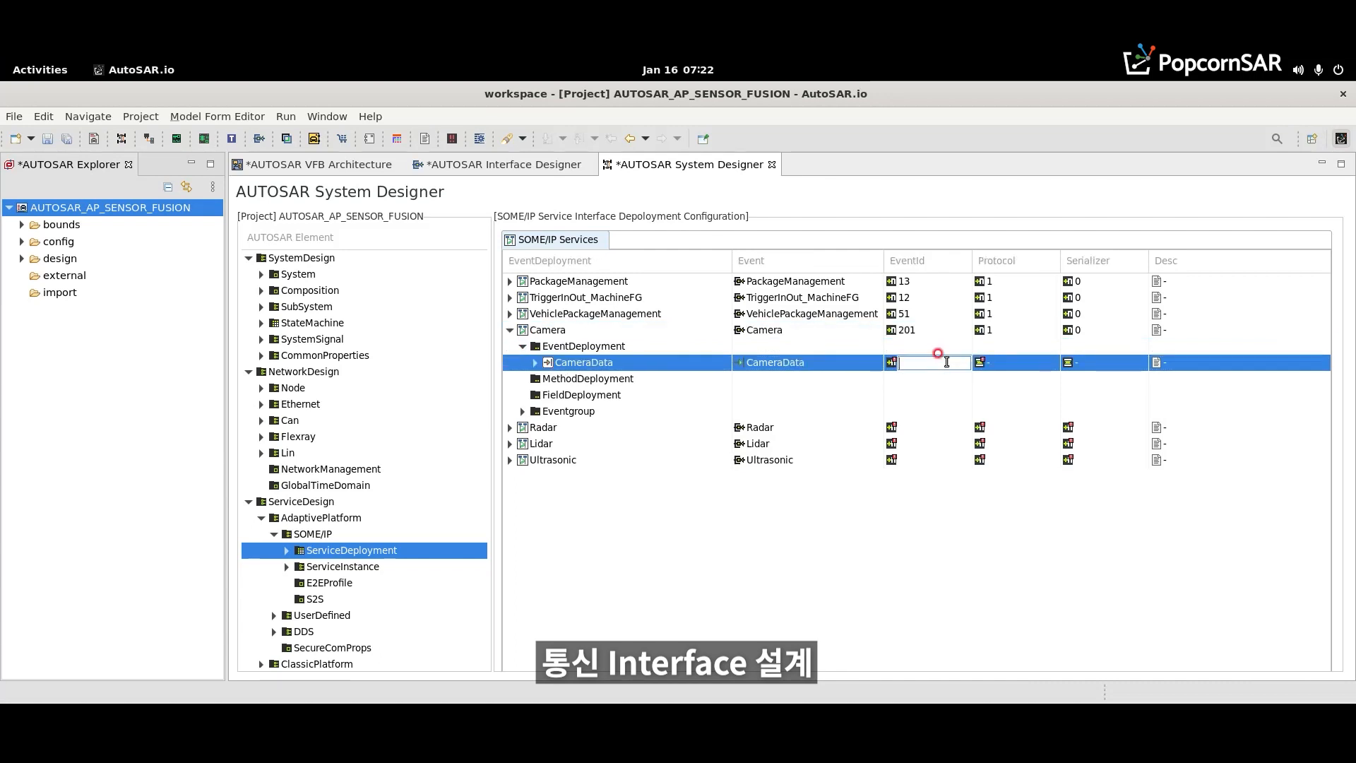
{"action": "type", "text": "1"}
{"action": "key", "text": "Return"}
{"action": "left_click", "coordinate": [1009, 362]}
{"action": "left_click", "coordinate": [1044, 361]}
{"action": "left_click", "coordinate": [1033, 396]}
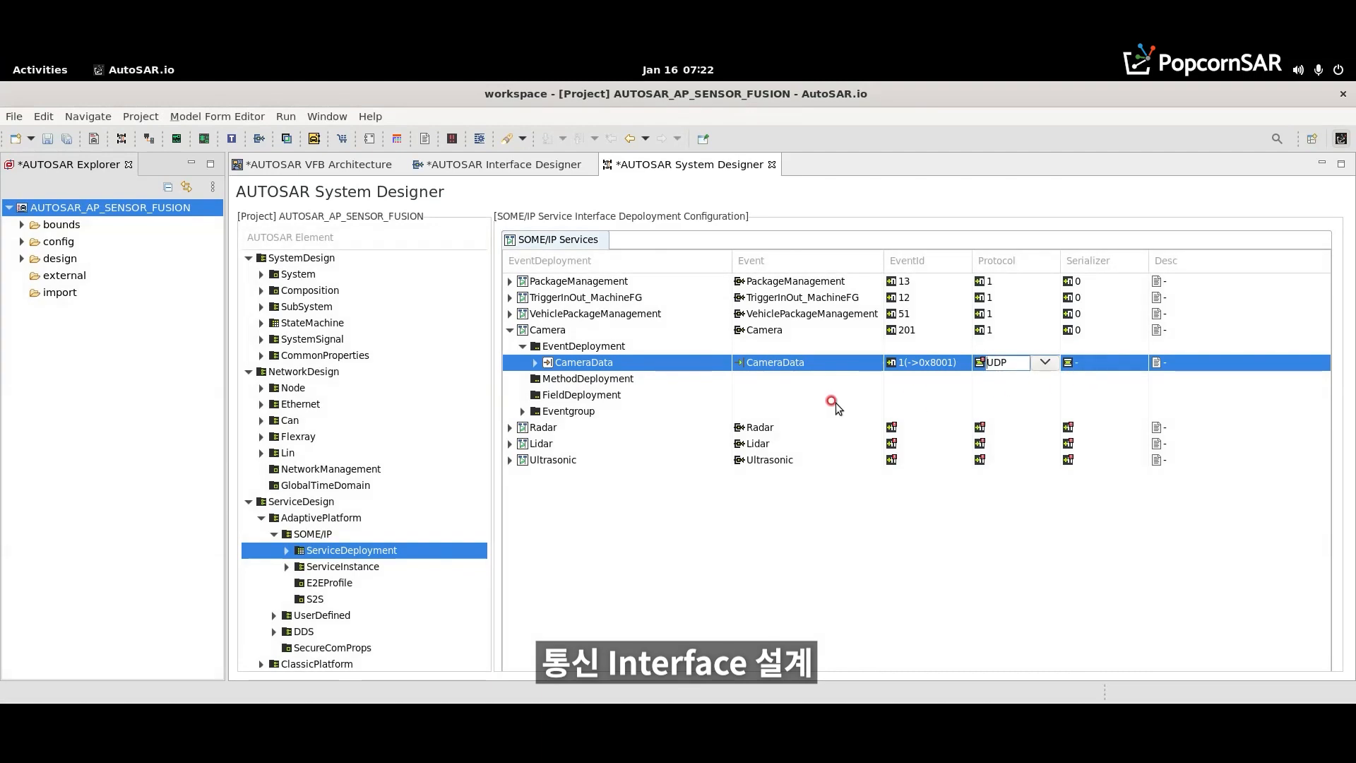
- Set the eventgroup ID of Eventgroup_CameraData to 1 and check its assigned event
{"action": "left_click", "coordinate": [517, 411]}
{"action": "left_click", "coordinate": [770, 426]}
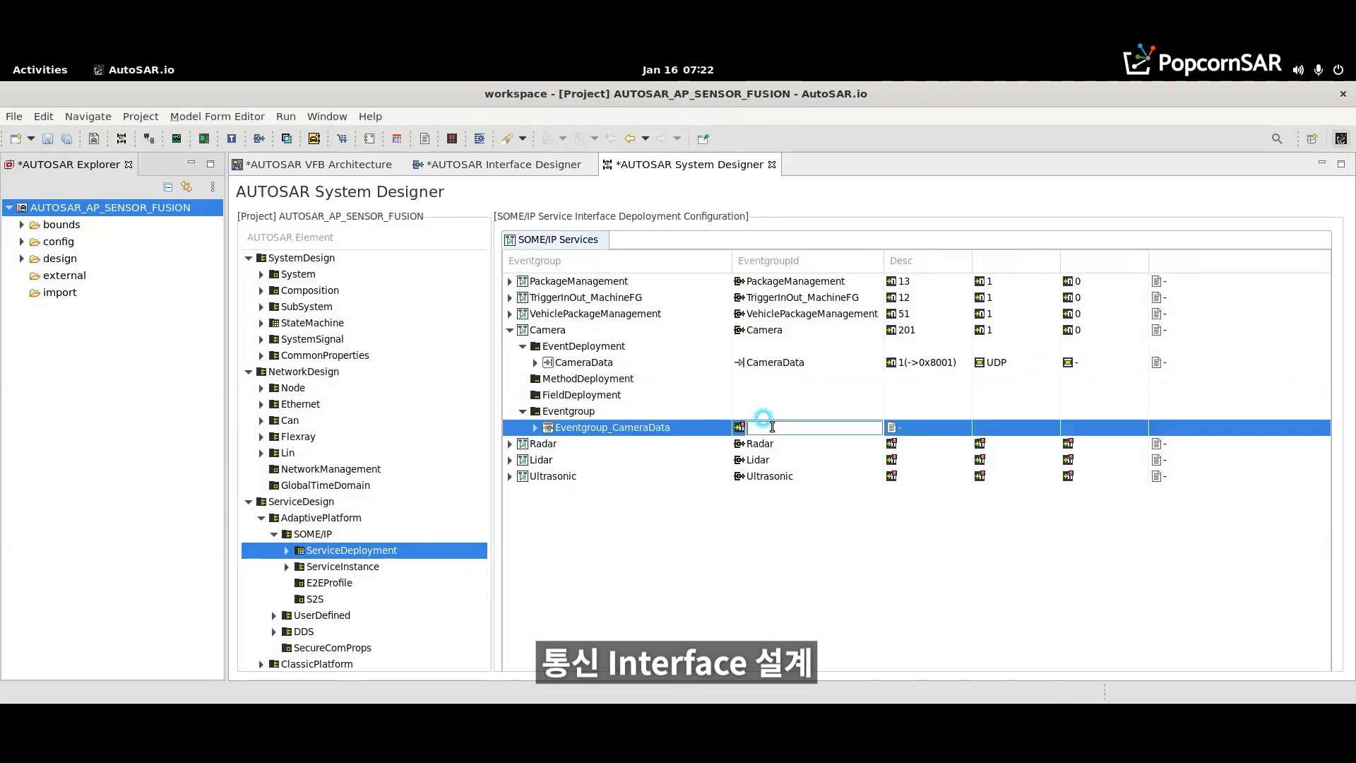
{"action": "type", "text": "1"}
{"action": "key", "text": "Return"}
{"action": "left_click", "coordinate": [535, 428]}
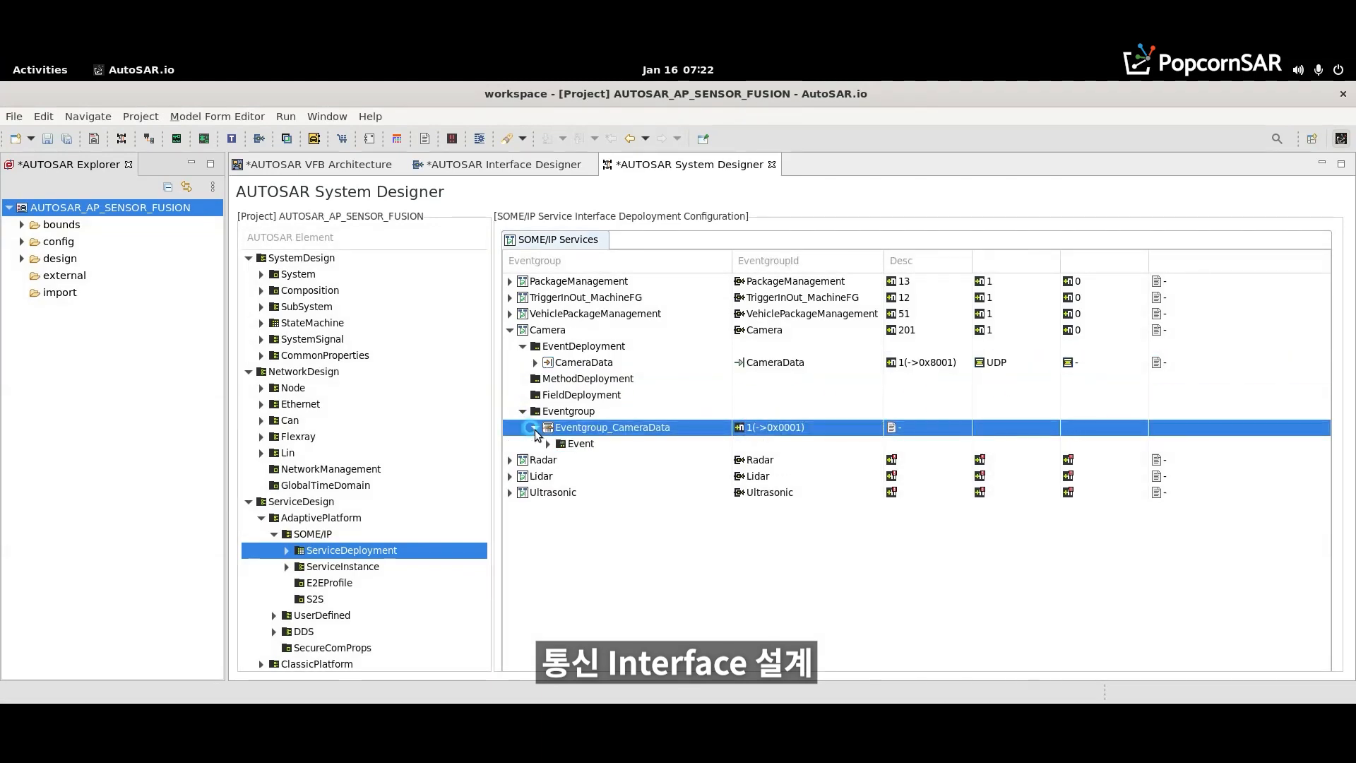
{"action": "left_click", "coordinate": [548, 443]}
{"action": "left_click", "coordinate": [548, 443]}
{"action": "left_click", "coordinate": [534, 427]}
{"action": "left_click", "coordinate": [522, 412]}
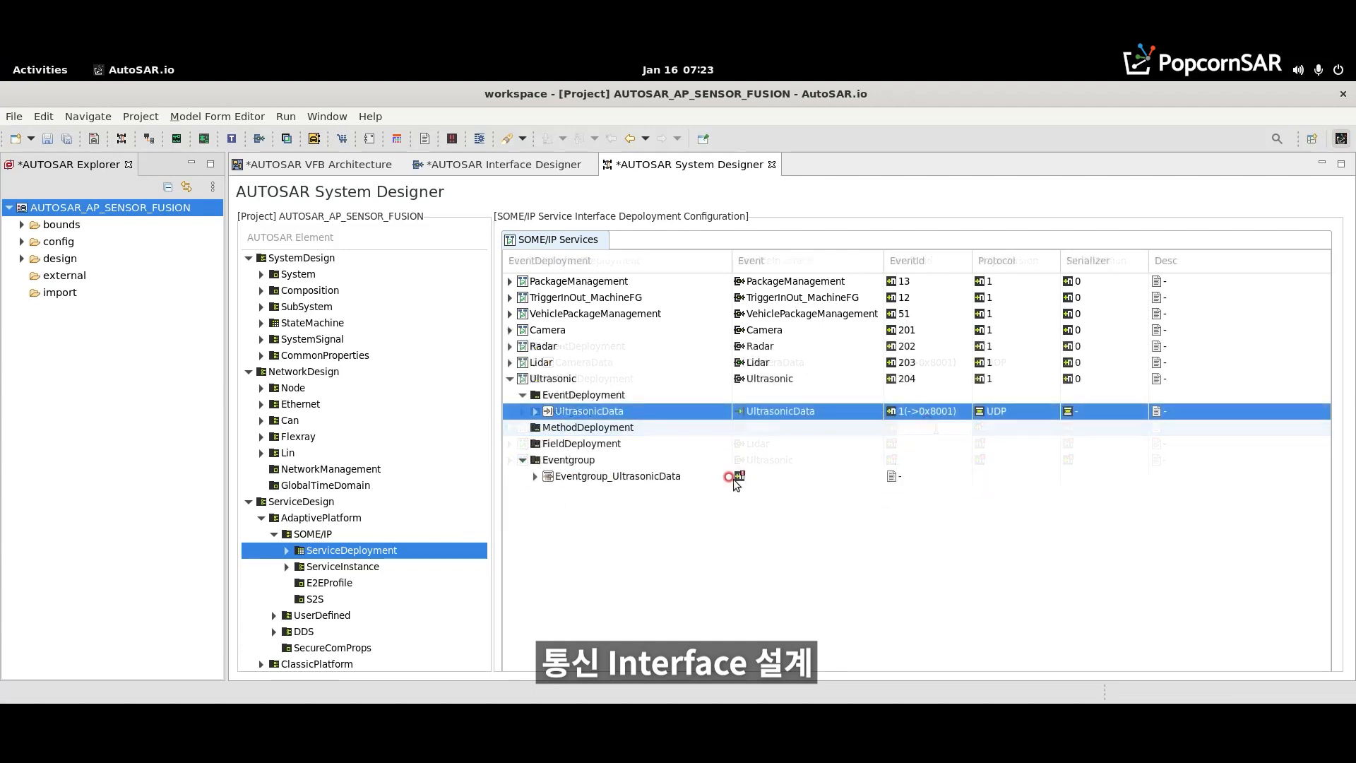
- Set the eventgroup ID of Eventgroup_UltrasonicData to 1 and save the project
{"action": "left_click", "coordinate": [753, 476]}
{"action": "type", "text": "1"}
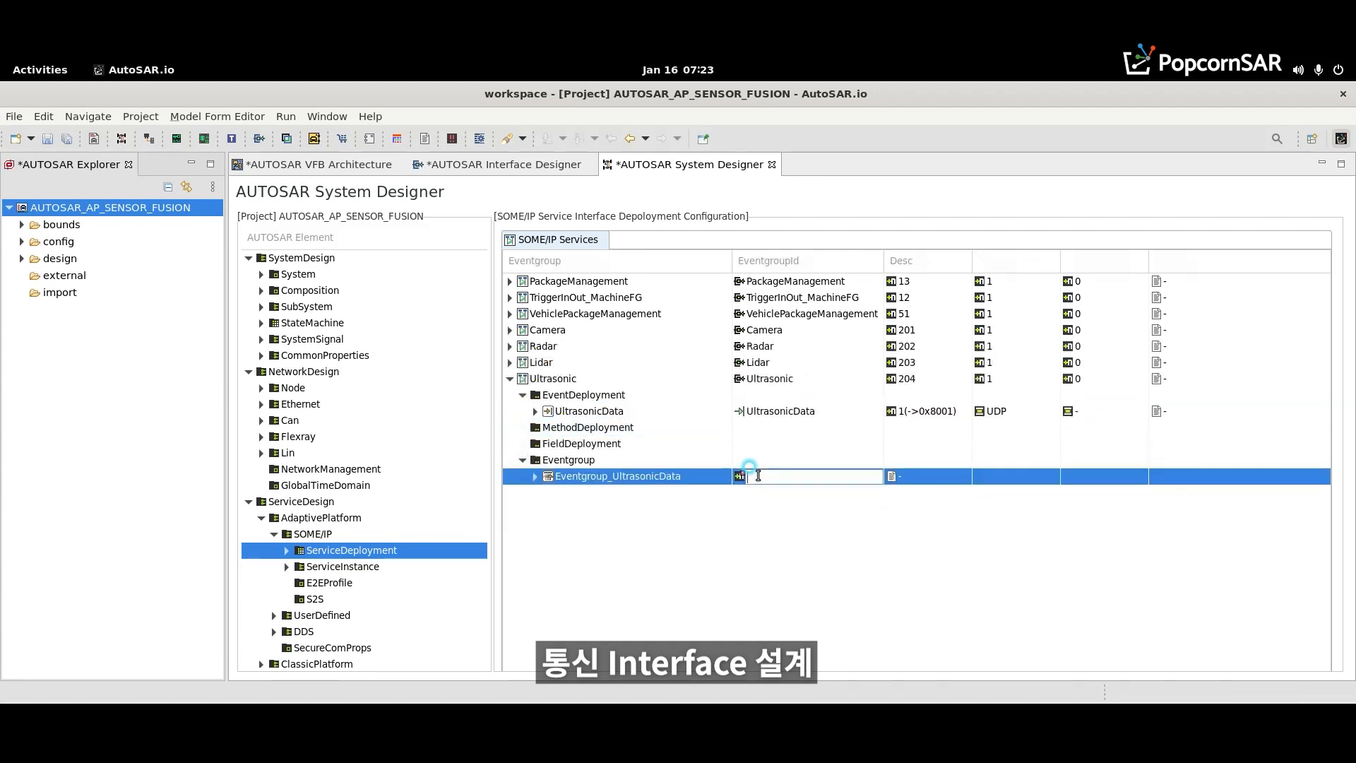
{"action": "key", "text": "Return"}
{"action": "key", "text": "ctrl+s"}
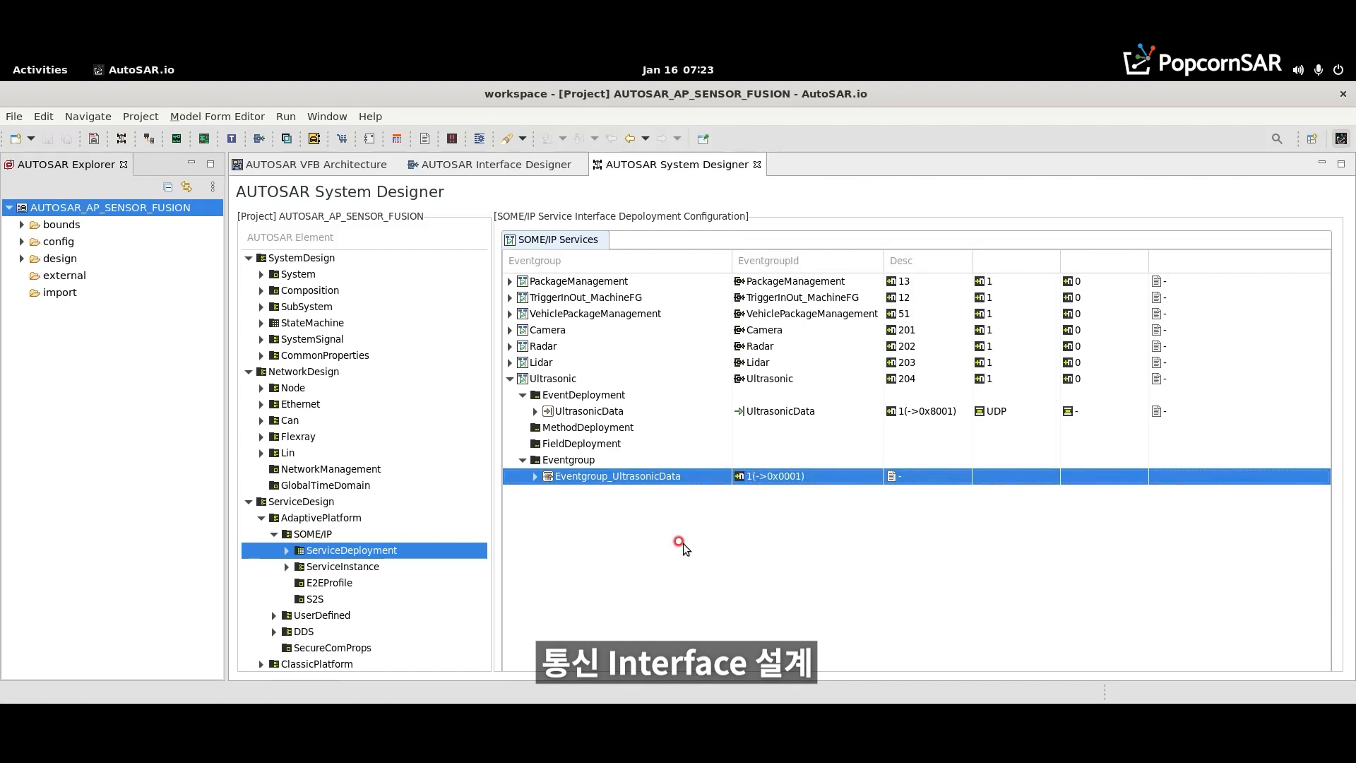
- Generate a ProvidedSomeipServiceInstance from each of the Camera, Radar, Lidar and Ultrasonic service deployments
{"action": "left_click", "coordinate": [286, 566]}
{"action": "left_click", "coordinate": [340, 586]}
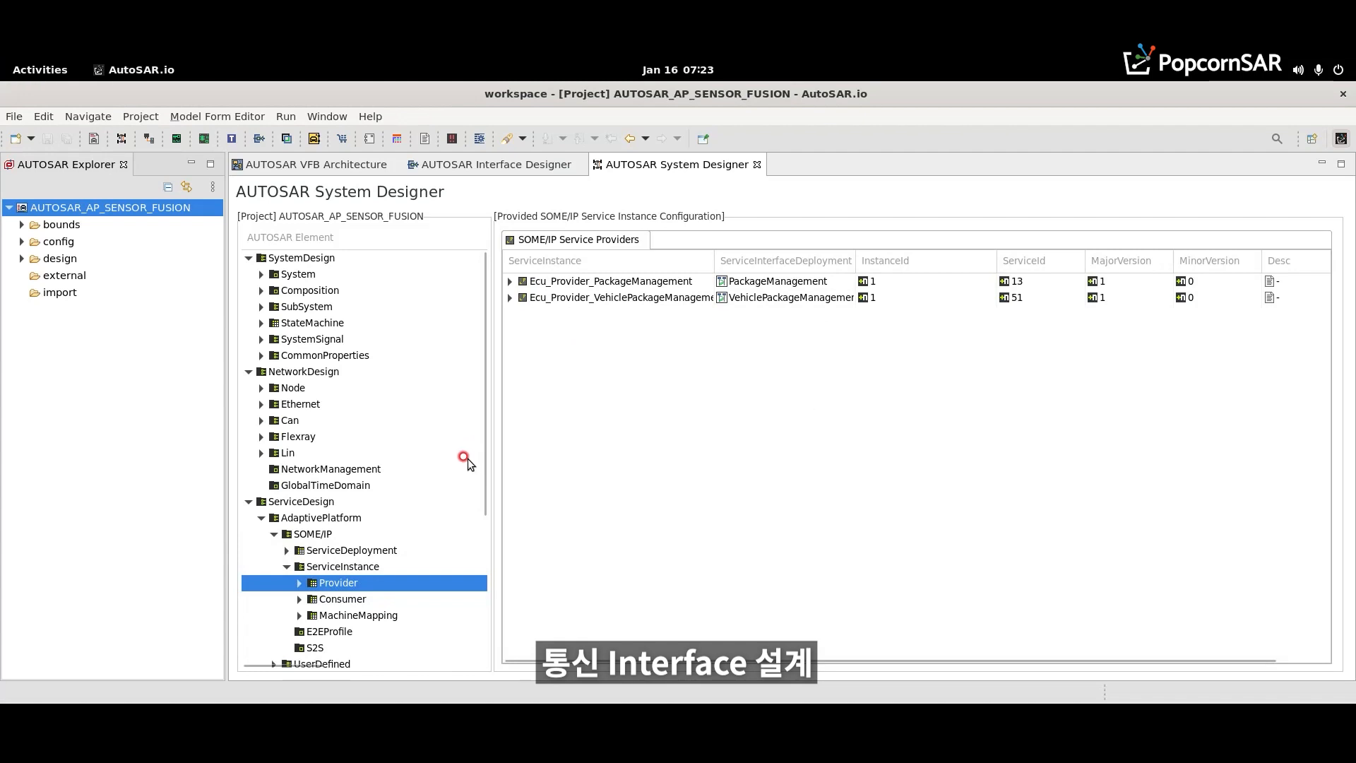
{"action": "left_click", "coordinate": [345, 550]}
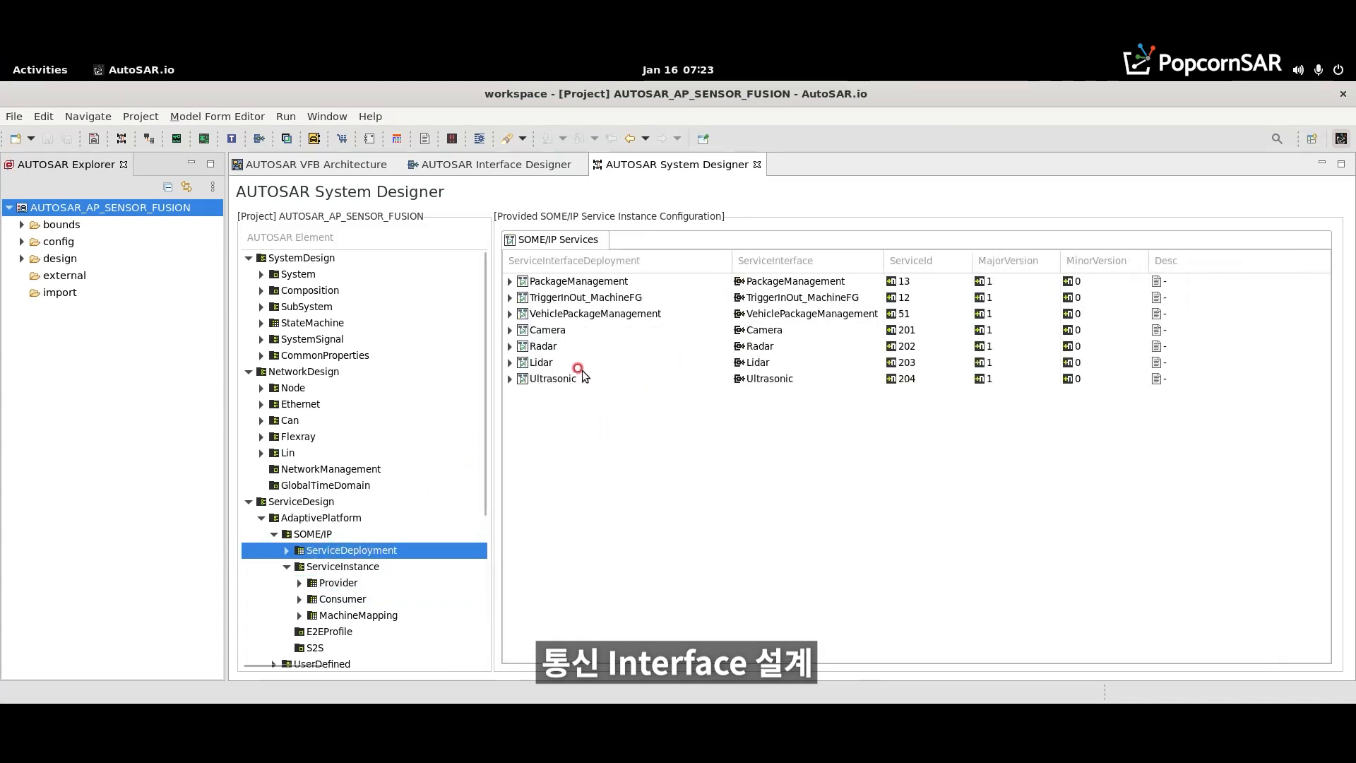
{"action": "right_click", "coordinate": [554, 330]}
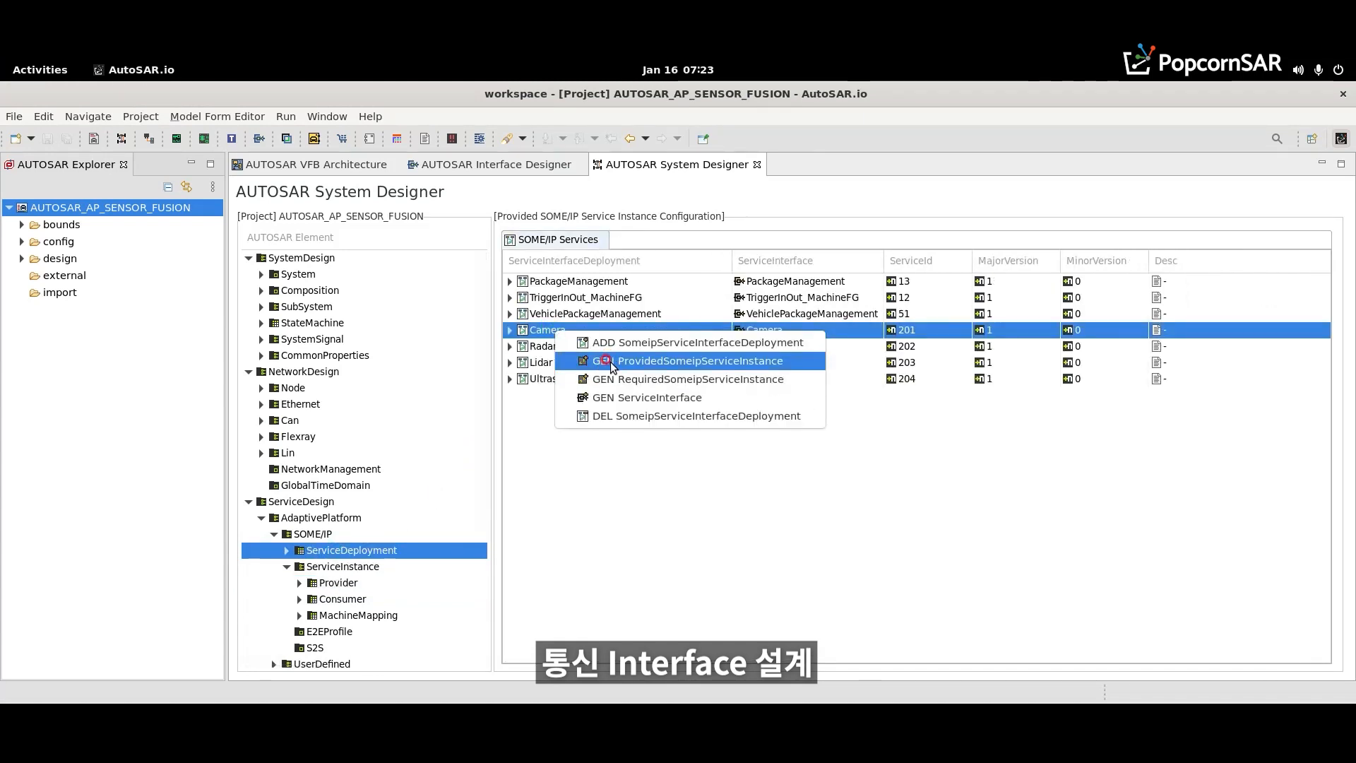
{"action": "left_click", "coordinate": [611, 362]}
{"action": "right_click", "coordinate": [565, 346]}
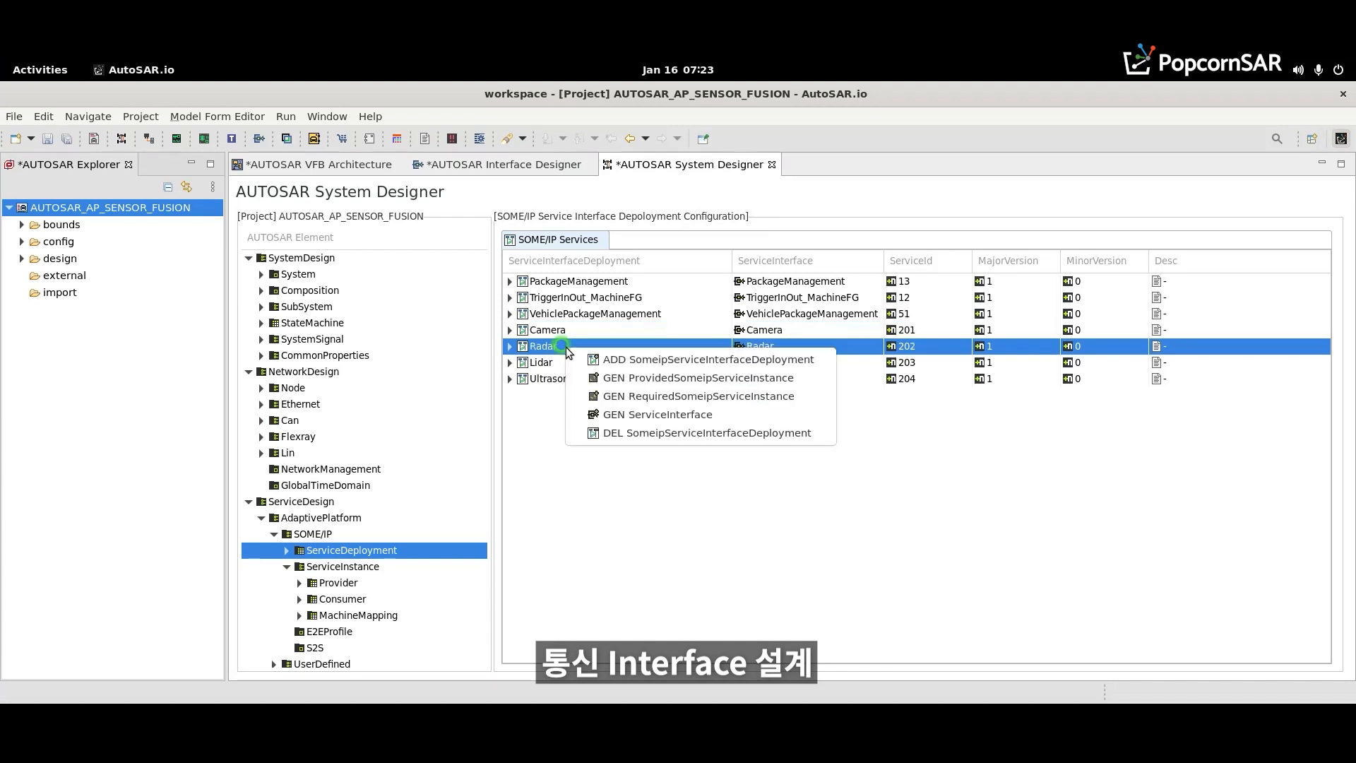
{"action": "left_click", "coordinate": [601, 380]}
{"action": "right_click", "coordinate": [565, 362]}
{"action": "left_click", "coordinate": [575, 394]}
{"action": "right_click", "coordinate": [545, 380]}
{"action": "left_click", "coordinate": [582, 416]}
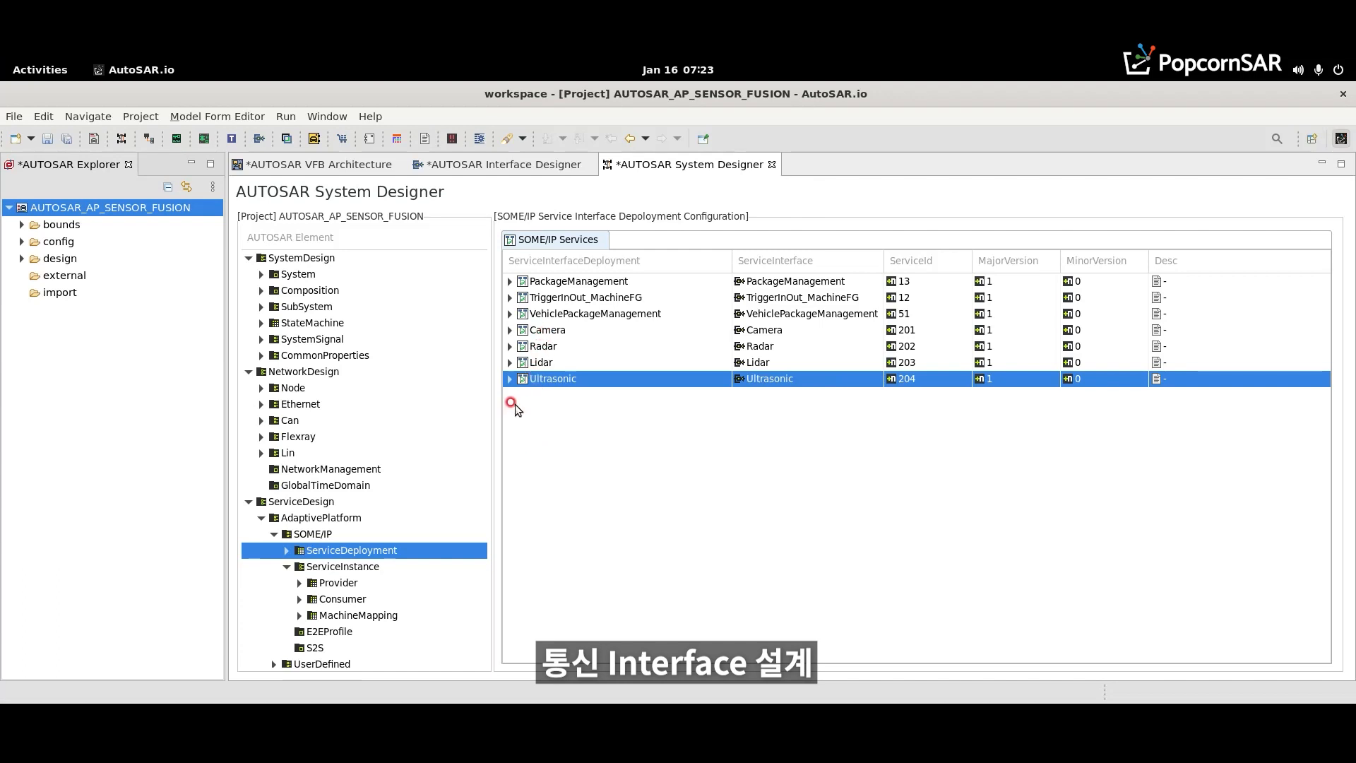
- Set the instance ID to 1 for Provider_Camera, Provider_Radar, Provider_Lidar and Provider_Ultrasonic
{"action": "left_click", "coordinate": [333, 583]}
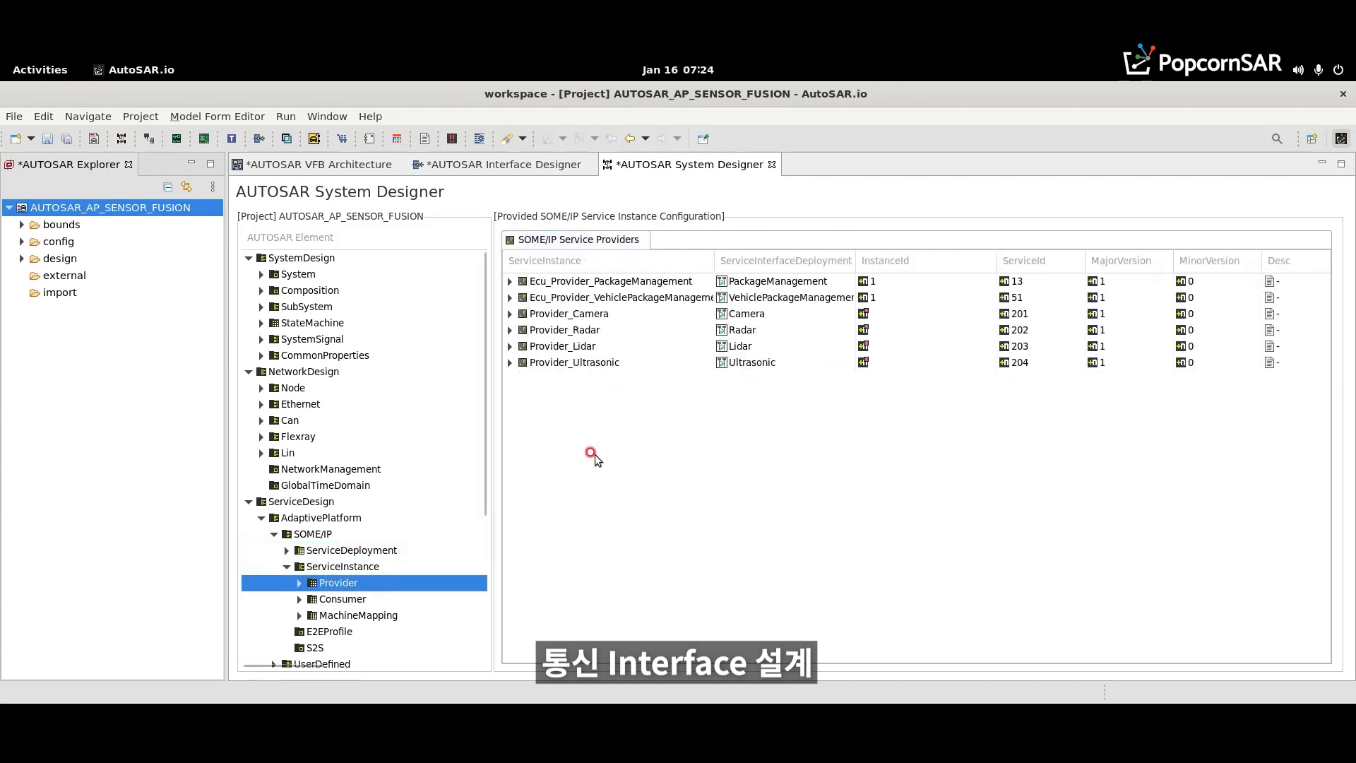
{"action": "left_click", "coordinate": [906, 314]}
{"action": "type", "text": "1"}
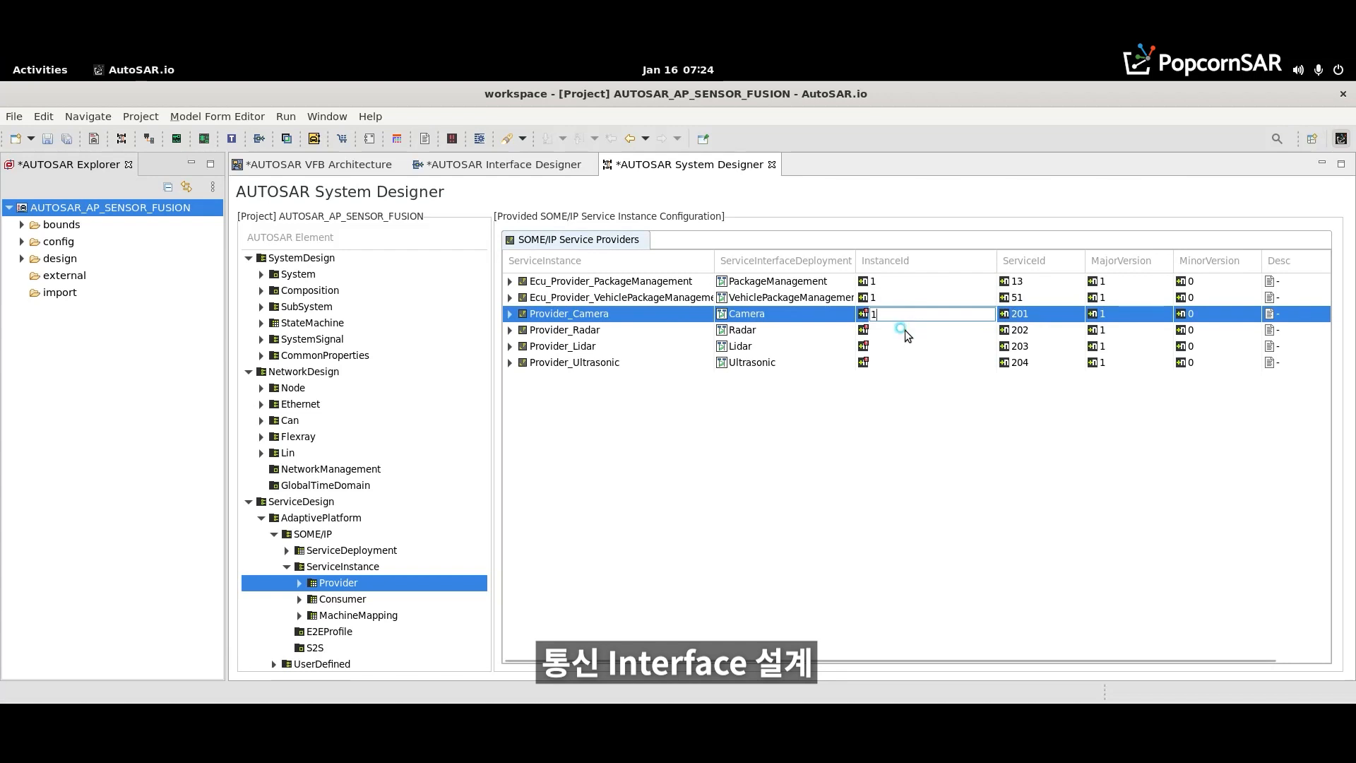
{"action": "left_click", "coordinate": [904, 330]}
{"action": "type", "text": "1"}
{"action": "left_click", "coordinate": [904, 346]}
{"action": "type", "text": "1"}
{"action": "left_click", "coordinate": [901, 361]}
{"action": "type", "text": "1"}
{"action": "key", "text": "Return"}
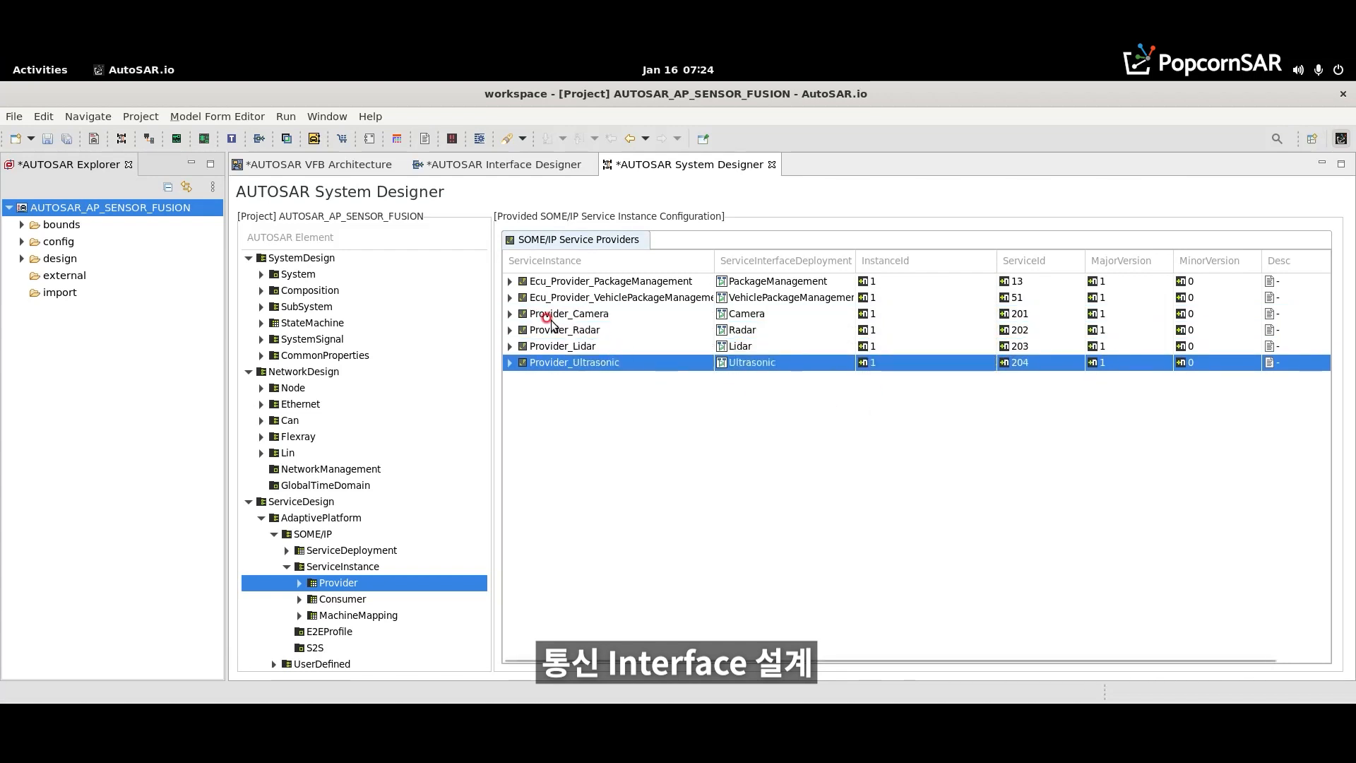
- Add an SdServerConfig to Provider_Camera and name it SensorSdServerConfig
{"action": "left_click", "coordinate": [509, 313]}
{"action": "right_click", "coordinate": [601, 330]}
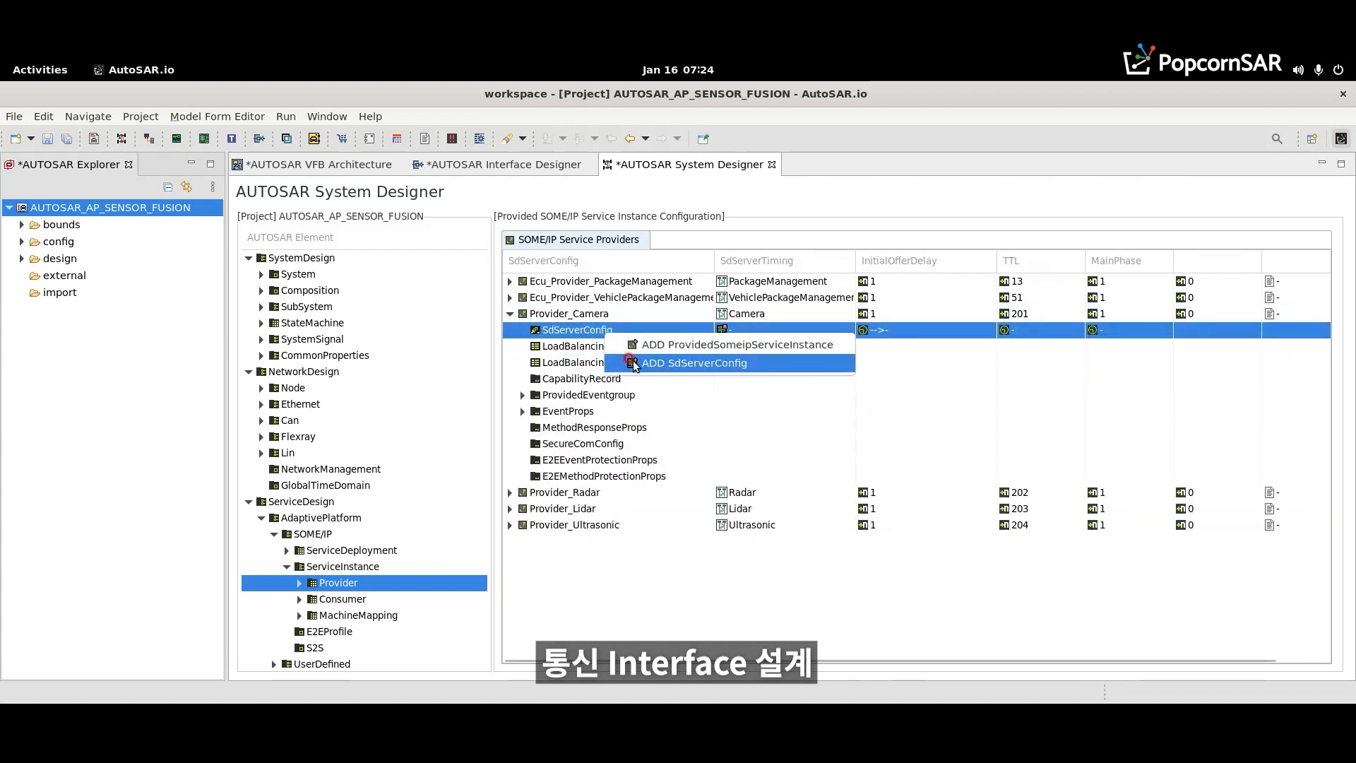
{"action": "left_click", "coordinate": [629, 361]}
{"action": "left_click", "coordinate": [522, 330]}
{"action": "left_click", "coordinate": [646, 346]}
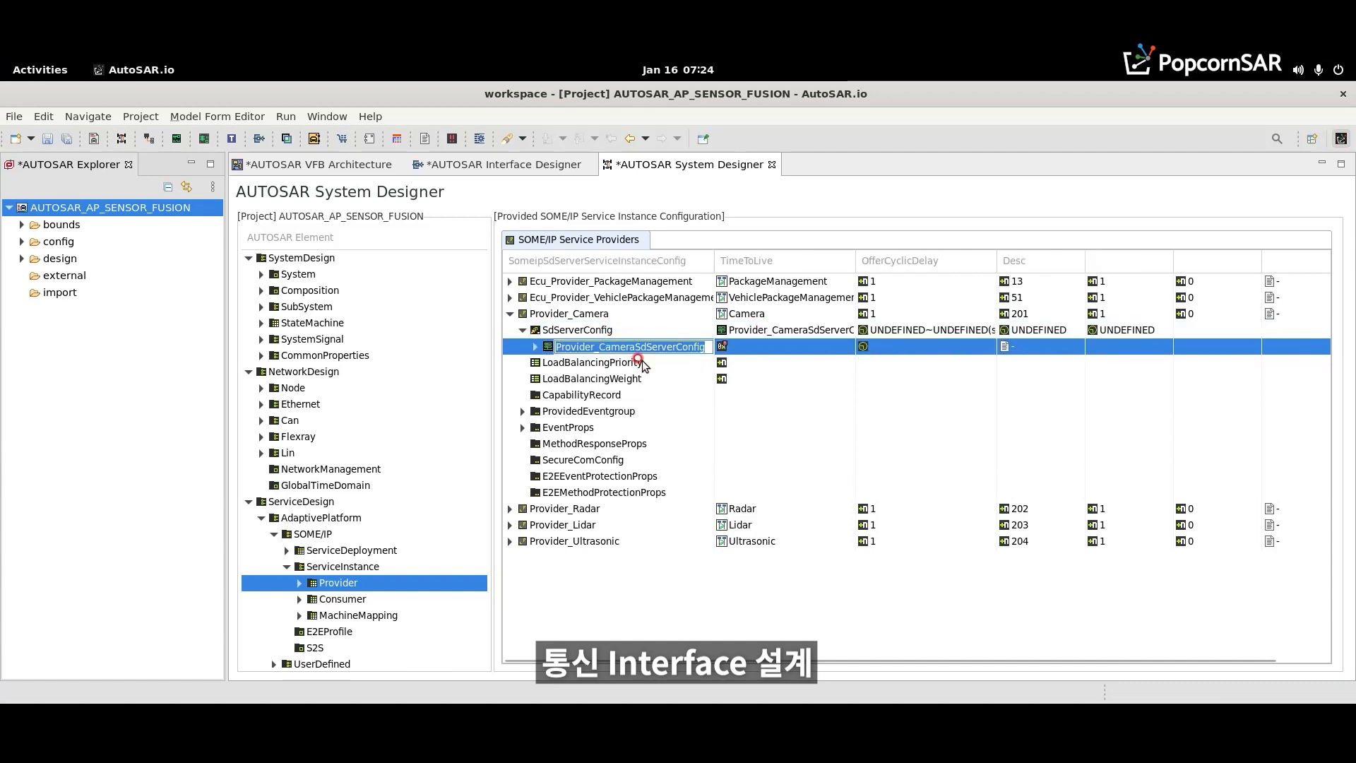
{"action": "type", "text": "Se"}
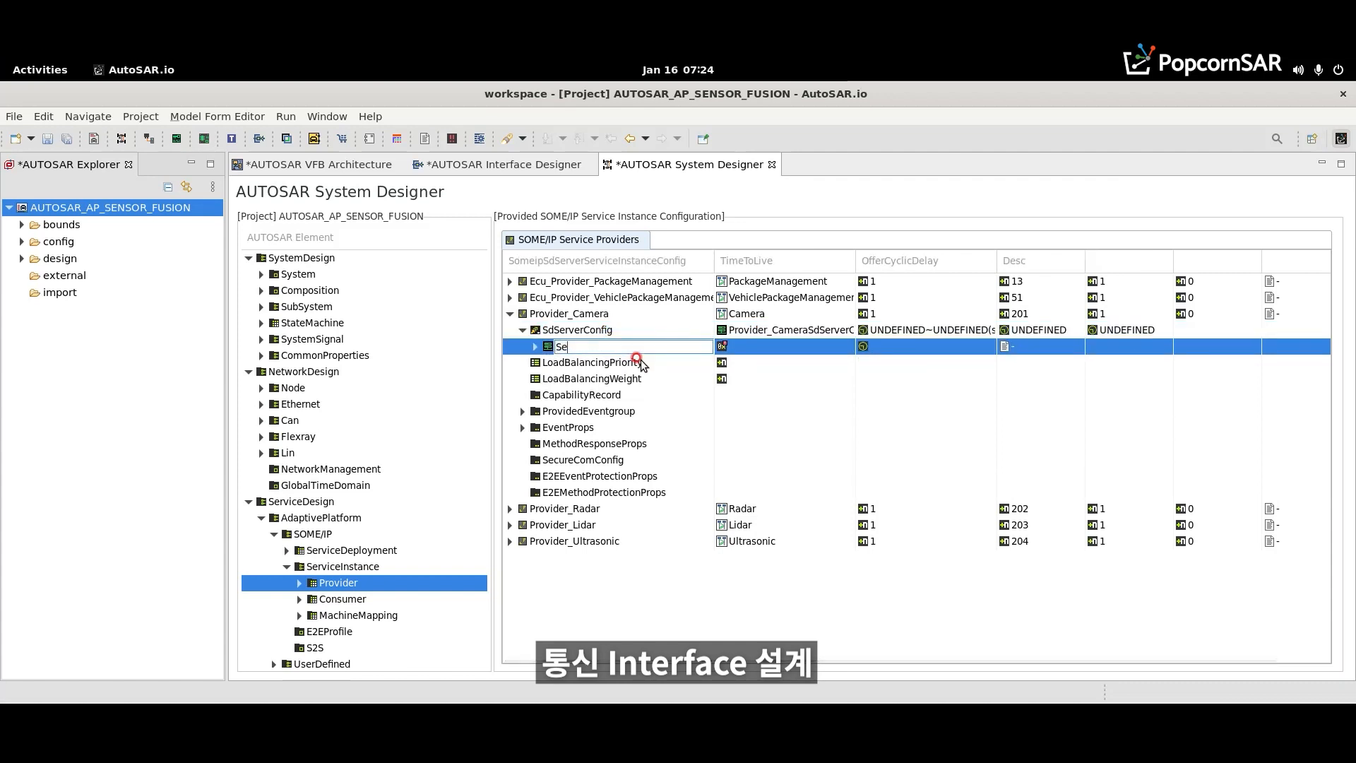
{"action": "type", "text": "nsorSdServerConfig"}
{"action": "key", "text": "Return"}
- Set SensorSdServerConfig's time to live to 0xFFFFFF and its offer cyclic delay to 0.5
{"action": "left_click", "coordinate": [738, 346]}
{"action": "type", "text": "0xFFFFFF"}
{"action": "key", "text": "Return"}
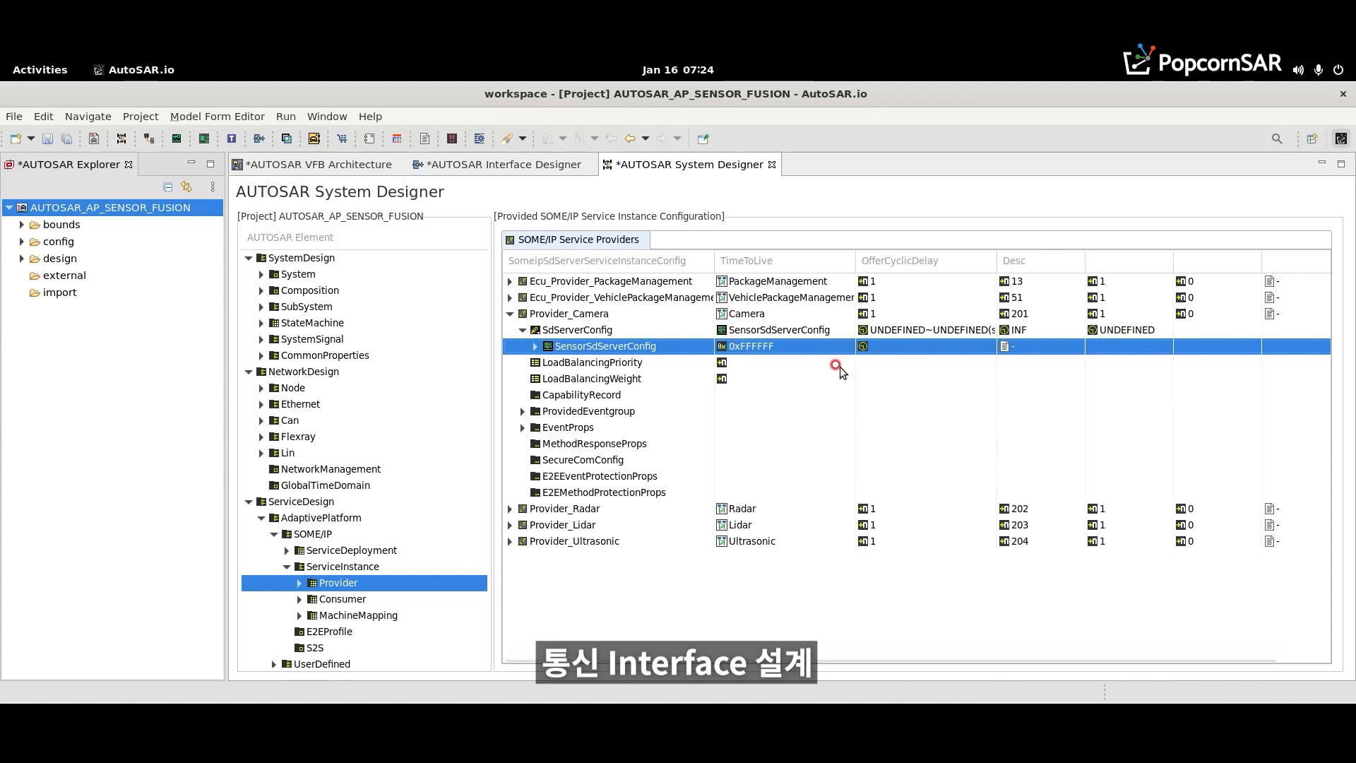
{"action": "left_click", "coordinate": [879, 347]}
{"action": "type", "text": "0.5"}
{"action": "key", "text": "Return"}
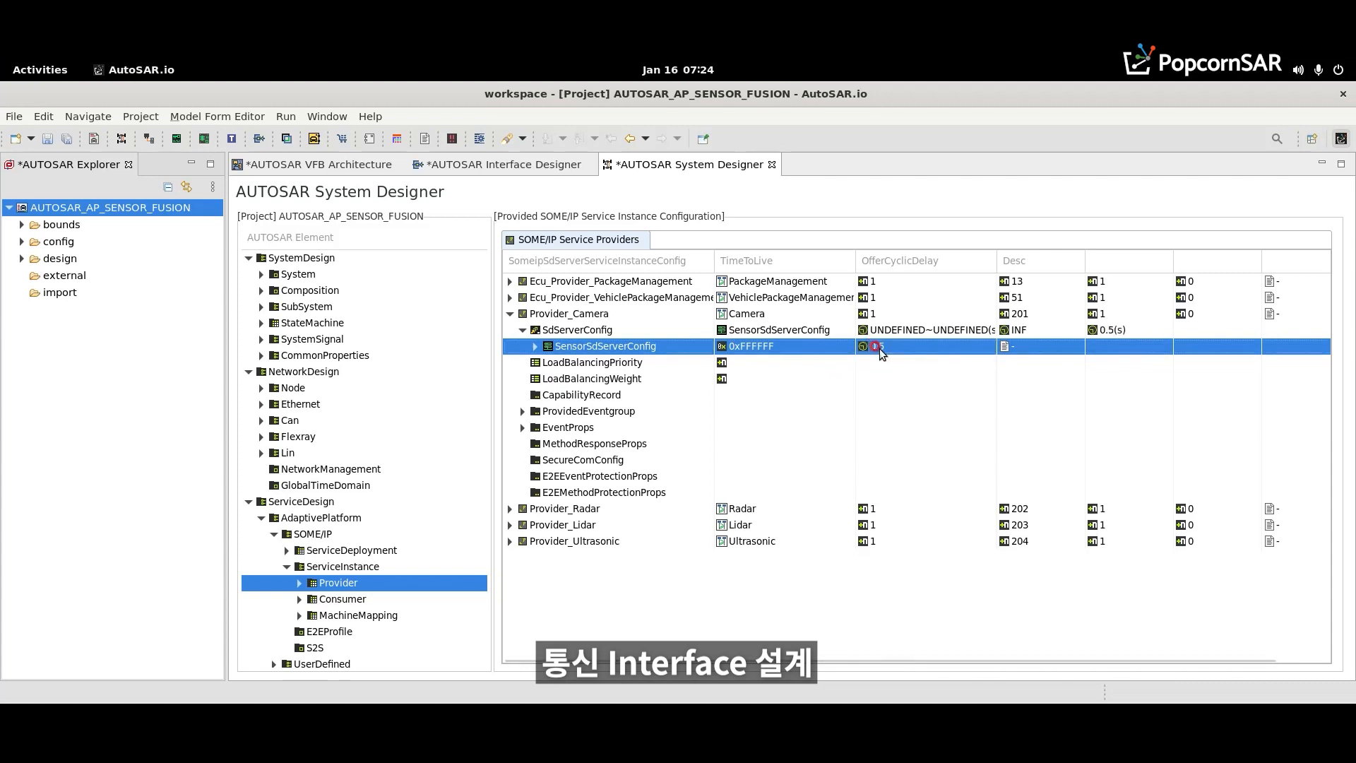
- Give SensorSdServerConfig a minimum and maximum initial delay of 0.1, a repetitions base delay of 0.1 and a repetitions maximum of 3
{"action": "left_click", "coordinate": [535, 346]}
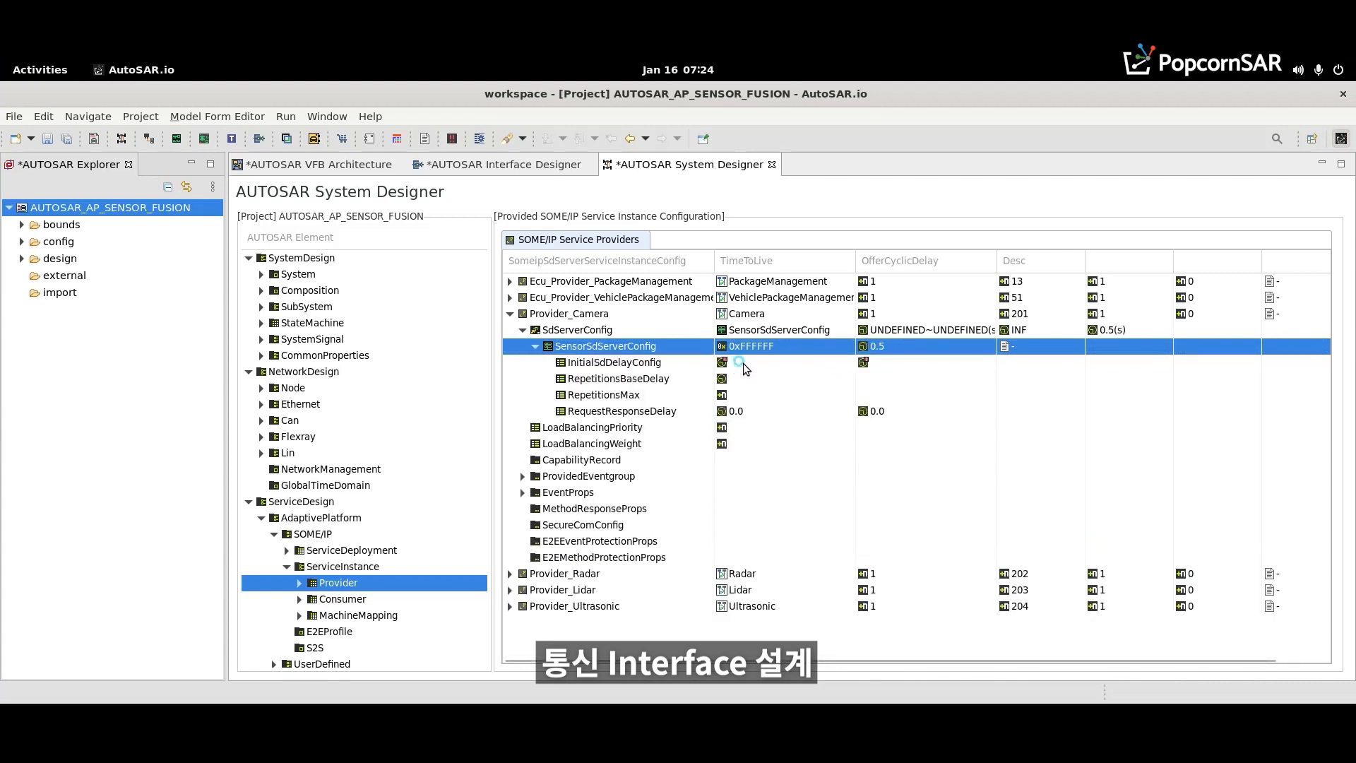
{"action": "left_click", "coordinate": [738, 362]}
{"action": "type", "text": "0.1"}
{"action": "key", "text": "Return"}
{"action": "left_click", "coordinate": [879, 362]}
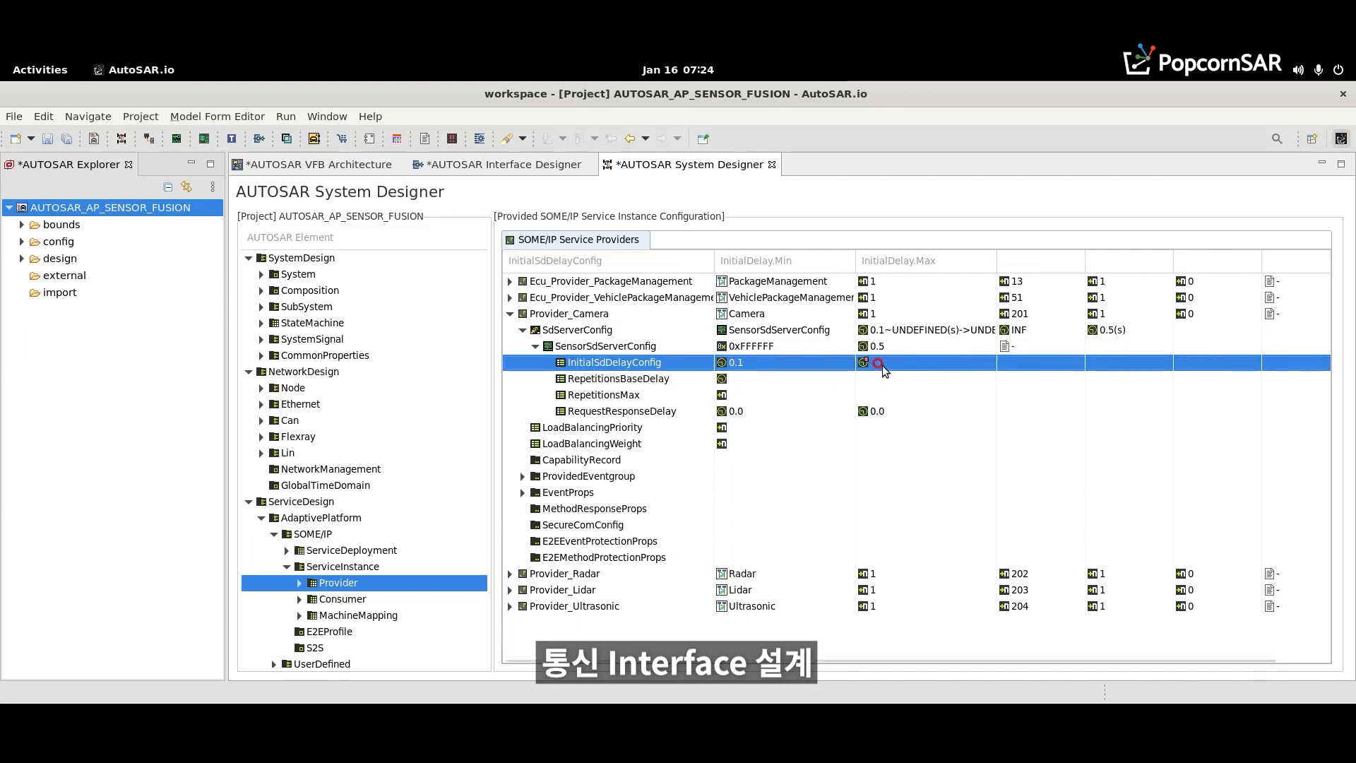
{"action": "left_click", "coordinate": [795, 379]}
{"action": "type", "text": "0.1"}
{"action": "key", "text": "Return"}
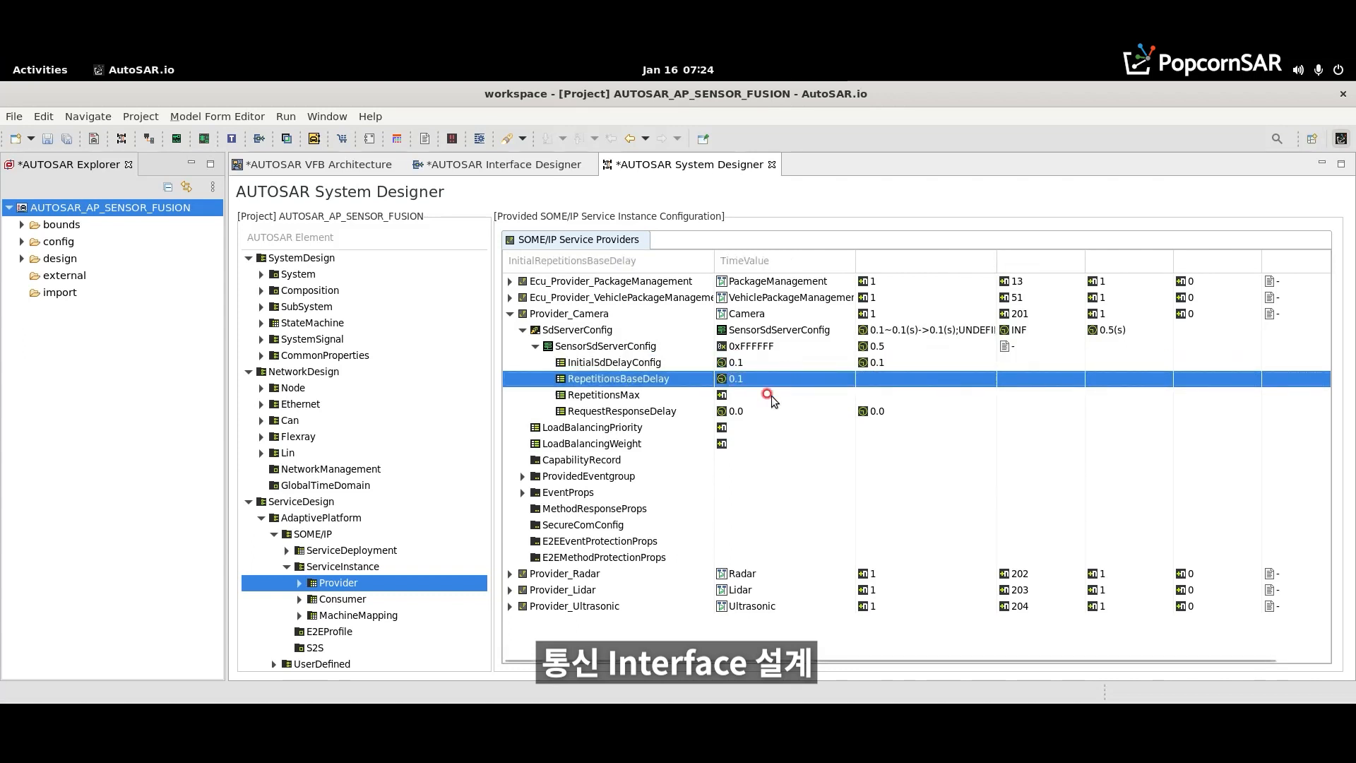
{"action": "left_click", "coordinate": [771, 395]}
{"action": "type", "text": "3"}
{"action": "key", "text": "Return"}
- Set the multicast threshold of Provider_Camera's provided Eventgroup_CameraData to 0 and collapse the finished configuration entries
{"action": "left_click", "coordinate": [522, 476]}
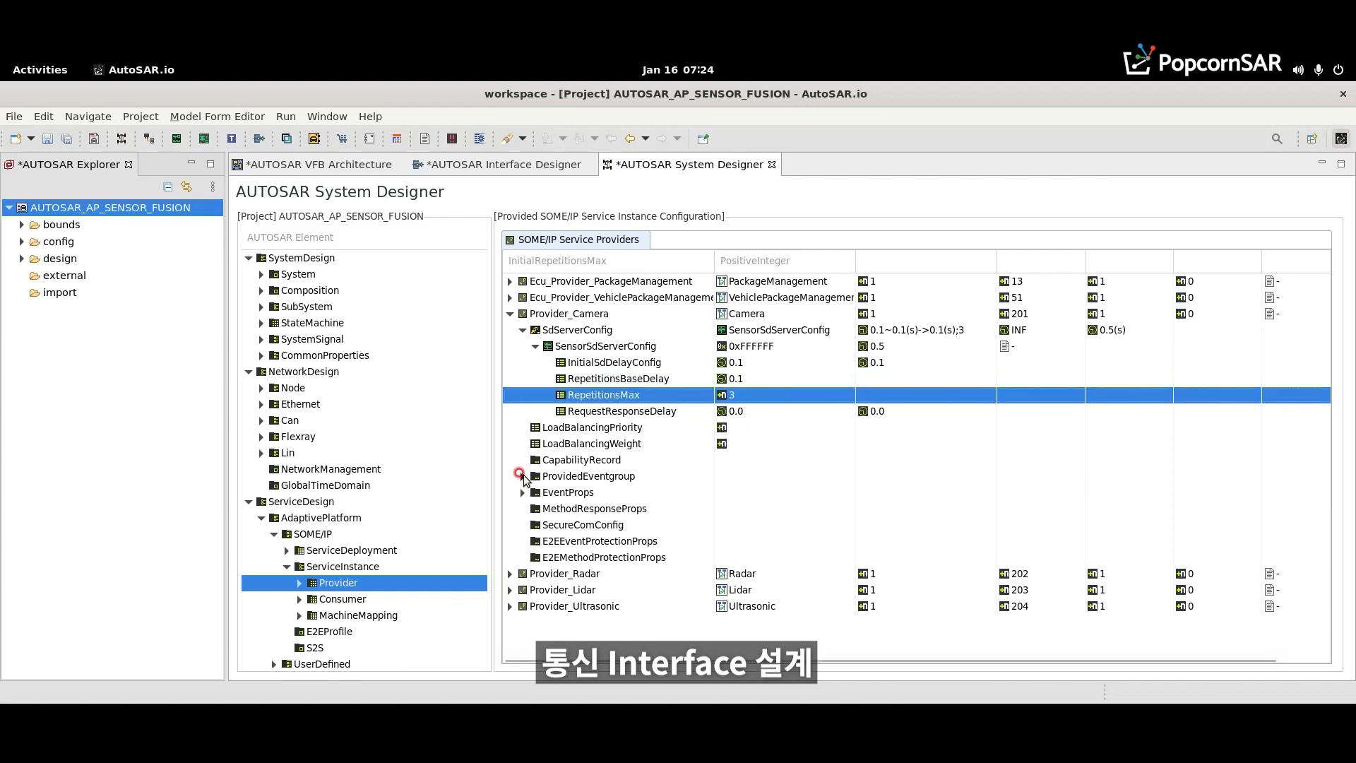
{"action": "left_click", "coordinate": [883, 492]}
{"action": "left_click", "coordinate": [981, 492]}
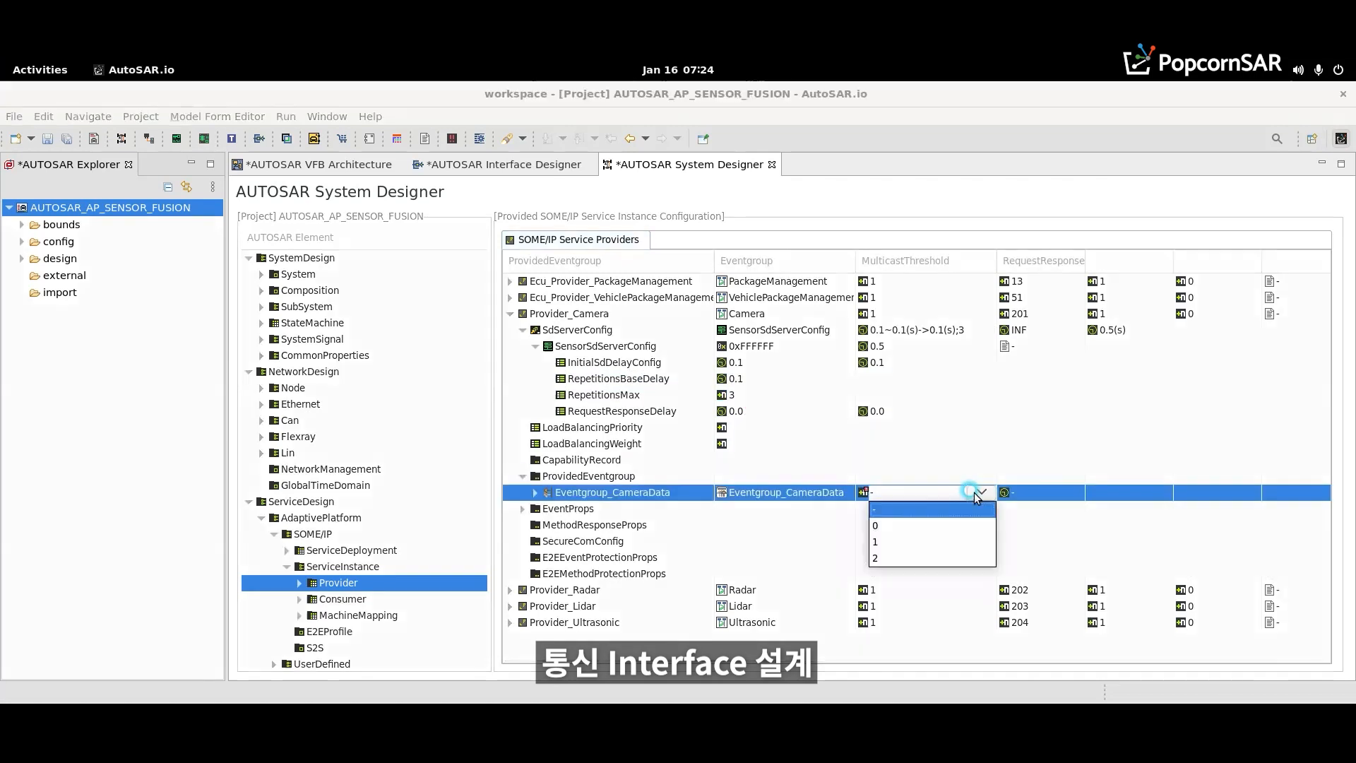
{"action": "left_click", "coordinate": [917, 525]}
{"action": "left_click", "coordinate": [549, 494]}
{"action": "left_click", "coordinate": [522, 509]}
{"action": "left_click", "coordinate": [534, 493]}
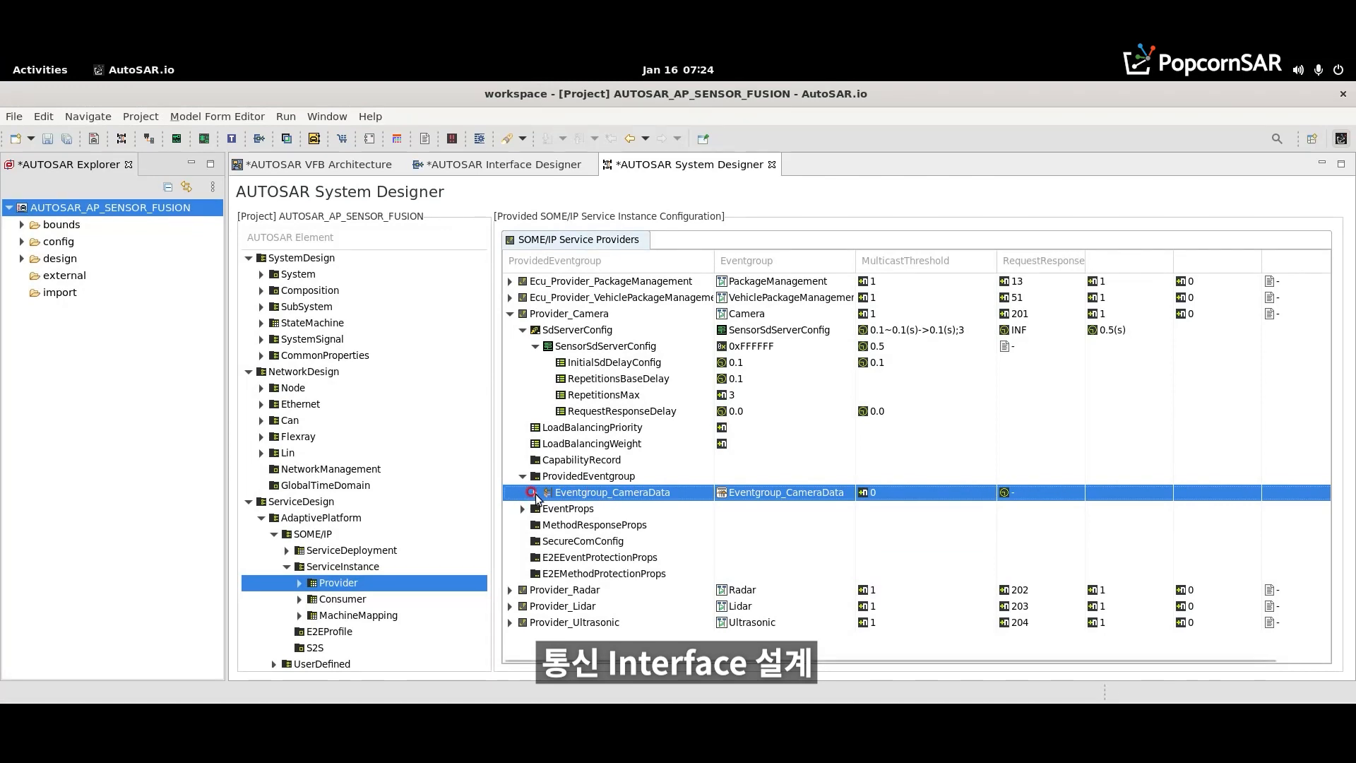
{"action": "left_click", "coordinate": [533, 493]}
{"action": "left_click", "coordinate": [523, 476]}
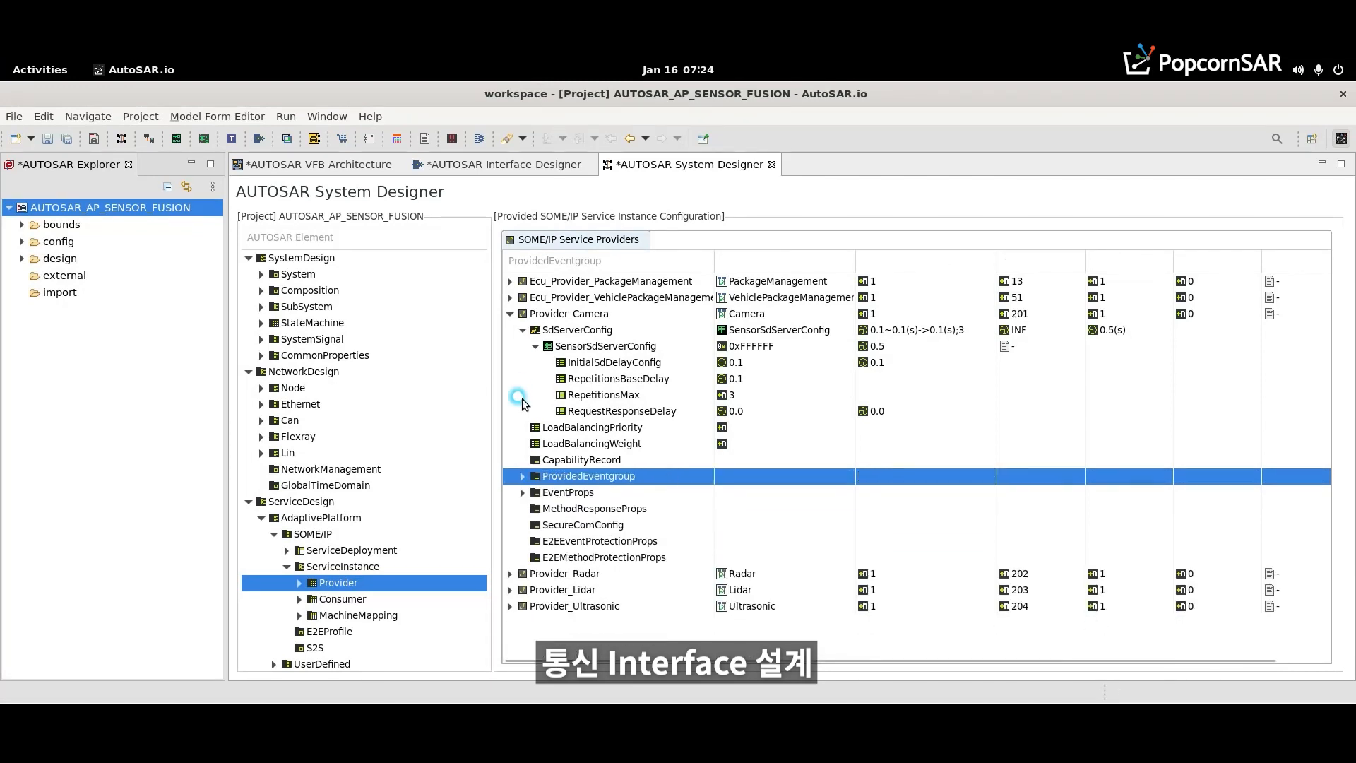
{"action": "left_click", "coordinate": [535, 346]}
- Set the multicast threshold of Provider_Ultrasonic's provided Eventgroup_UltrasonicData to 0 and save the project
{"action": "left_click", "coordinate": [909, 639]}
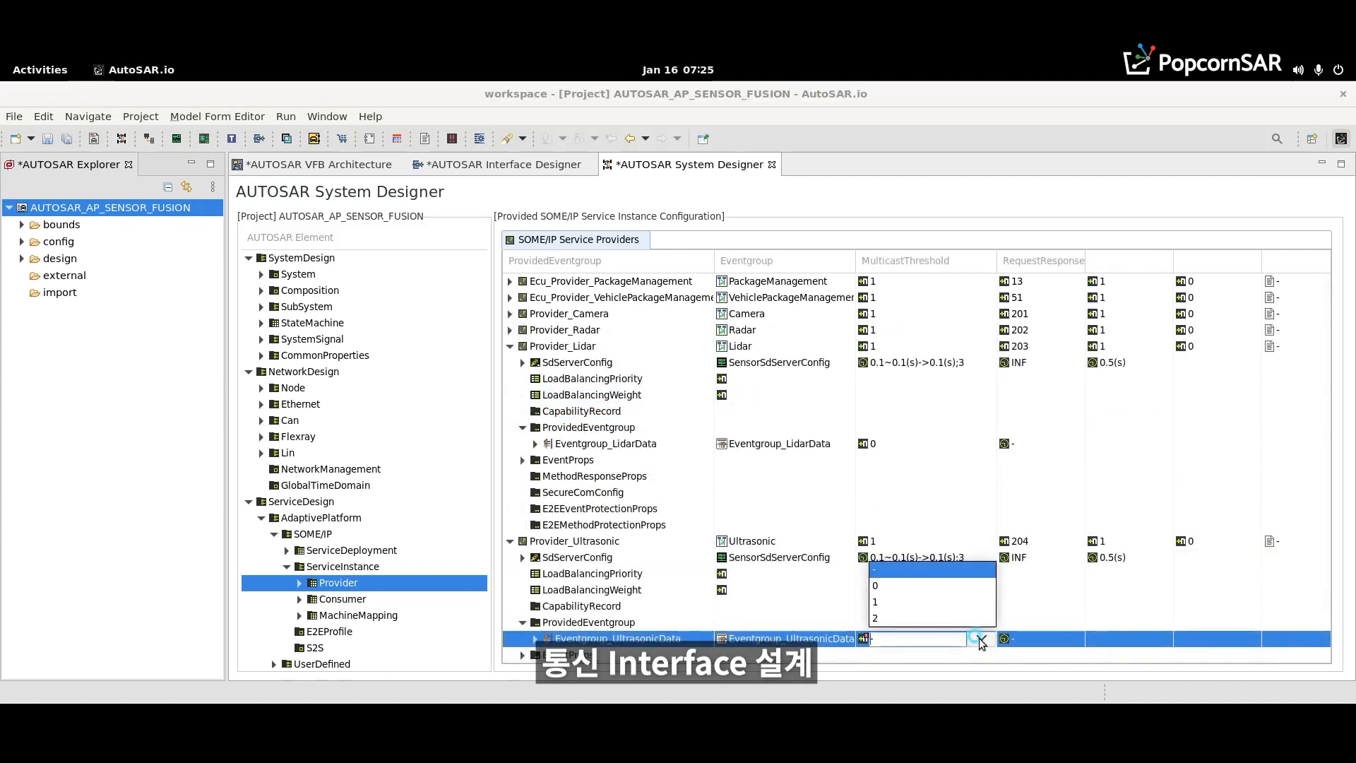
{"action": "left_click", "coordinate": [932, 603]}
{"action": "key", "text": "ctrl+s"}
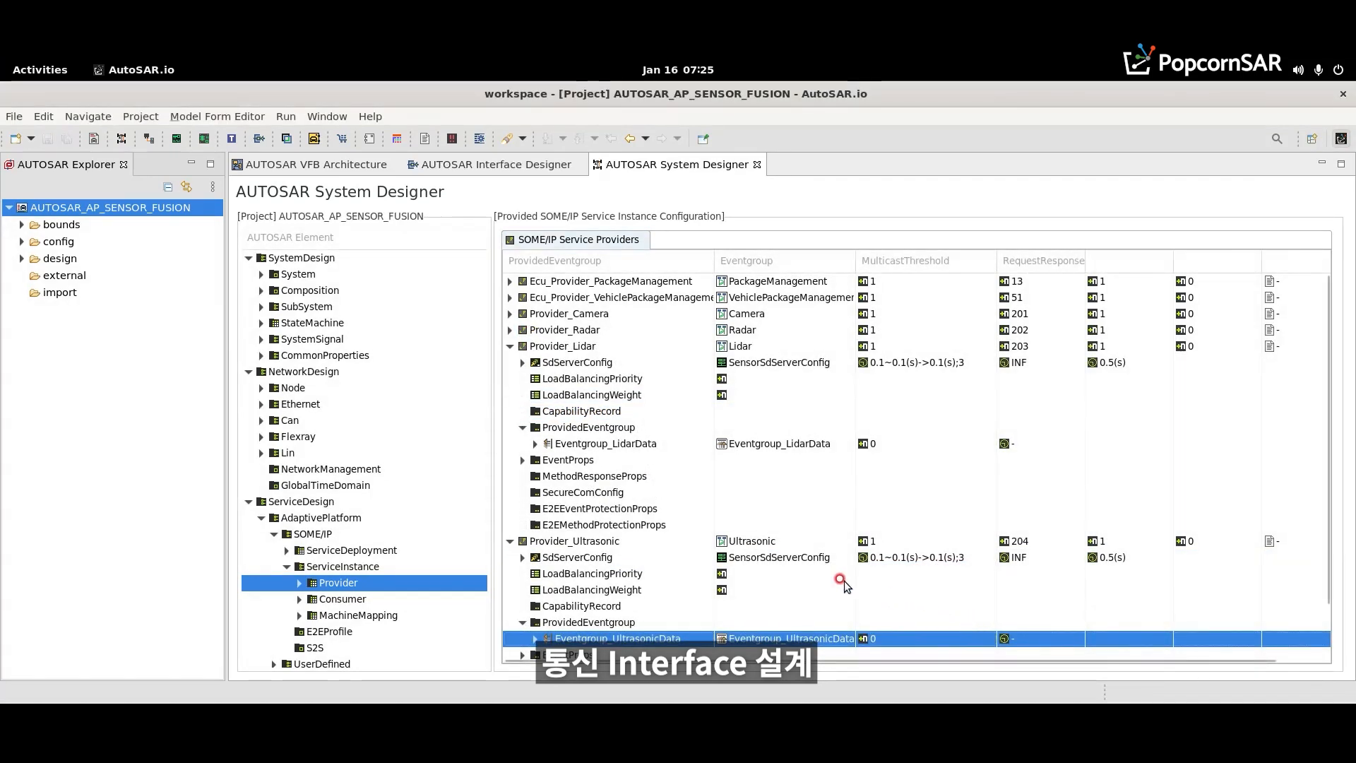
- Generate required SOME/IP service instances from the Camera, Radar, Lidar and Ultrasonic service deployments
{"action": "left_click", "coordinate": [342, 599]}
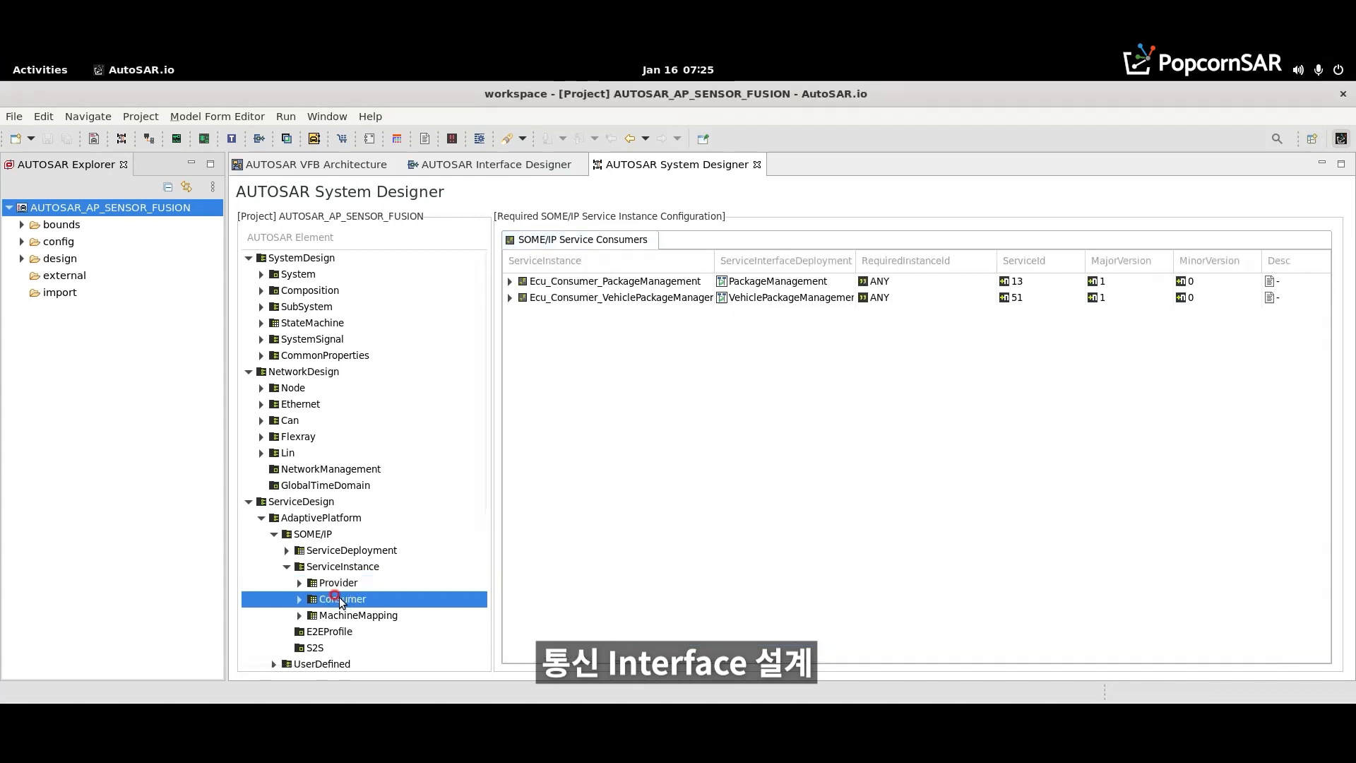
{"action": "left_click", "coordinate": [348, 553]}
{"action": "right_click", "coordinate": [558, 338]}
{"action": "left_click", "coordinate": [635, 388]}
{"action": "right_click", "coordinate": [552, 349]}
{"action": "left_click", "coordinate": [592, 400]}
{"action": "right_click", "coordinate": [539, 363]}
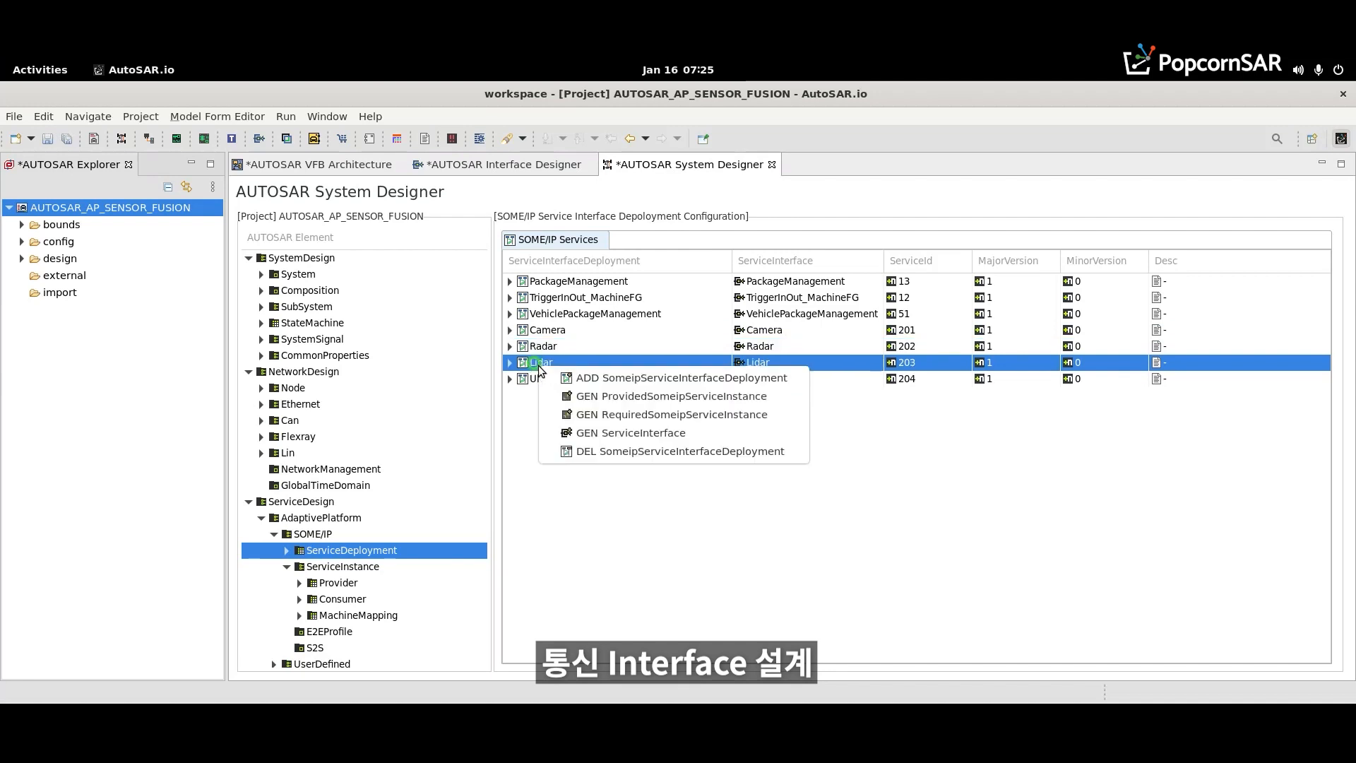
{"action": "left_click", "coordinate": [579, 416]}
{"action": "right_click", "coordinate": [546, 382]}
{"action": "left_click", "coordinate": [578, 432]}
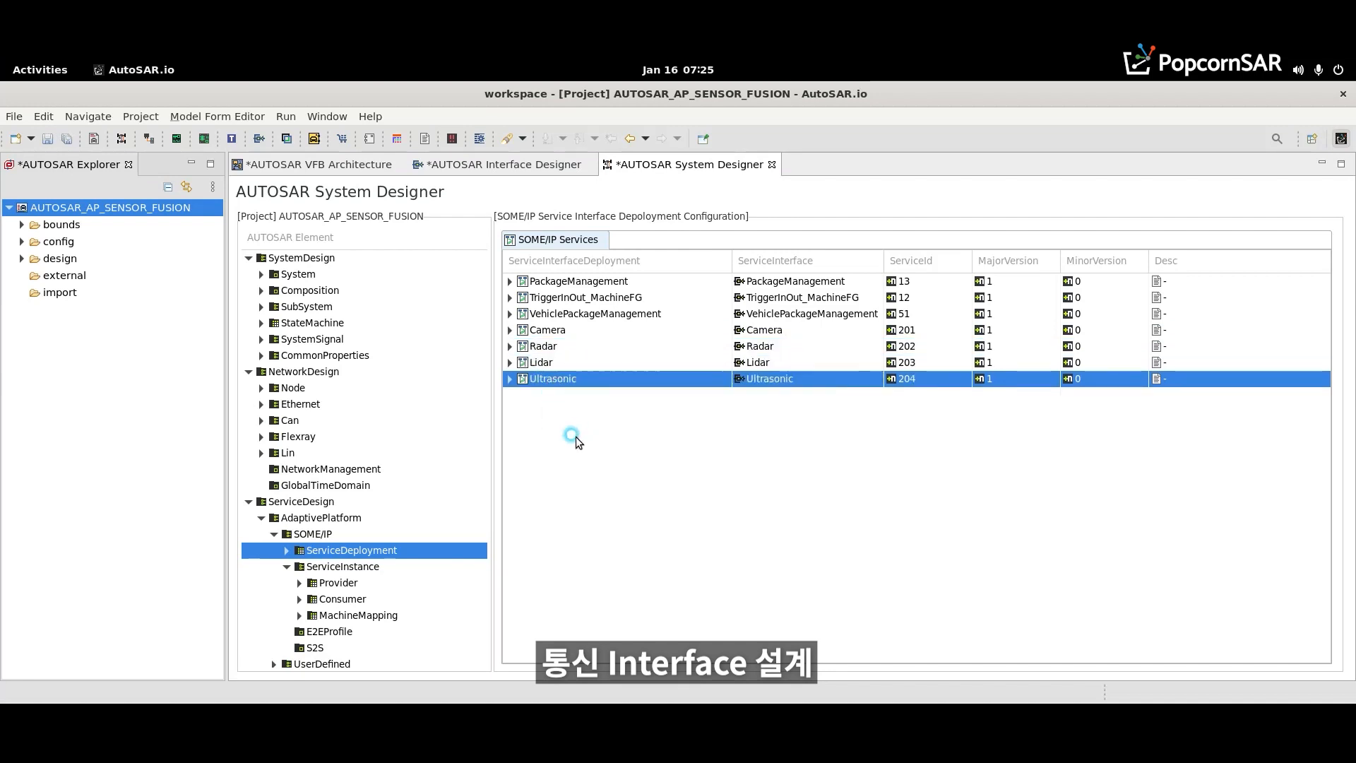
- Set the required instance ID of the consumer service instance Consumer_Camera to ANY
{"action": "left_click", "coordinate": [331, 606]}
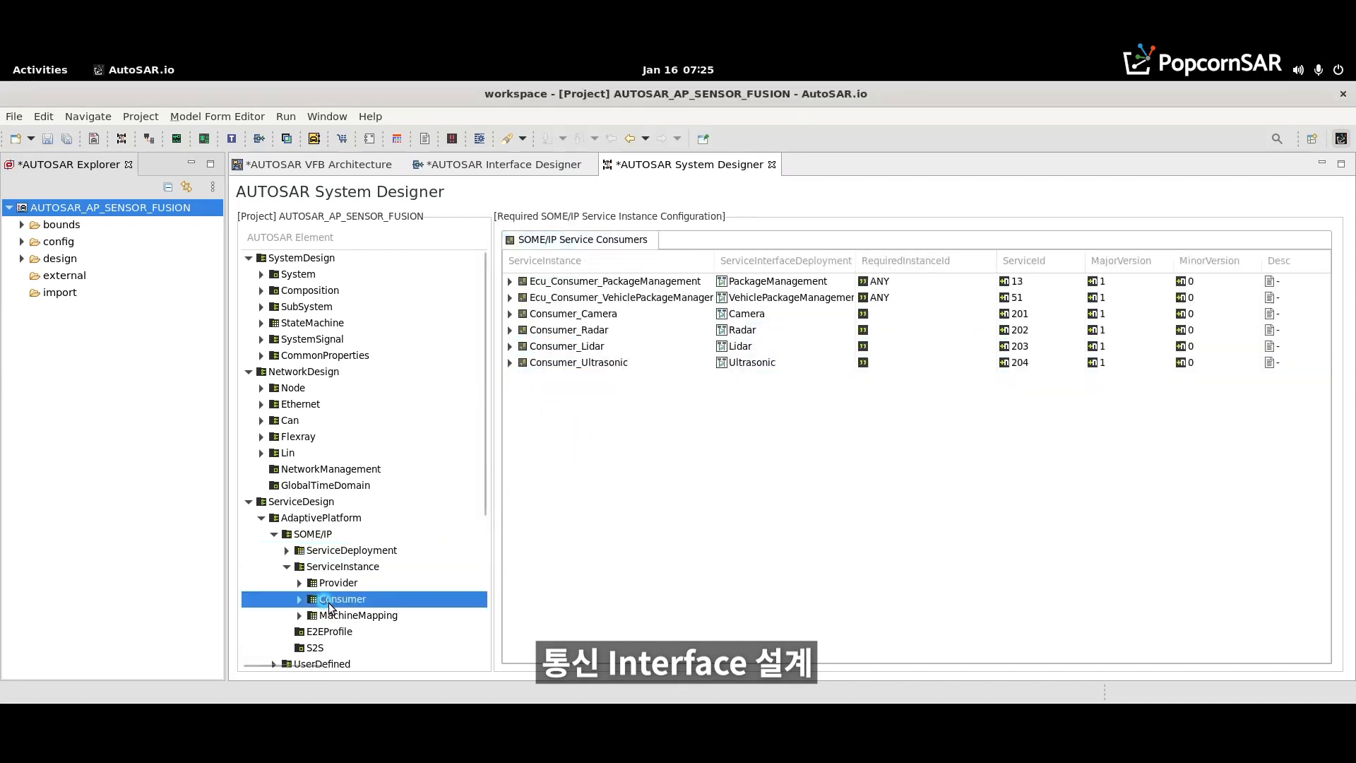
{"action": "left_click", "coordinate": [880, 318]}
{"action": "type", "text": "ANY"}
{"action": "key", "text": "Return"}
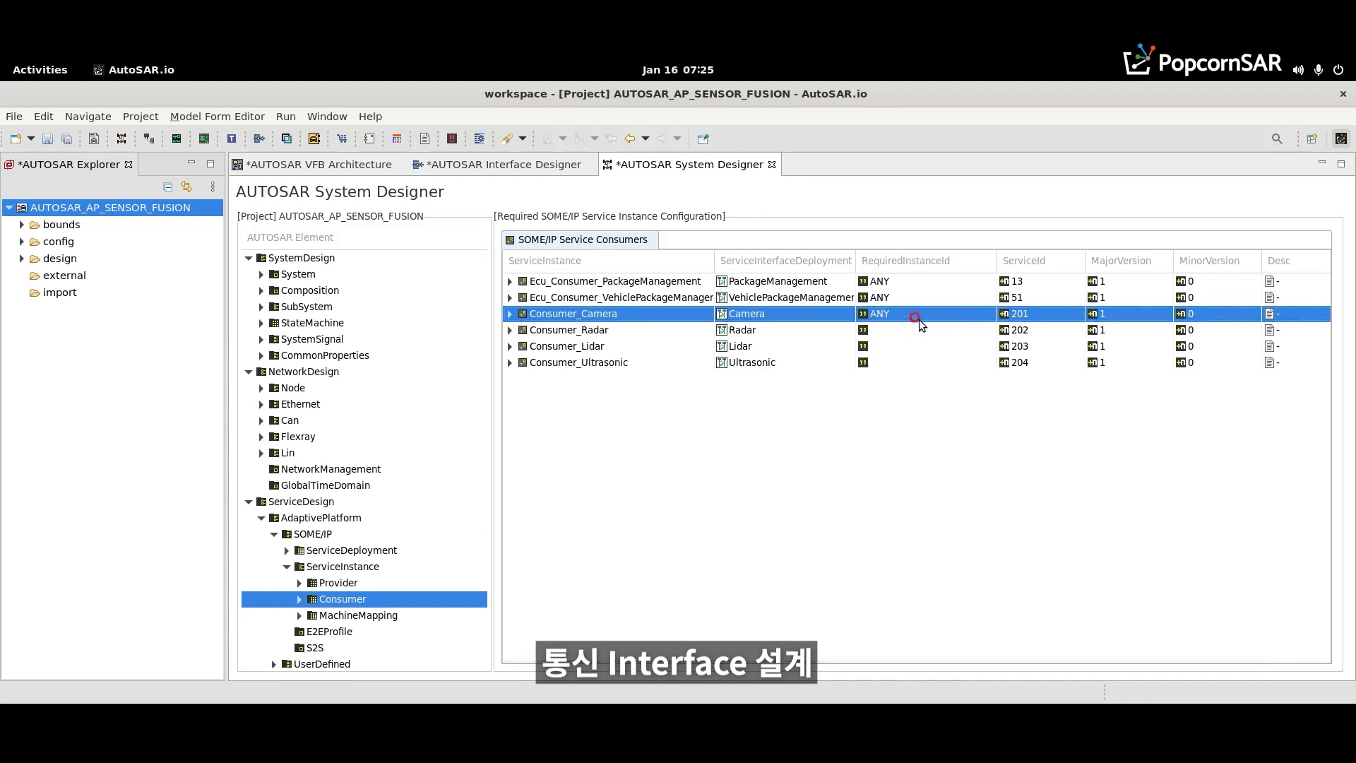
- Set Consumer_Camera's required minor version to ANY and its version-driven find behavior to the EXACT-OR-ANY-MINOR-VER… option
{"action": "left_click", "coordinate": [509, 315]}
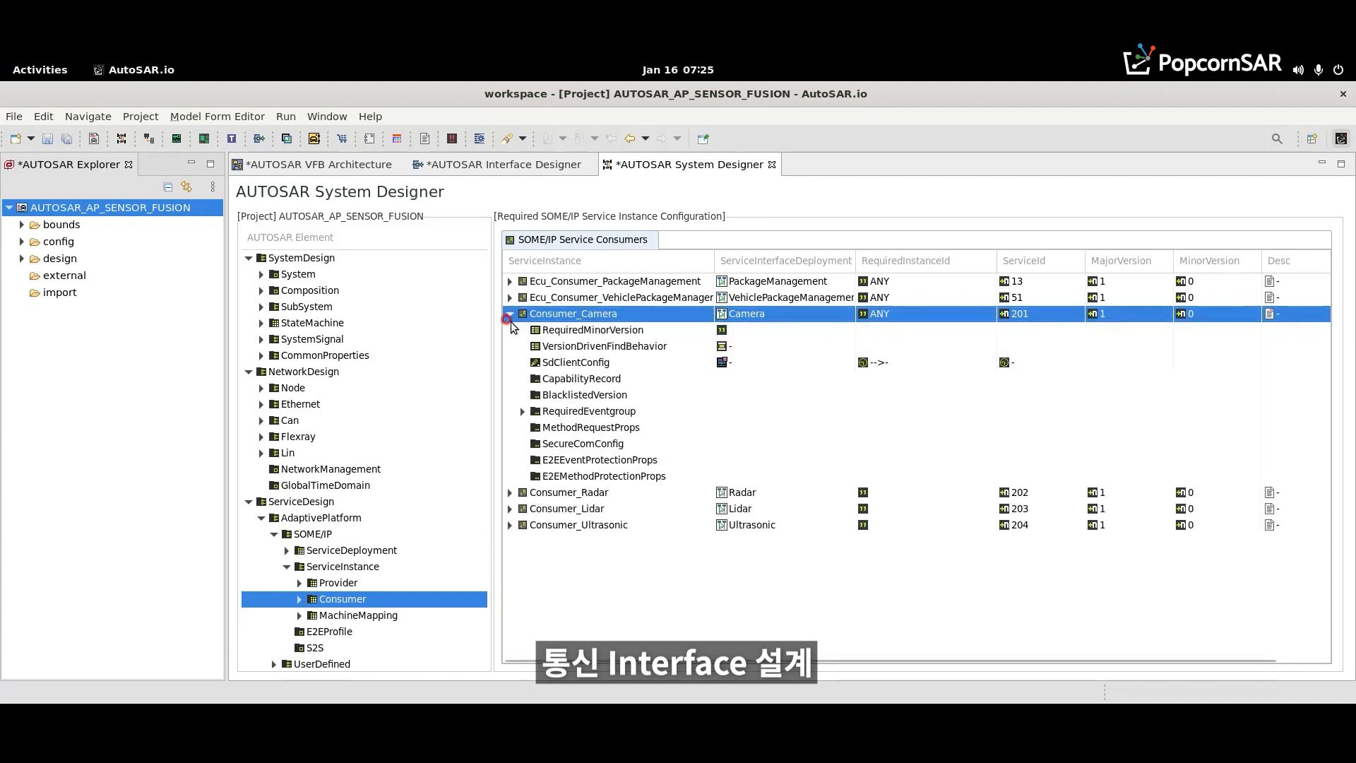
{"action": "left_click", "coordinate": [783, 329]}
{"action": "type", "text": "ANY"}
{"action": "key", "text": "Return"}
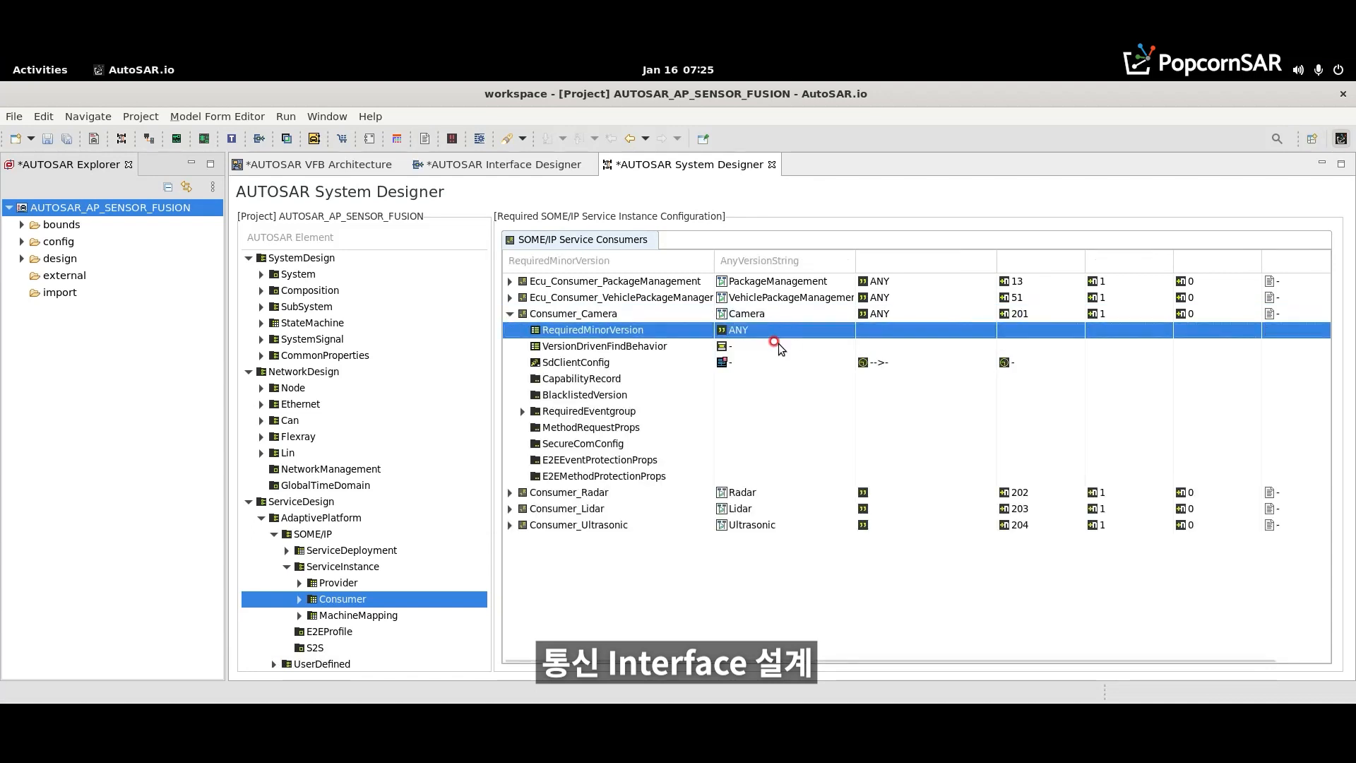
{"action": "left_click", "coordinate": [778, 343]}
{"action": "left_click", "coordinate": [839, 346]}
{"action": "left_click", "coordinate": [804, 395]}
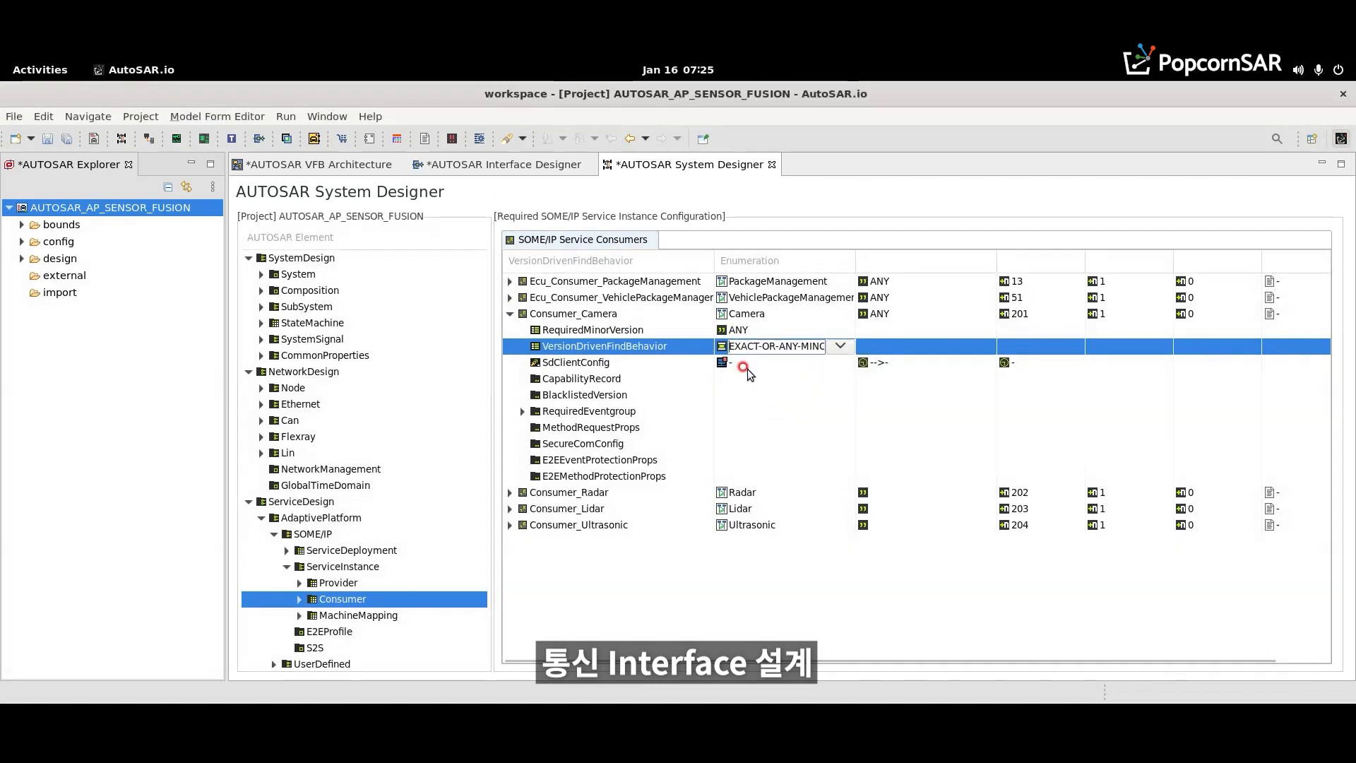
- Add a new SD client configuration to Consumer_Camera and name it SensorSdClient
{"action": "left_click", "coordinate": [747, 364]}
{"action": "left_click", "coordinate": [708, 363]}
{"action": "left_click", "coordinate": [839, 362]}
{"action": "left_click", "coordinate": [696, 362]}
{"action": "right_click", "coordinate": [653, 363]}
{"action": "left_click", "coordinate": [706, 392]}
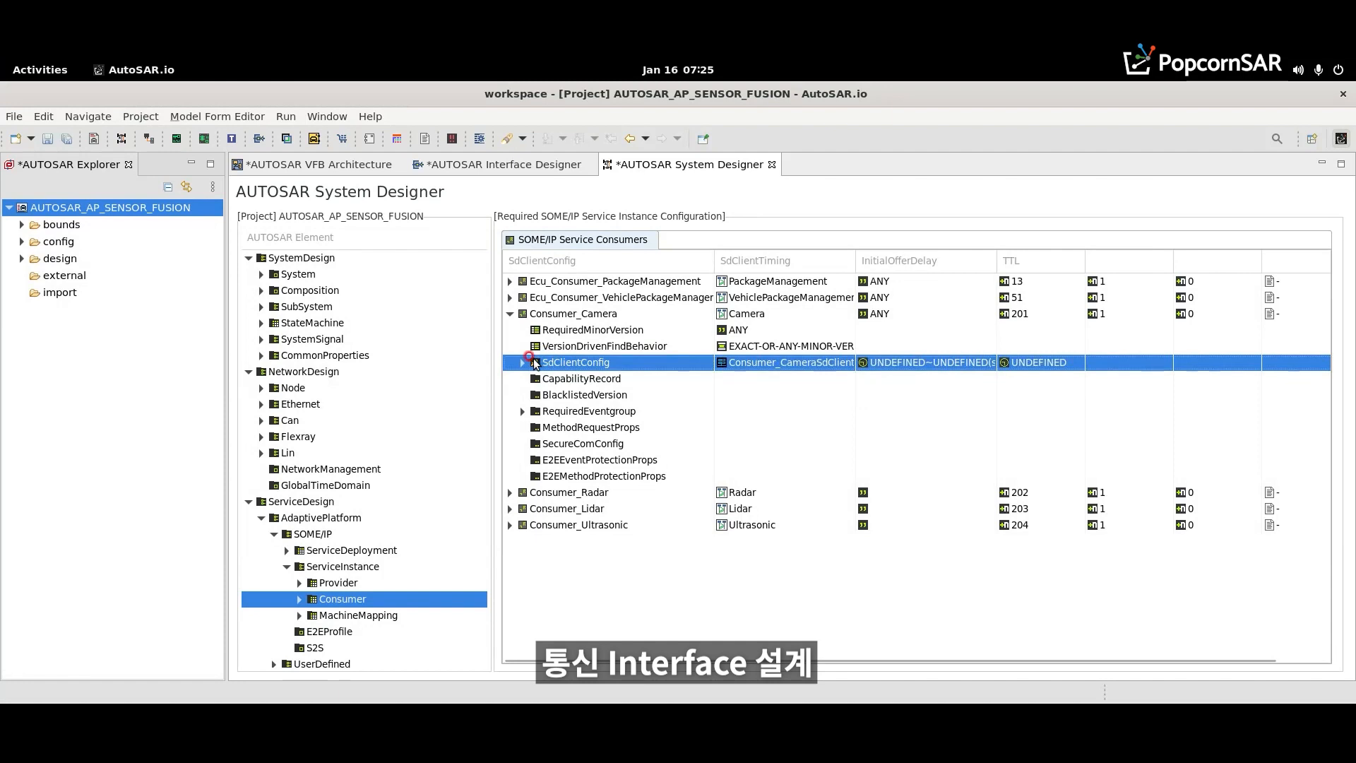
{"action": "left_click", "coordinate": [523, 362]}
{"action": "left_click", "coordinate": [628, 381]}
{"action": "type", "text": "Sen"}
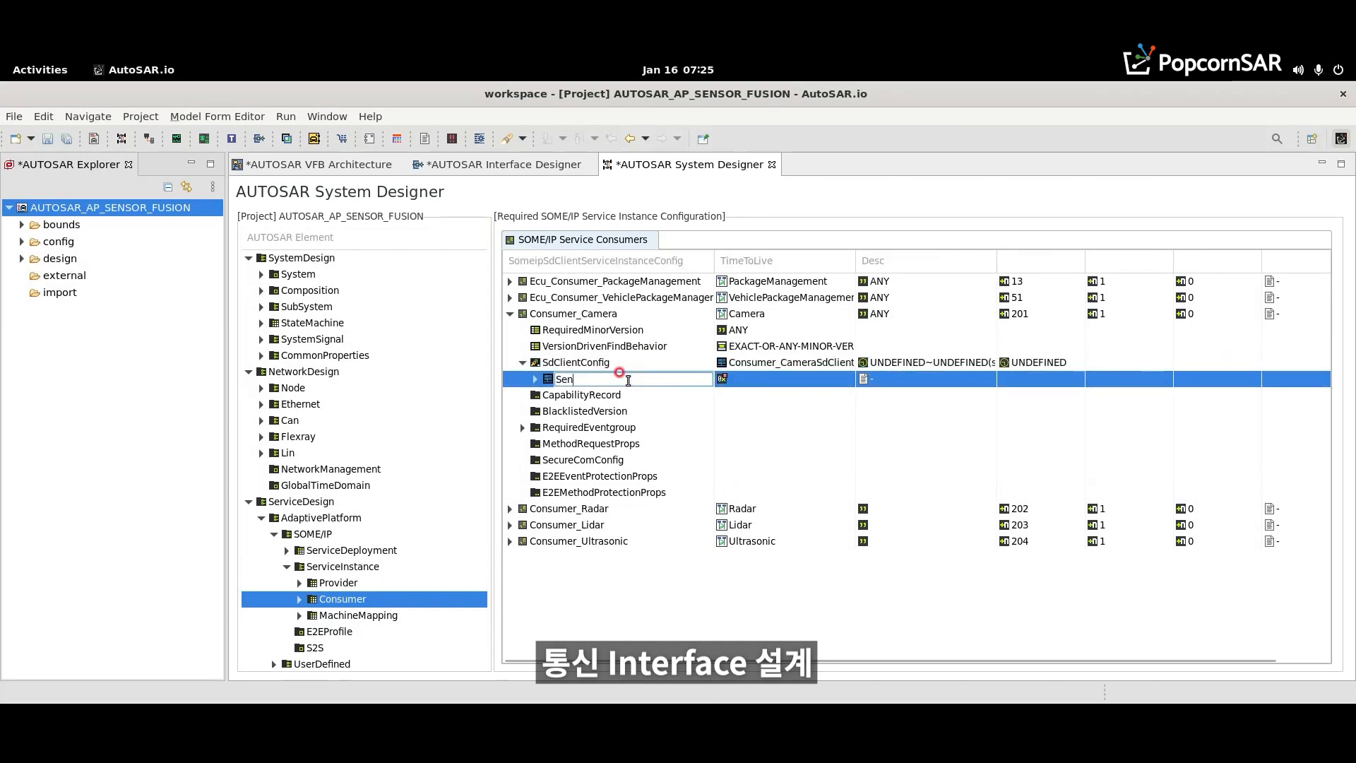
{"action": "type", "text": "sorSdClient"}
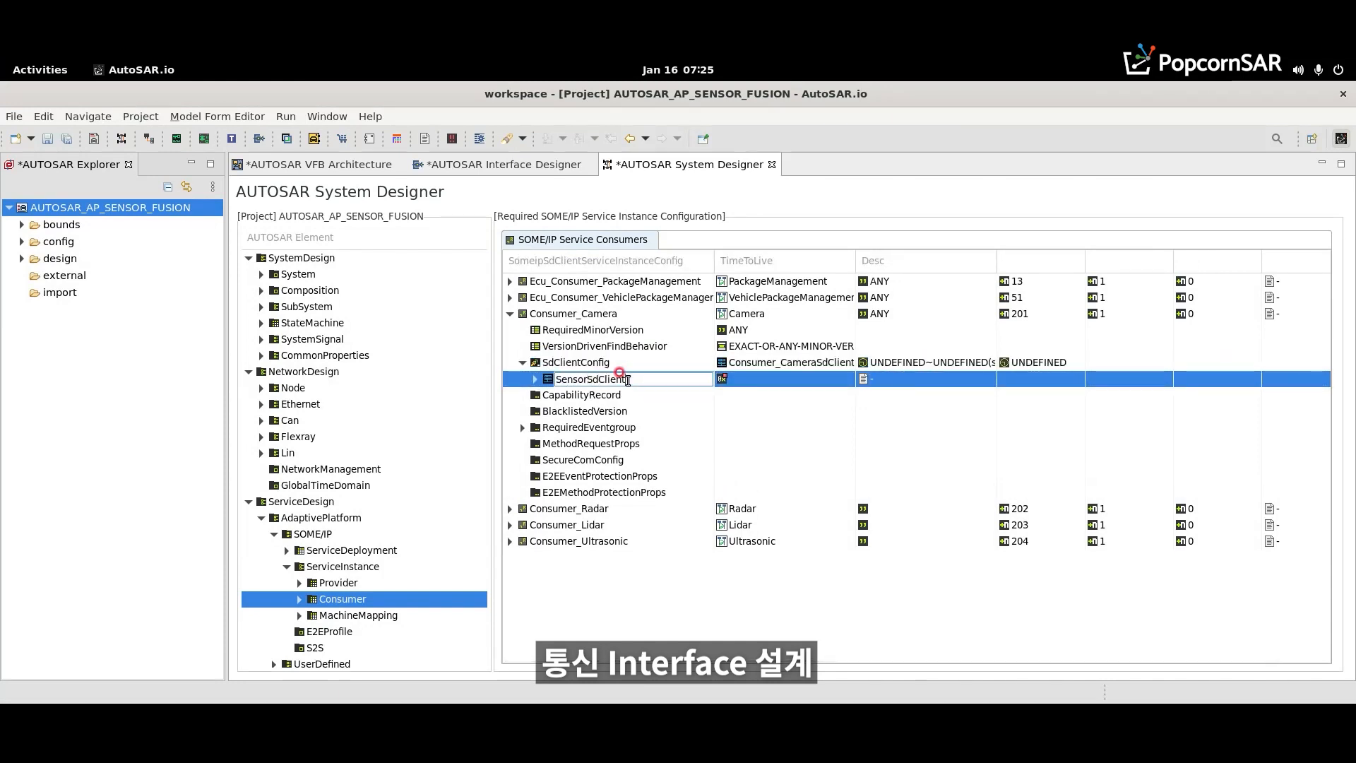
{"action": "key", "text": "Return"}
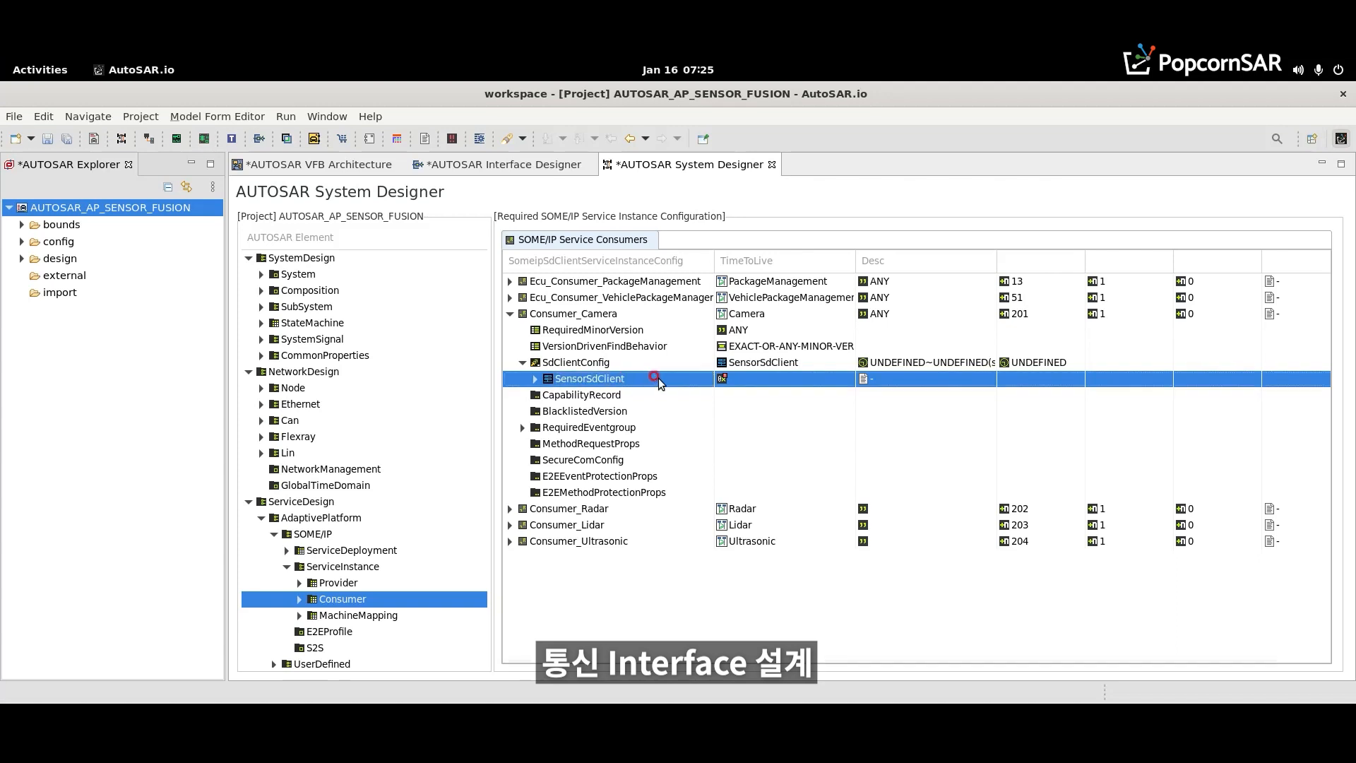
- Set SensorSdClient's time to live to 0xFFFFFF
{"action": "left_click", "coordinate": [735, 378]}
{"action": "type", "text": "0xFFFFFF"}
{"action": "key", "text": "Return"}
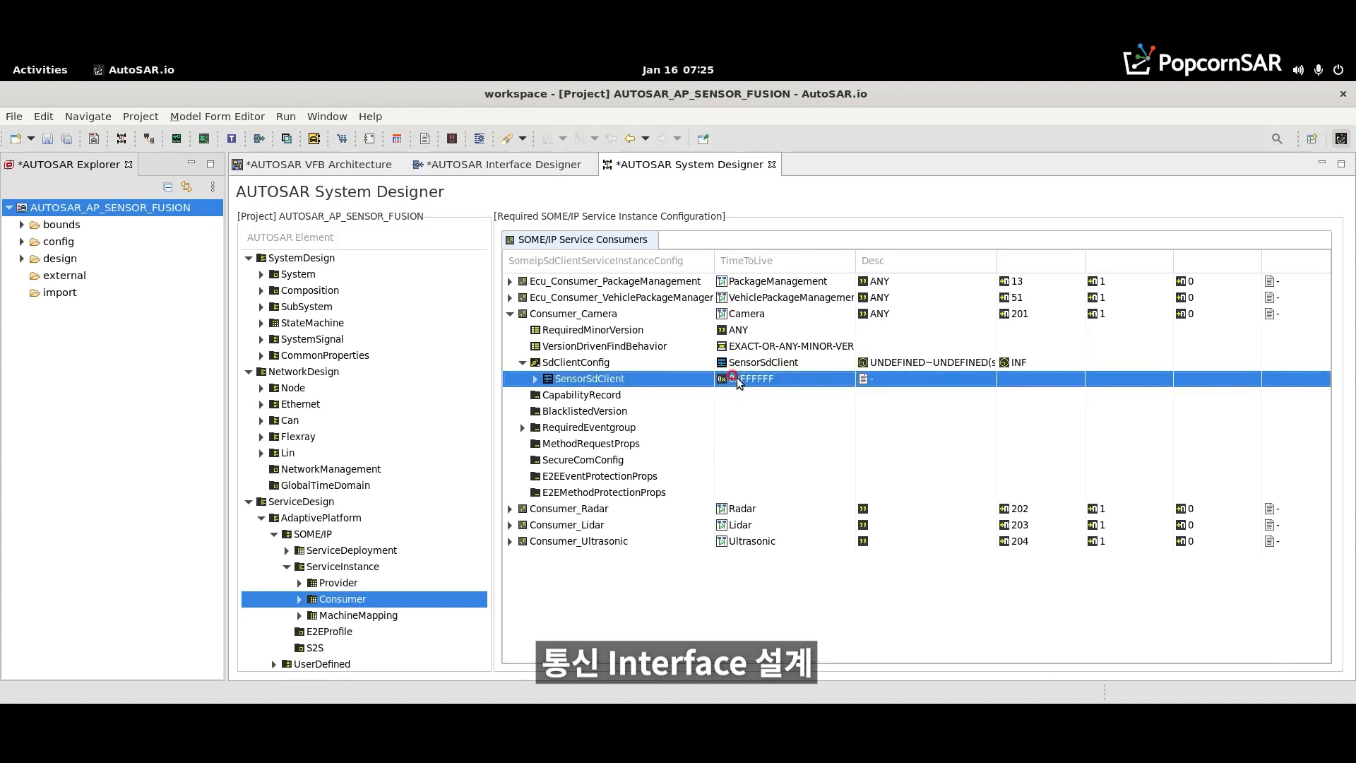
- Give SensorSdClient's initial SD delay configuration a minimum and maximum delay of 0.1
{"action": "left_click", "coordinate": [535, 379]}
{"action": "left_click", "coordinate": [538, 398]}
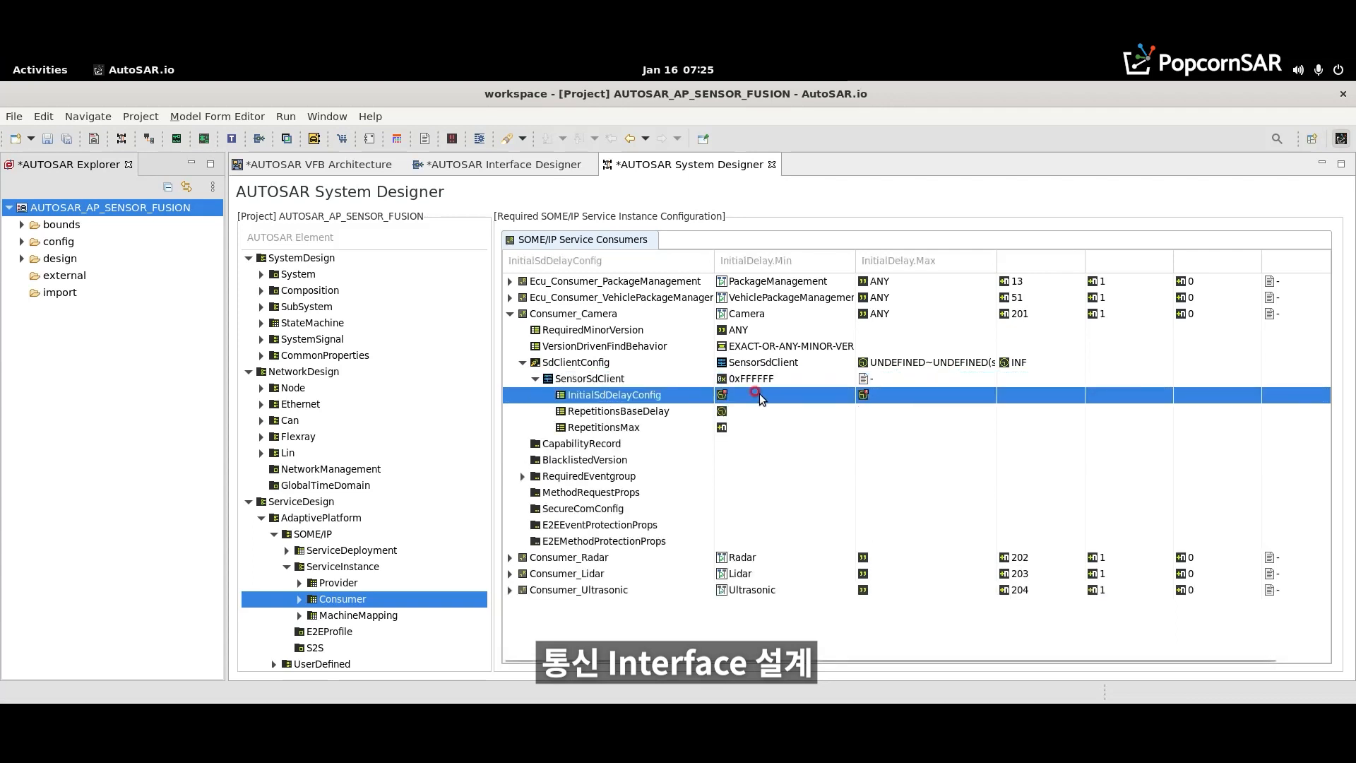
{"action": "left_click", "coordinate": [769, 393]}
{"action": "type", "text": "0."}
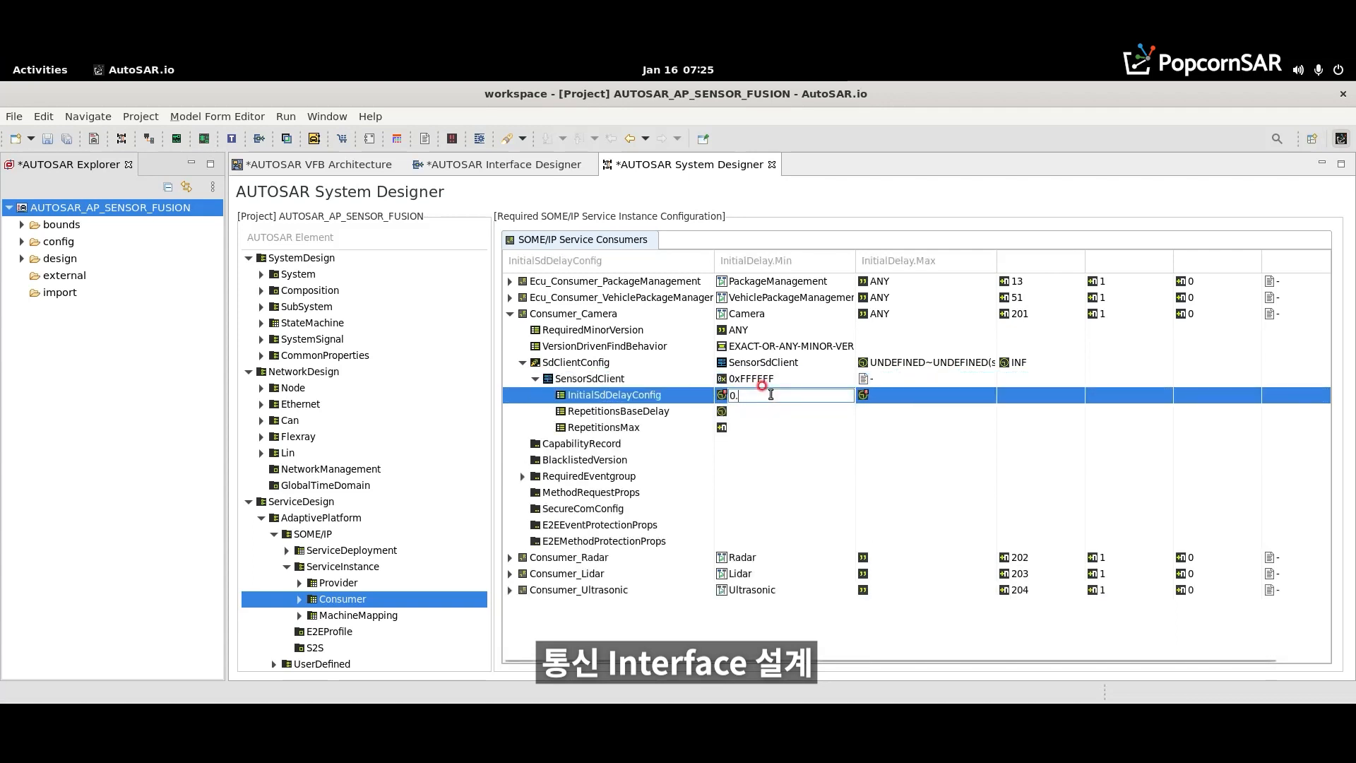
{"action": "type", "text": "1"}
{"action": "key", "text": "Return"}
{"action": "left_click", "coordinate": [907, 393]}
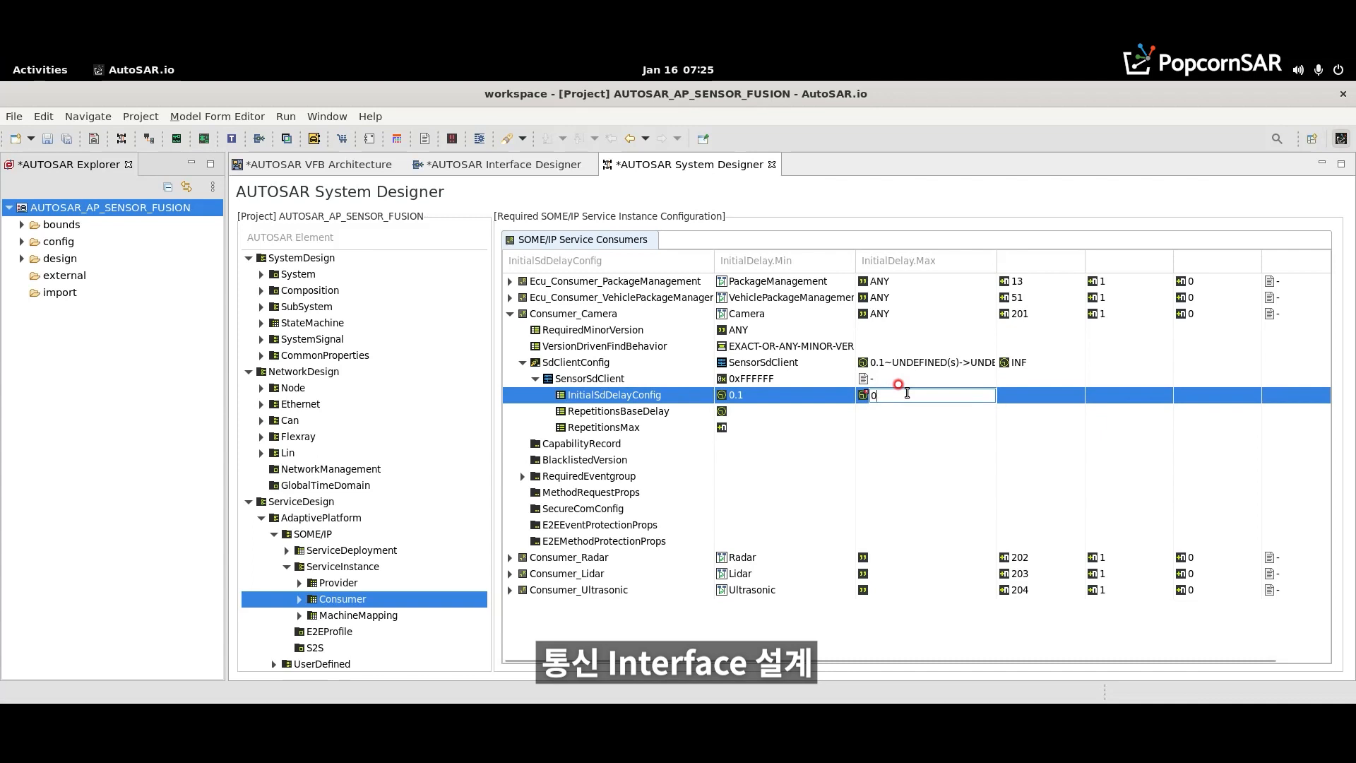
- Set SensorSdClient's repetitions base delay to 0.1 and its repetitions maximum to 4
{"action": "type", "text": "0.1"}
{"action": "key", "text": "Return"}
{"action": "left_click", "coordinate": [770, 411]}
{"action": "left_click", "coordinate": [770, 411]}
{"action": "type", "text": "0"}
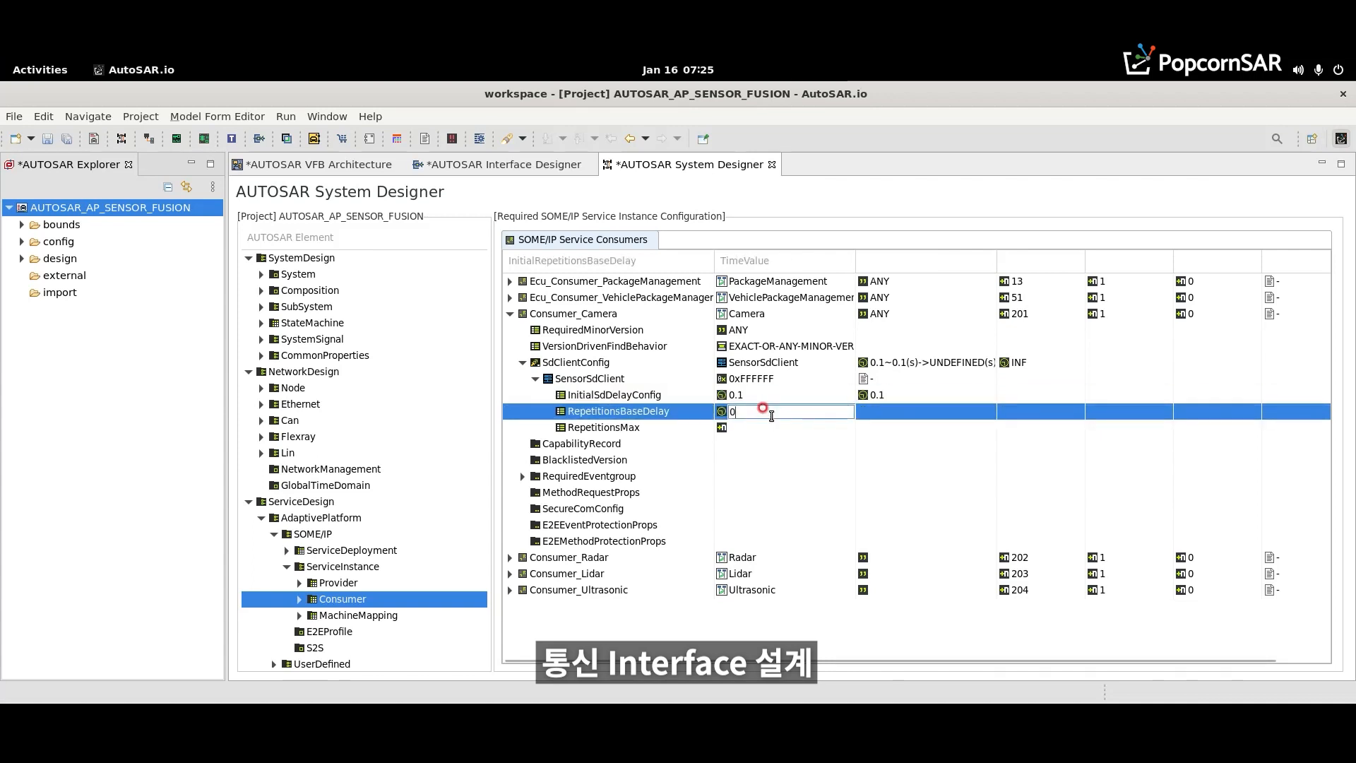
{"action": "type", "text": ".1"}
{"action": "key", "text": "Return"}
{"action": "left_click", "coordinate": [744, 428]}
{"action": "left_click", "coordinate": [744, 428]}
{"action": "type", "text": "4"}
{"action": "key", "text": "Return"}
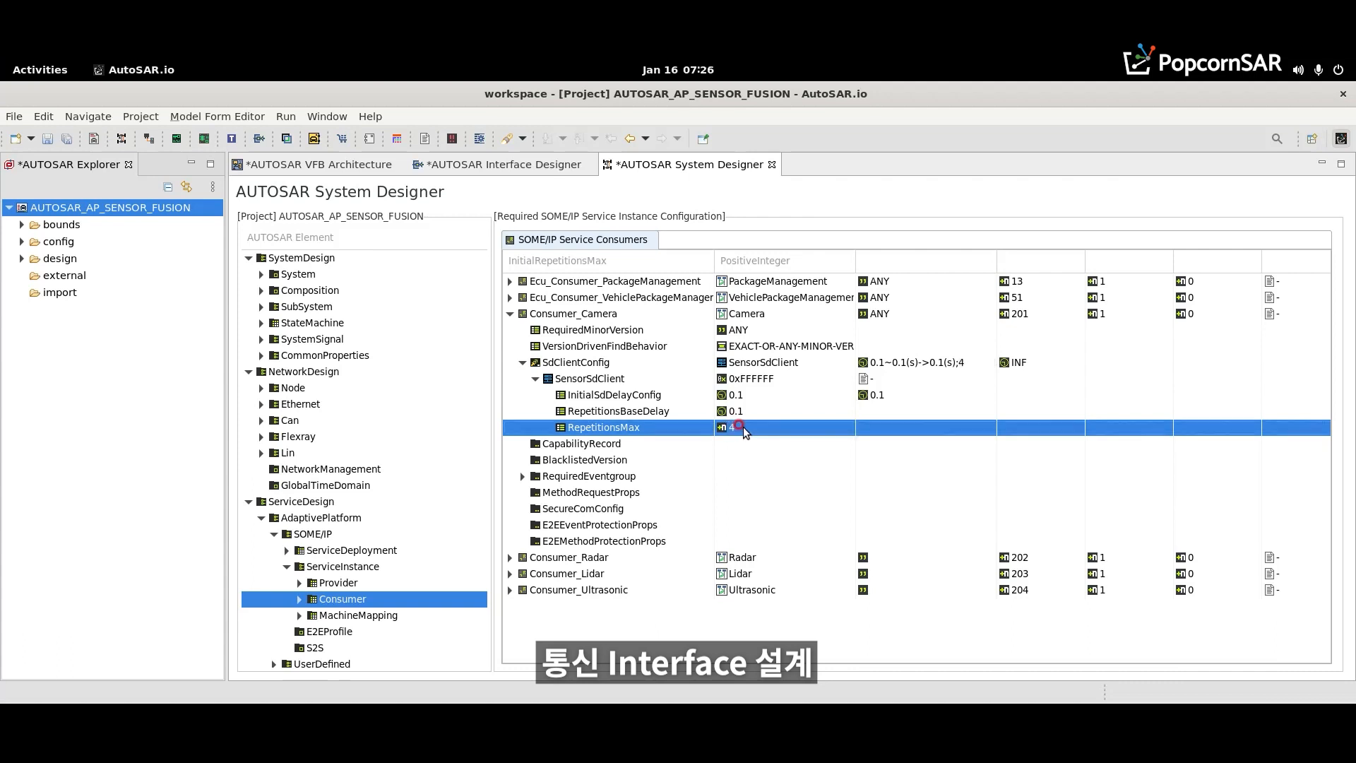
- Add an SdClientEventGroupTimingConfig to Consumer_Camera's required Eventgroup_CameraData
{"action": "left_click", "coordinate": [523, 476]}
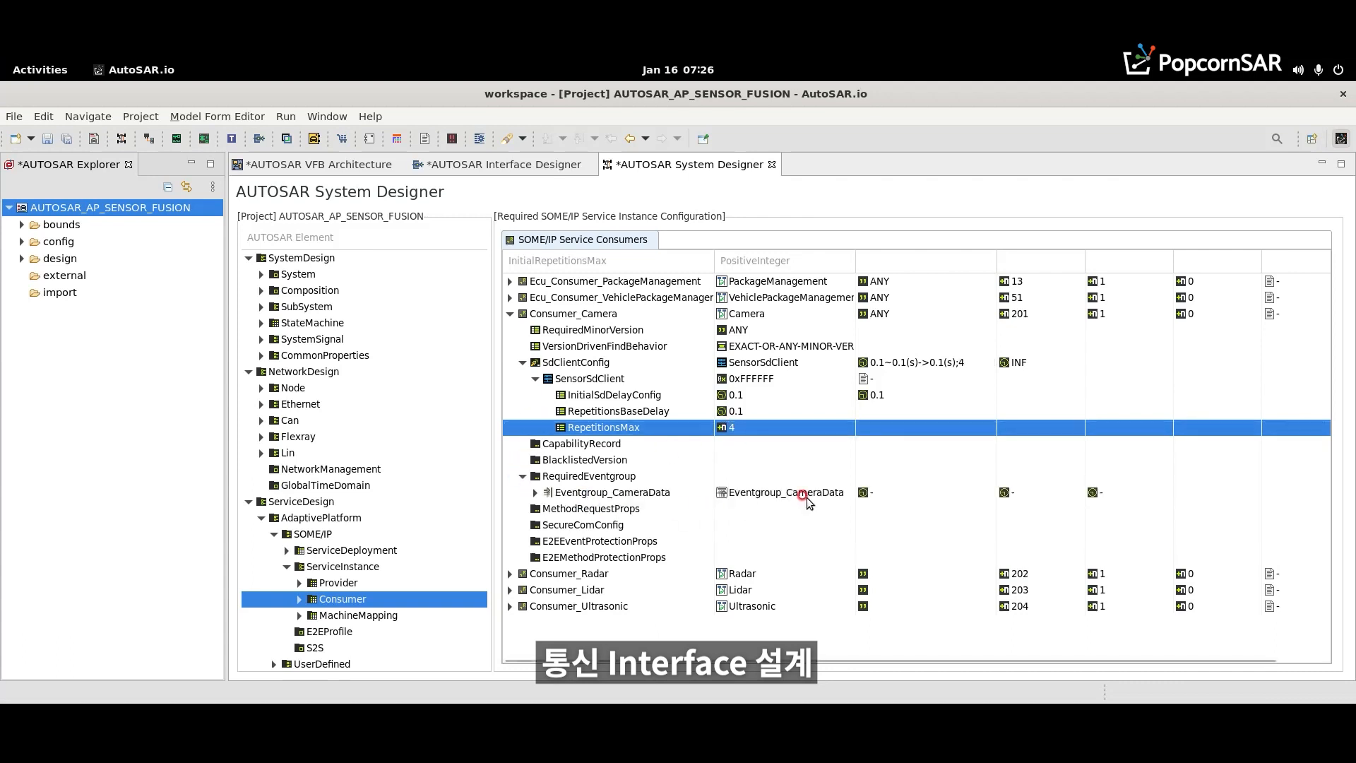
{"action": "left_click", "coordinate": [534, 492]}
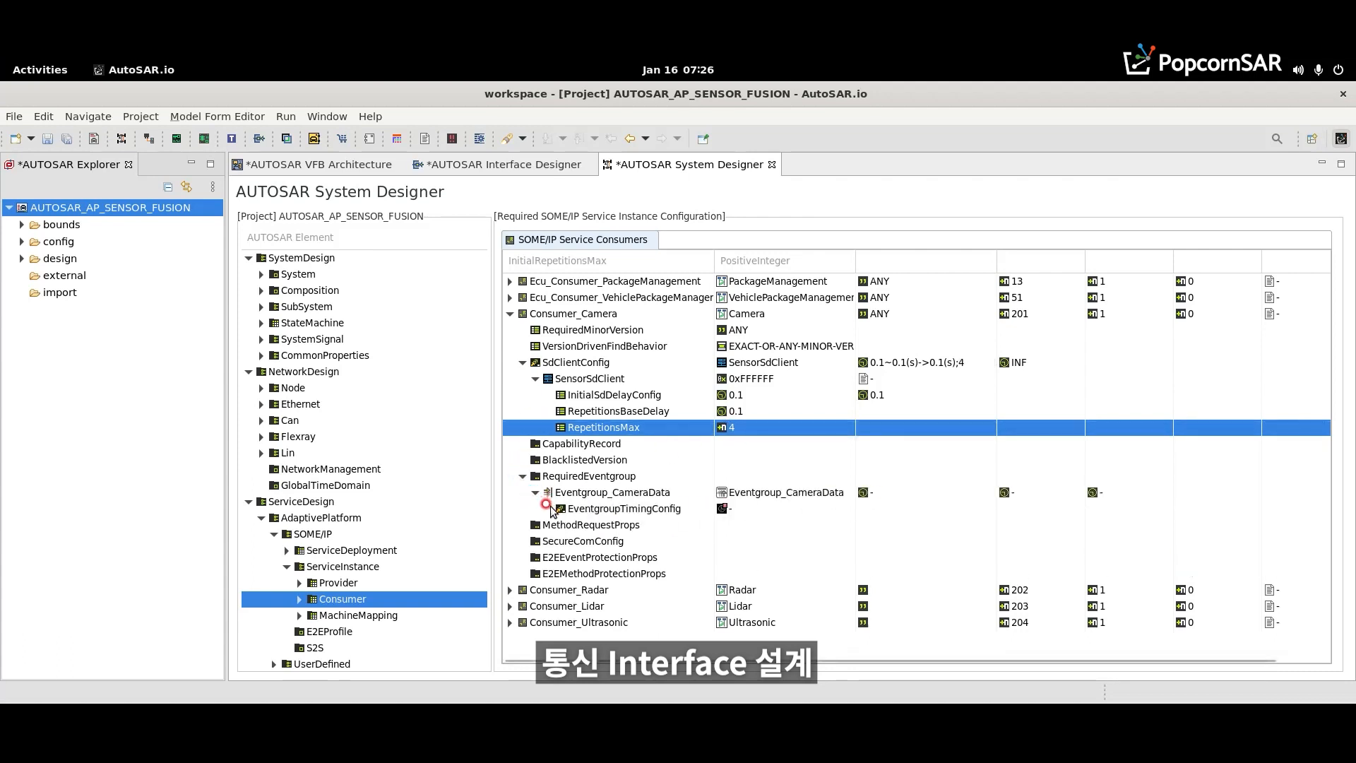
{"action": "left_click", "coordinate": [685, 509]}
{"action": "left_click", "coordinate": [706, 516]}
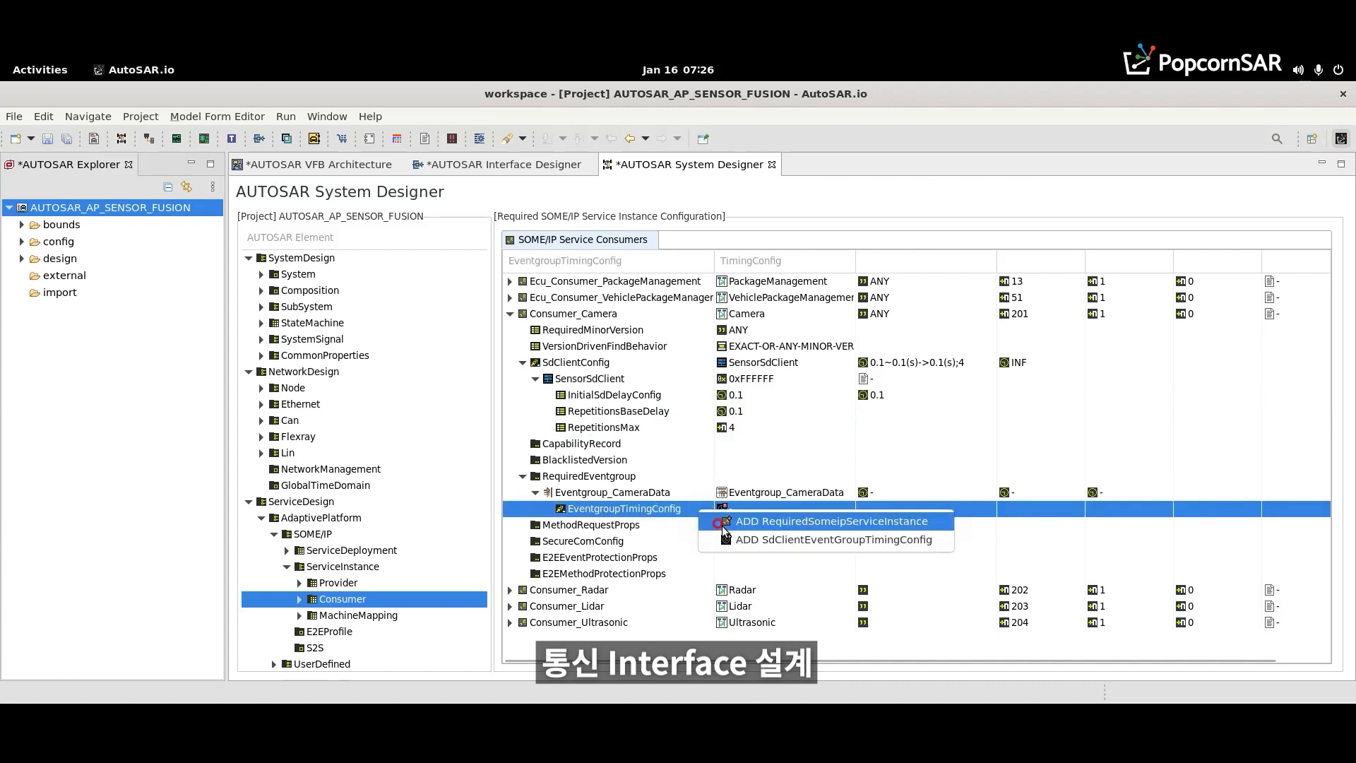
{"action": "left_click", "coordinate": [777, 539]}
- Rename Eventgroup_CameraData's new timing configuration as SensorSdEventgroupConfig
{"action": "left_click", "coordinate": [548, 509]}
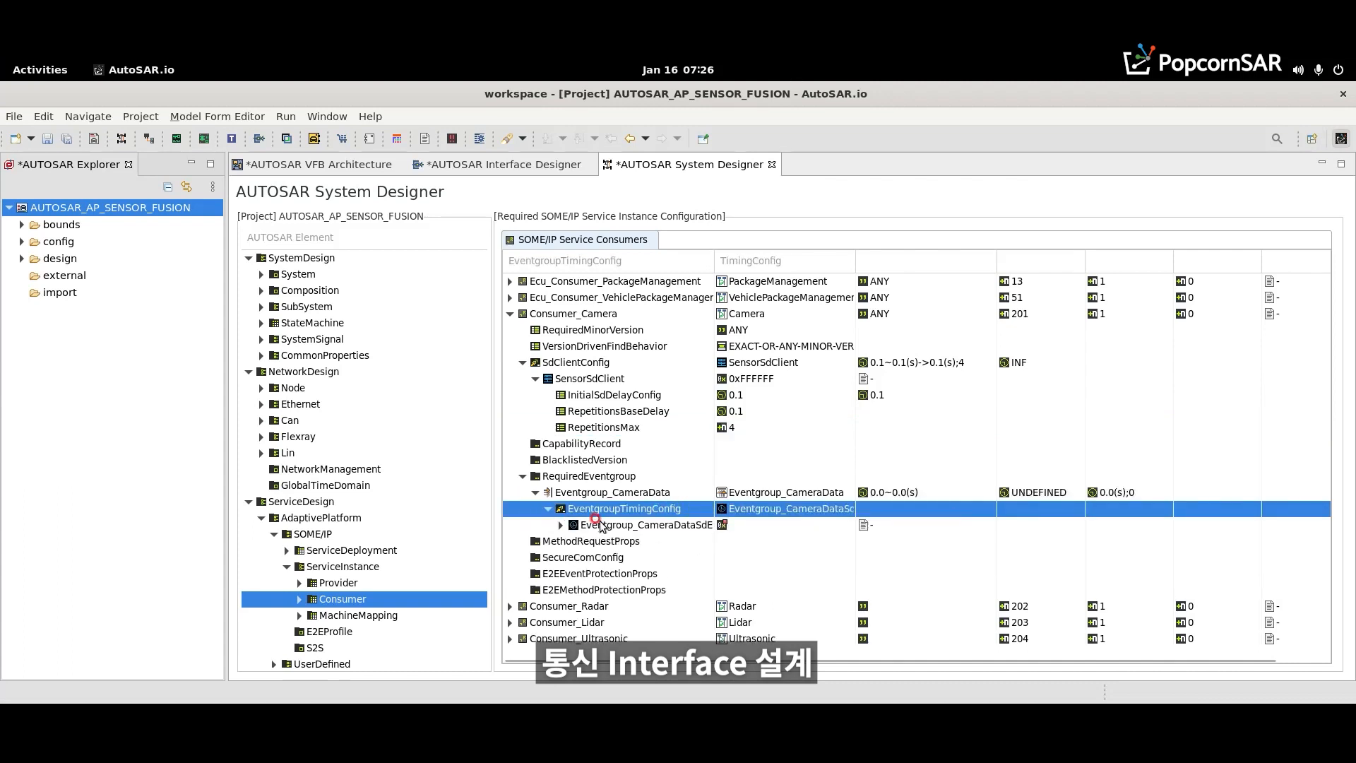
{"action": "left_click", "coordinate": [584, 526]}
{"action": "left_click", "coordinate": [695, 527]}
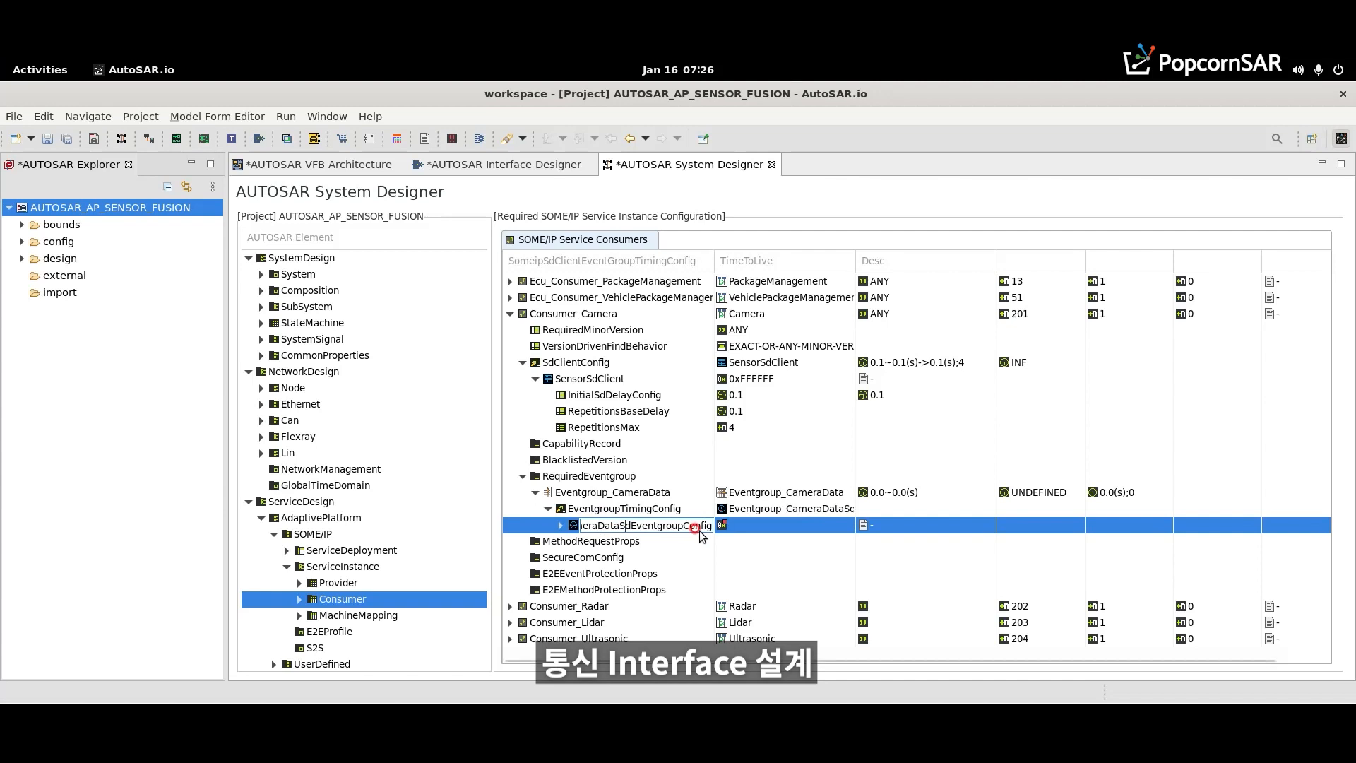
{"action": "key", "text": "shift+Home"}
{"action": "key", "text": "BackSpace"}
{"action": "type", "text": "Sensor"}
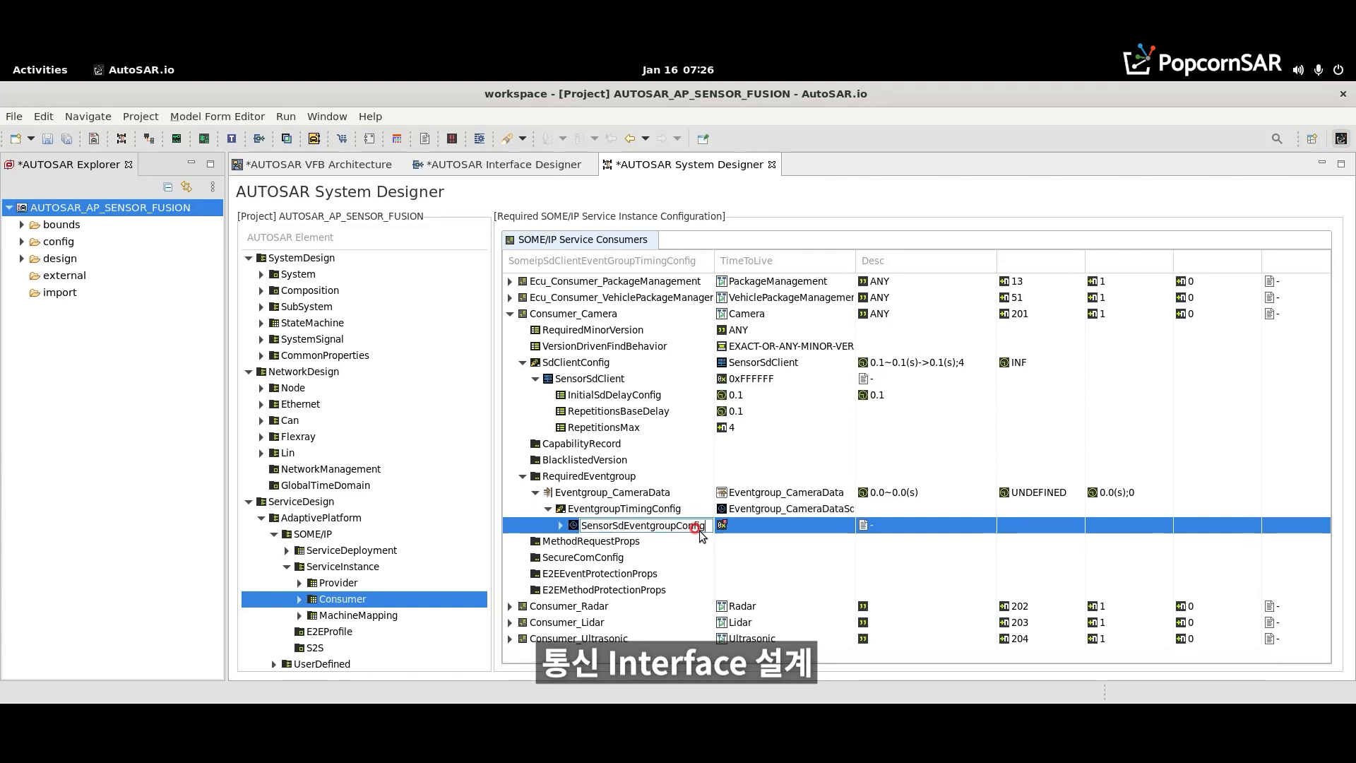
{"action": "key", "text": "Return"}
- Set SensorSdEventgroupConfig's time to live to 0xFFFFFF
{"action": "left_click", "coordinate": [762, 526]}
{"action": "type", "text": "0xFFFFFF"}
{"action": "key", "text": "Return"}
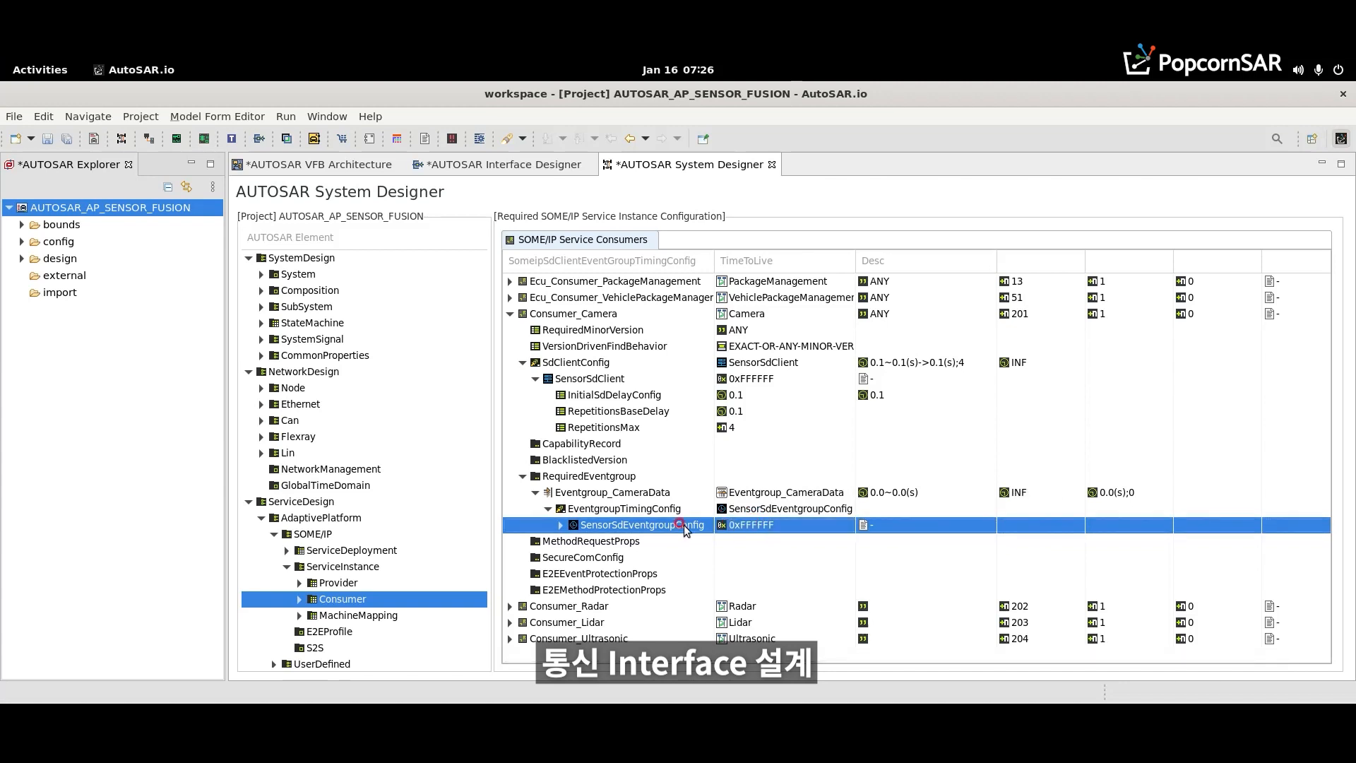
- Set SensorSdEventgroupConfig's subscribe eventgroup retry delay to 0.0 and its retry maximum to 0
{"action": "left_click", "coordinate": [557, 526]}
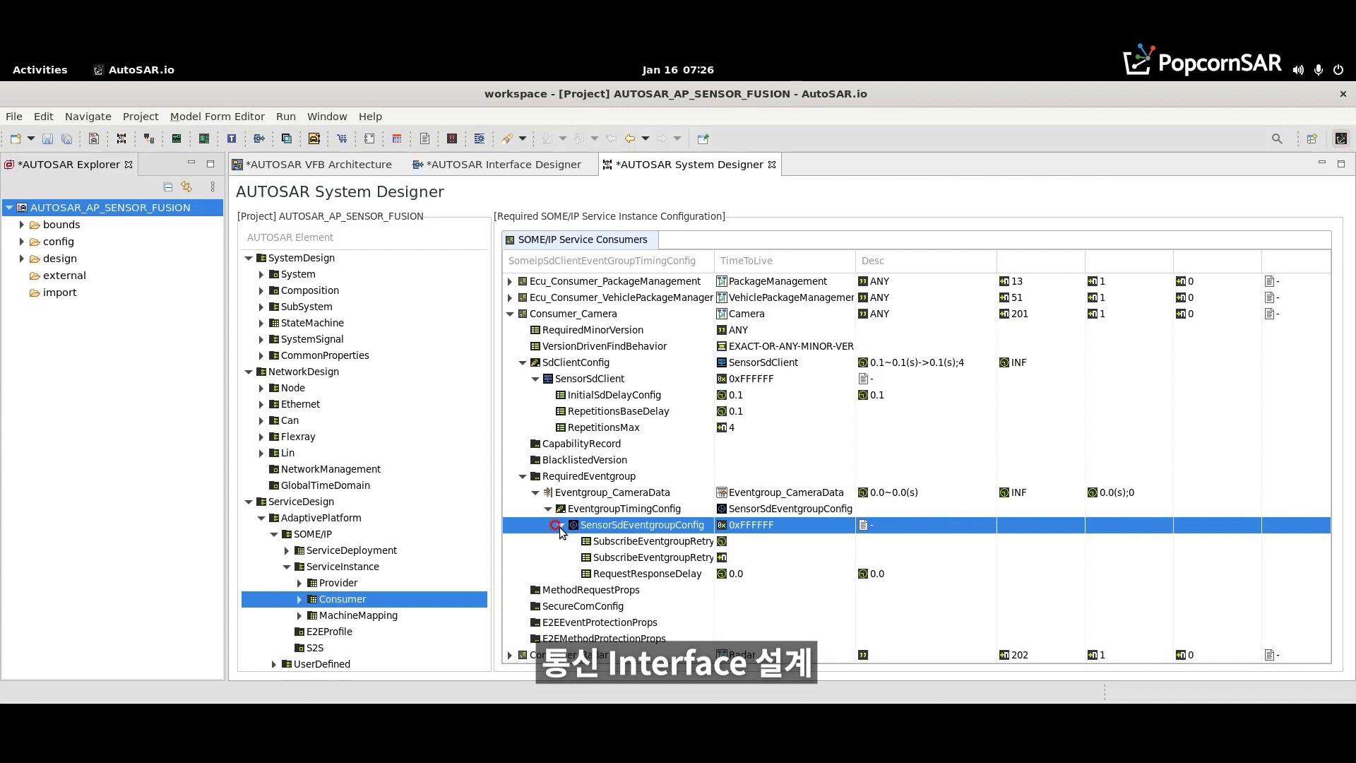
{"action": "left_click_drag", "start_coordinate": [714, 260], "coordinate": [731, 260]}
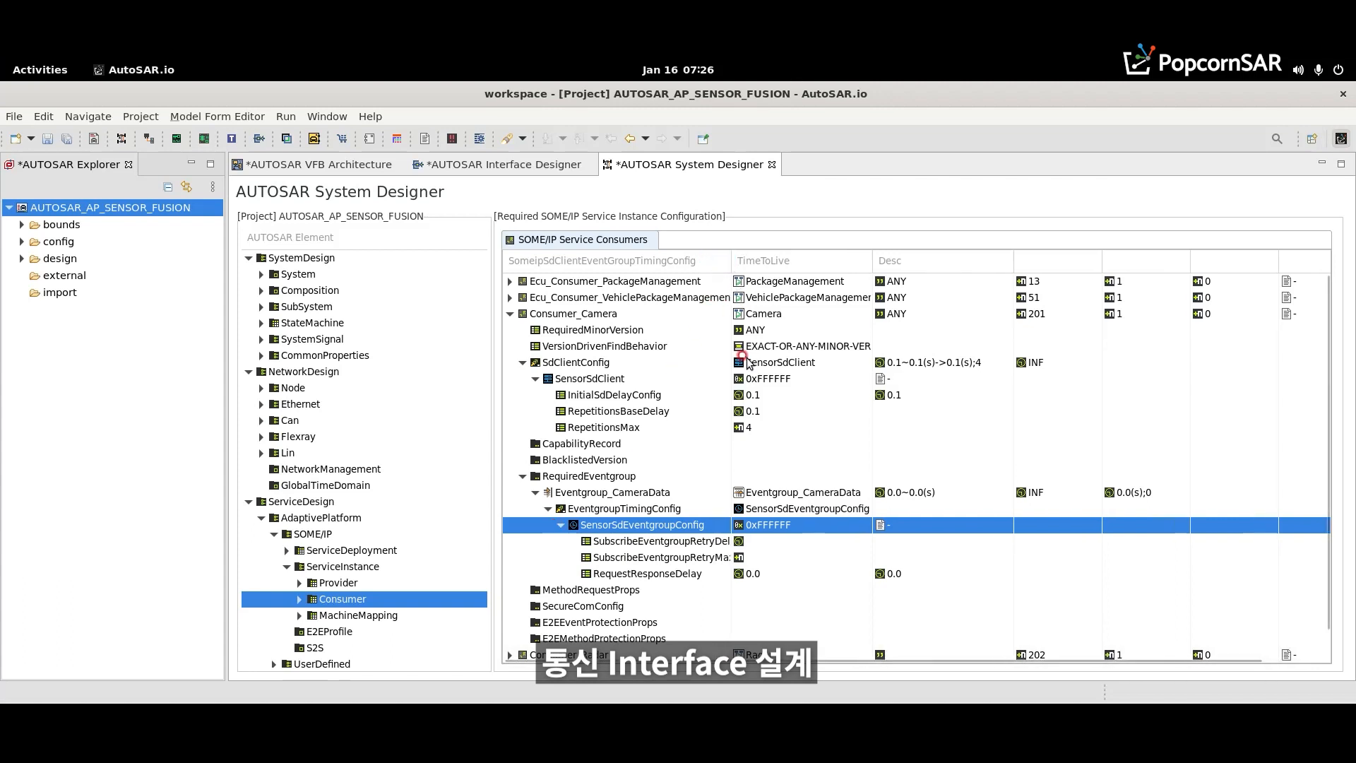
{"action": "double_click", "coordinate": [730, 260]}
{"action": "left_click", "coordinate": [834, 541]}
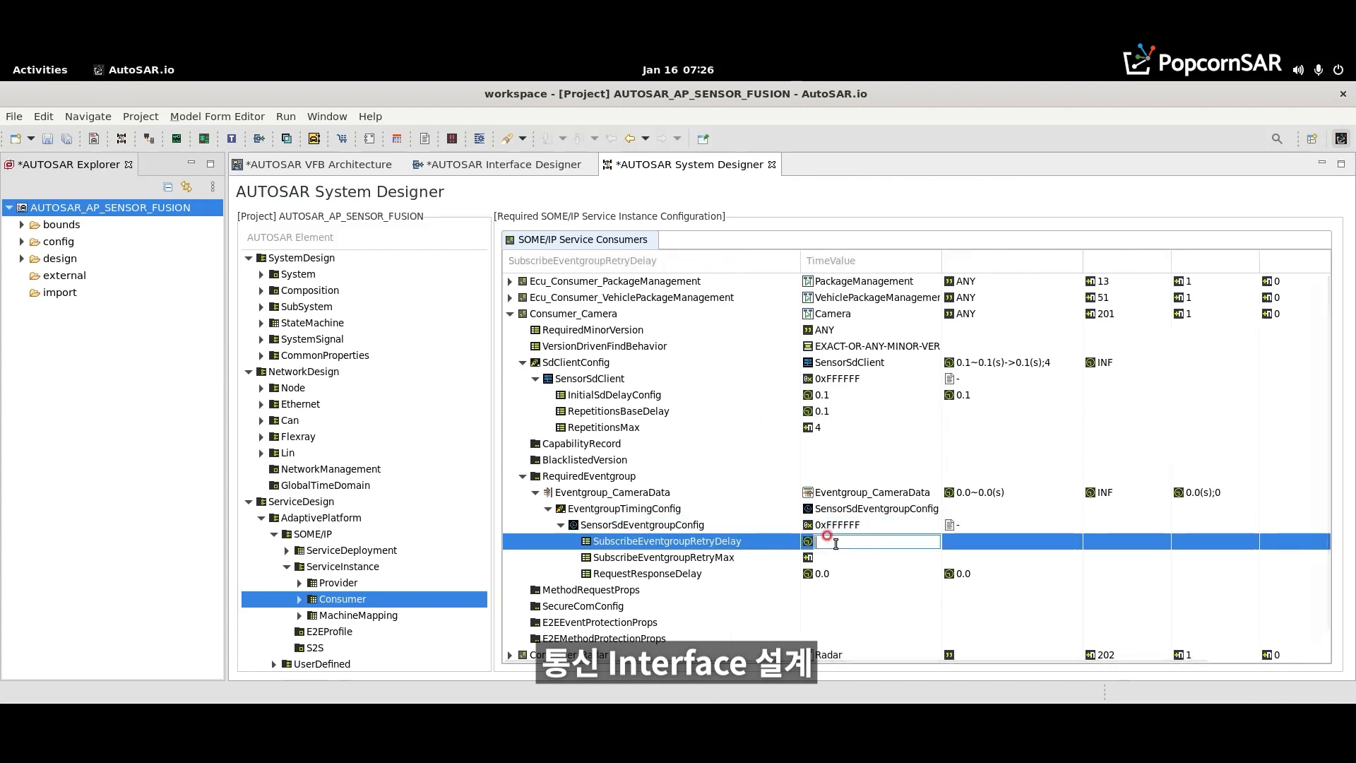
{"action": "left_click", "coordinate": [836, 557]}
{"action": "key", "text": "Return"}
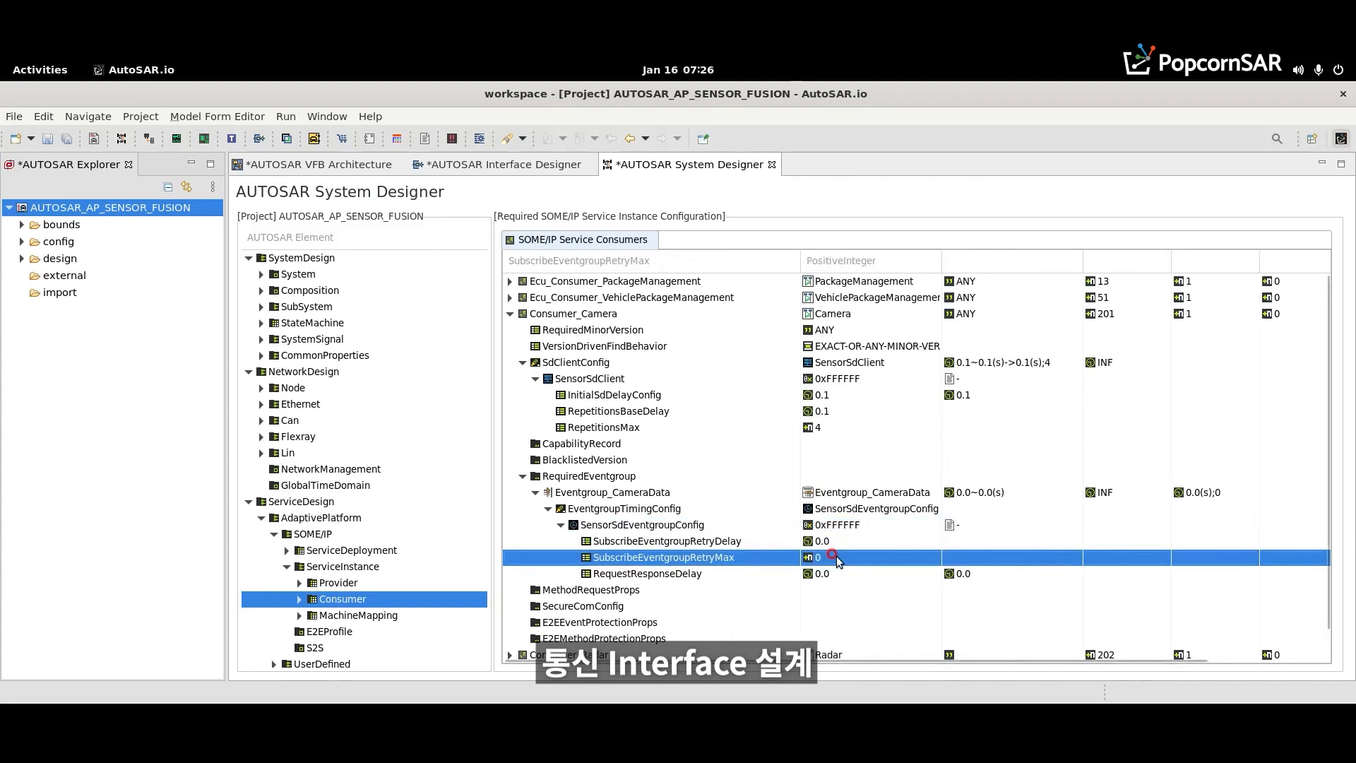
- Save the project and collapse Consumer_Camera's finished configuration entries
{"action": "key", "text": "ctrl+s"}
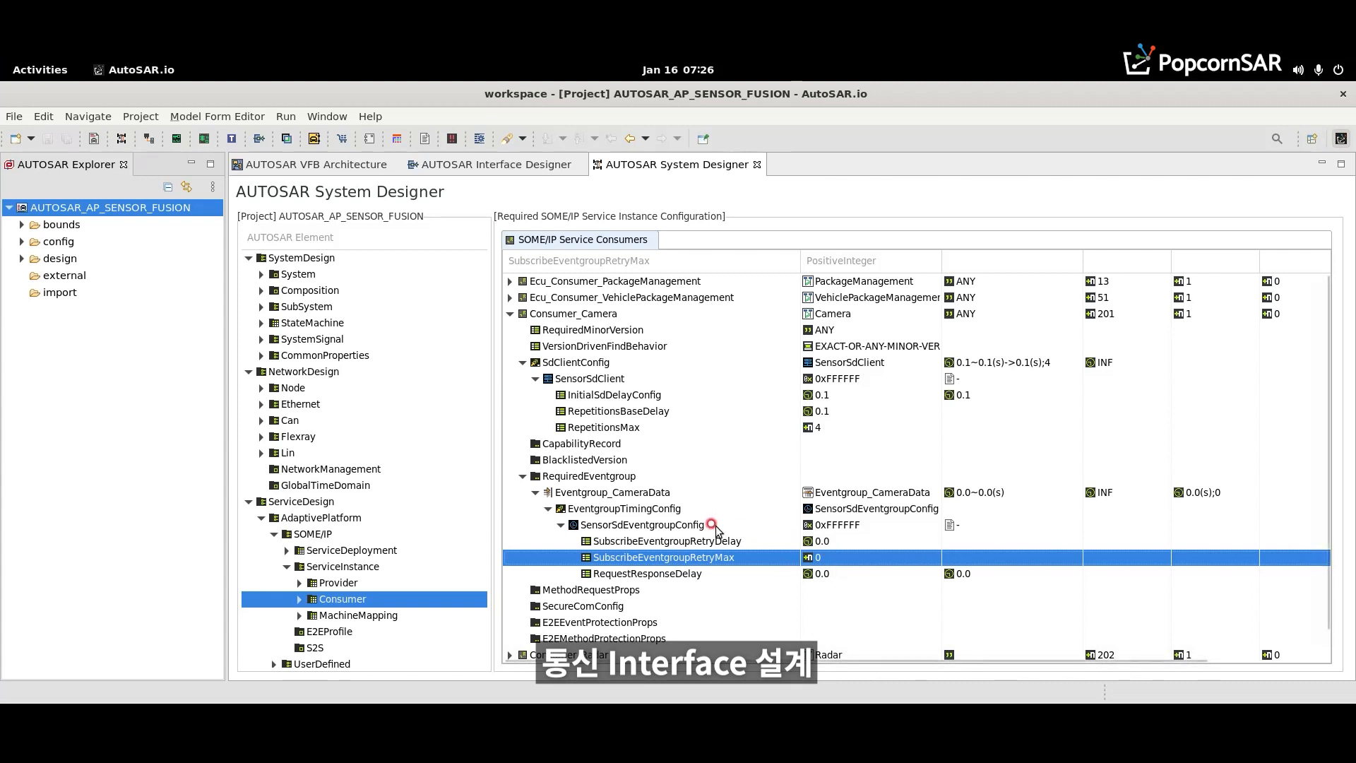
{"action": "left_click", "coordinate": [535, 493]}
{"action": "left_click", "coordinate": [523, 476]}
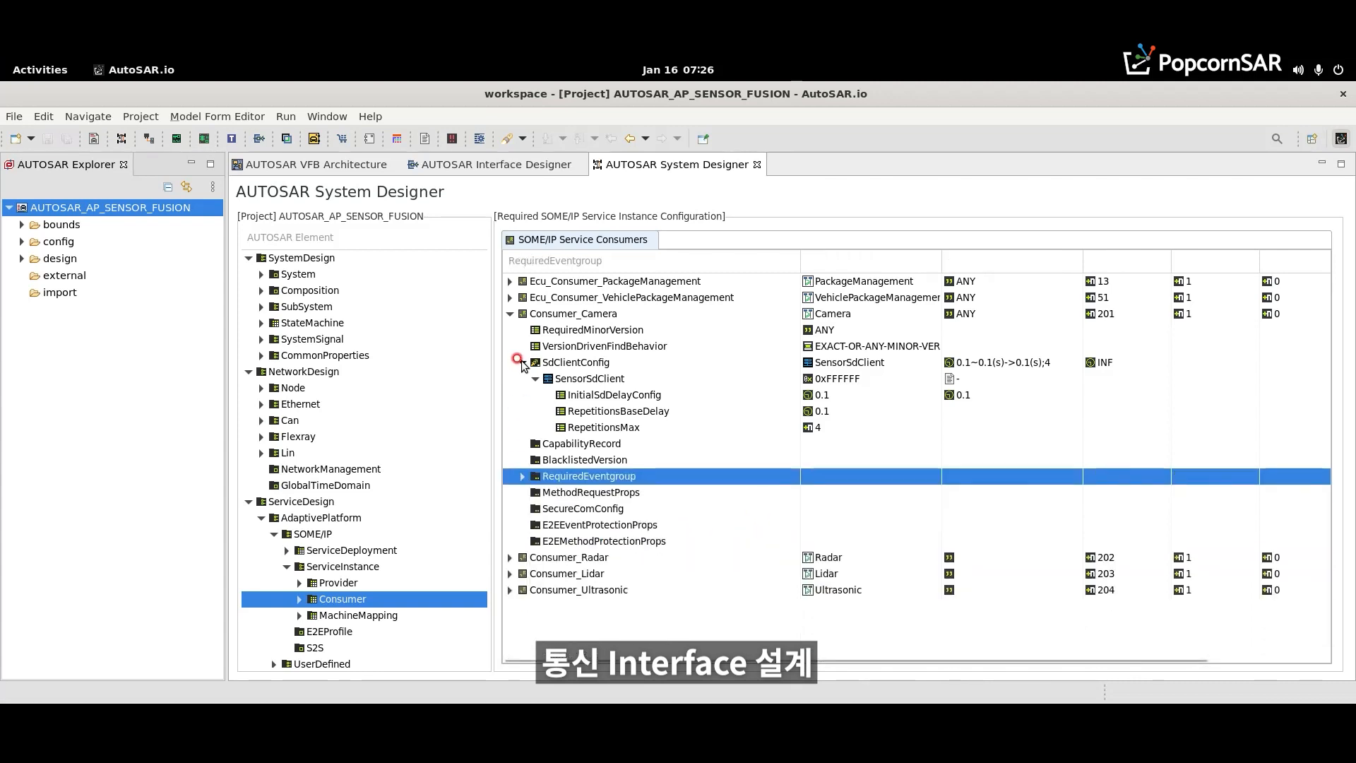
{"action": "left_click", "coordinate": [523, 362]}
{"action": "left_click", "coordinate": [510, 314]}
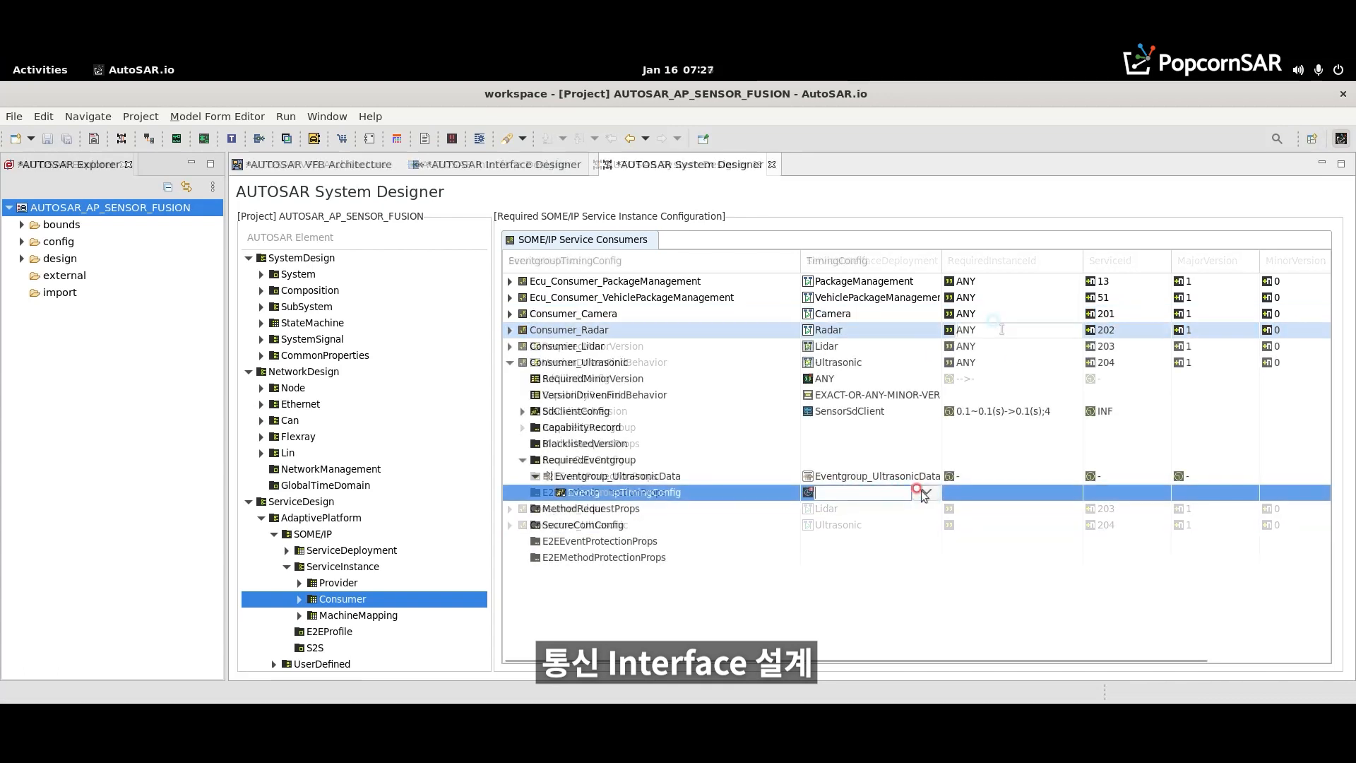
- Assign SensorSdEventgroupConfig as the timing configuration of Consumer_Ultrasonic's Eventgroup_UltrasonicData, save the project and expand the assigned configuration
{"action": "left_click", "coordinate": [923, 493]}
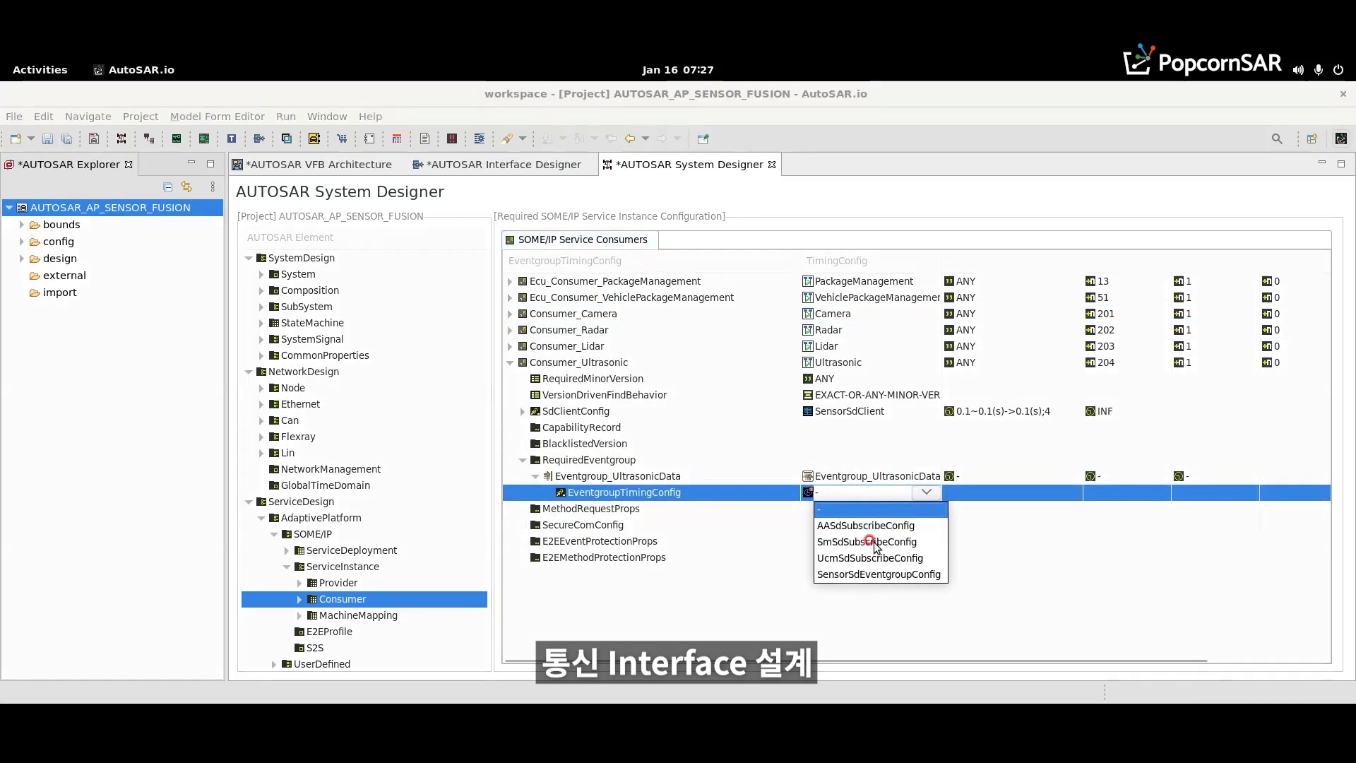
{"action": "left_click", "coordinate": [859, 574]}
{"action": "key", "text": "ctrl+s"}
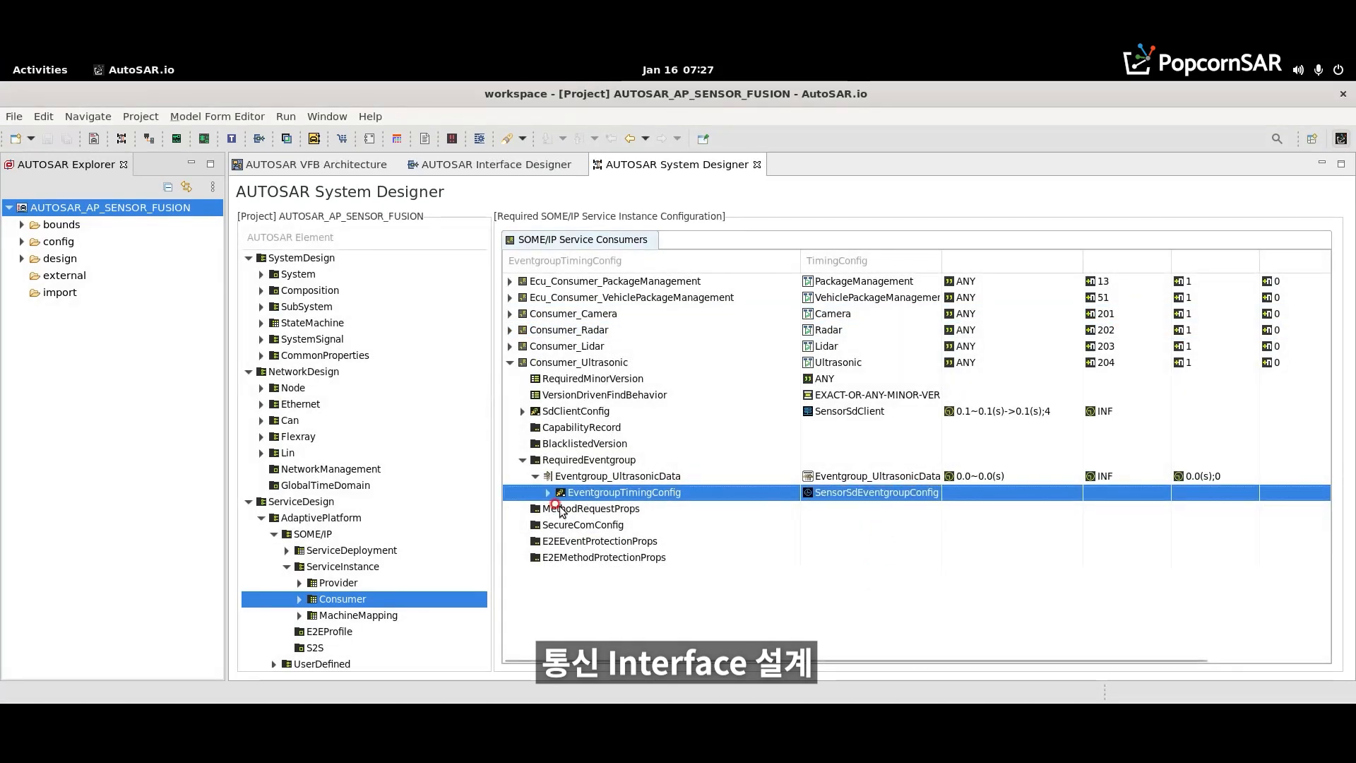
{"action": "left_click", "coordinate": [548, 492]}
{"action": "left_click", "coordinate": [558, 509]}
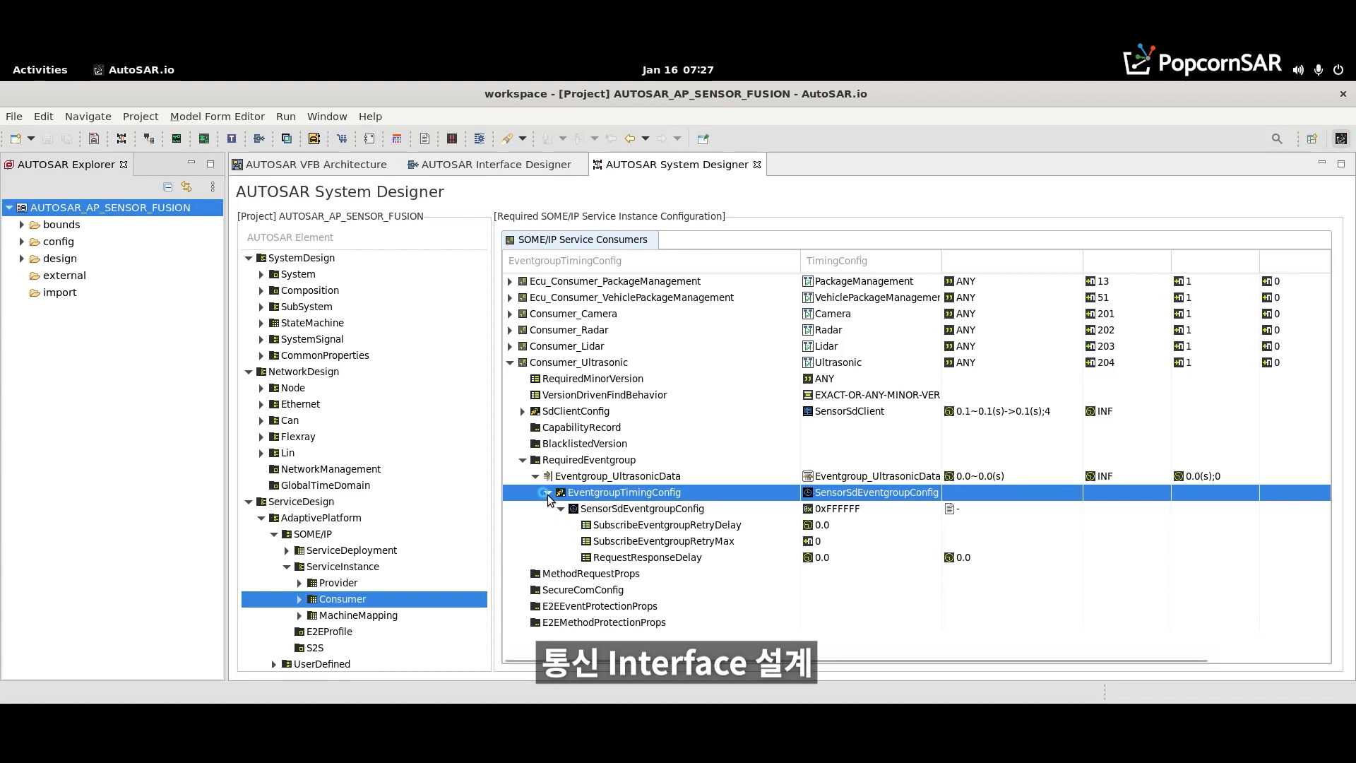
- Collapse Consumer_Ultrasonic's event group and configuration entries
{"action": "left_click", "coordinate": [548, 492]}
{"action": "left_click", "coordinate": [523, 460]}
{"action": "left_click", "coordinate": [509, 362]}
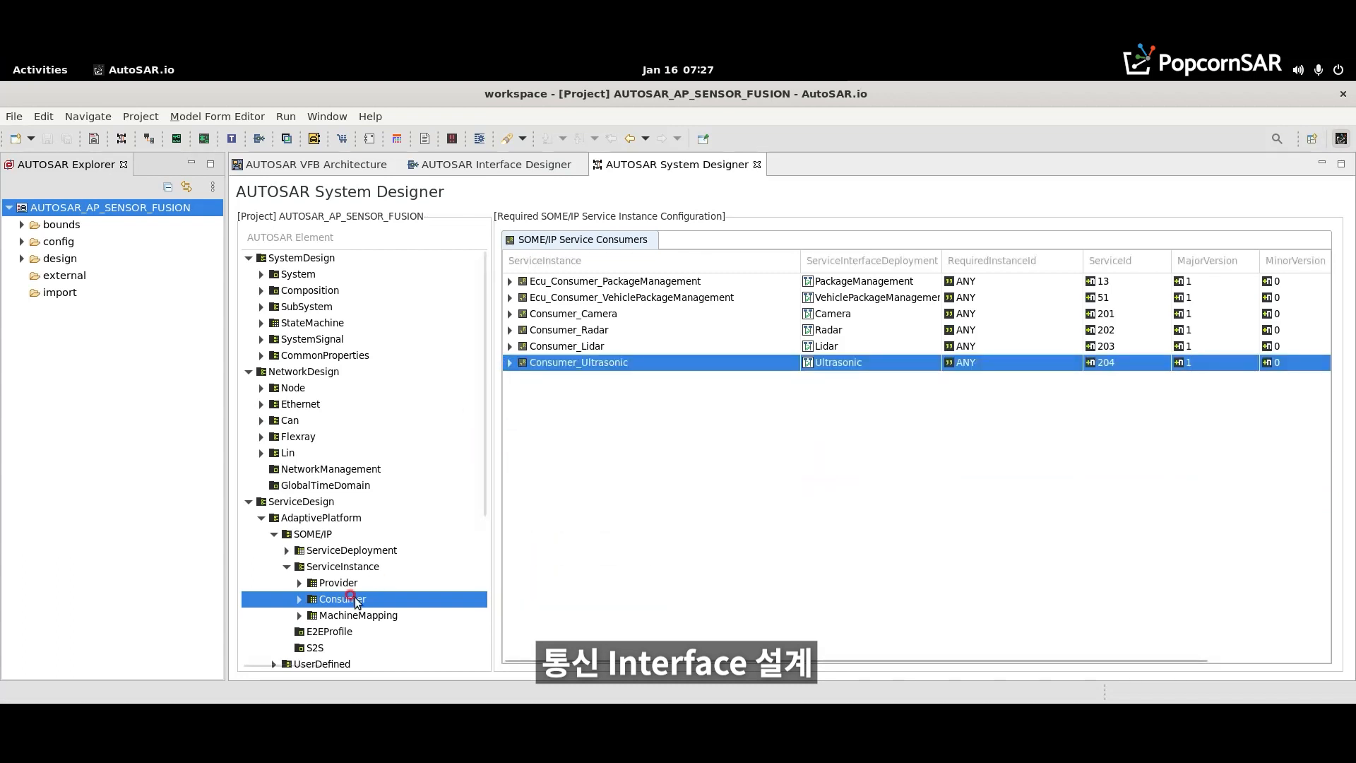
- Add a SOME/IP service-instance-to-machine mapping named SensorSomeipProviders
{"action": "left_click", "coordinate": [327, 619]}
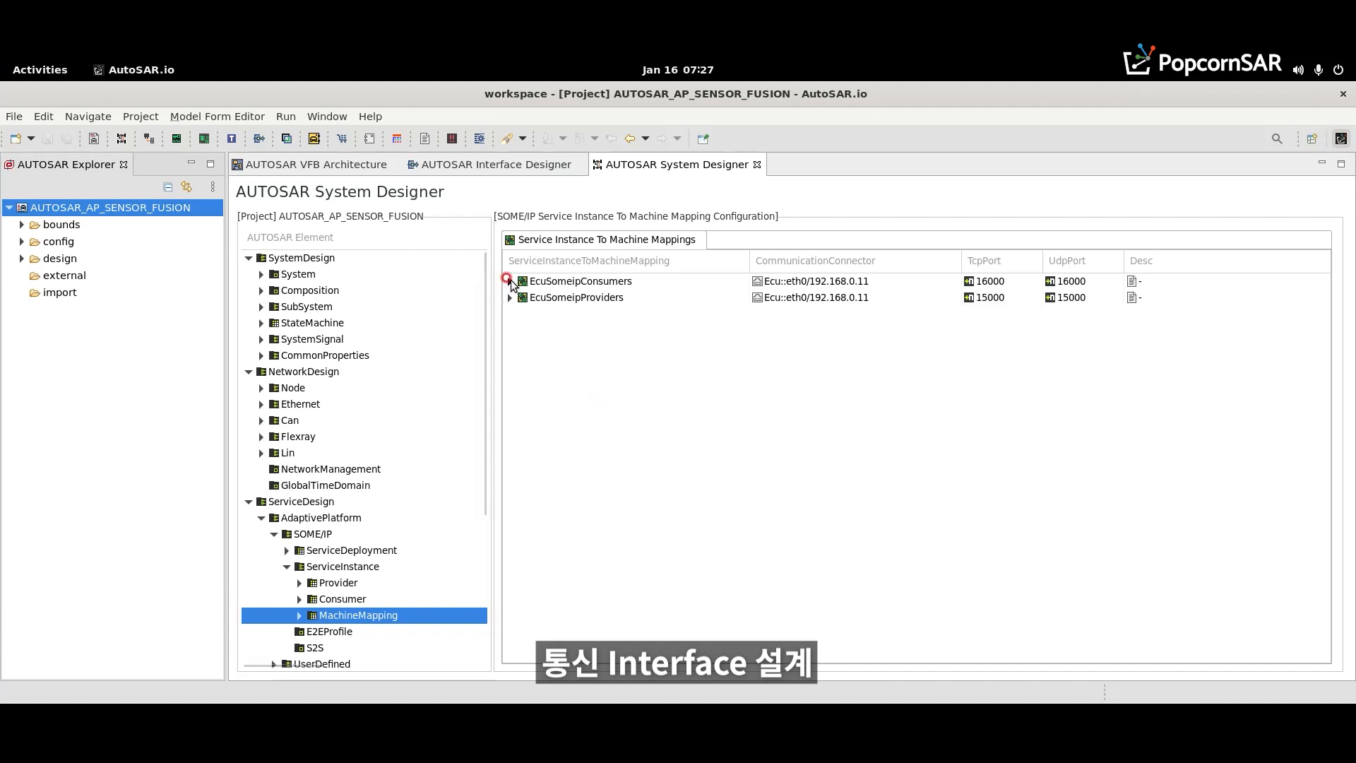
{"action": "right_click", "coordinate": [541, 330]}
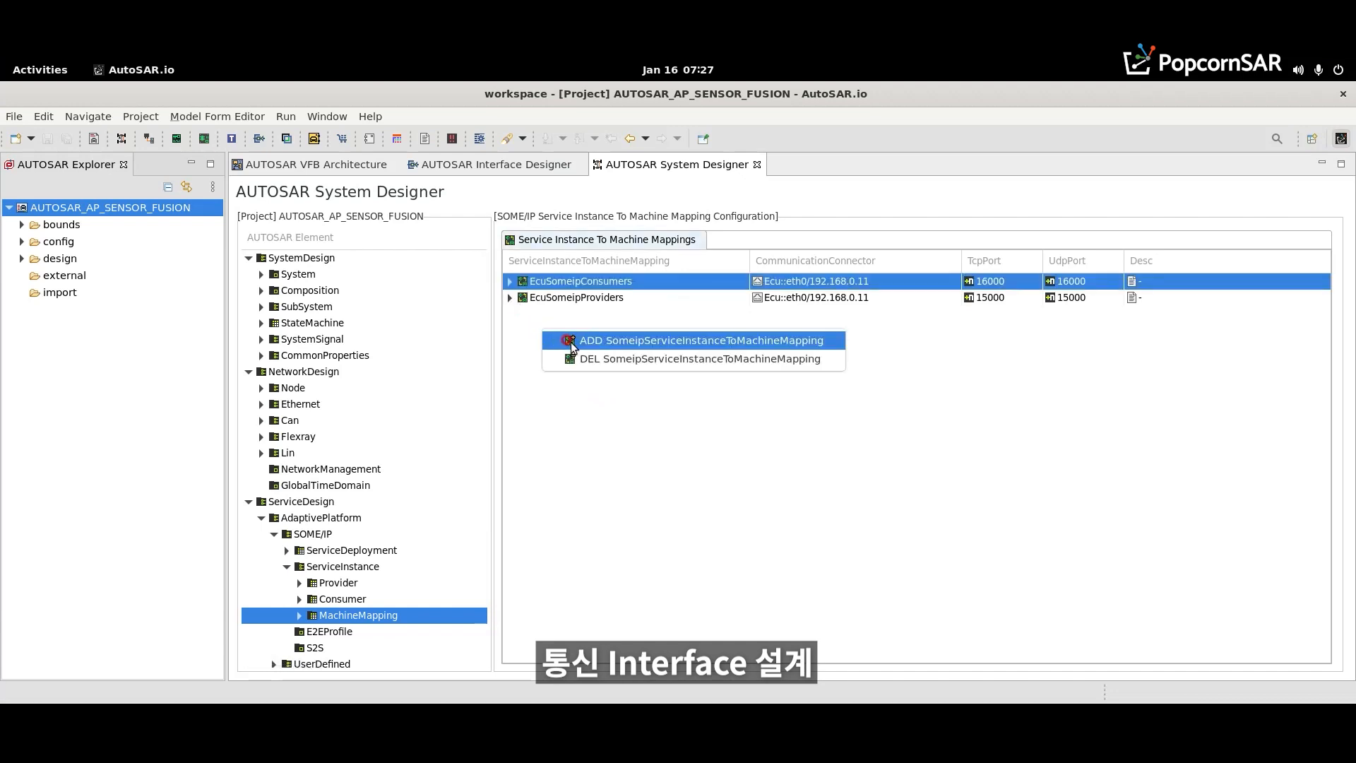
{"action": "left_click", "coordinate": [571, 342]}
{"action": "left_click", "coordinate": [570, 321]}
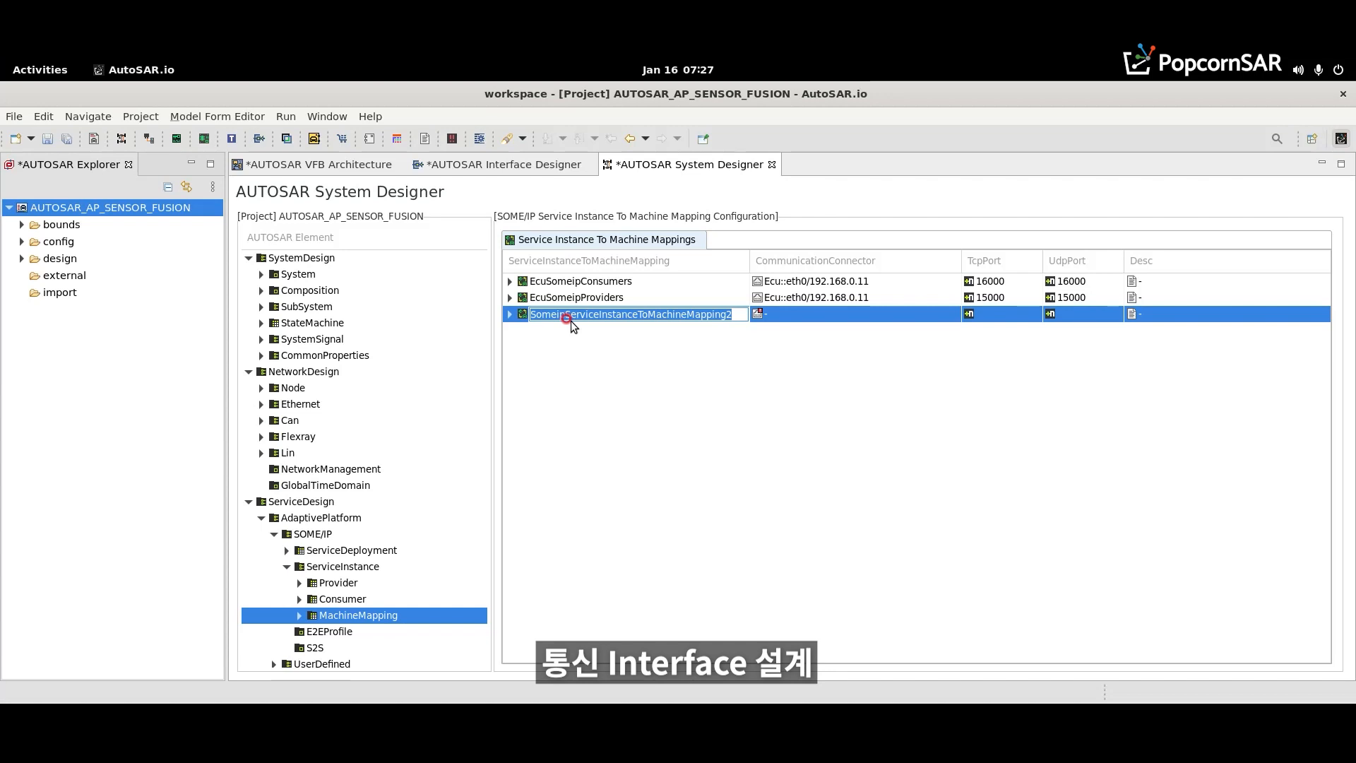
{"action": "type", "text": "Sensor"}
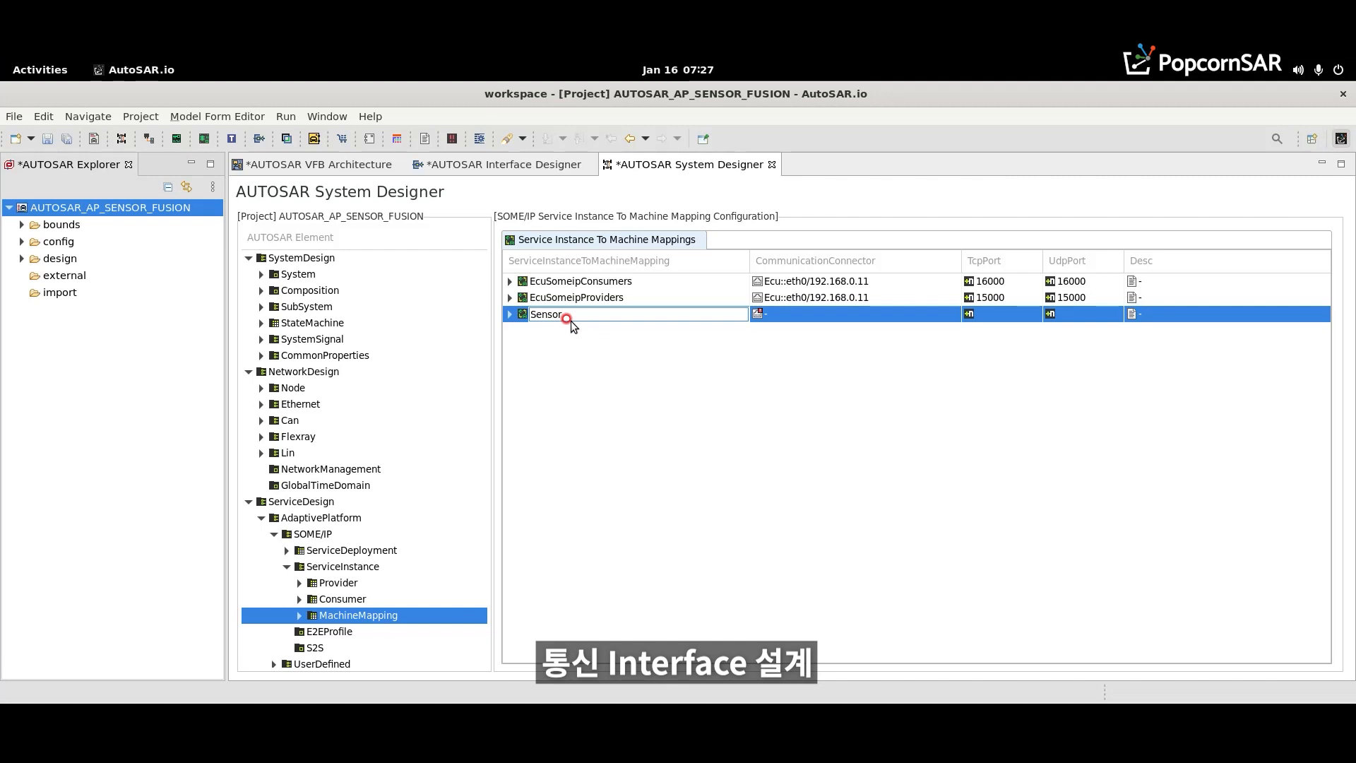
{"action": "type", "text": "SomeipProviders"}
{"action": "key", "text": "Return"}
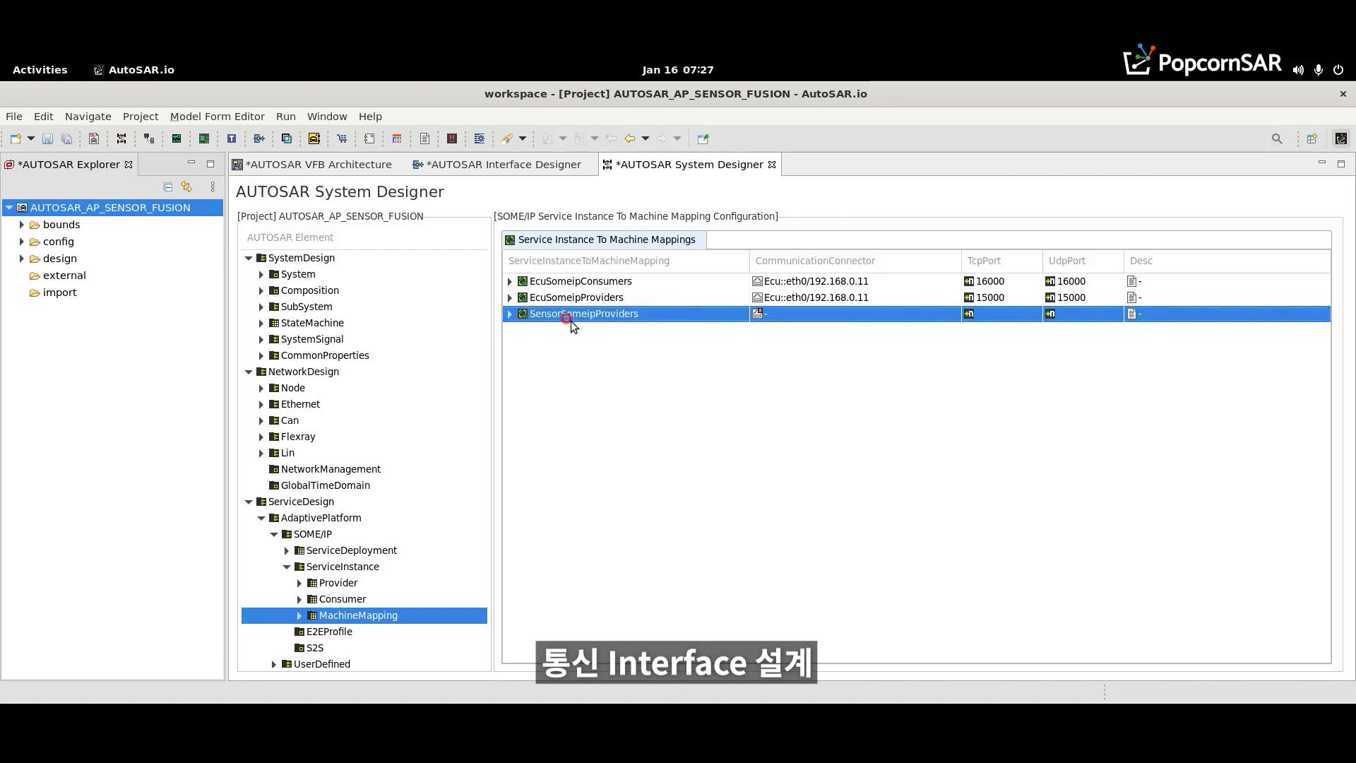
- Assign Ecu::eth0/192.168.0.11 as SensorSomeipProviders' communication connector and set its TCP and UDP ports to 30010
{"action": "left_click", "coordinate": [846, 304]}
{"action": "left_click", "coordinate": [948, 314]}
{"action": "left_click", "coordinate": [850, 363]}
{"action": "left_click", "coordinate": [987, 313]}
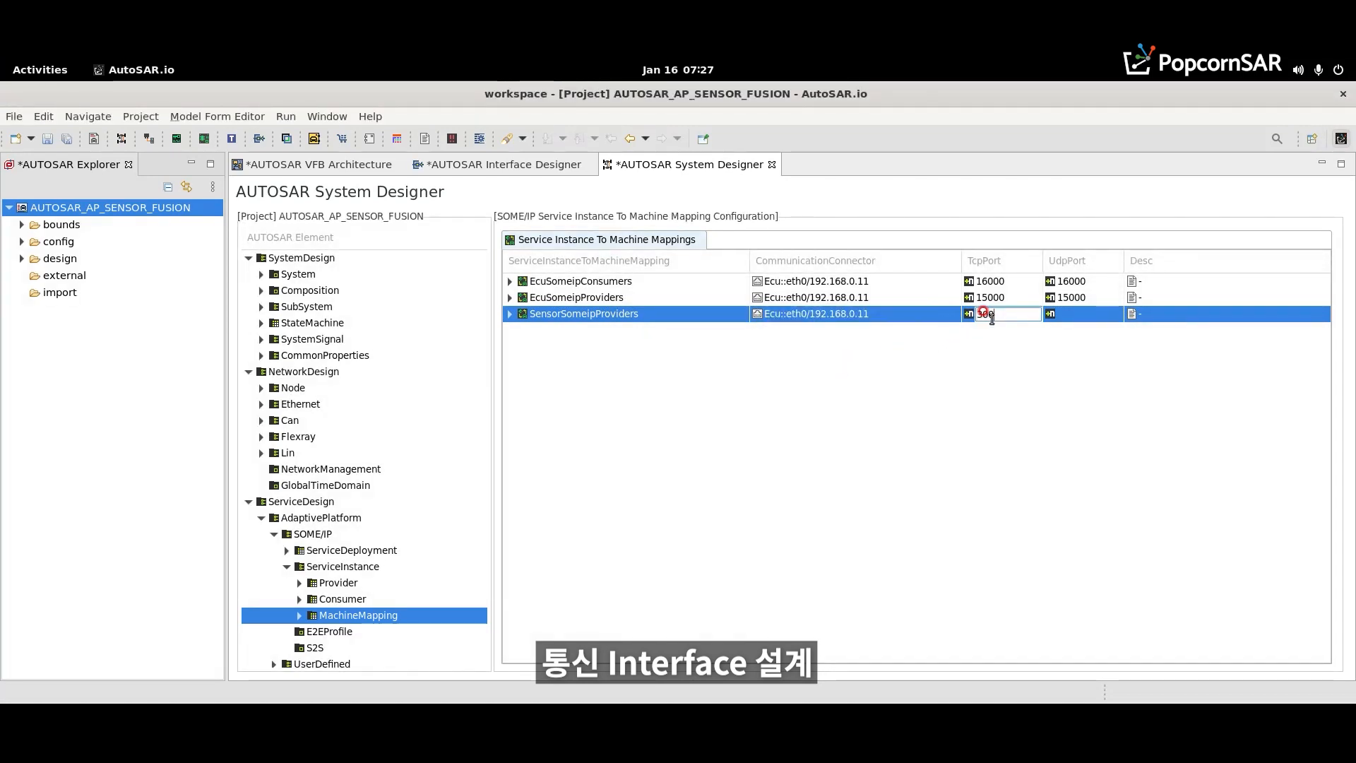
{"action": "type", "text": "30010"}
{"action": "key", "text": "Return"}
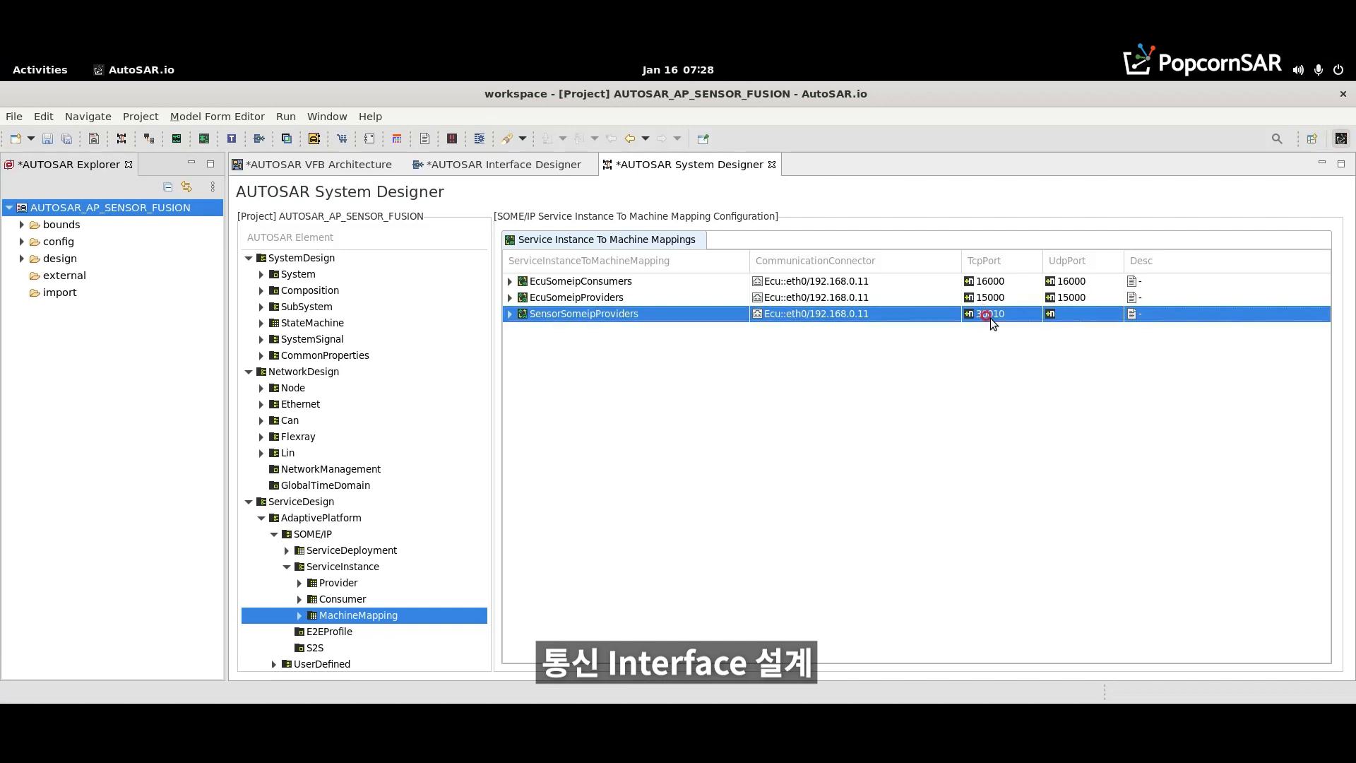
{"action": "left_click", "coordinate": [1086, 313]}
{"action": "key", "text": "Return"}
- Assign Provider_Camera, Provider_Radar, Provider_Lidar and Provider_Ultrasonic as SensorSomeipProviders' service instances and expand the list
{"action": "left_click", "coordinate": [510, 313]}
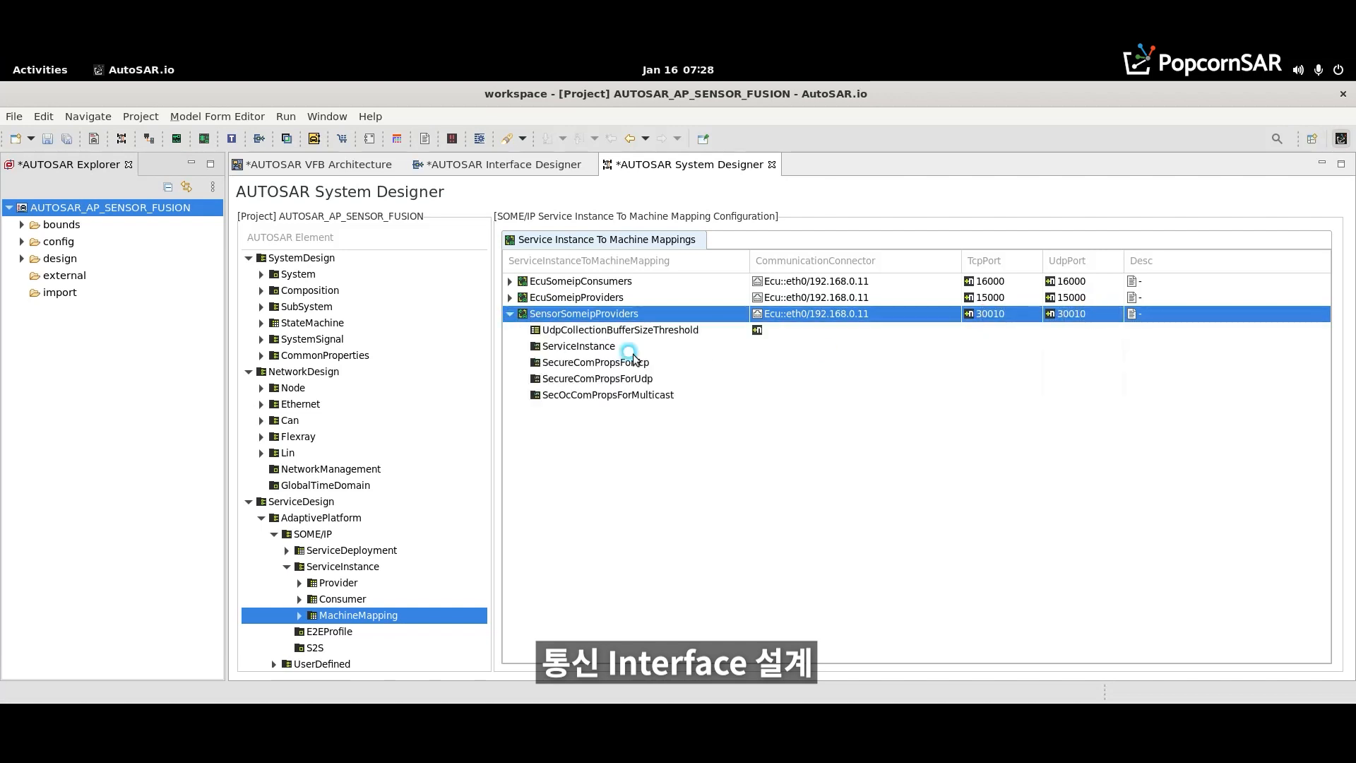
{"action": "left_click", "coordinate": [728, 350]}
{"action": "left_click", "coordinate": [738, 348]}
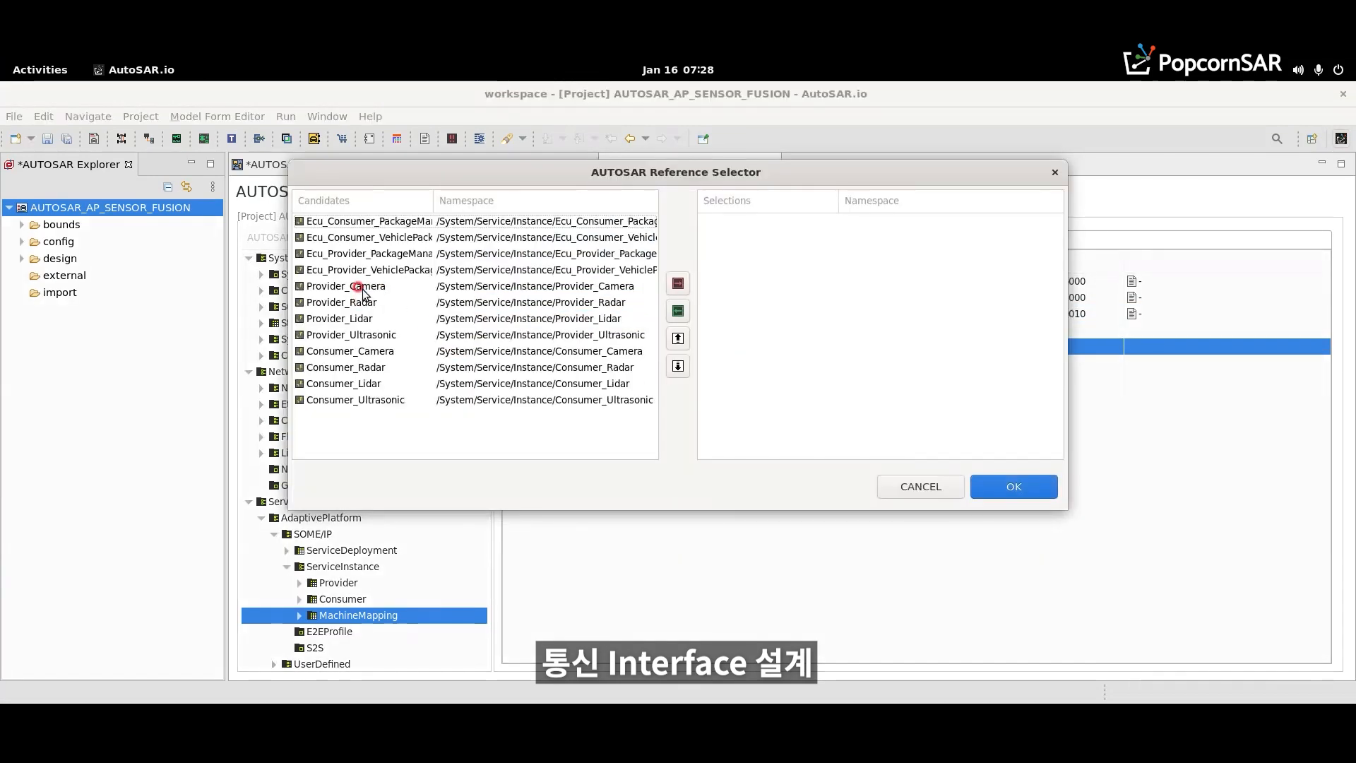
{"action": "left_click", "coordinate": [363, 293]}
{"action": "left_click", "coordinate": [362, 334], "text": "shift"}
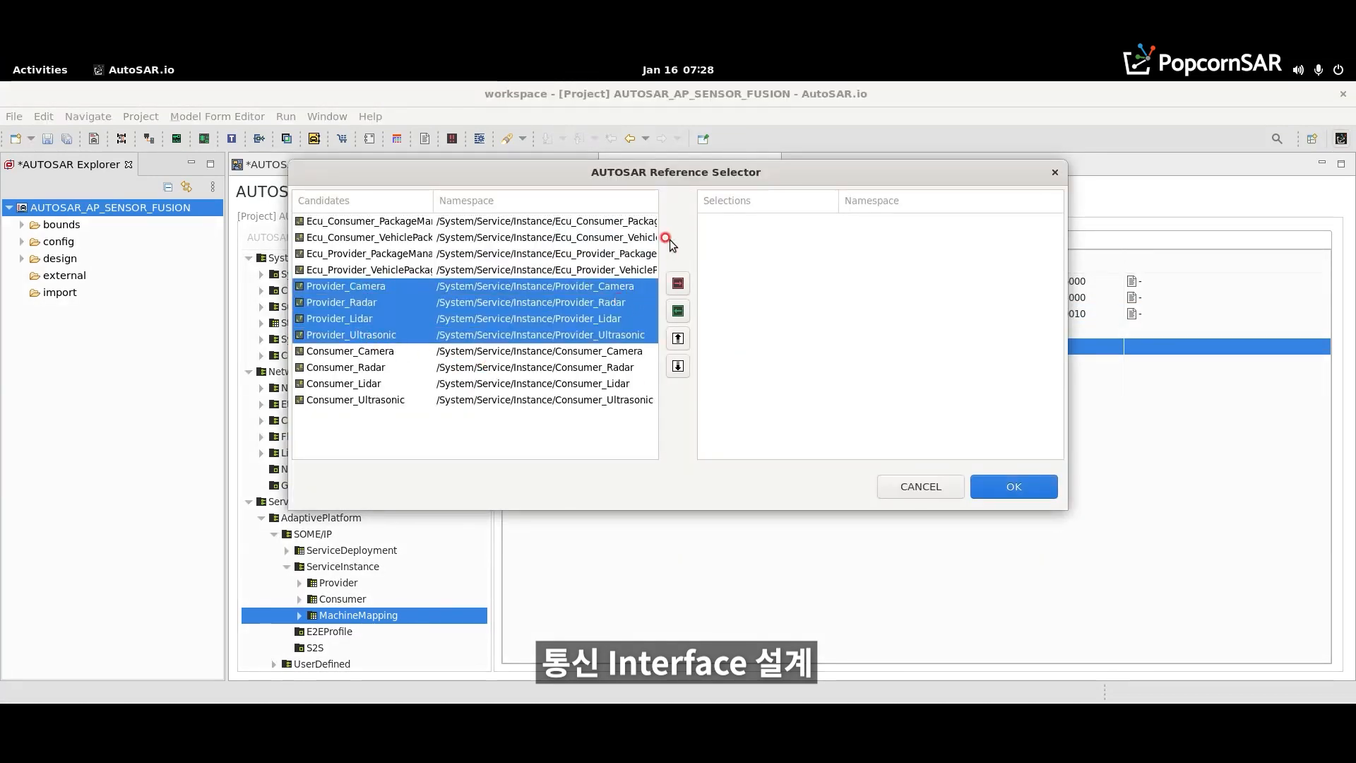
{"action": "left_click", "coordinate": [678, 283]}
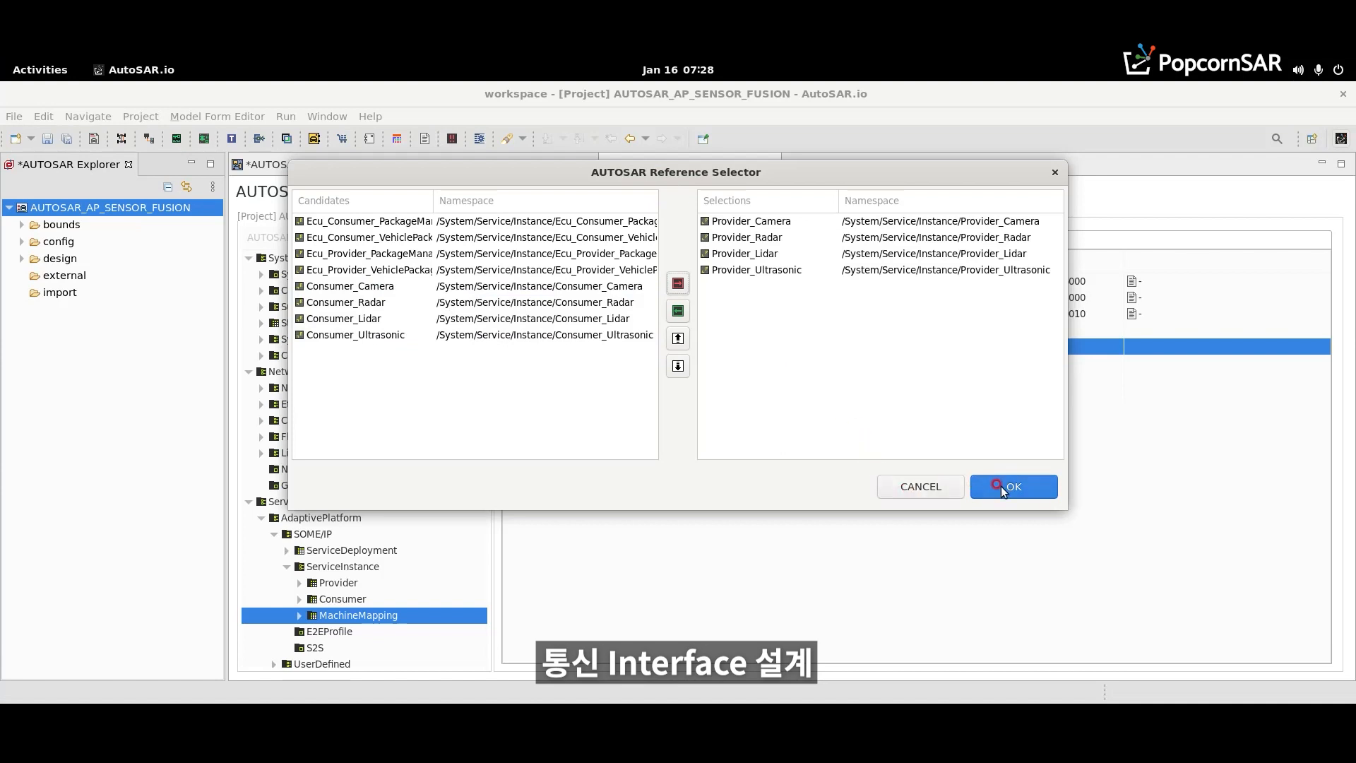
{"action": "left_click", "coordinate": [999, 486]}
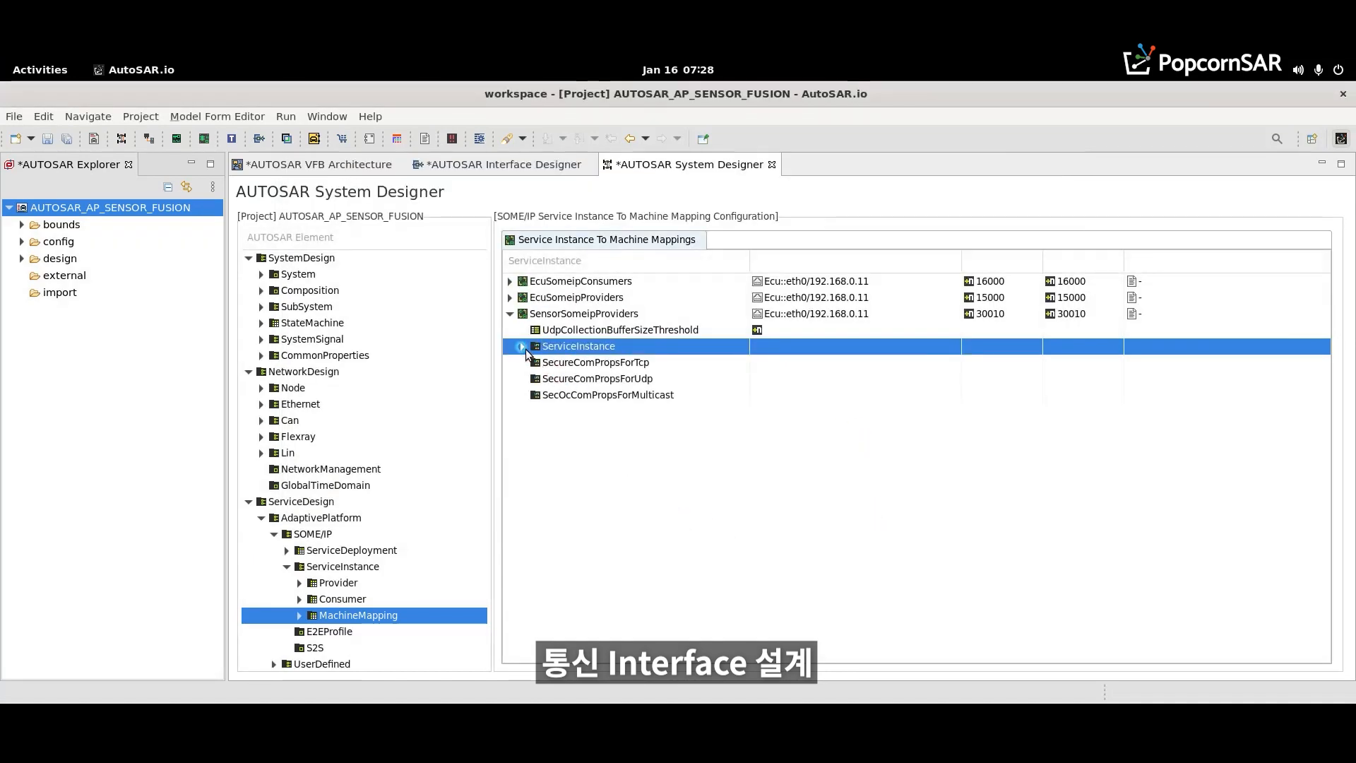
{"action": "left_click", "coordinate": [522, 347]}
- Add a second sensor machine mapping named SensorSomeipConsumers
{"action": "right_click", "coordinate": [548, 490]}
{"action": "left_click", "coordinate": [578, 502]}
{"action": "type", "text": "SensorSomeipConsumers"}
{"action": "key", "text": "Return"}
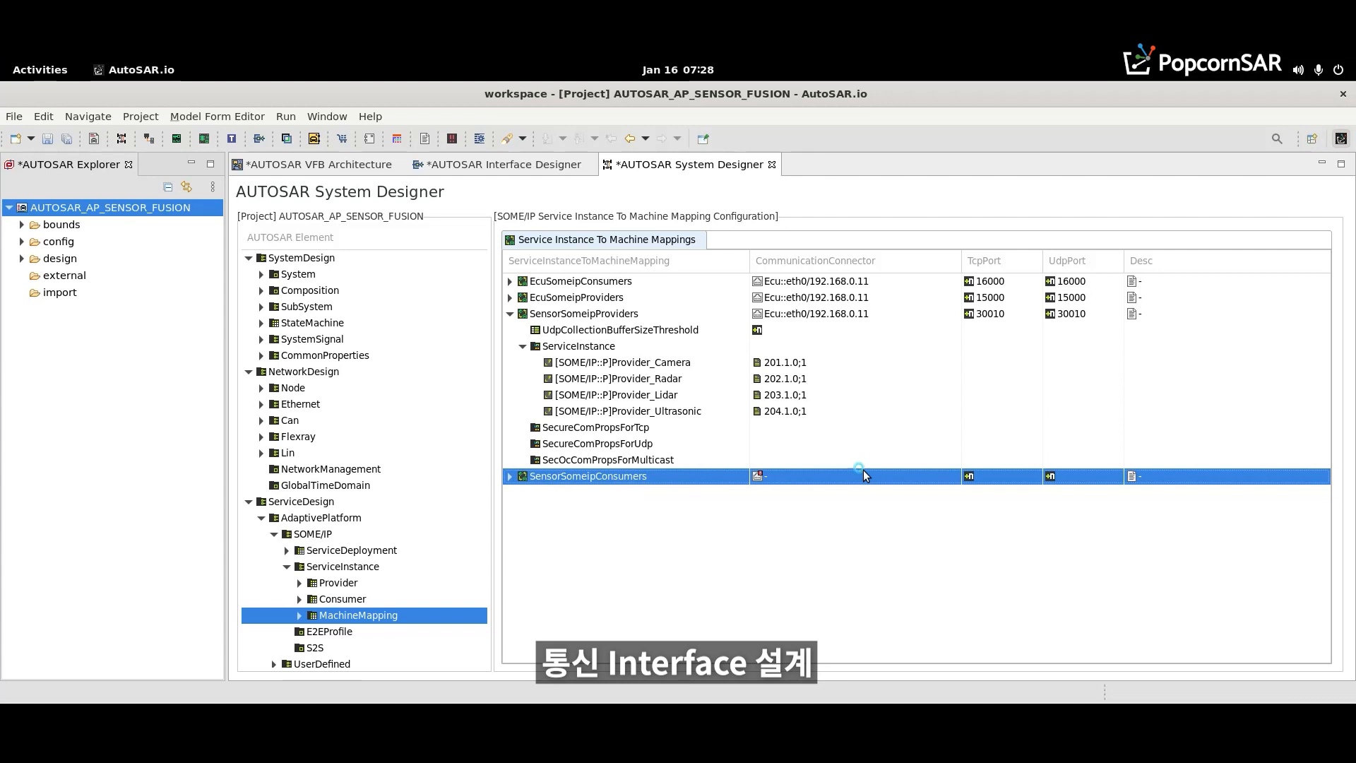
- Assign Ecu::eth0/192.168.0.11 as SensorSomeipConsumers' communication connector and set its TCP and UDP ports to 30015
{"action": "left_click", "coordinate": [936, 478]}
{"action": "left_click", "coordinate": [940, 479]}
{"action": "left_click", "coordinate": [918, 521]}
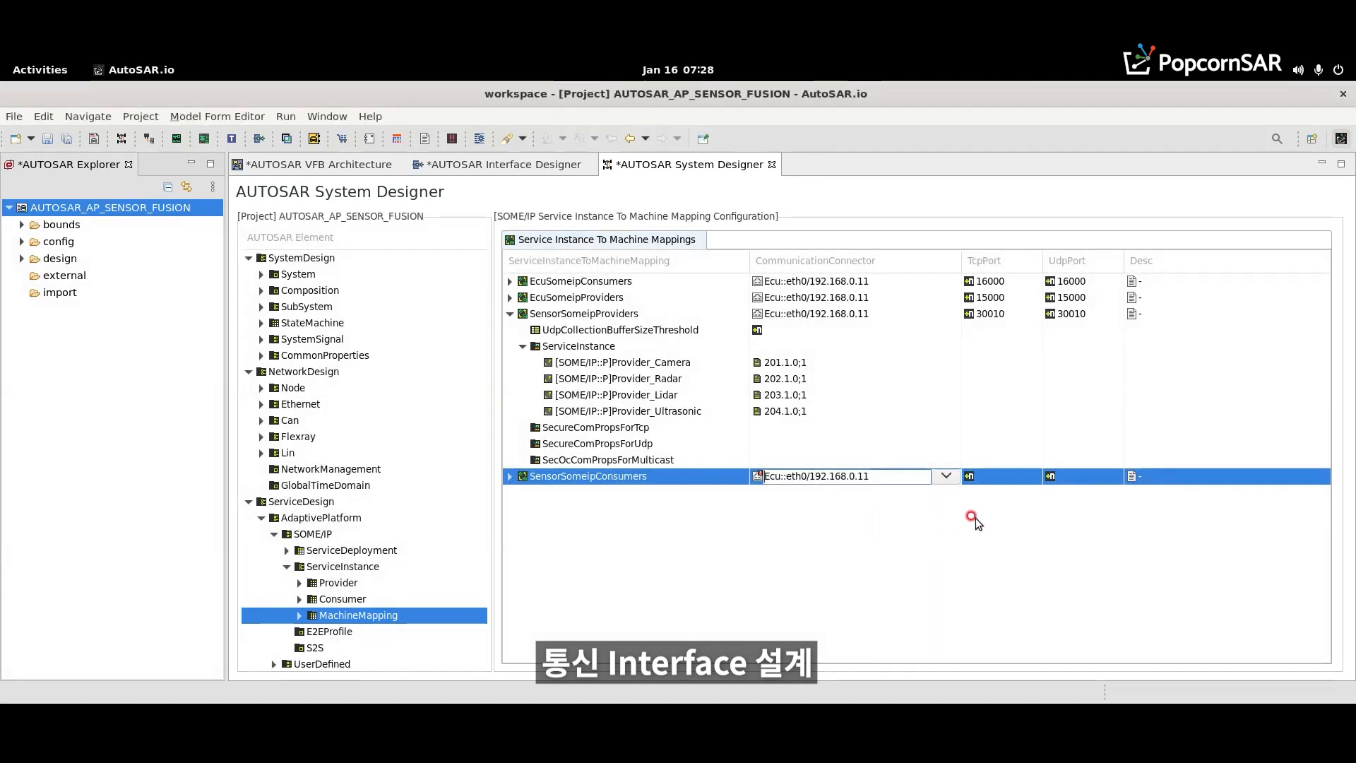
{"action": "left_click", "coordinate": [1004, 481]}
{"action": "type", "text": "300"}
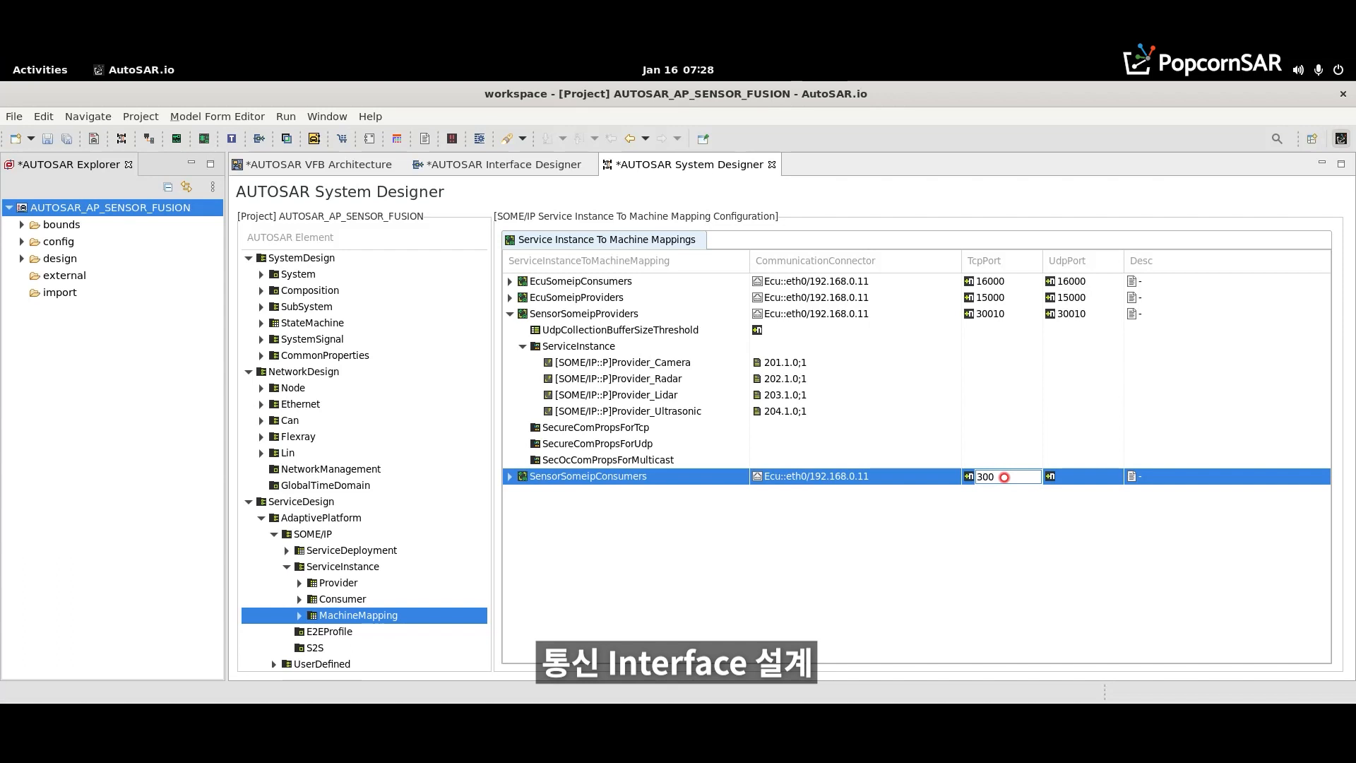
{"action": "type", "text": "15"}
{"action": "left_click", "coordinate": [1071, 471]}
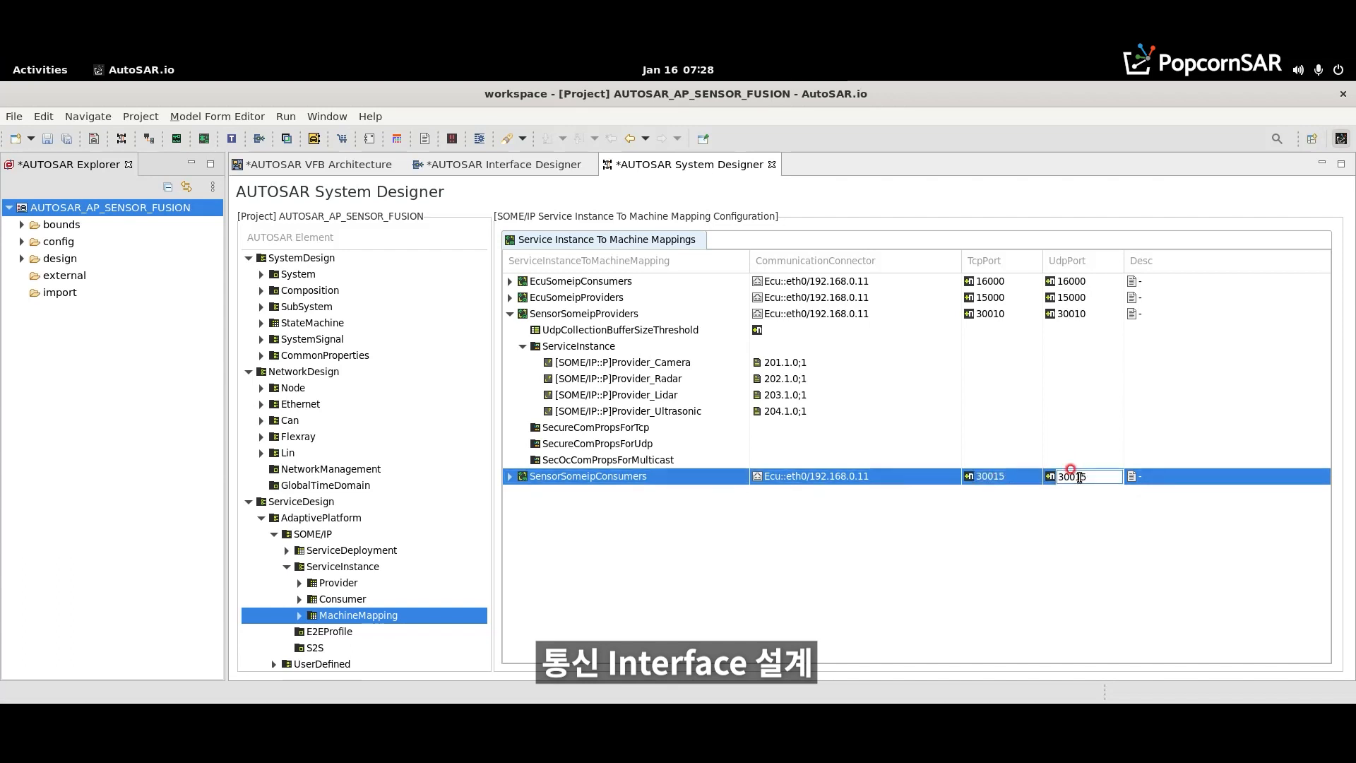
{"action": "key", "text": "Return"}
- Assign Consumer_Camera, Consumer_Radar, Consumer_Lidar and Consumer_Ultrasonic as SensorSomeipConsumers' service instances and save the project
{"action": "left_click", "coordinate": [508, 477]}
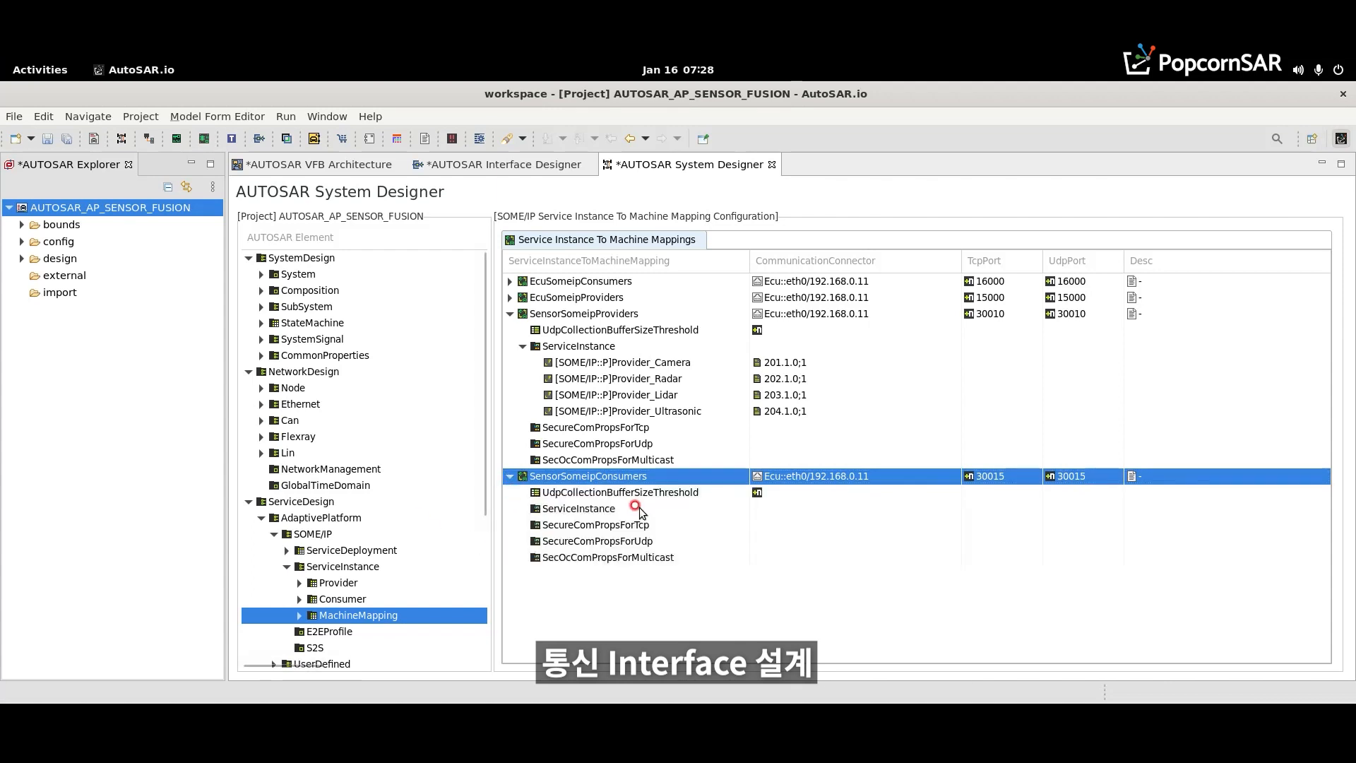
{"action": "left_click", "coordinate": [731, 508]}
{"action": "left_click", "coordinate": [734, 508]}
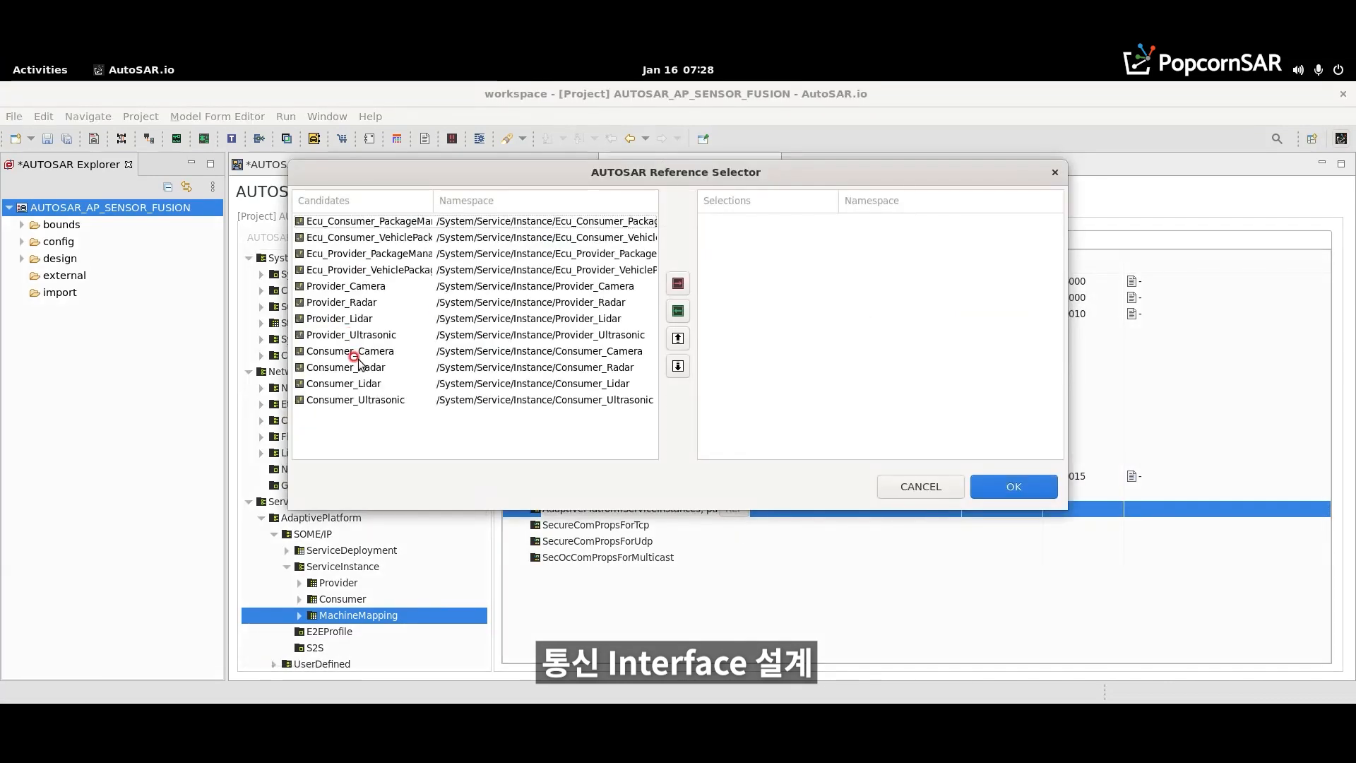
{"action": "left_click", "coordinate": [356, 356]}
{"action": "left_click", "coordinate": [372, 398], "text": "shift"}
{"action": "left_click", "coordinate": [676, 290]}
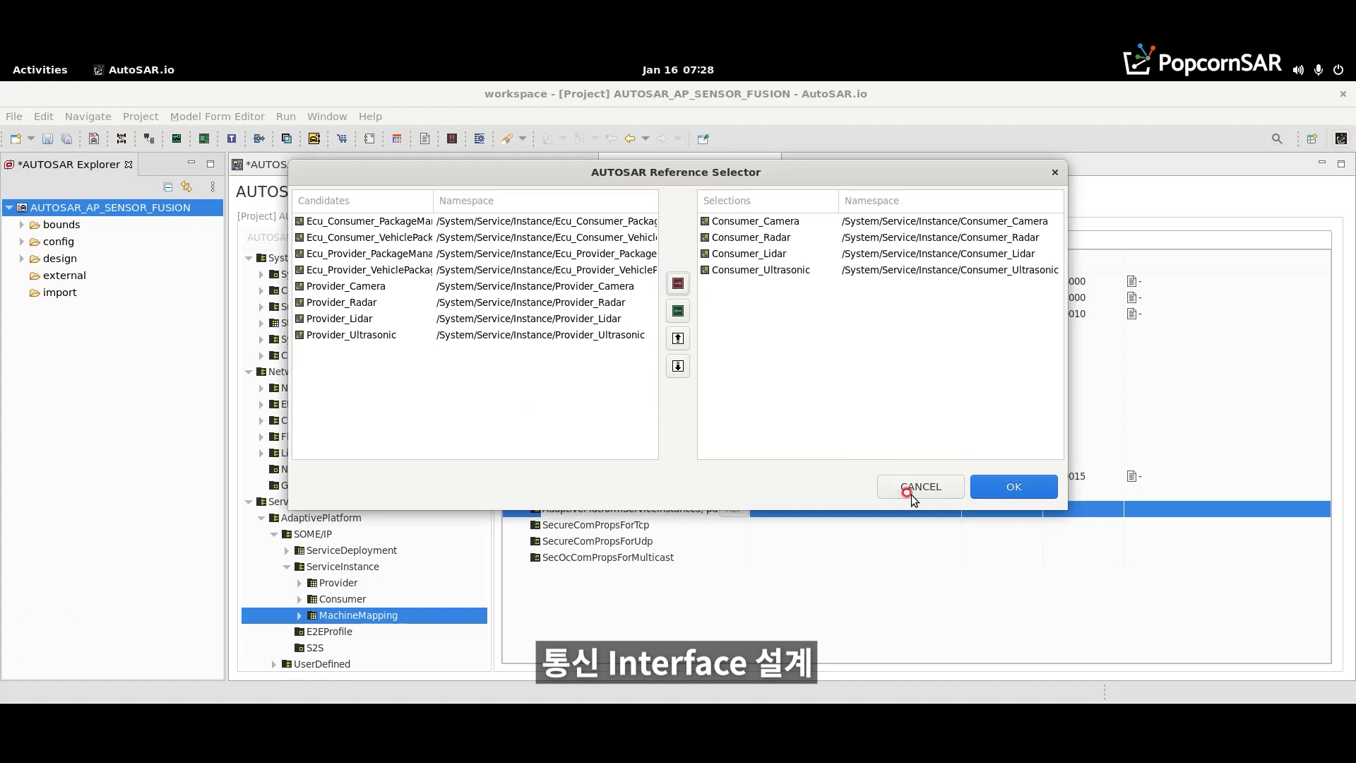
{"action": "left_click", "coordinate": [989, 486]}
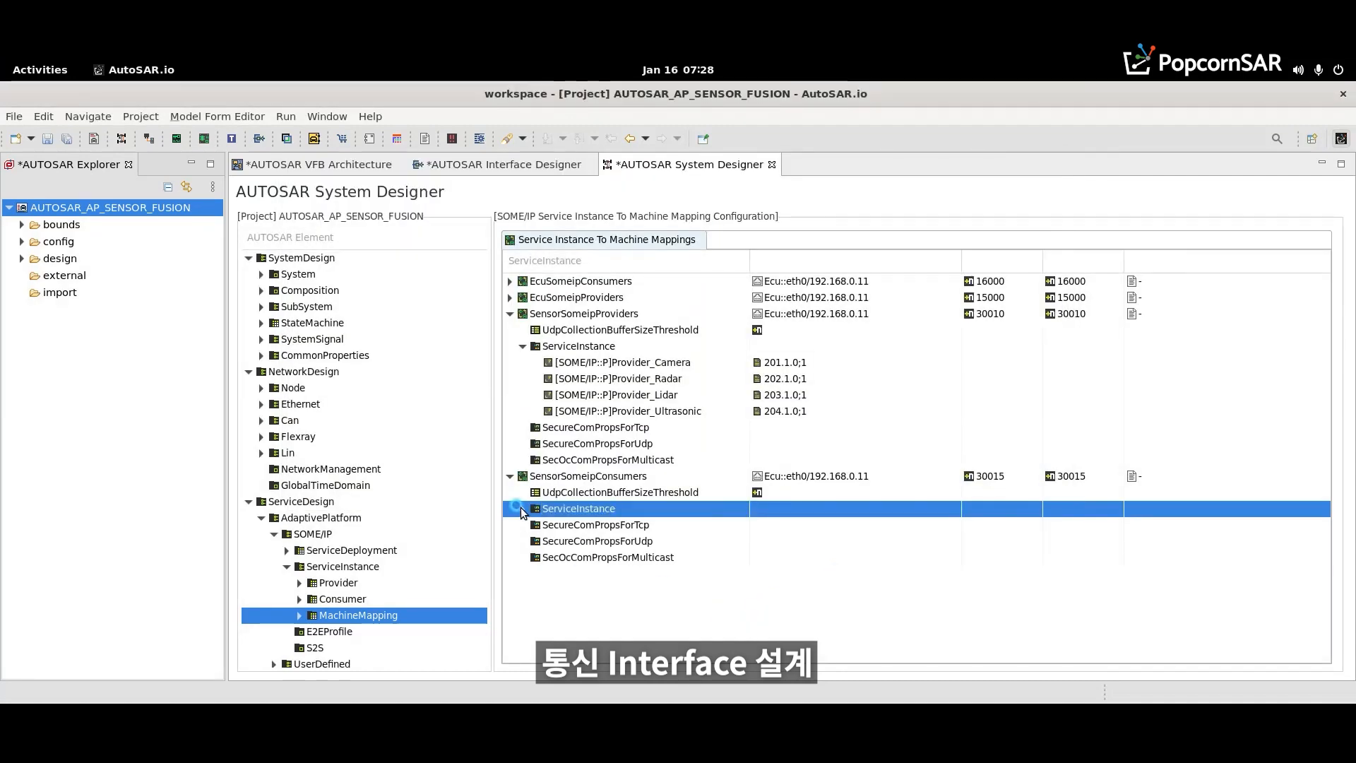
{"action": "left_click", "coordinate": [523, 508]}
{"action": "key", "text": "ctrl+s"}
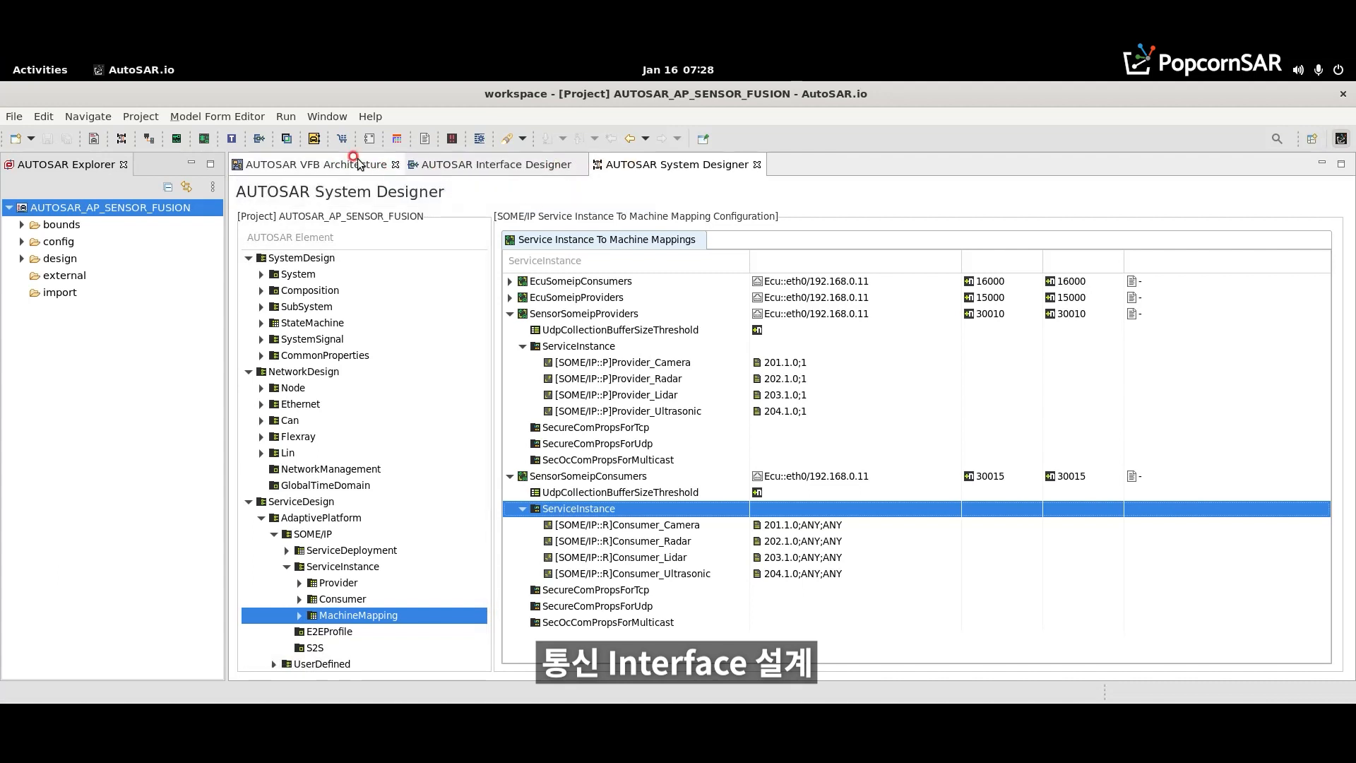
- In the VFB architecture, add an AdaptiveApplication component to the ADAS composition and place it near the composition's upper-left corner
{"action": "left_click", "coordinate": [327, 164]}
{"action": "left_click", "coordinate": [369, 304]}
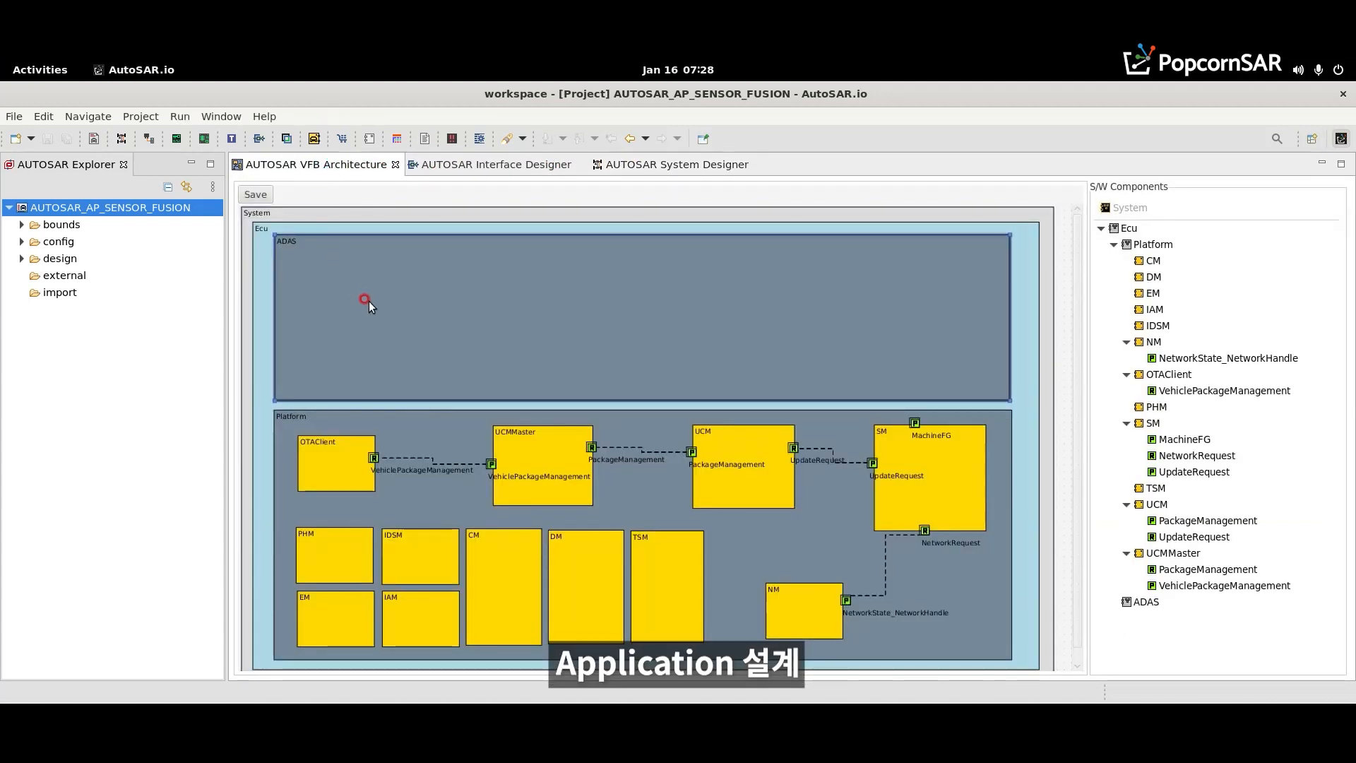
{"action": "right_click", "coordinate": [363, 292]}
{"action": "left_click", "coordinate": [390, 303]}
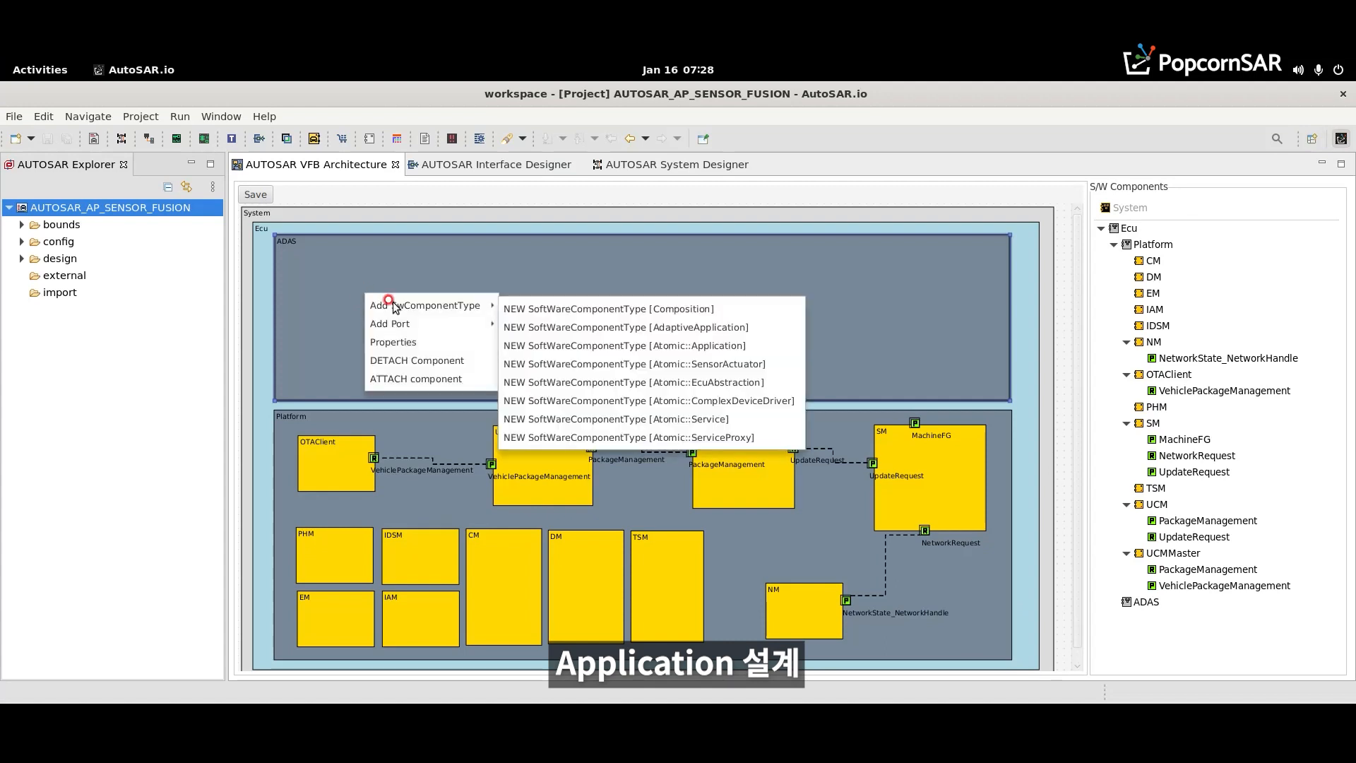
{"action": "left_click", "coordinate": [455, 324]}
{"action": "left_click", "coordinate": [448, 306]}
{"action": "left_click", "coordinate": [568, 326]}
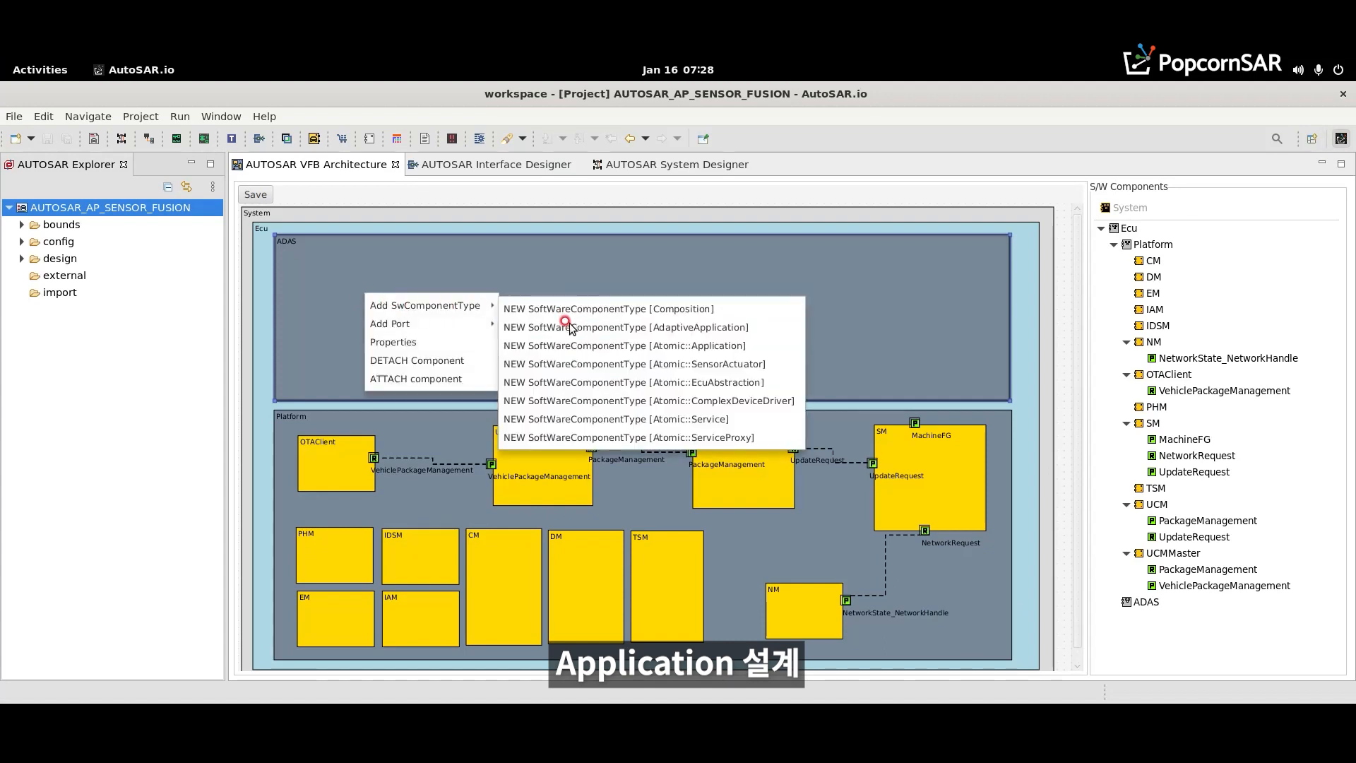
{"action": "mouse_move", "coordinate": [333, 282]}
{"action": "left_mouse_down"}
{"action": "mouse_move", "coordinate": [354, 294]}
{"action": "mouse_move", "coordinate": [352, 281]}
{"action": "left_mouse_up"}
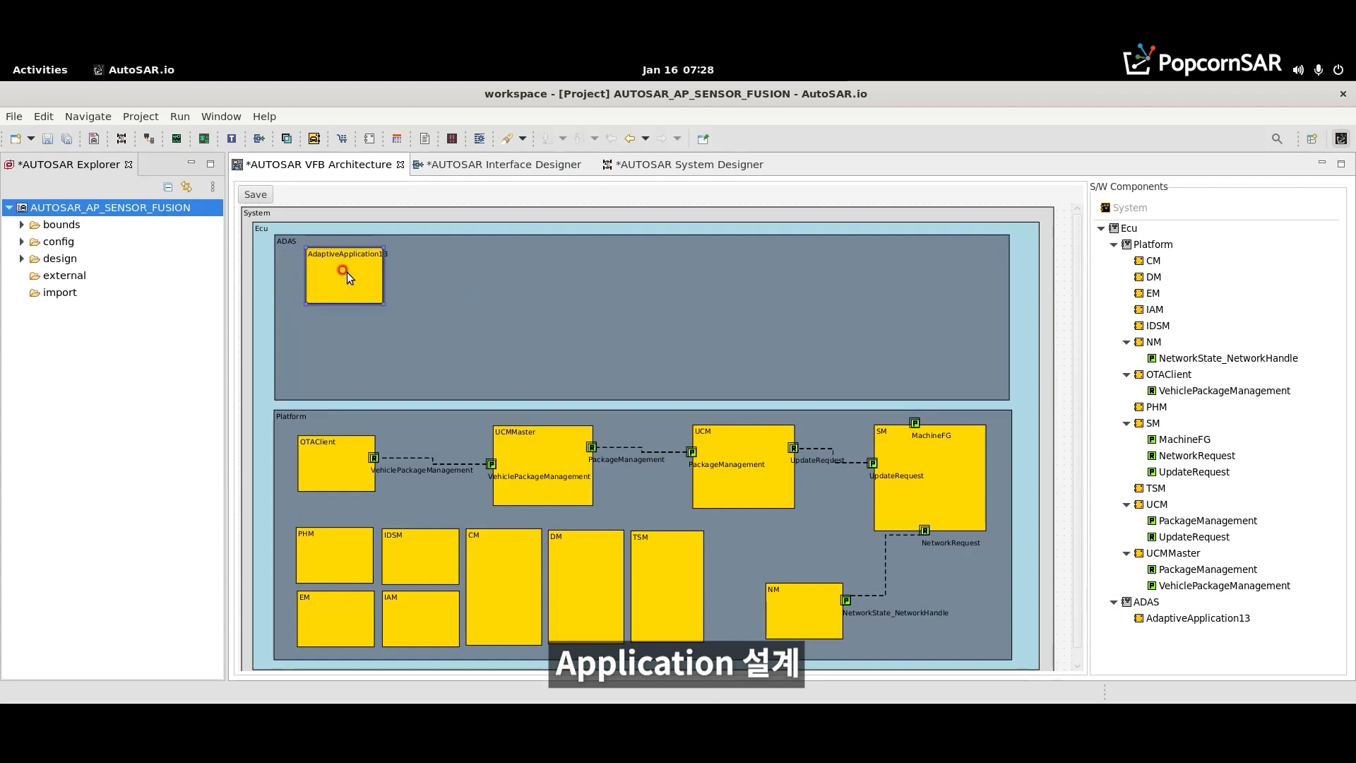
- Rename the new ADAS application component as Camera and adjust its position slightly
{"action": "double_click", "coordinate": [346, 273]}
{"action": "left_click", "coordinate": [798, 340]}
{"action": "key", "text": "ctrl+a"}
{"action": "type", "text": "Camera"}
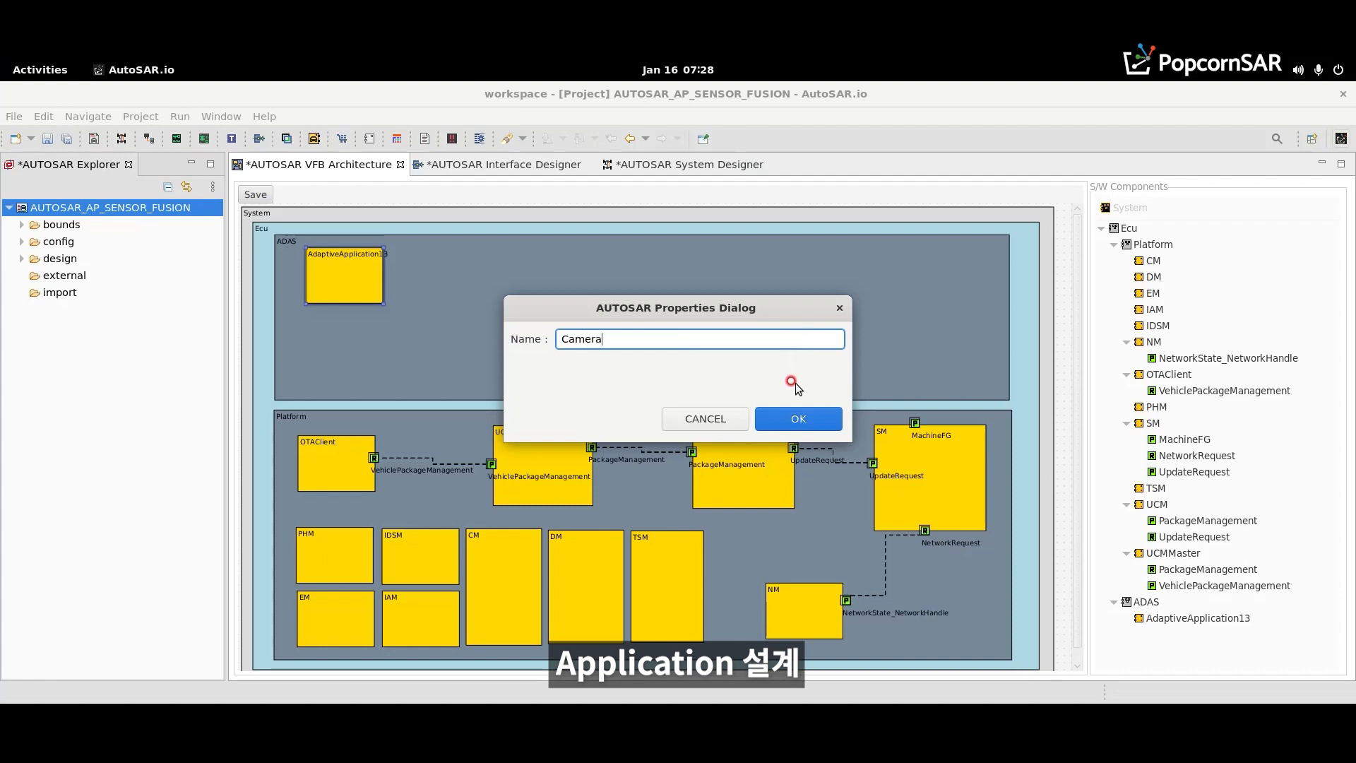
{"action": "left_click", "coordinate": [796, 418]}
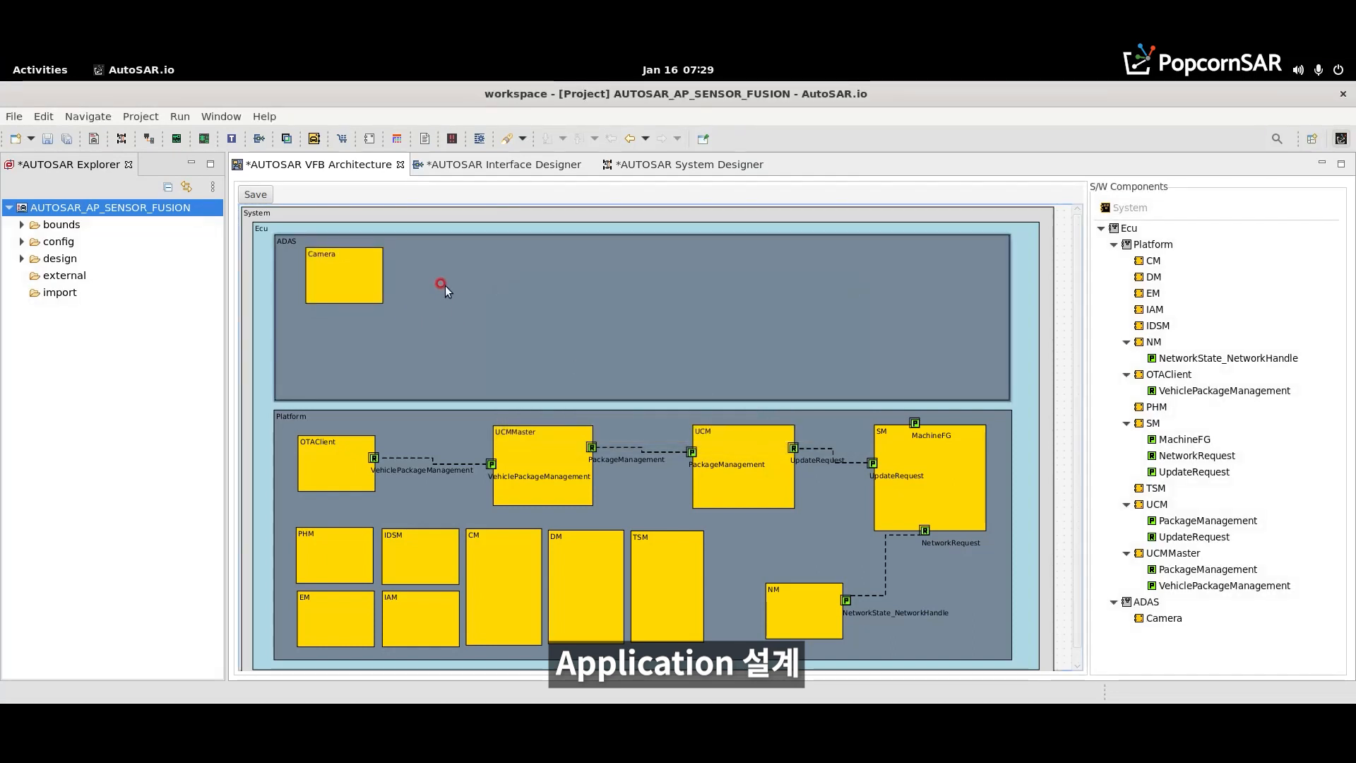
{"action": "left_click_drag", "start_coordinate": [363, 279], "coordinate": [370, 279]}
- Add another AdaptiveApplication component to ADAS, place it to the right of Camera and name it Radar
{"action": "left_click", "coordinate": [424, 272]}
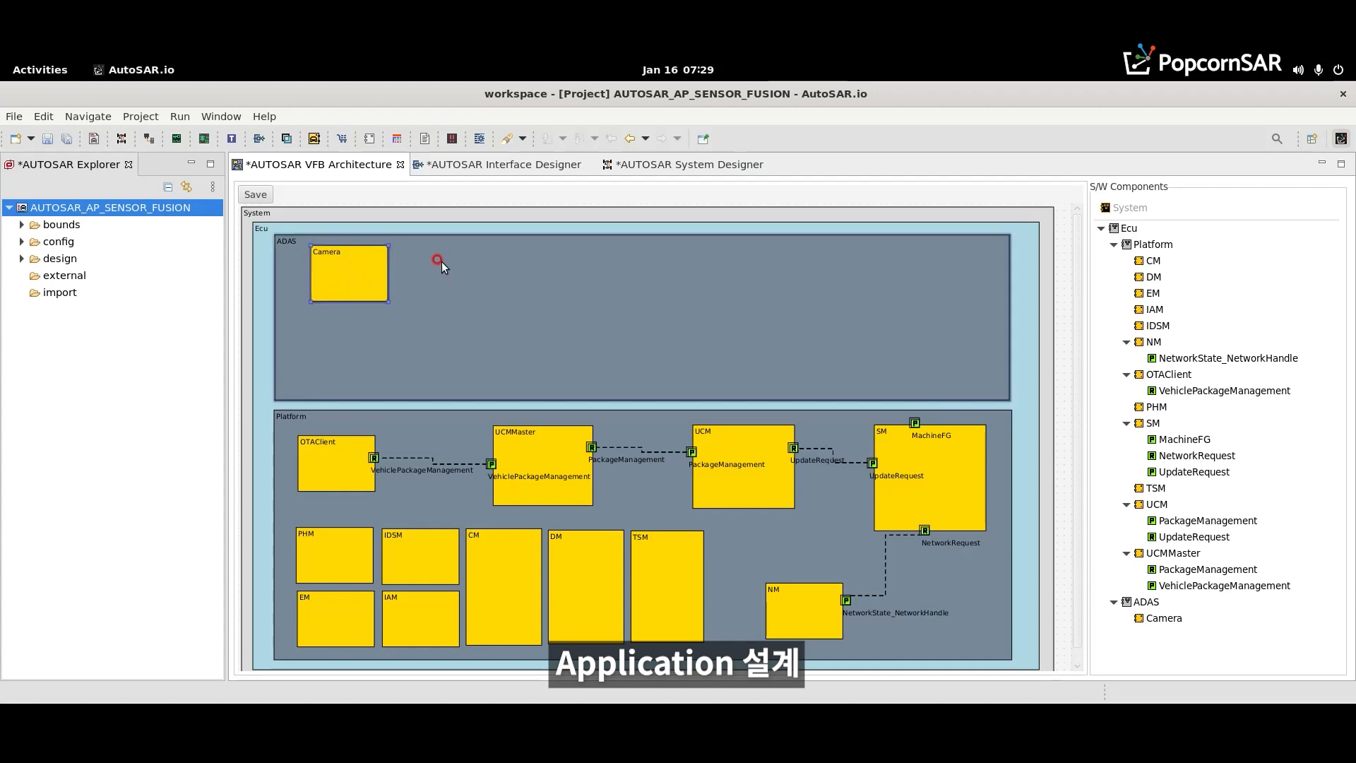
{"action": "right_click", "coordinate": [443, 266]}
{"action": "left_click", "coordinate": [639, 297]}
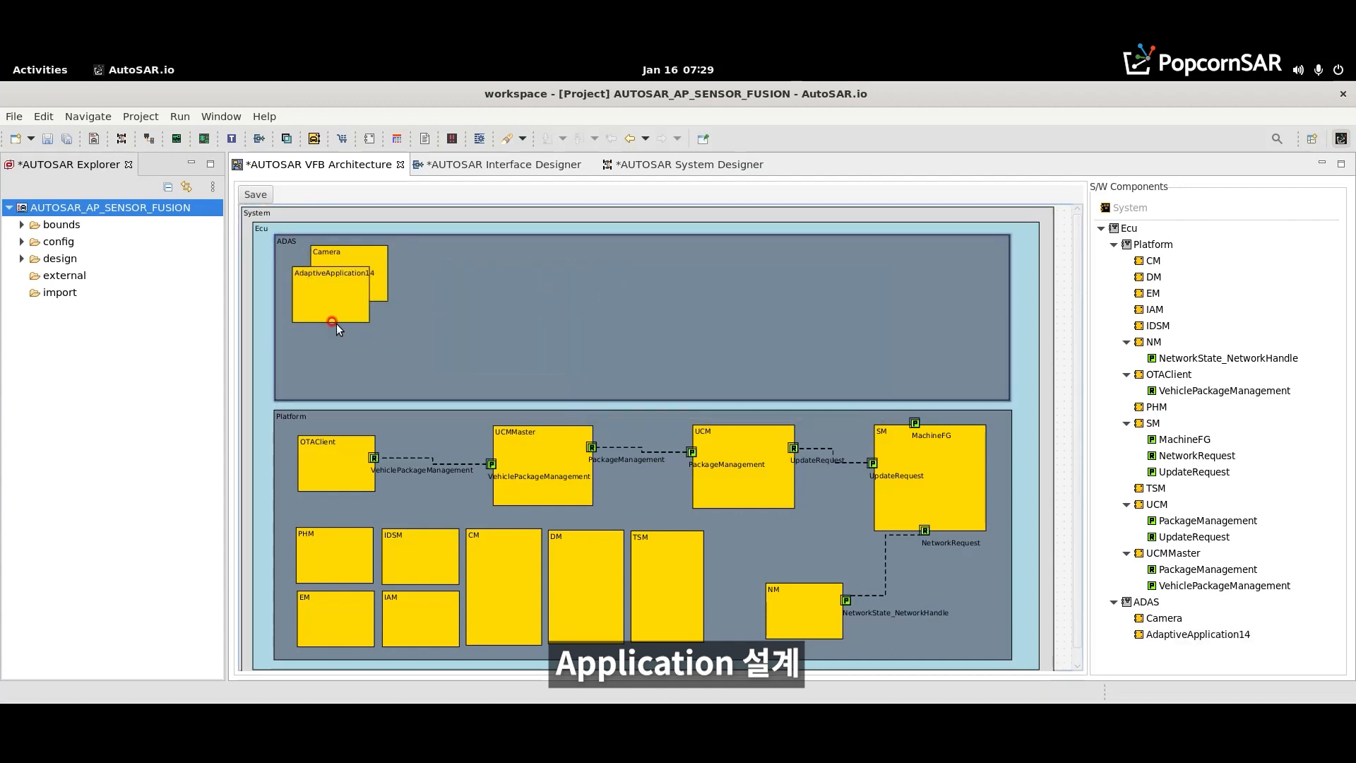
{"action": "left_click_drag", "start_coordinate": [321, 311], "coordinate": [461, 287]}
{"action": "left_click_drag", "start_coordinate": [454, 290], "coordinate": [454, 292]}
{"action": "double_click", "coordinate": [455, 256]}
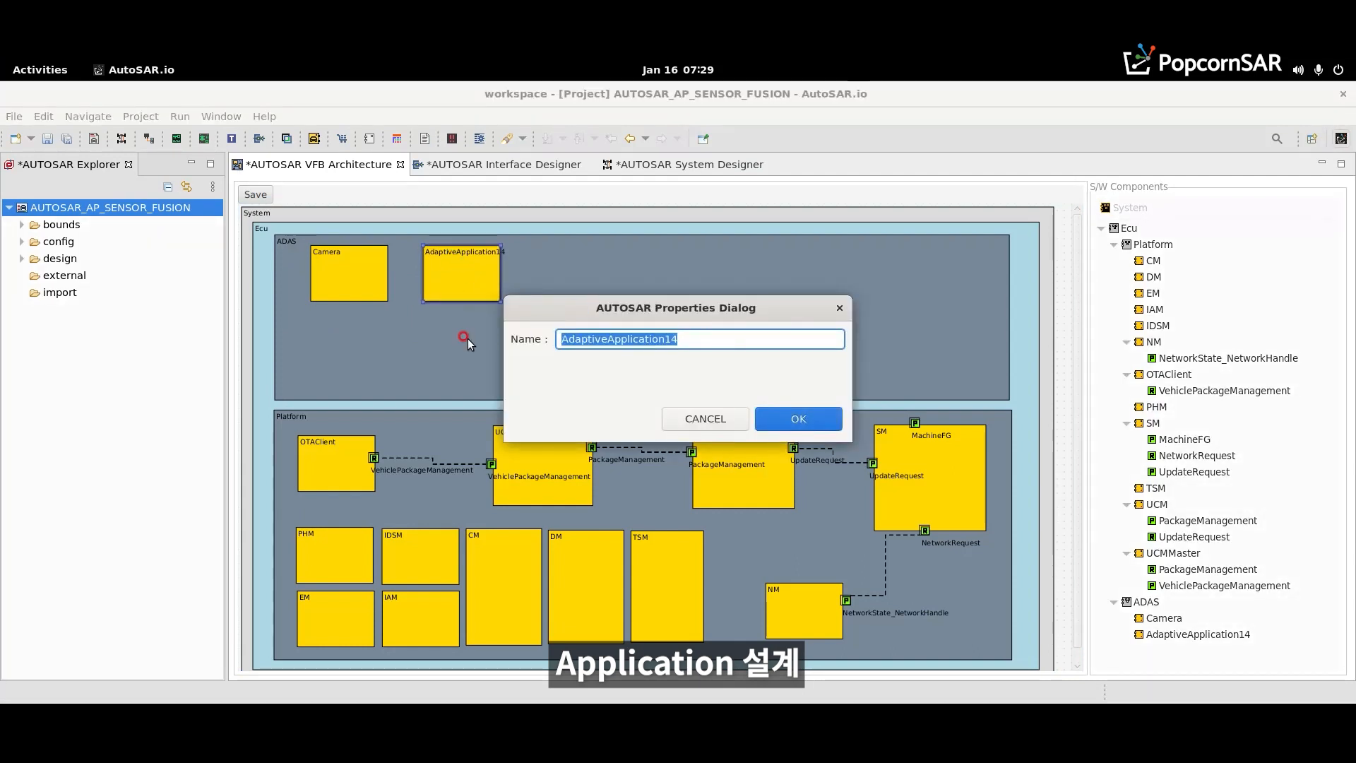
{"action": "type", "text": "Rada"}
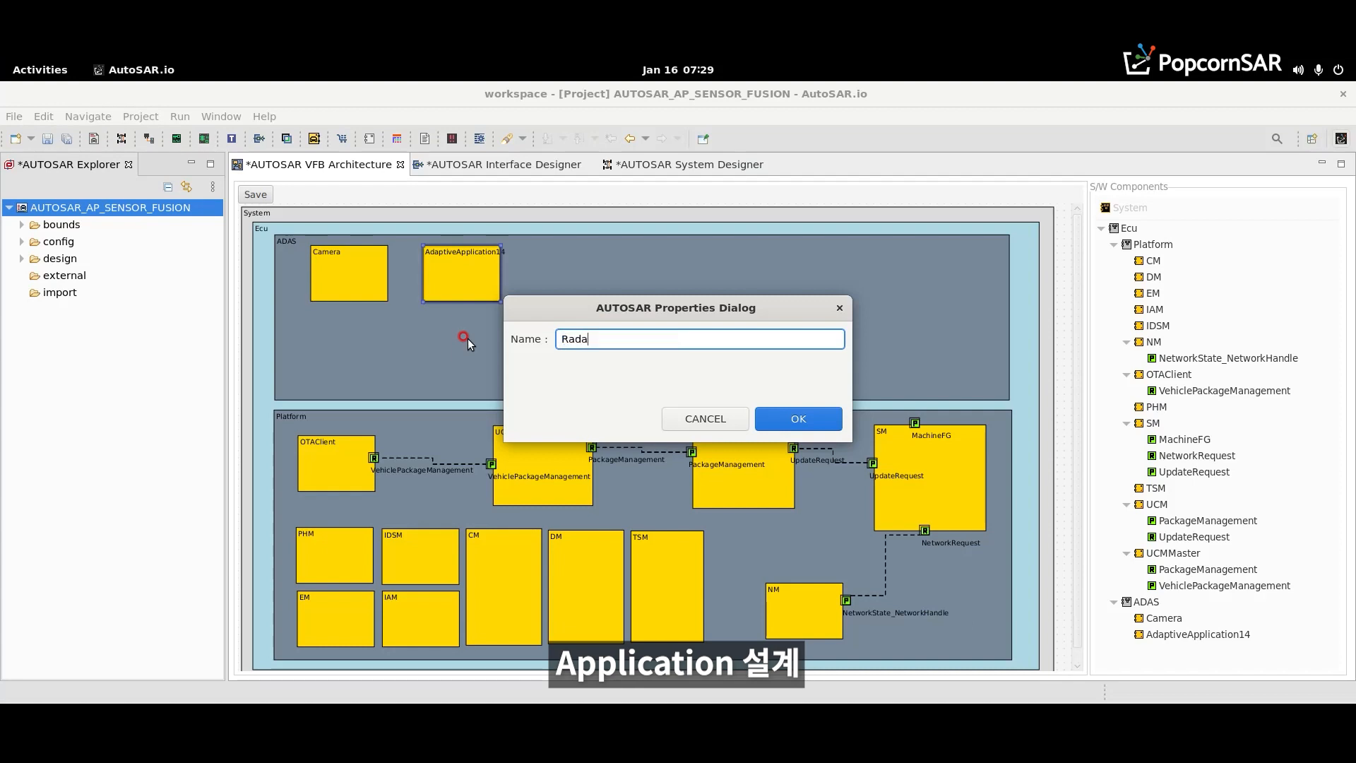
{"action": "left_click", "coordinate": [782, 416]}
- Add two more application components named Lidar and Ultrasonic to ADAS, in a row to the right of Radar
{"action": "left_click", "coordinate": [546, 328]}
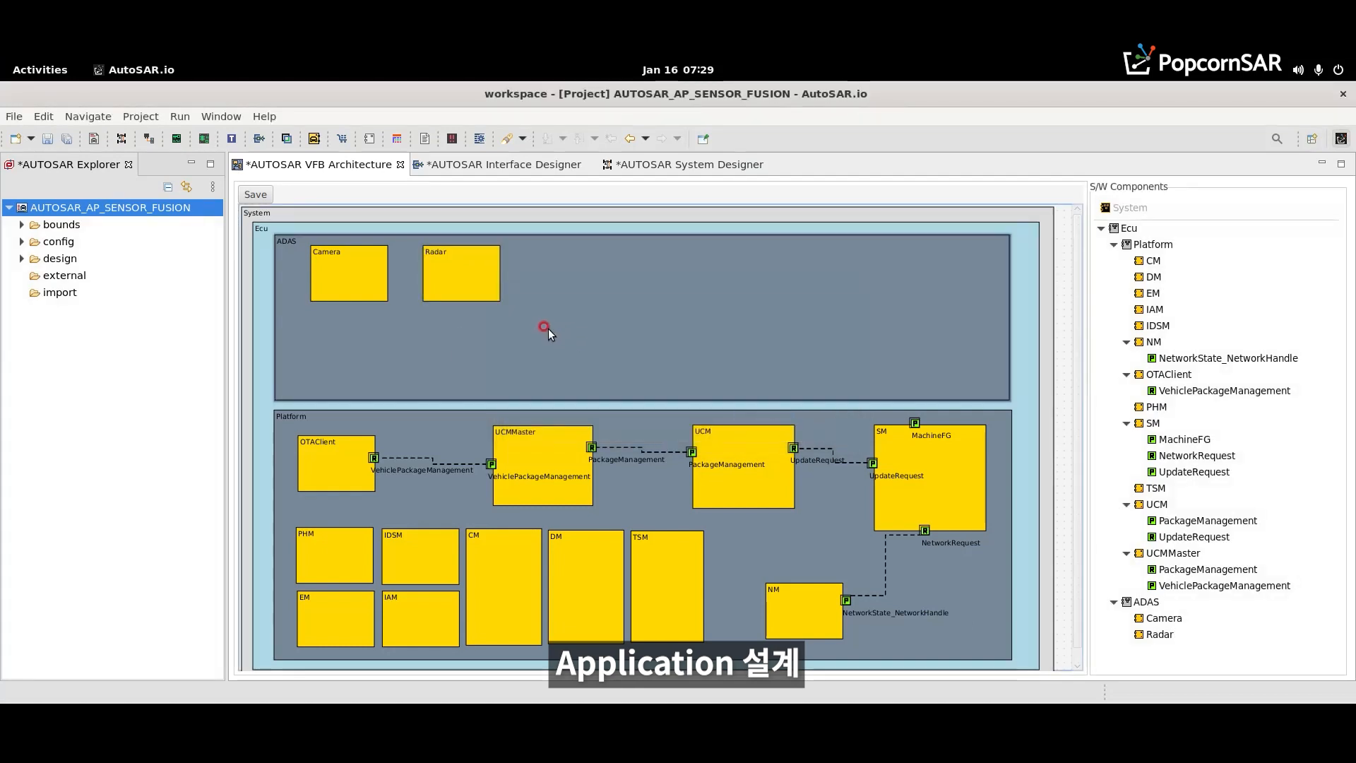
{"action": "right_click", "coordinate": [556, 270]}
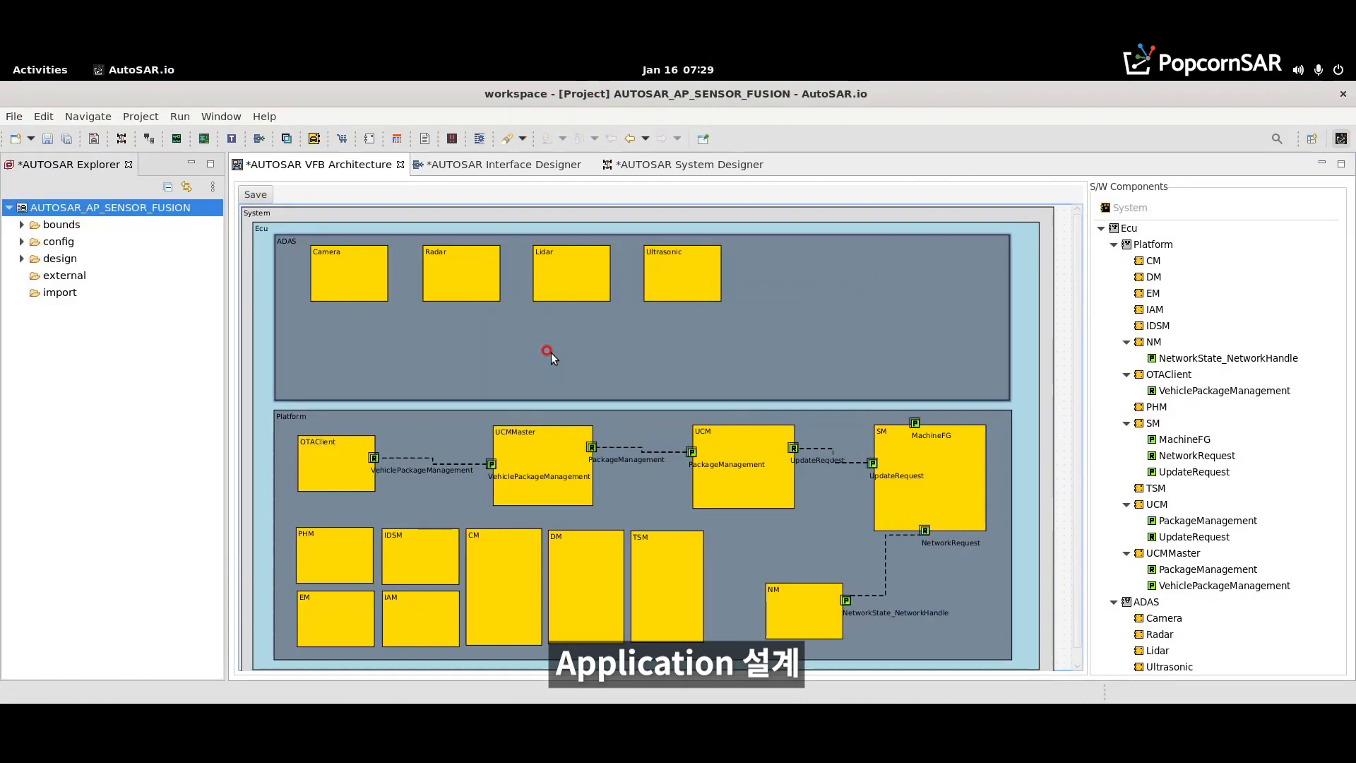
- Add a PPort to the Camera component in ADAS and place it on the component's lower edge
{"action": "right_click", "coordinate": [354, 288]}
{"action": "mouse_move", "coordinate": [387, 299]}
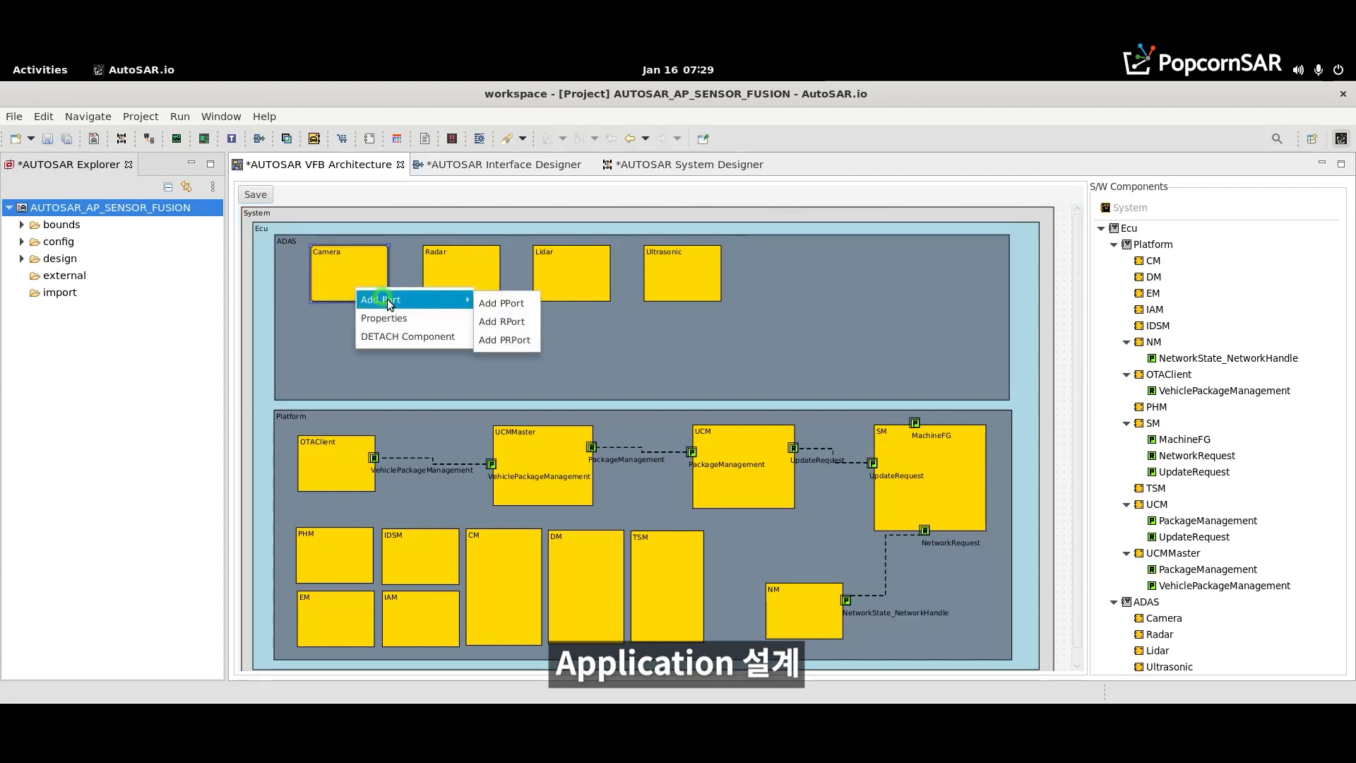
{"action": "left_click", "coordinate": [524, 305]}
{"action": "mouse_move", "coordinate": [388, 259]}
{"action": "left_mouse_down"}
{"action": "mouse_move", "coordinate": [383, 284]}
{"action": "mouse_move", "coordinate": [346, 301]}
{"action": "left_mouse_up"}
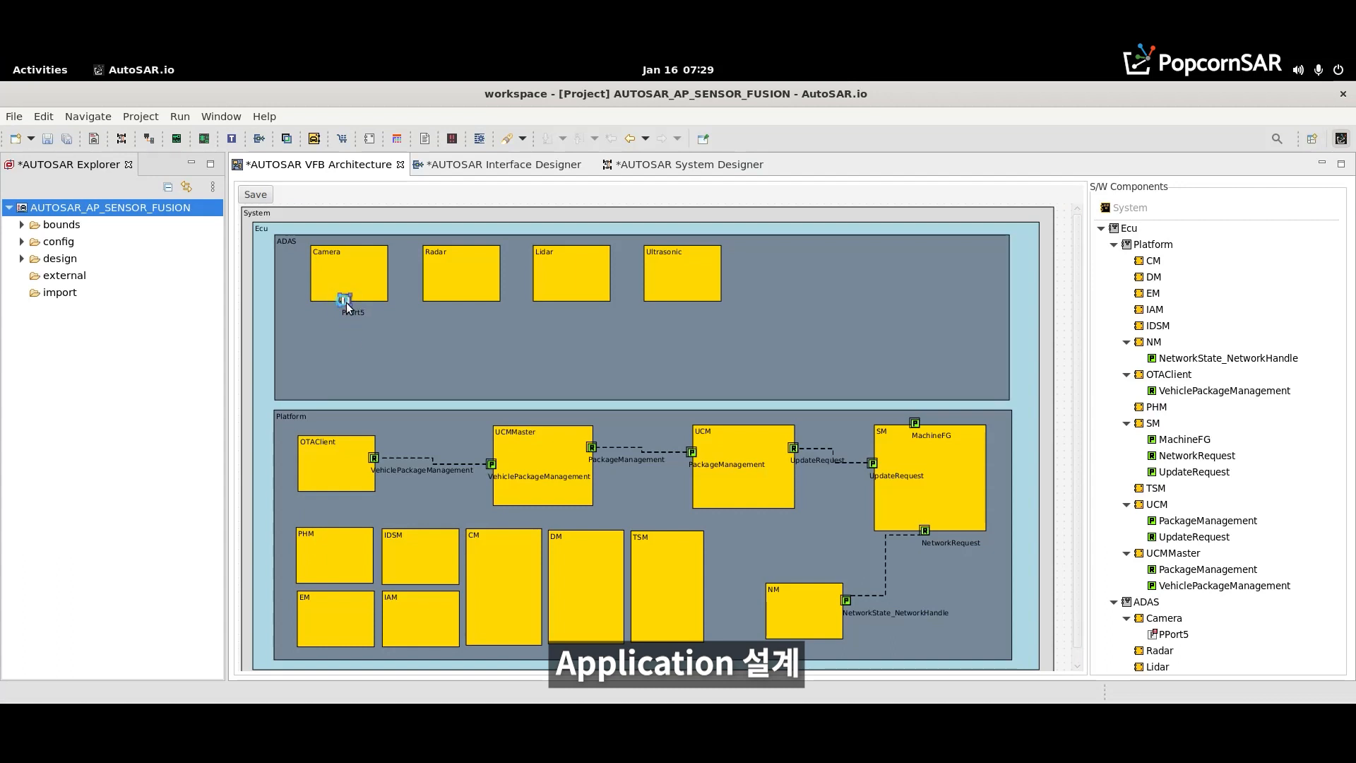
- Name the Camera component's port Camera, assign the Camera;ServiceInterface port interface and shift the port slightly along the lower edge
{"action": "double_click", "coordinate": [346, 302]}
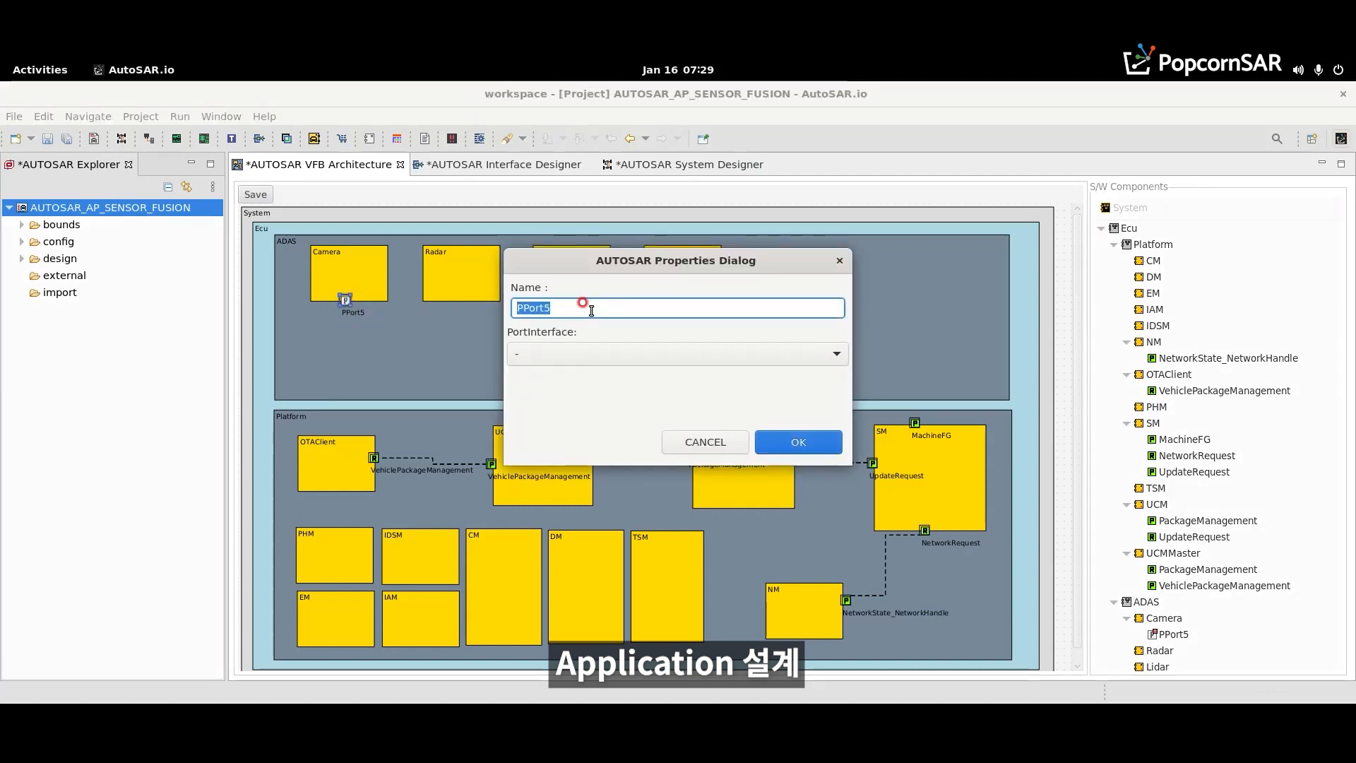
{"action": "left_click", "coordinate": [626, 358]}
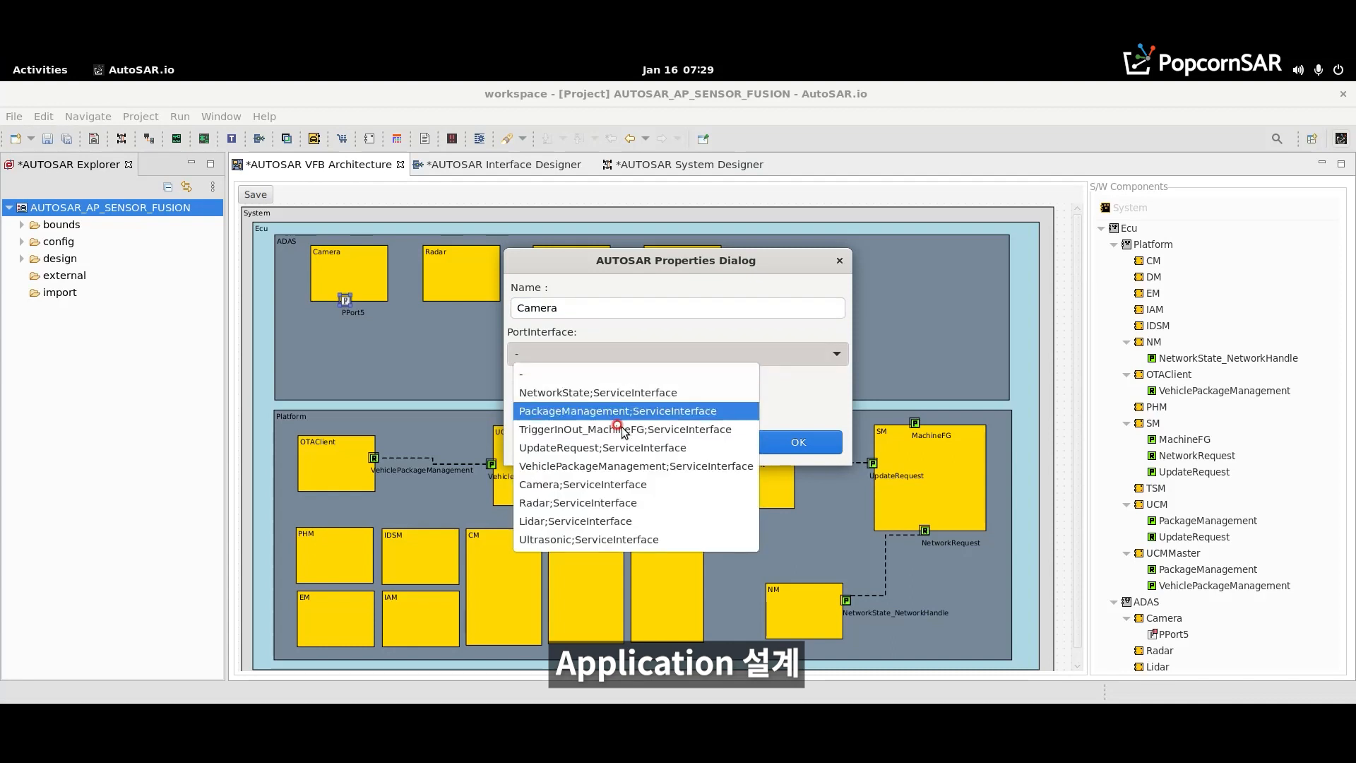
{"action": "left_click", "coordinate": [596, 486]}
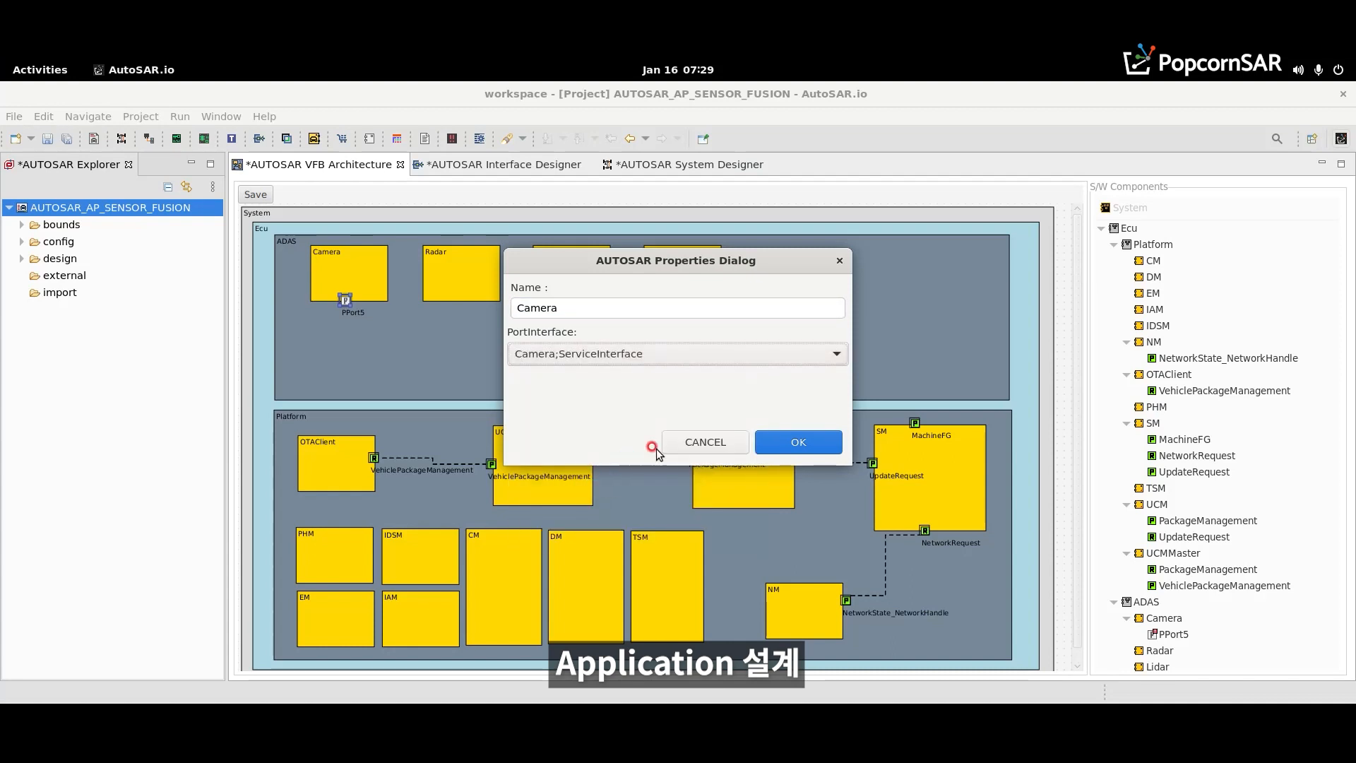
{"action": "left_click", "coordinate": [793, 442]}
{"action": "left_click", "coordinate": [431, 357]}
{"action": "left_click_drag", "start_coordinate": [342, 303], "coordinate": [351, 304]}
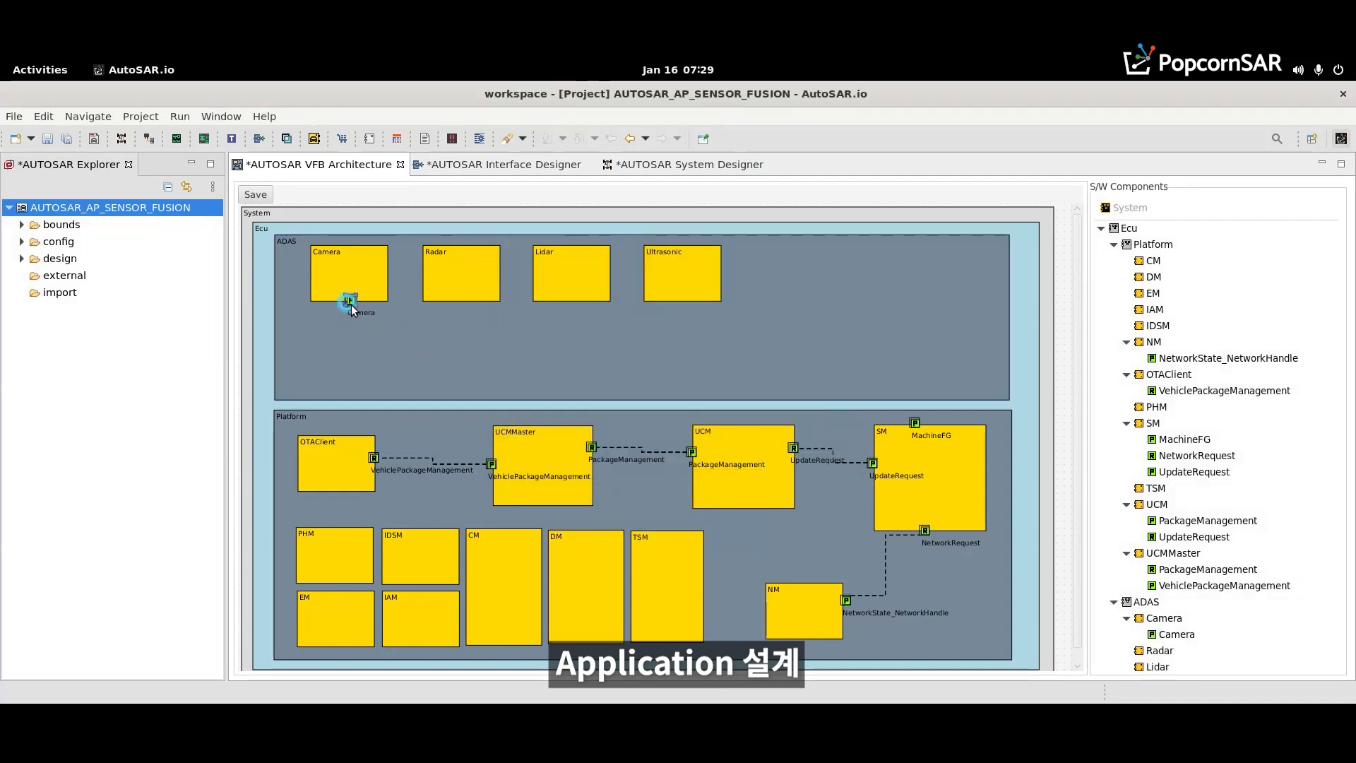
- Add a PPort to the Radar component and place it on the component's lower edge
{"action": "right_click", "coordinate": [469, 286]}
{"action": "mouse_move", "coordinate": [537, 298]}
{"action": "left_click", "coordinate": [614, 302]}
{"action": "left_click", "coordinate": [472, 298]}
{"action": "left_click_drag", "start_coordinate": [469, 303], "coordinate": [469, 301]}
- Name the Radar component's port Radar and assign the Radar;ServiceInterface port interface
{"action": "double_click", "coordinate": [467, 301]}
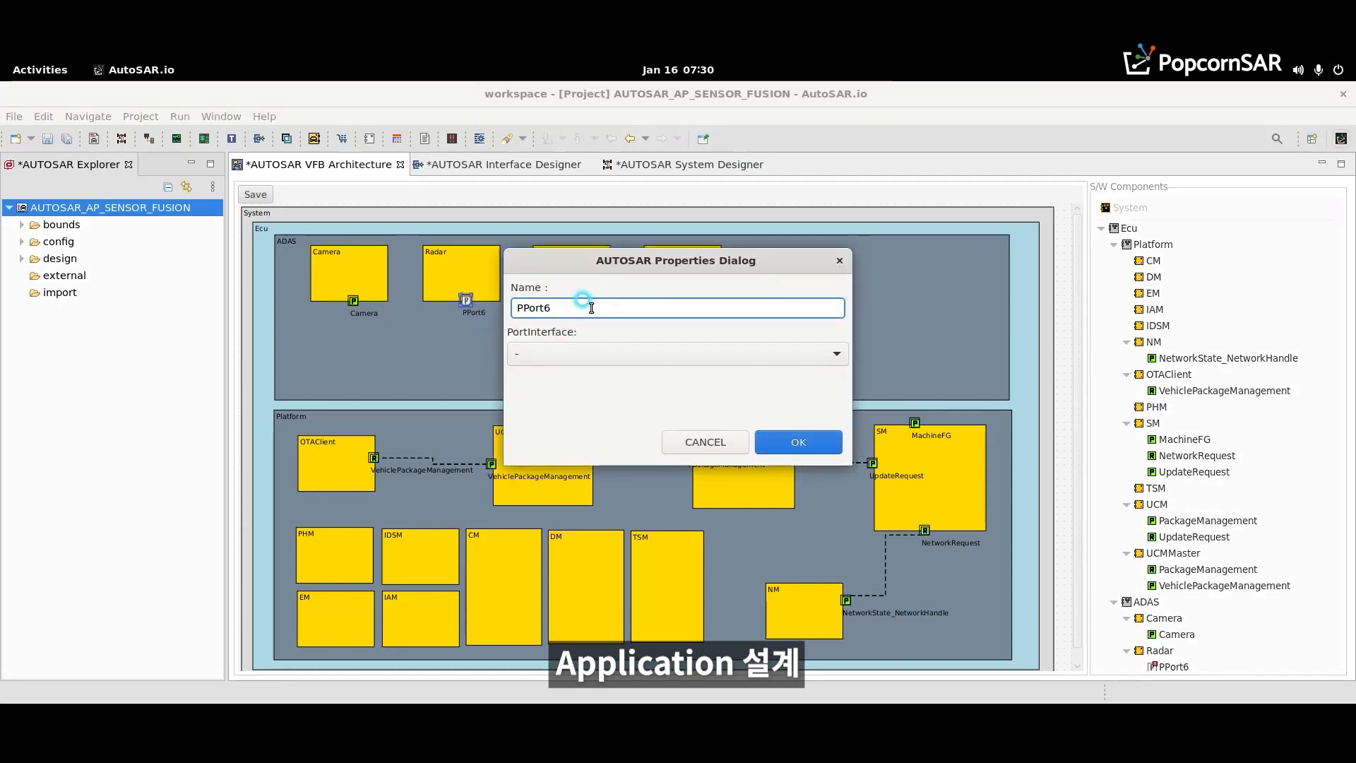
{"action": "type", "text": "Radar"}
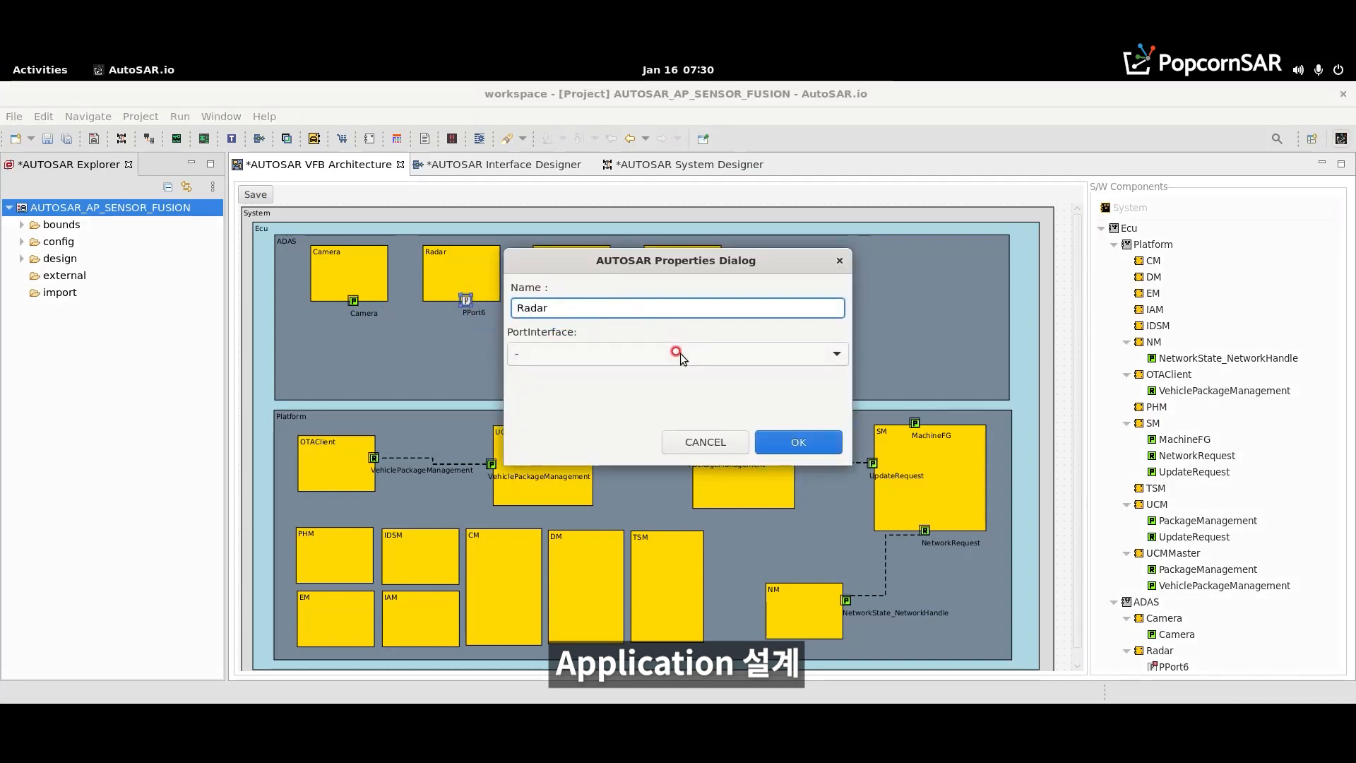
{"action": "left_click", "coordinate": [680, 353]}
{"action": "left_click", "coordinate": [627, 503]}
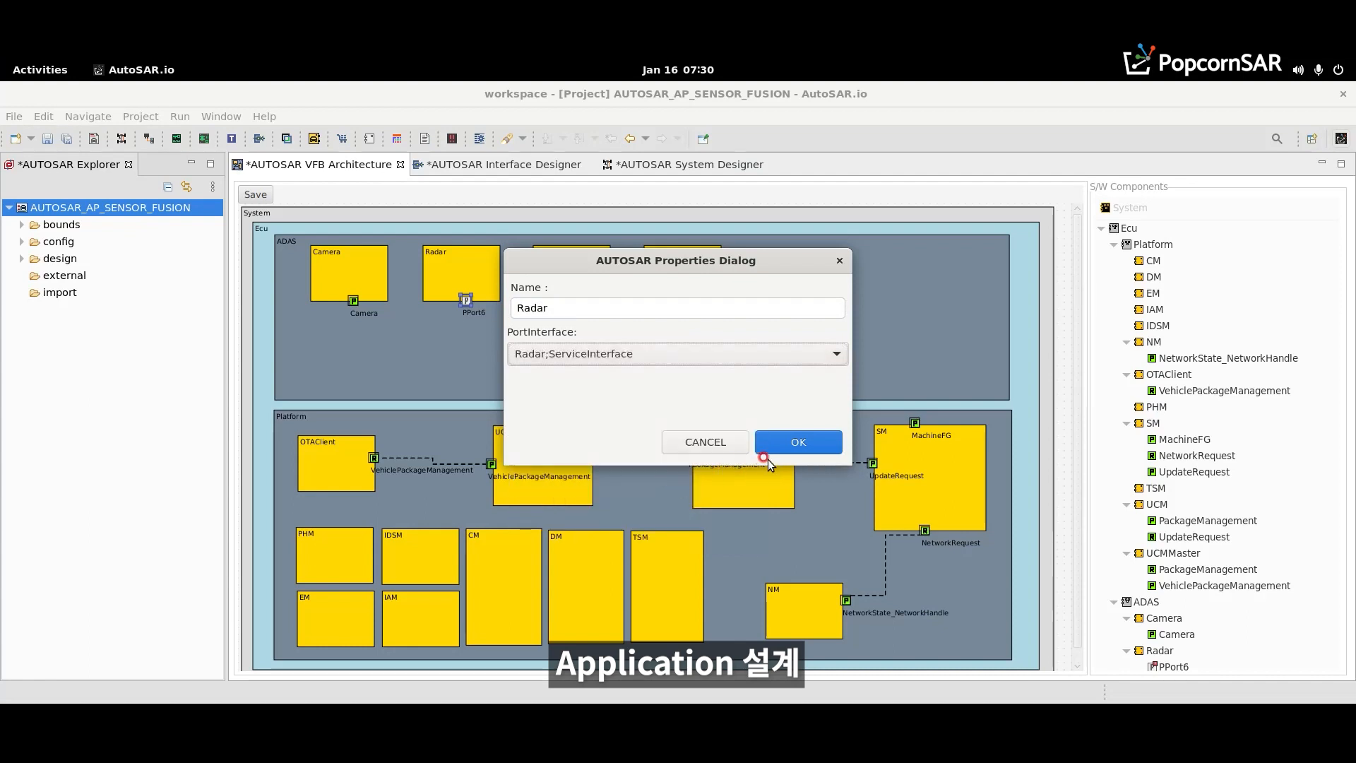
{"action": "left_click", "coordinate": [794, 443]}
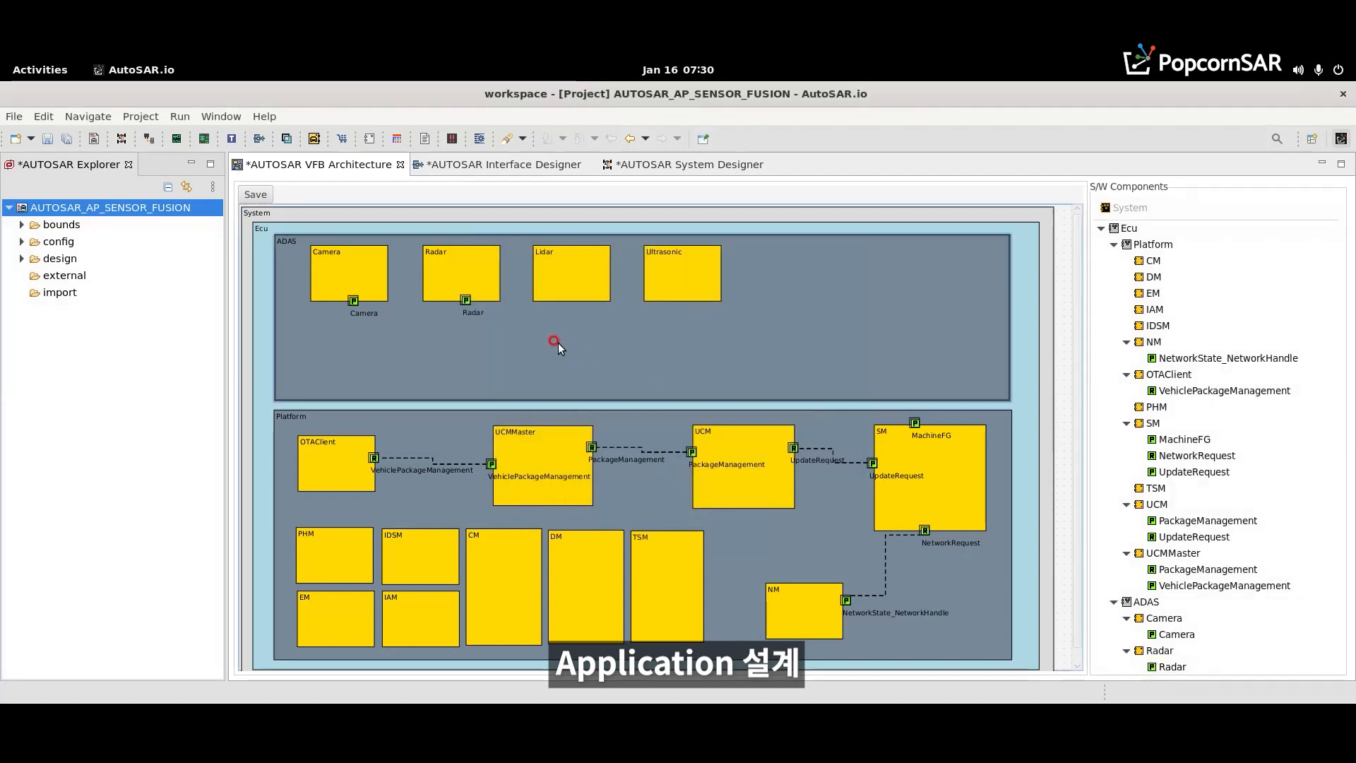
- Add PPorts named Lidar and Ultrasonic to the matching components' lower edges, assigning each its same-named ServiceInterface
{"action": "right_click", "coordinate": [561, 281]}
{"action": "mouse_move", "coordinate": [579, 292]}
{"action": "left_click", "coordinate": [706, 299]}
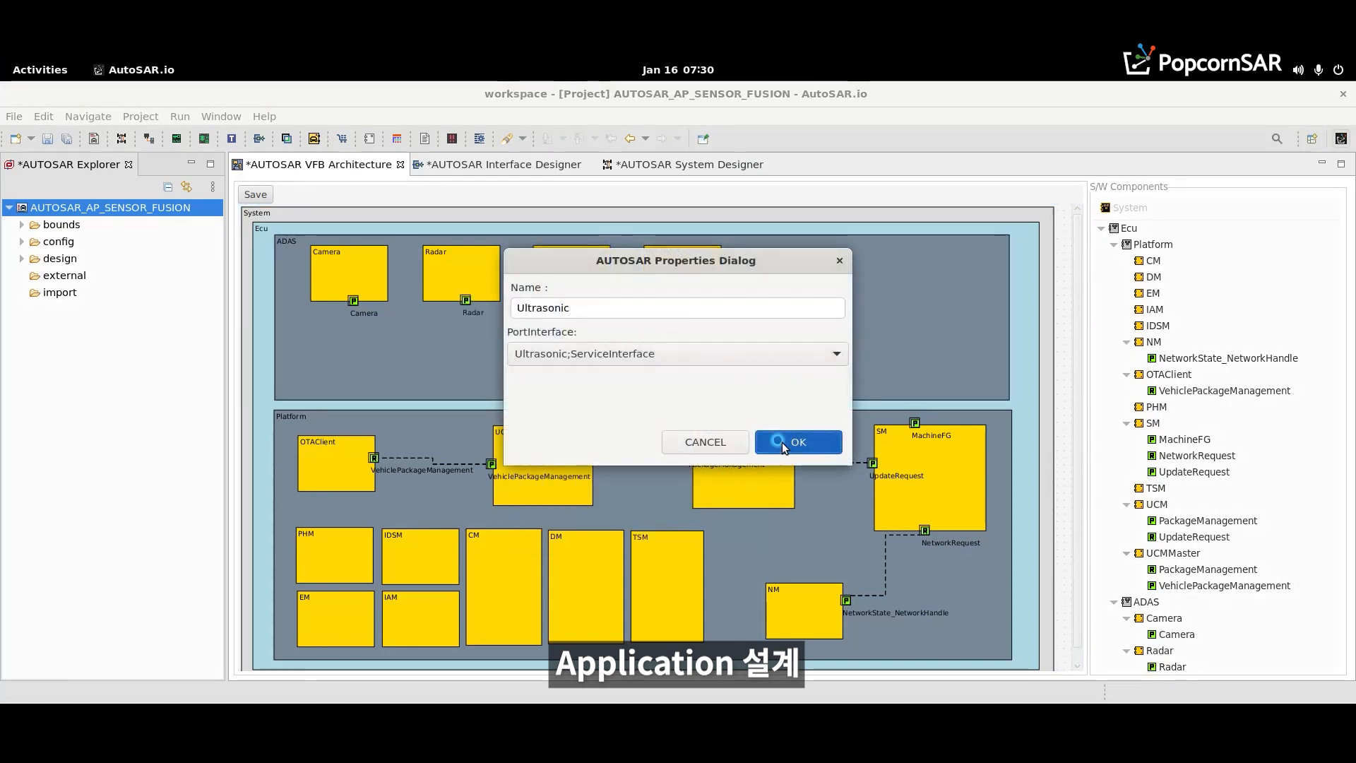
{"action": "left_click", "coordinate": [782, 442]}
{"action": "left_click", "coordinate": [611, 369]}
{"action": "left_click", "coordinate": [450, 345]}
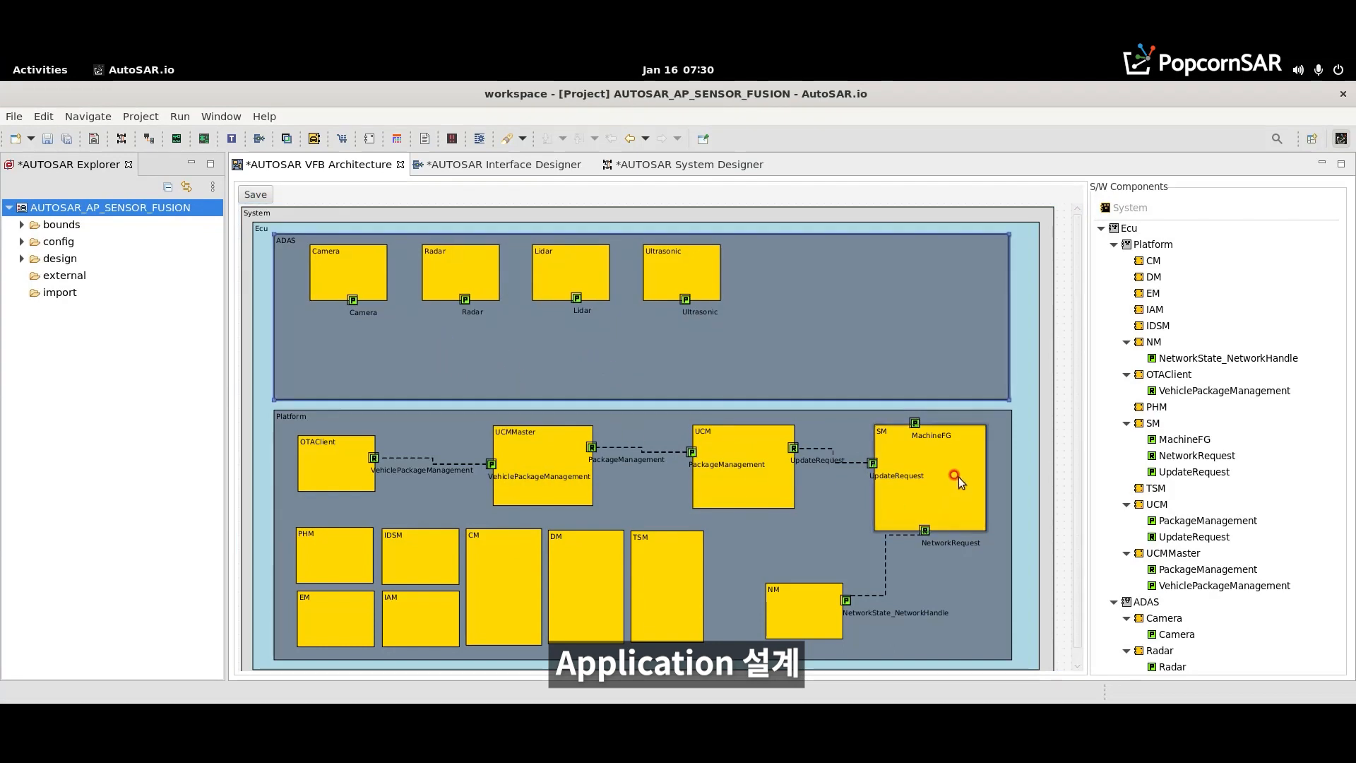
- Enlarge the Ecu composition slightly at its lower-right corner and shift the Platform composition slightly down and right within it
{"action": "left_click_drag", "start_coordinate": [1078, 499], "coordinate": [1077, 526]}
{"action": "left_click", "coordinate": [1044, 664]}
{"action": "left_click", "coordinate": [1075, 664]}
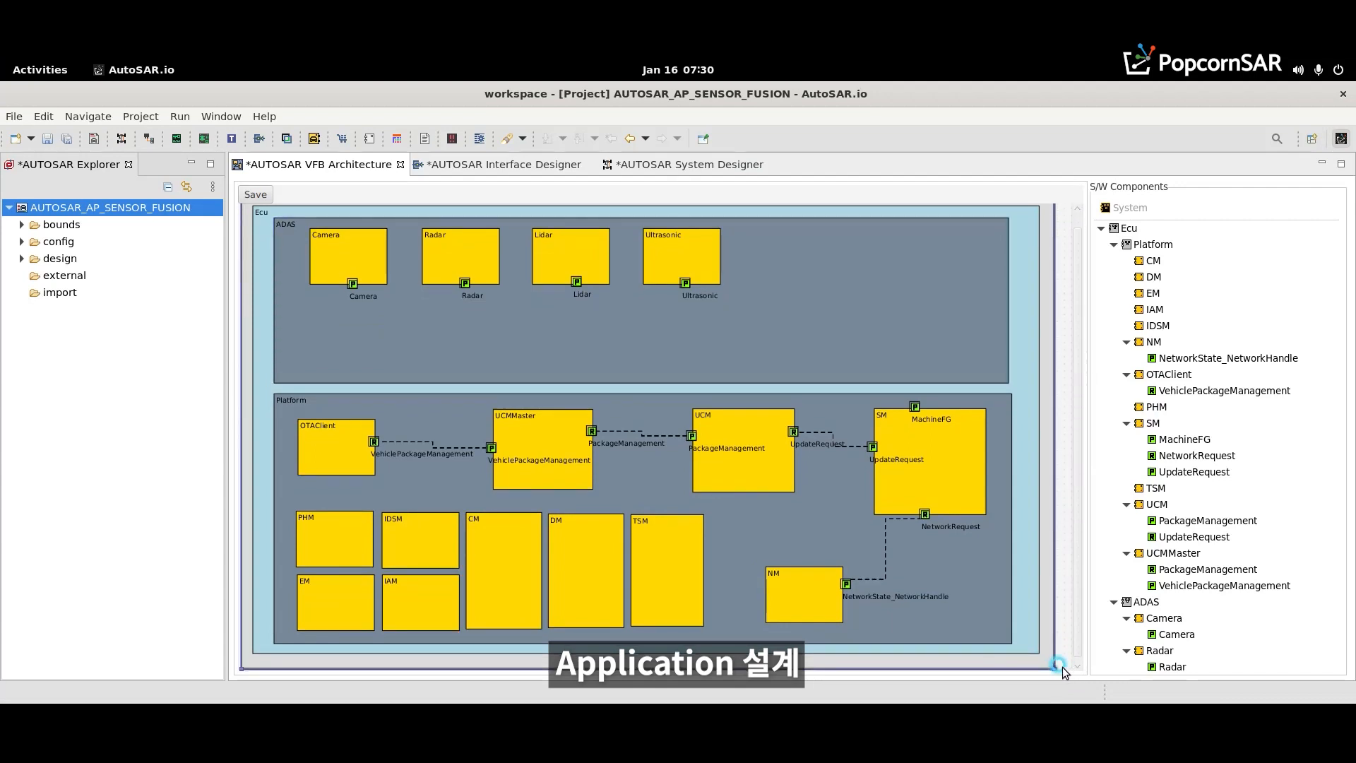
{"action": "left_click_drag", "start_coordinate": [1036, 649], "coordinate": [1043, 656]}
{"action": "left_click", "coordinate": [996, 626]}
{"action": "left_click_drag", "start_coordinate": [982, 619], "coordinate": [986, 620]}
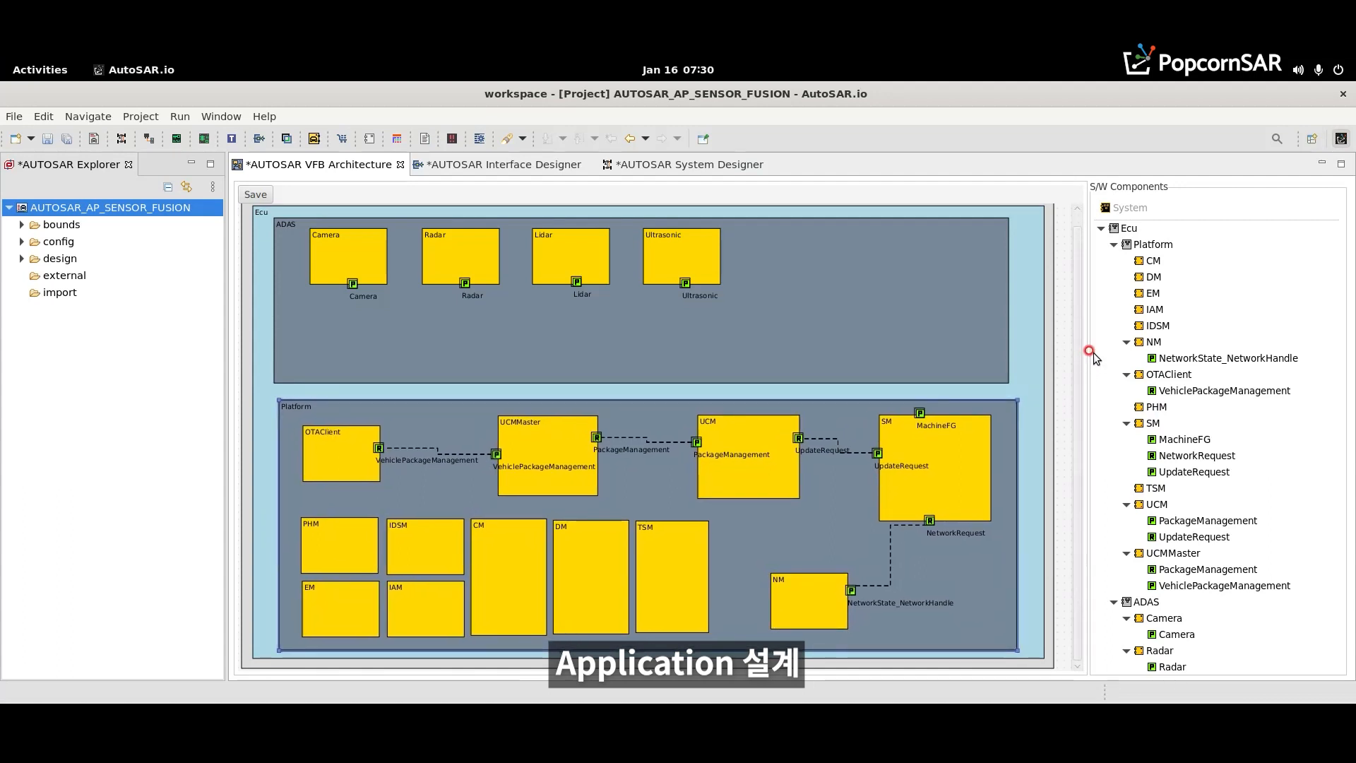
- Shift the ADAS composition into line with Platform and enlarge it to Platform's width, ending just above Platform
{"action": "left_click_drag", "start_coordinate": [1076, 338], "coordinate": [1075, 294]}
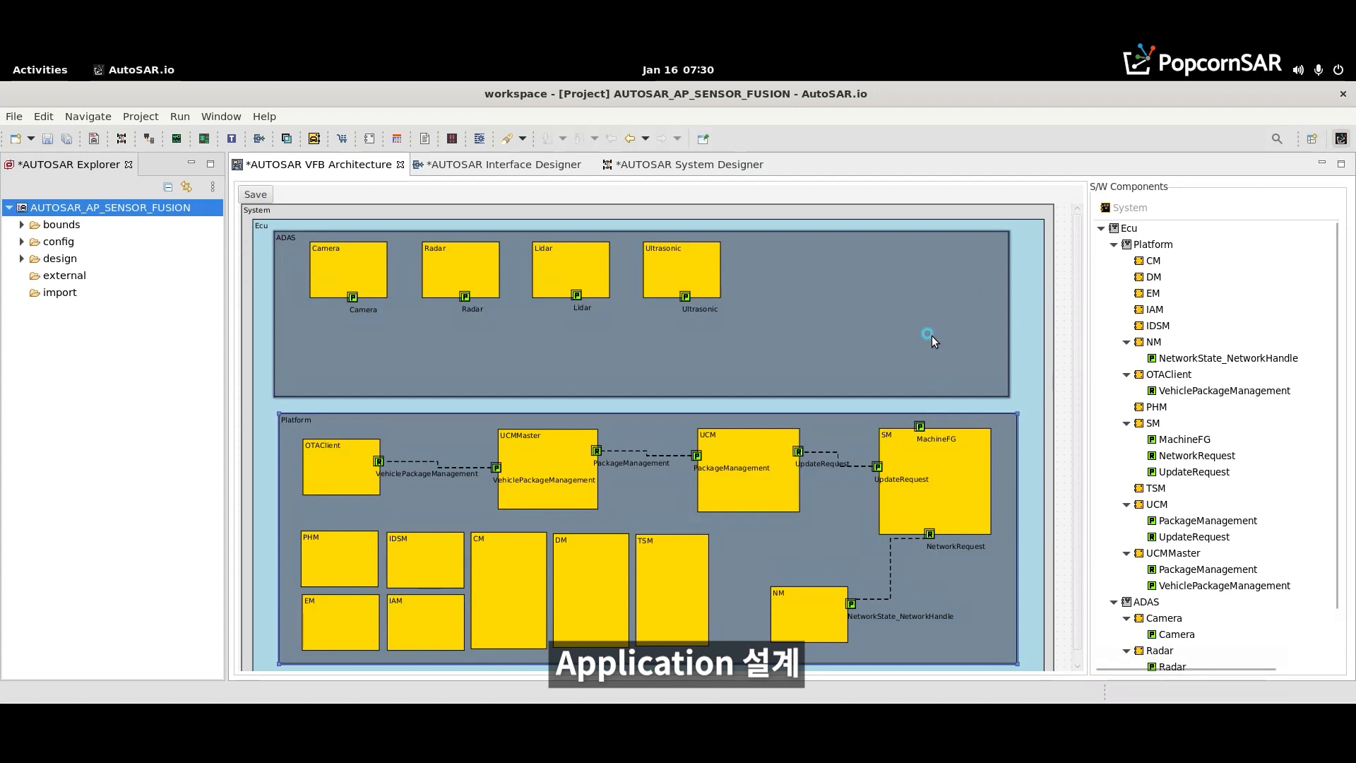
{"action": "left_click_drag", "start_coordinate": [930, 336], "coordinate": [934, 332]}
{"action": "left_click_drag", "start_coordinate": [1014, 396], "coordinate": [1017, 409]}
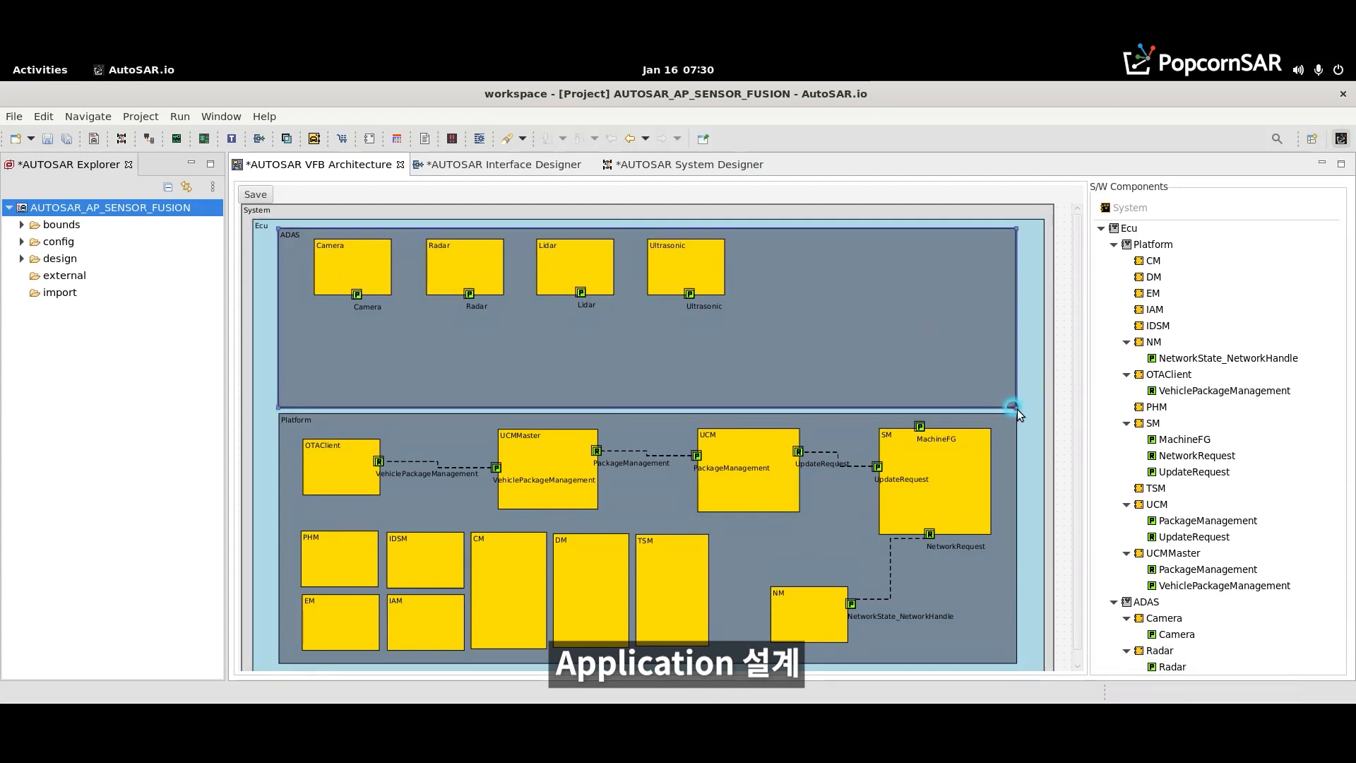
- Add another AdaptiveApplication component to ADAS and place it below the Radar component
{"action": "right_click", "coordinate": [457, 338]}
{"action": "mouse_move", "coordinate": [480, 352]}
{"action": "left_click", "coordinate": [706, 376]}
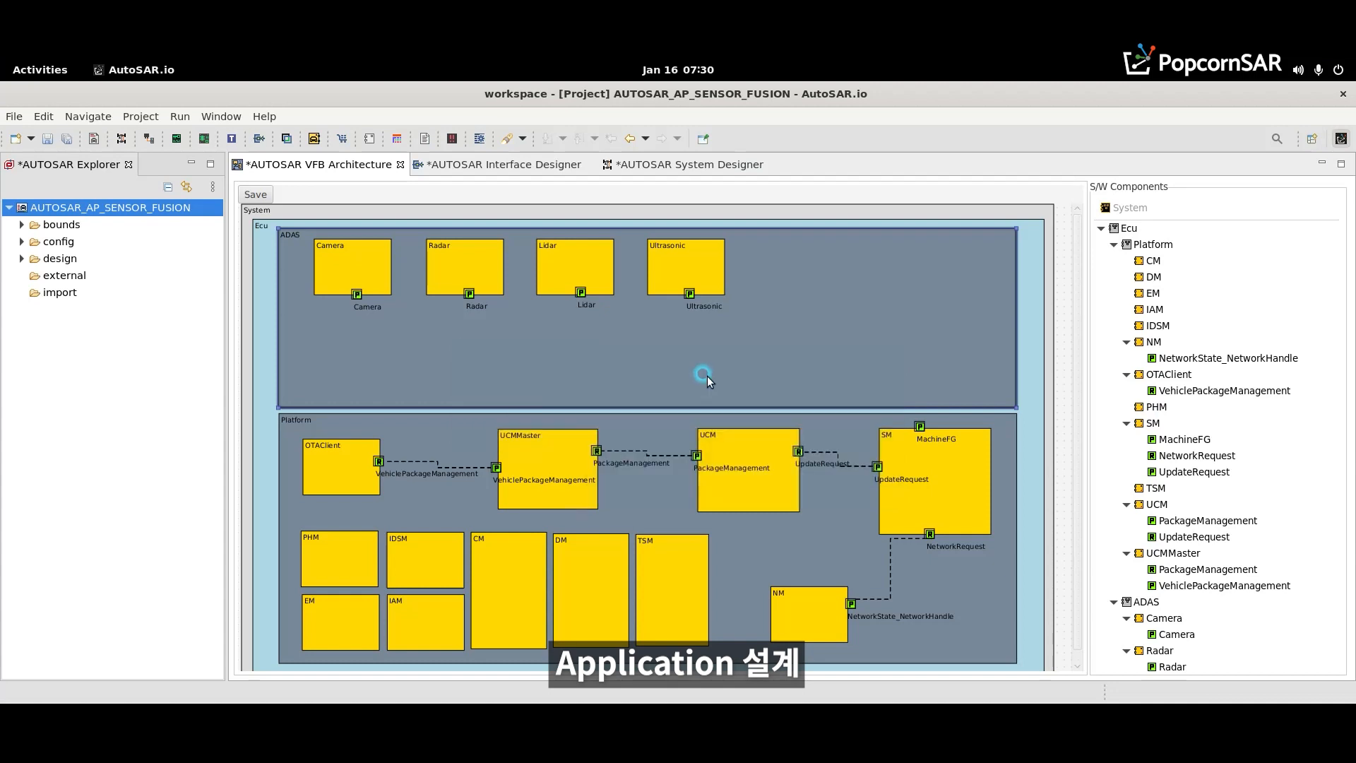
{"action": "left_click_drag", "start_coordinate": [355, 353], "coordinate": [464, 358]}
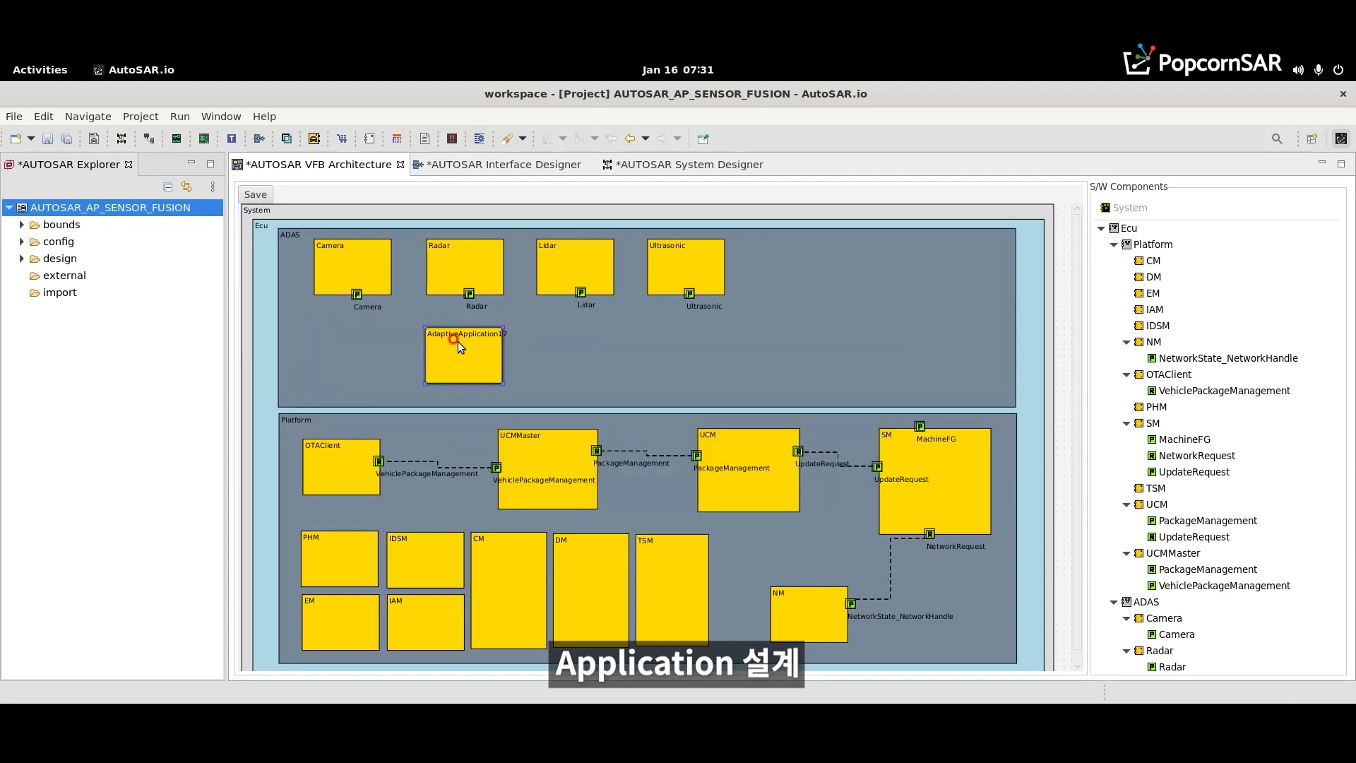
- Rename the new component below Radar as Fusion and stretch it into a wide block beneath the four sensor components
{"action": "double_click", "coordinate": [458, 341]}
{"action": "key", "text": "ctrl+a"}
{"action": "key", "text": "BackSpace"}
{"action": "type", "text": "Fusi"}
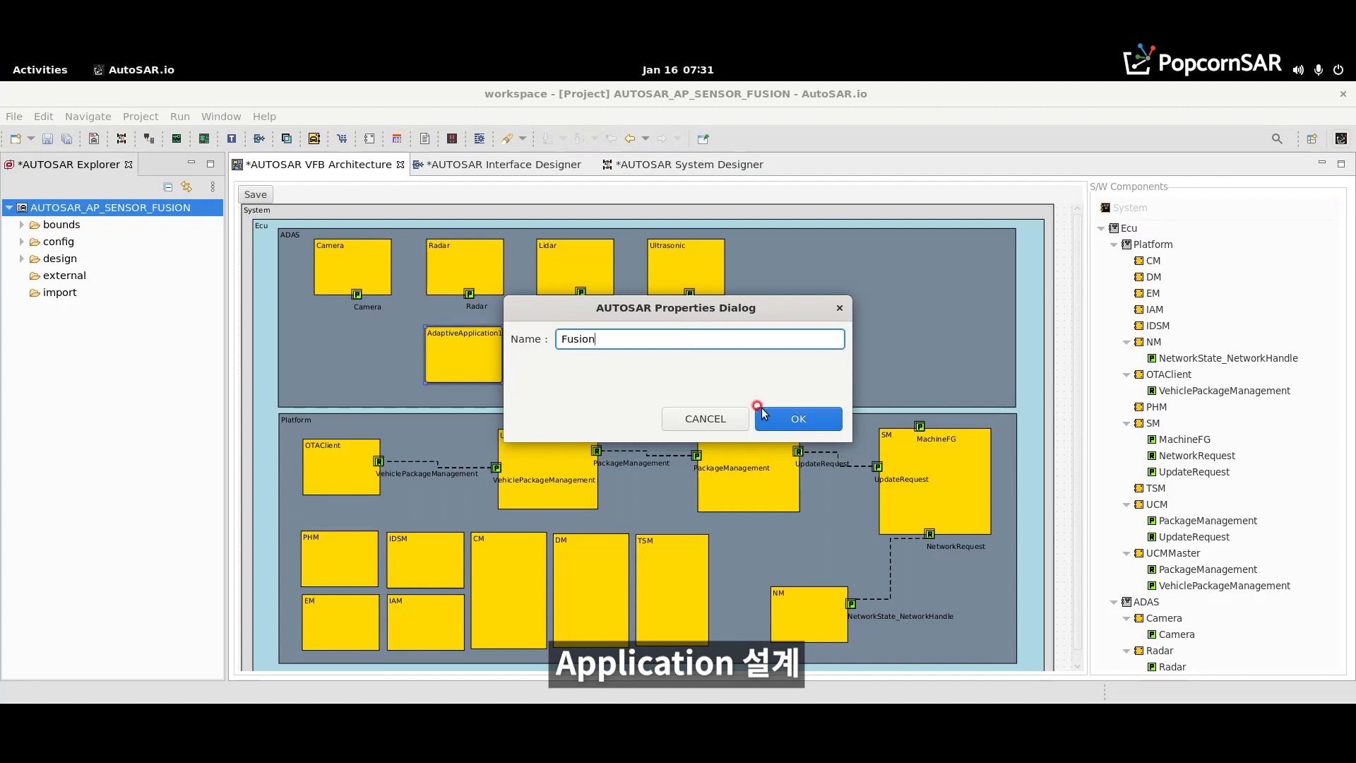
{"action": "type", "text": "on"}
{"action": "left_click", "coordinate": [760, 410]}
{"action": "left_click_drag", "start_coordinate": [467, 367], "coordinate": [698, 396]}
{"action": "left_click_drag", "start_coordinate": [477, 348], "coordinate": [485, 353]}
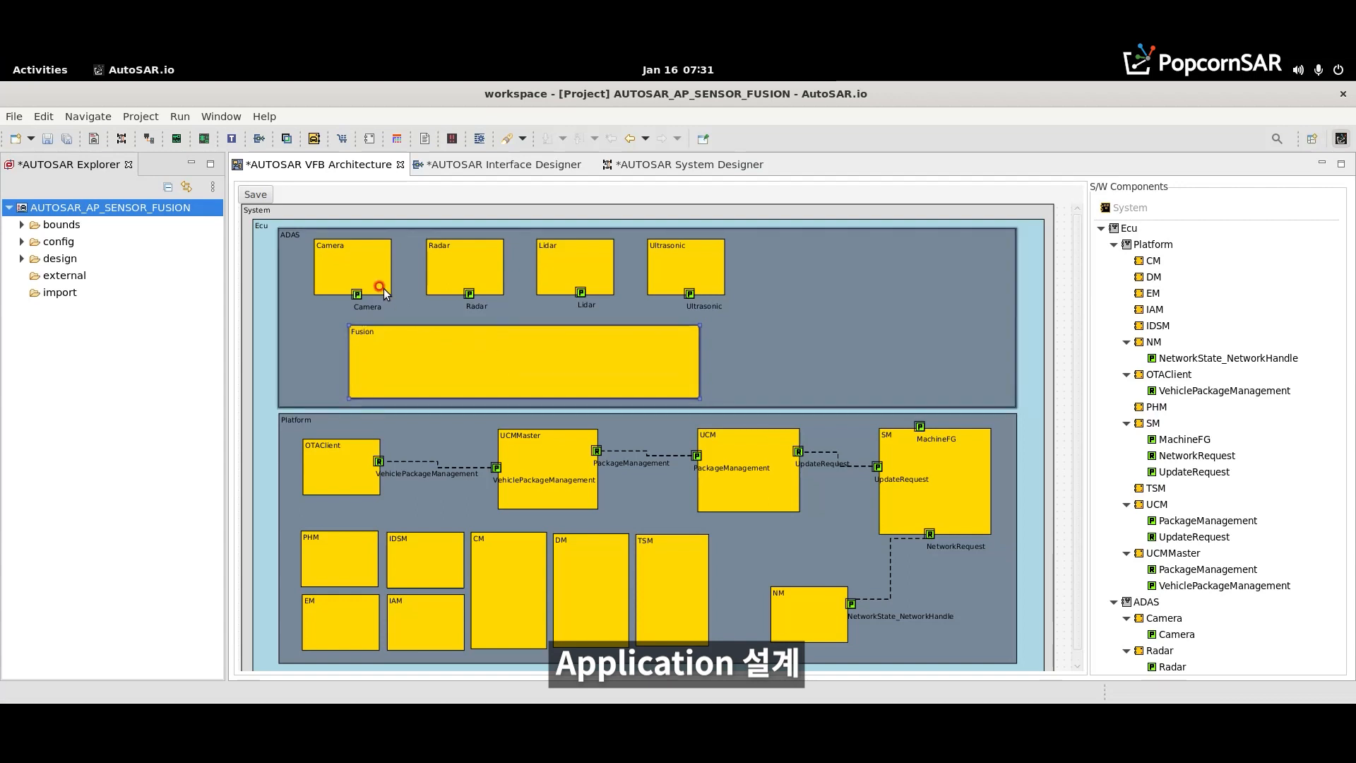
- Add two RPorts to the Fusion component and place them side by side on the left half of its upper edge
{"action": "right_click", "coordinate": [484, 353]}
{"action": "mouse_move", "coordinate": [551, 367]}
{"action": "left_click", "coordinate": [634, 389]}
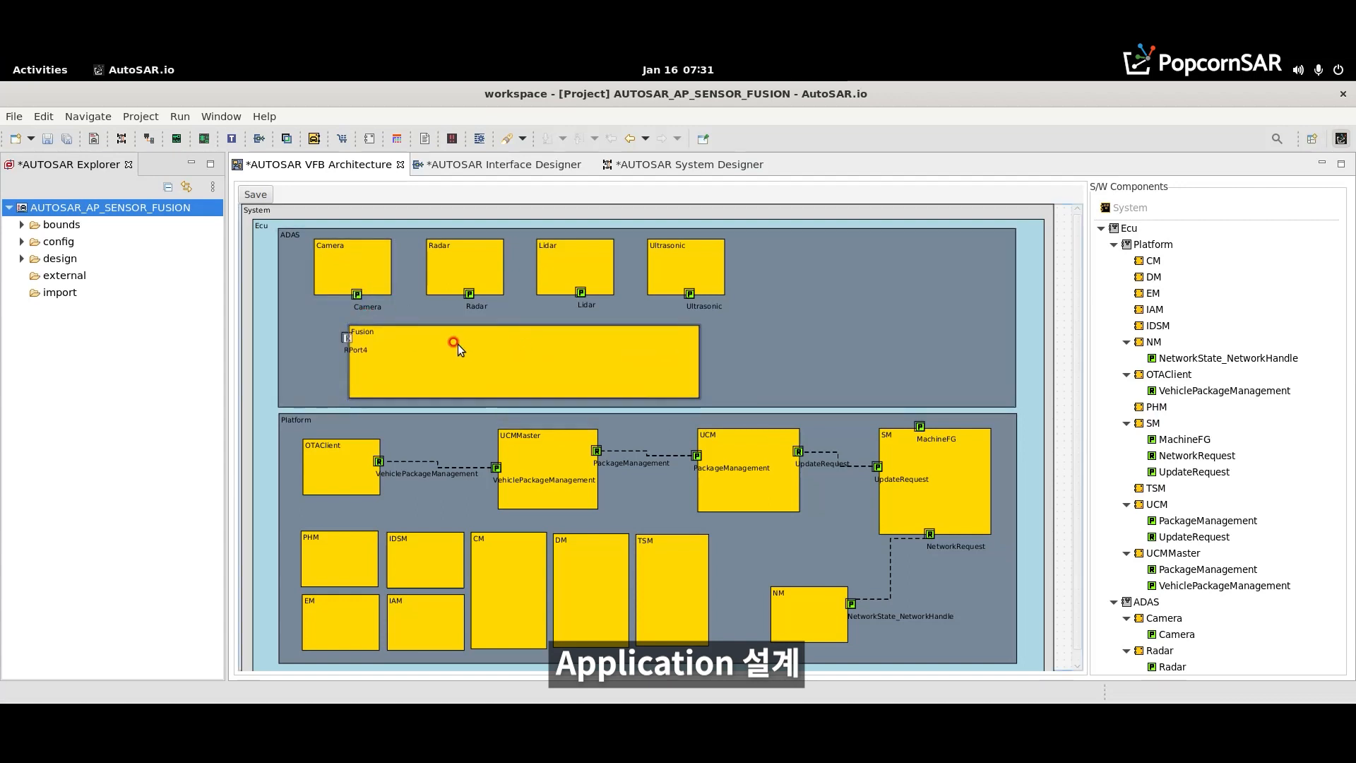
{"action": "left_click", "coordinate": [432, 323]}
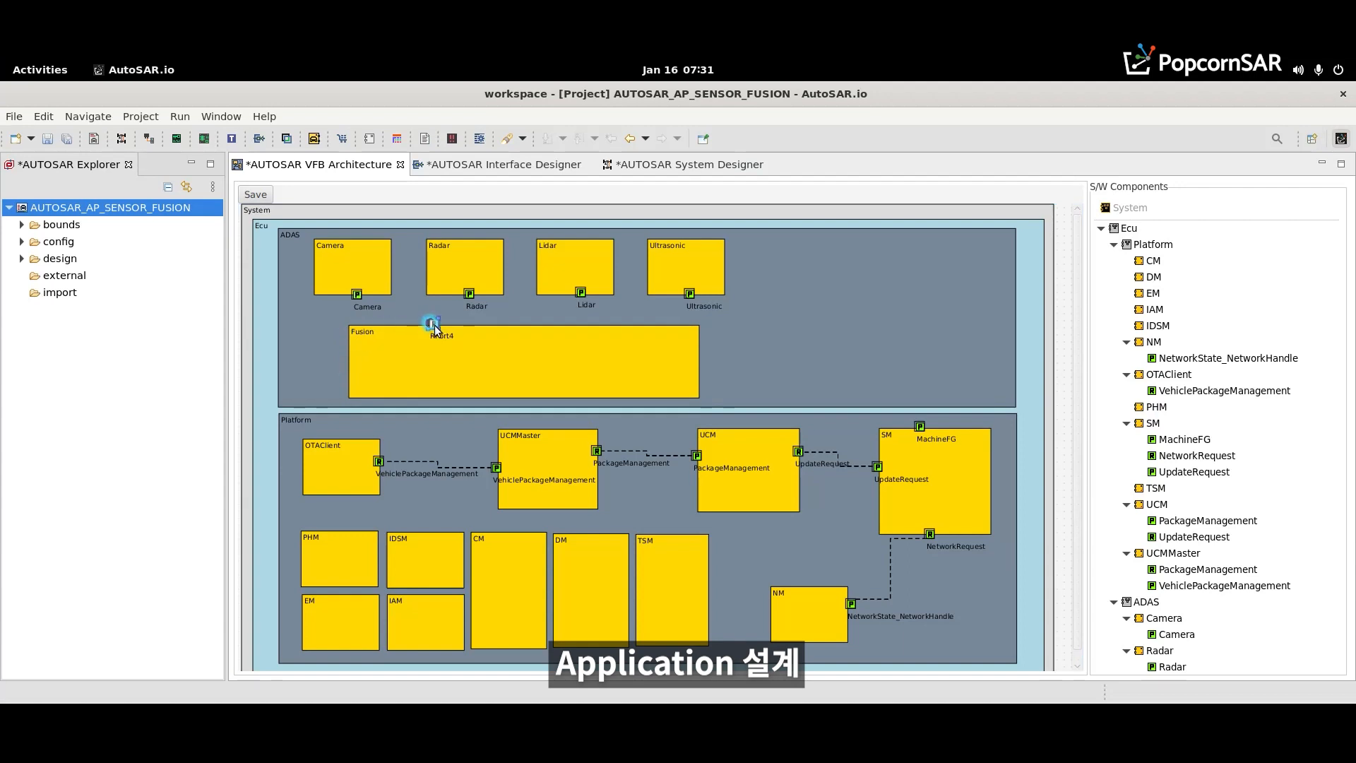
{"action": "right_click", "coordinate": [483, 350]}
{"action": "mouse_move", "coordinate": [523, 364]}
{"action": "left_click", "coordinate": [628, 365]}
{"action": "left_click", "coordinate": [347, 336]}
{"action": "left_click_drag", "start_coordinate": [345, 345], "coordinate": [500, 326]}
- Add two more RPorts to Fusion and place them on the right half of its upper edge
{"action": "right_click", "coordinate": [573, 358]}
{"action": "mouse_move", "coordinate": [639, 368]}
{"action": "left_click", "coordinate": [721, 393]}
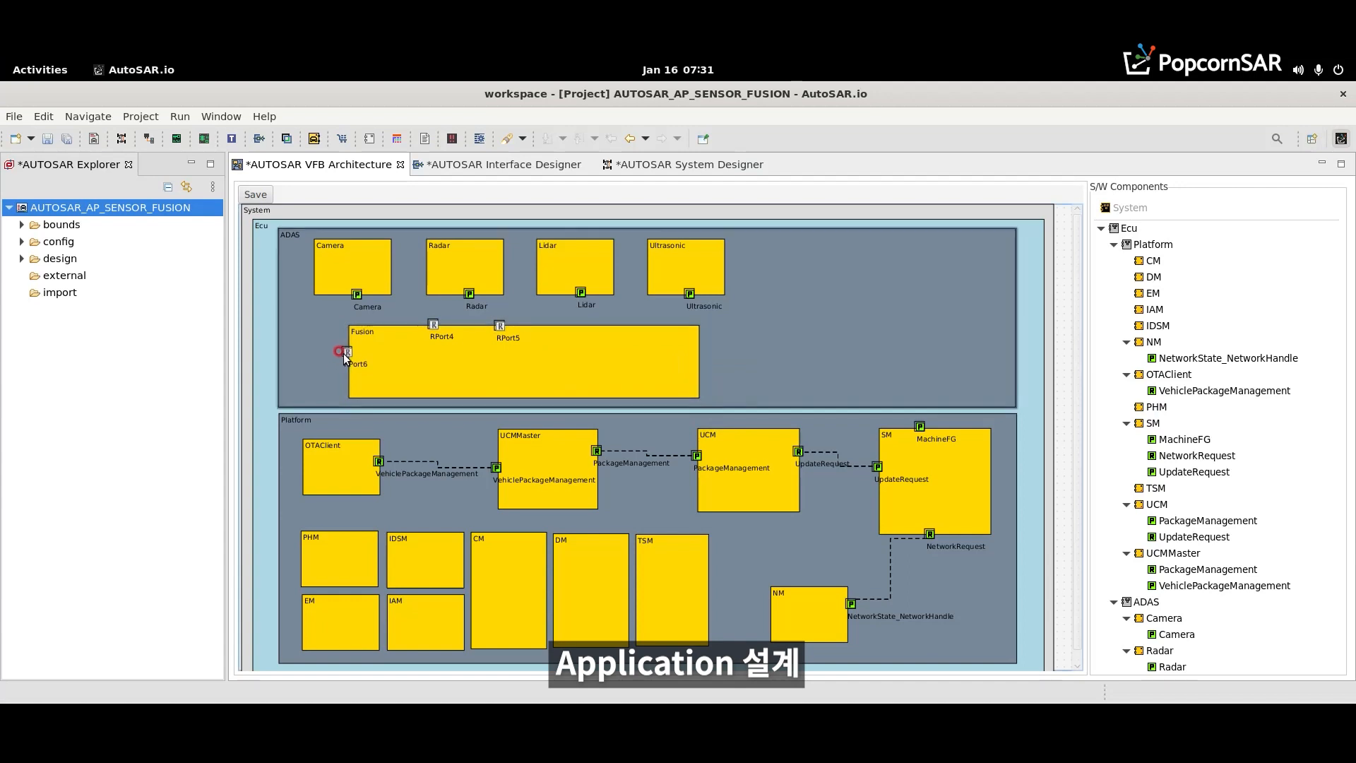
{"action": "left_click_drag", "start_coordinate": [473, 353], "coordinate": [553, 330]}
{"action": "right_click", "coordinate": [541, 364]}
{"action": "mouse_move", "coordinate": [582, 379]}
{"action": "left_click", "coordinate": [695, 395]}
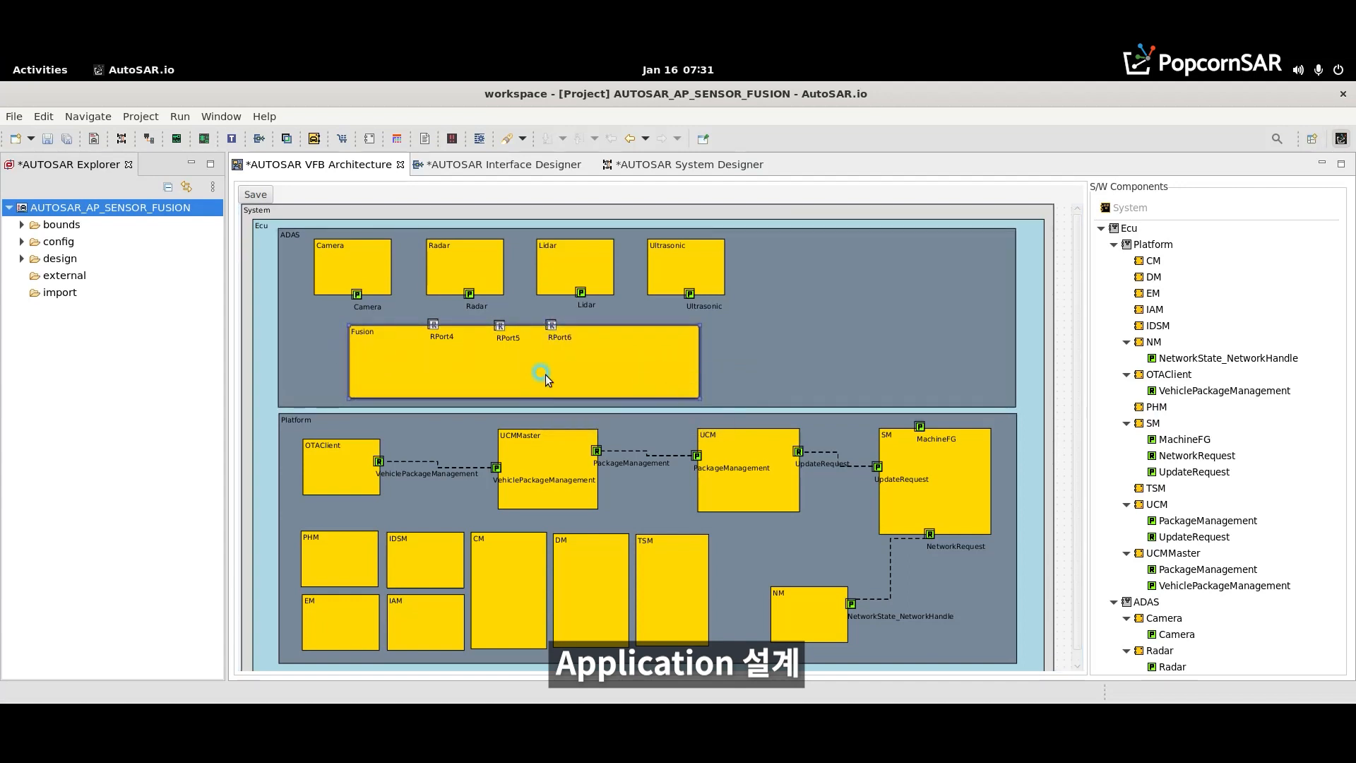
{"action": "left_click_drag", "start_coordinate": [349, 360], "coordinate": [609, 328]}
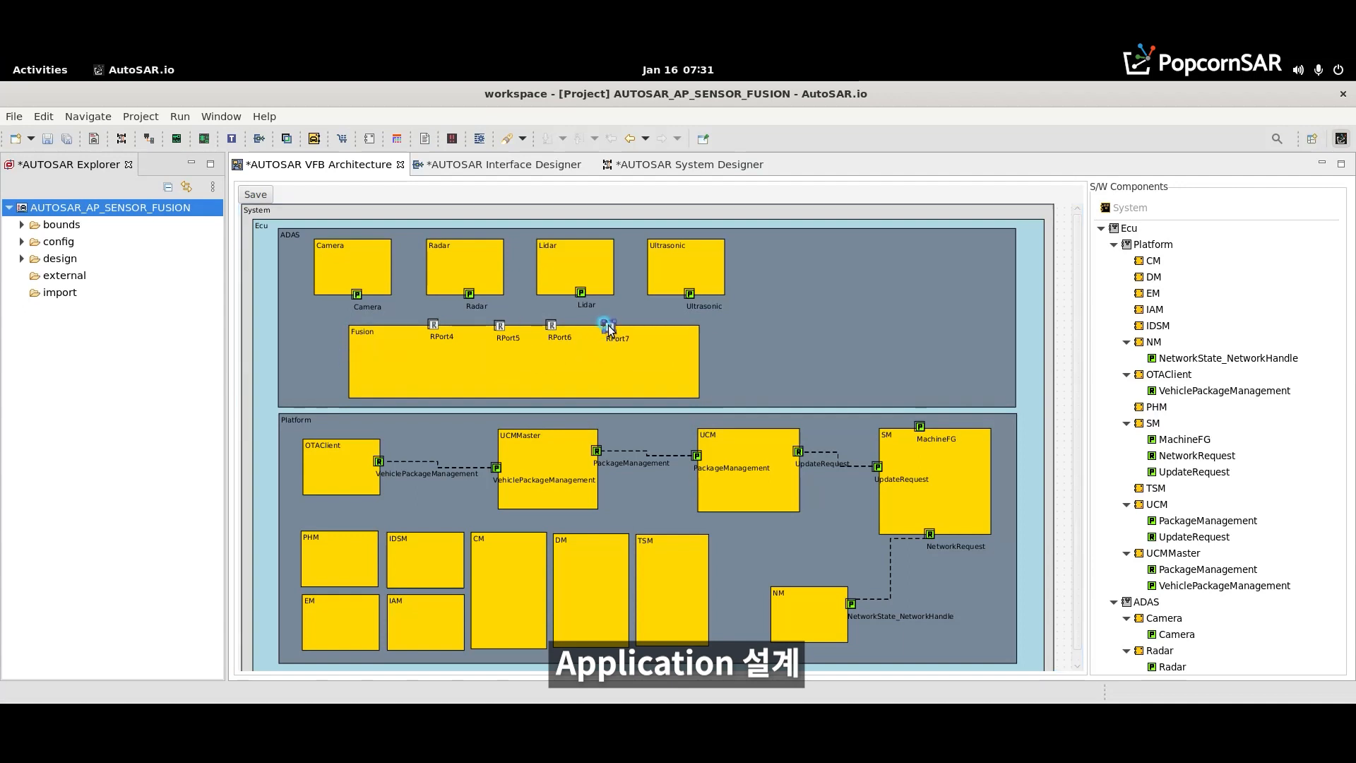
- Name Fusion's leftmost RPort Camera and assign the Camera;ServiceInterface port interface
{"action": "double_click", "coordinate": [433, 325]}
{"action": "left_click", "coordinate": [584, 296]}
{"action": "key", "text": "ctrl+a"}
{"action": "type", "text": "C"}
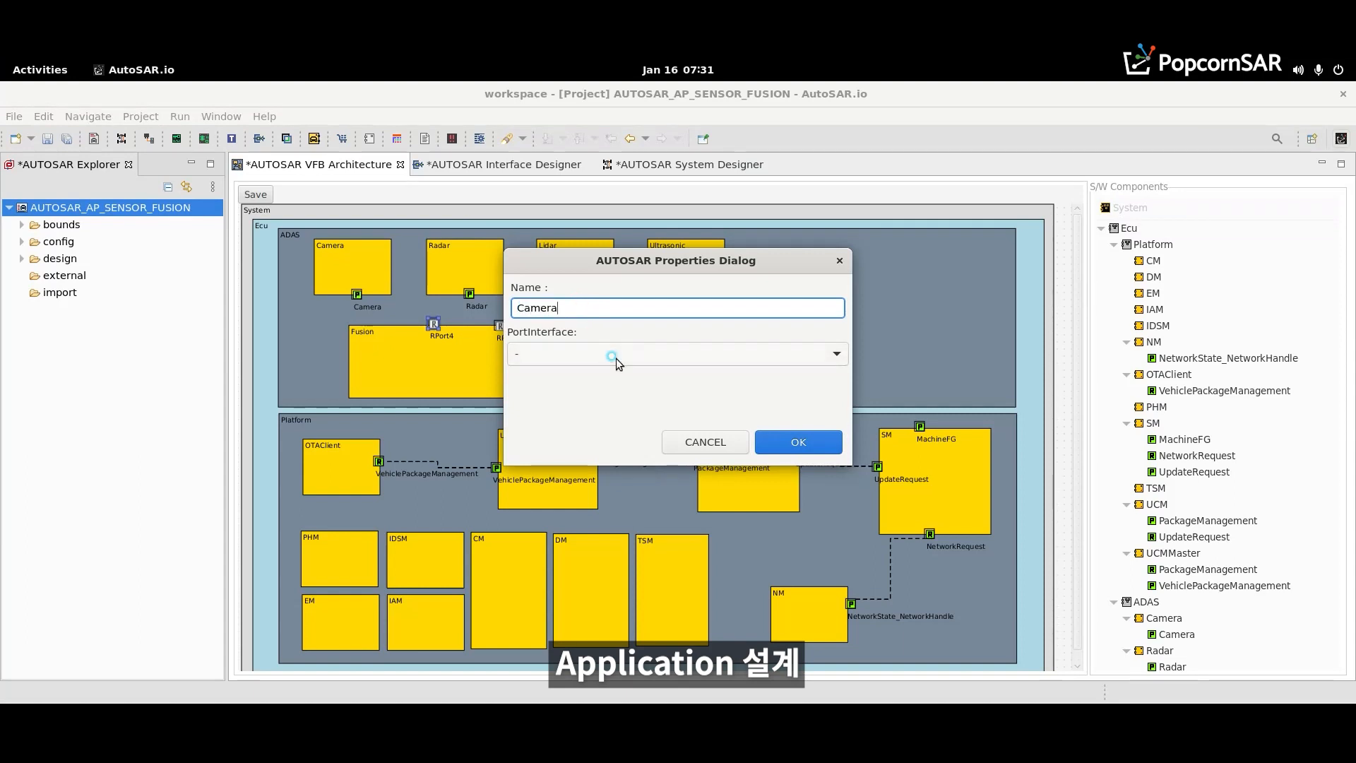
{"action": "left_click", "coordinate": [616, 358]}
{"action": "left_click", "coordinate": [604, 481]}
{"action": "left_click", "coordinate": [782, 442]}
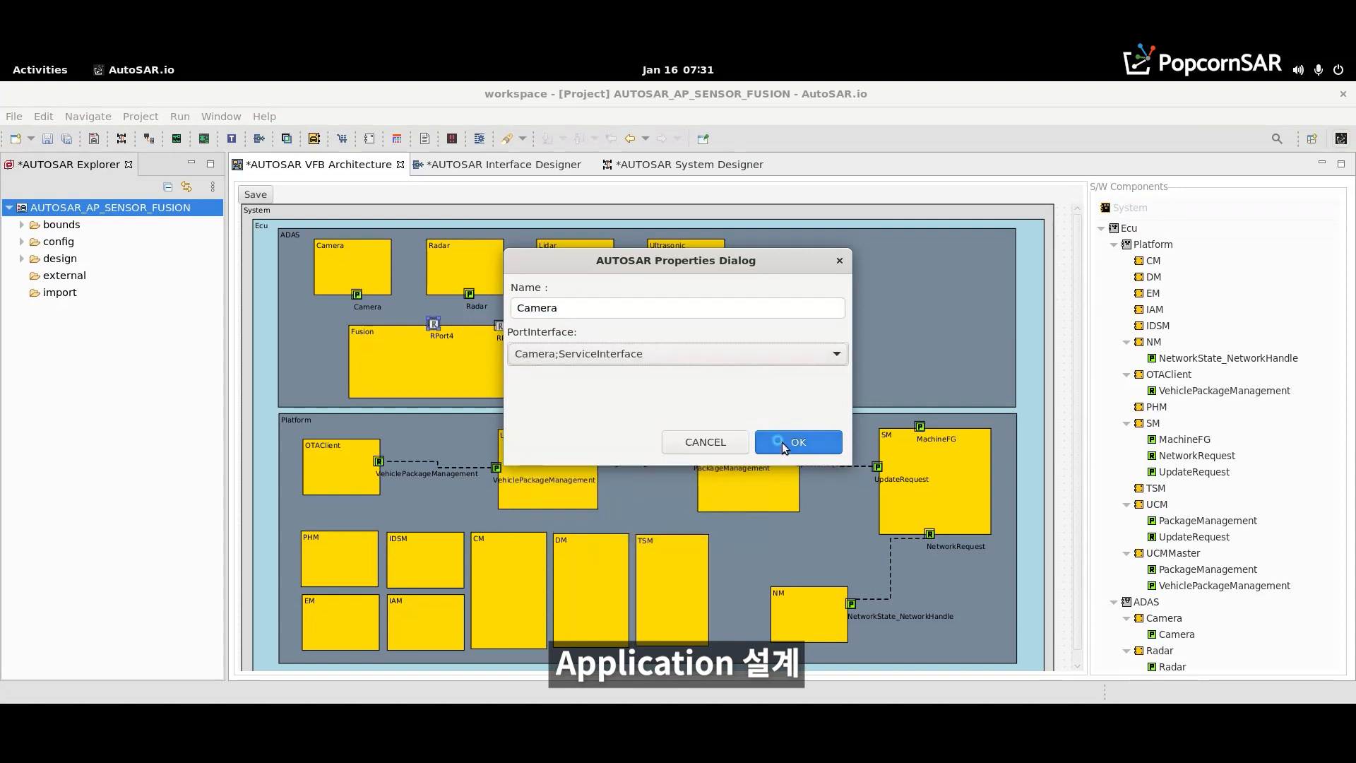
{"action": "left_click", "coordinate": [498, 327]}
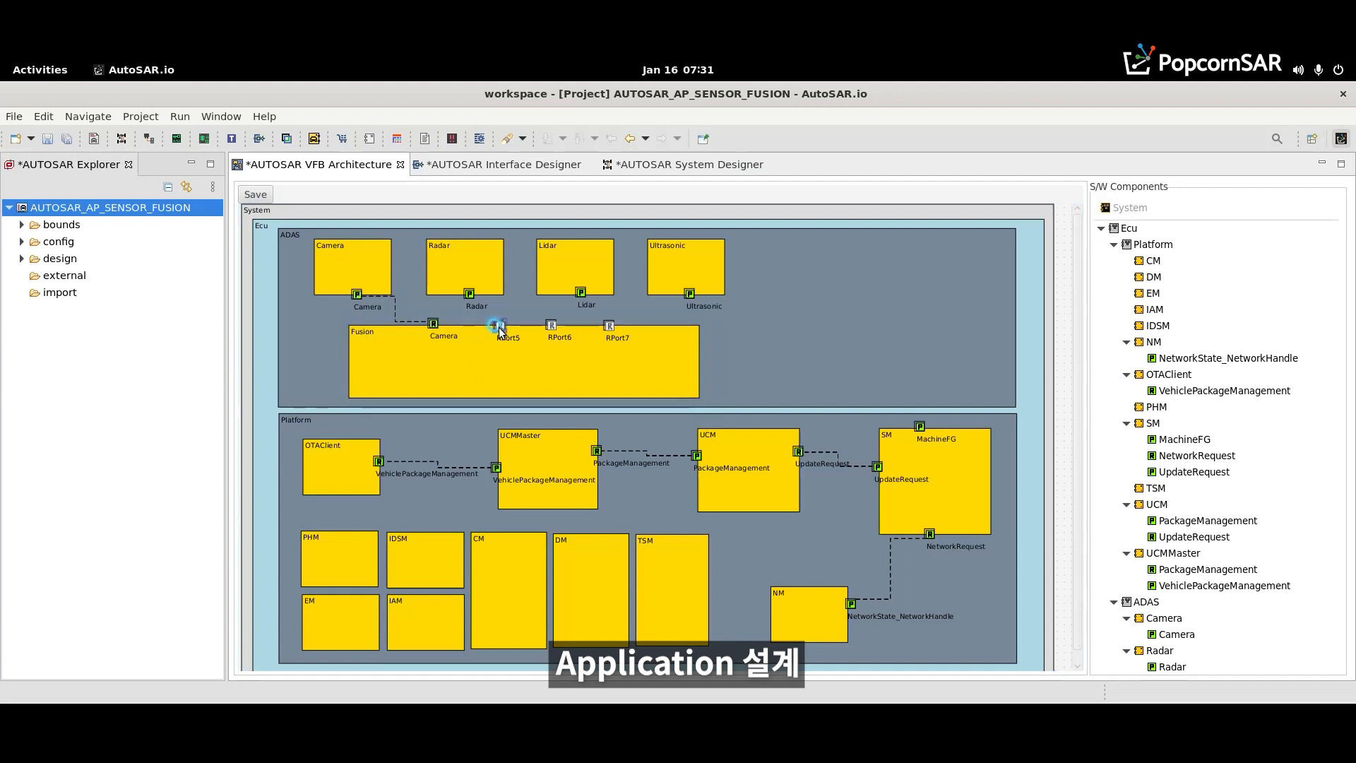
{"action": "left_click", "coordinate": [433, 324]}
{"action": "left_click", "coordinate": [432, 348]}
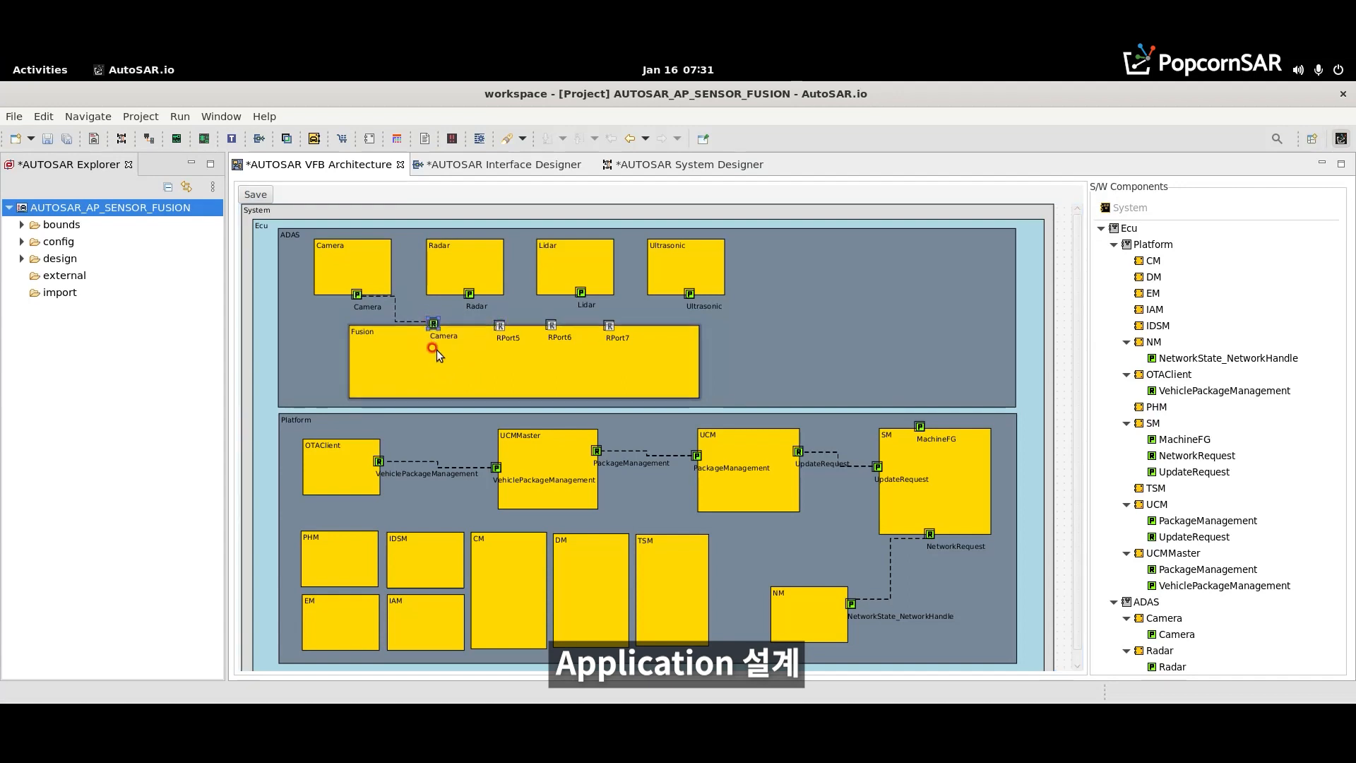
- Name Fusion's remaining RPorts Radar, Lidar and Ultrasonic from left to right, assigning each its same-named ServiceInterface
{"action": "left_click", "coordinate": [497, 320]}
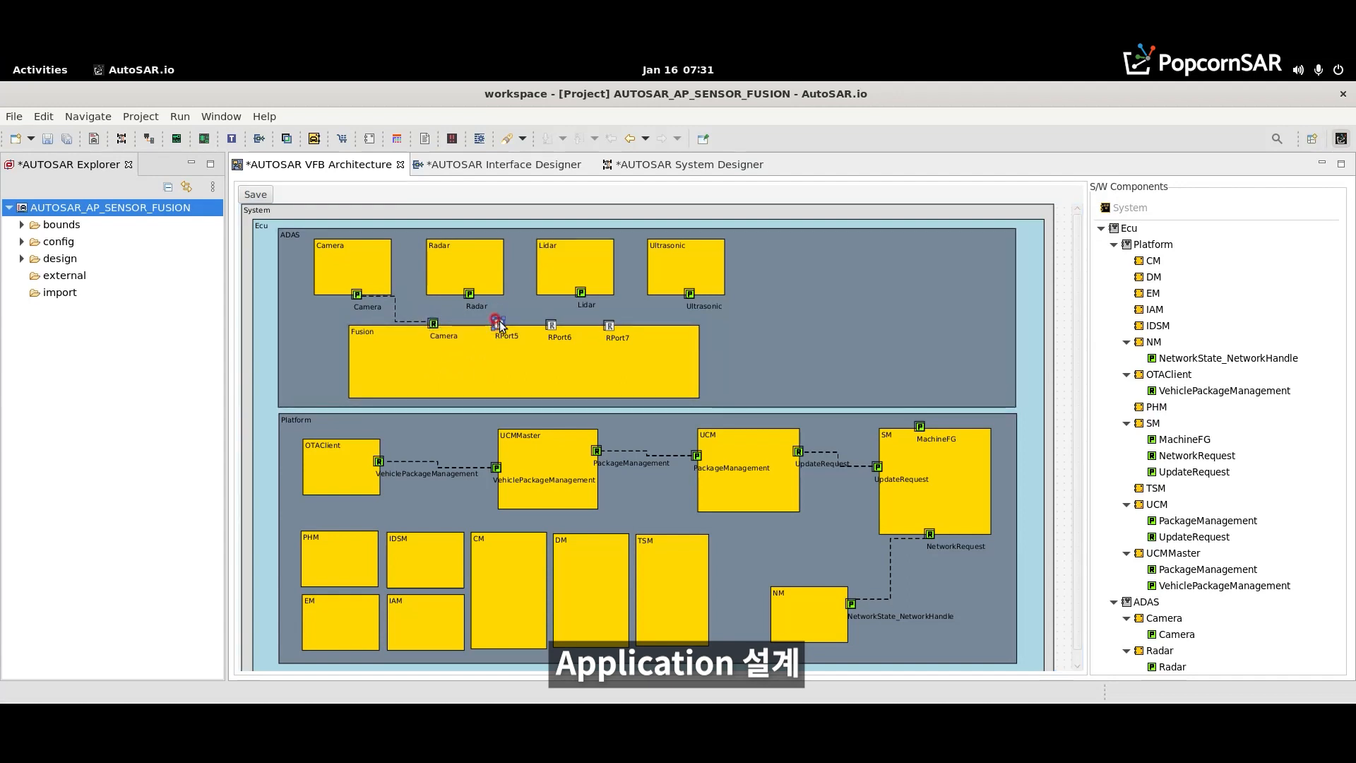
{"action": "double_click", "coordinate": [499, 326]}
{"action": "type", "text": "Rada"}
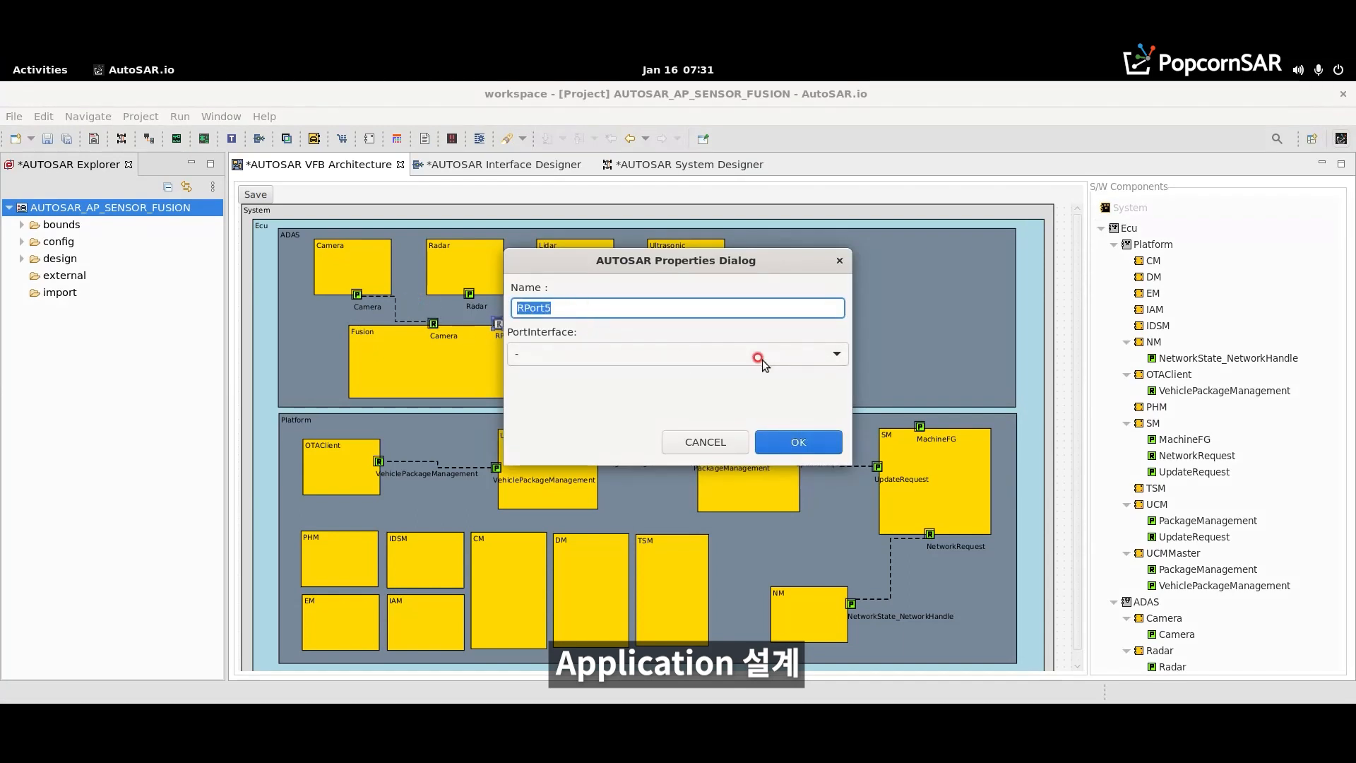
{"action": "type", "text": "r"}
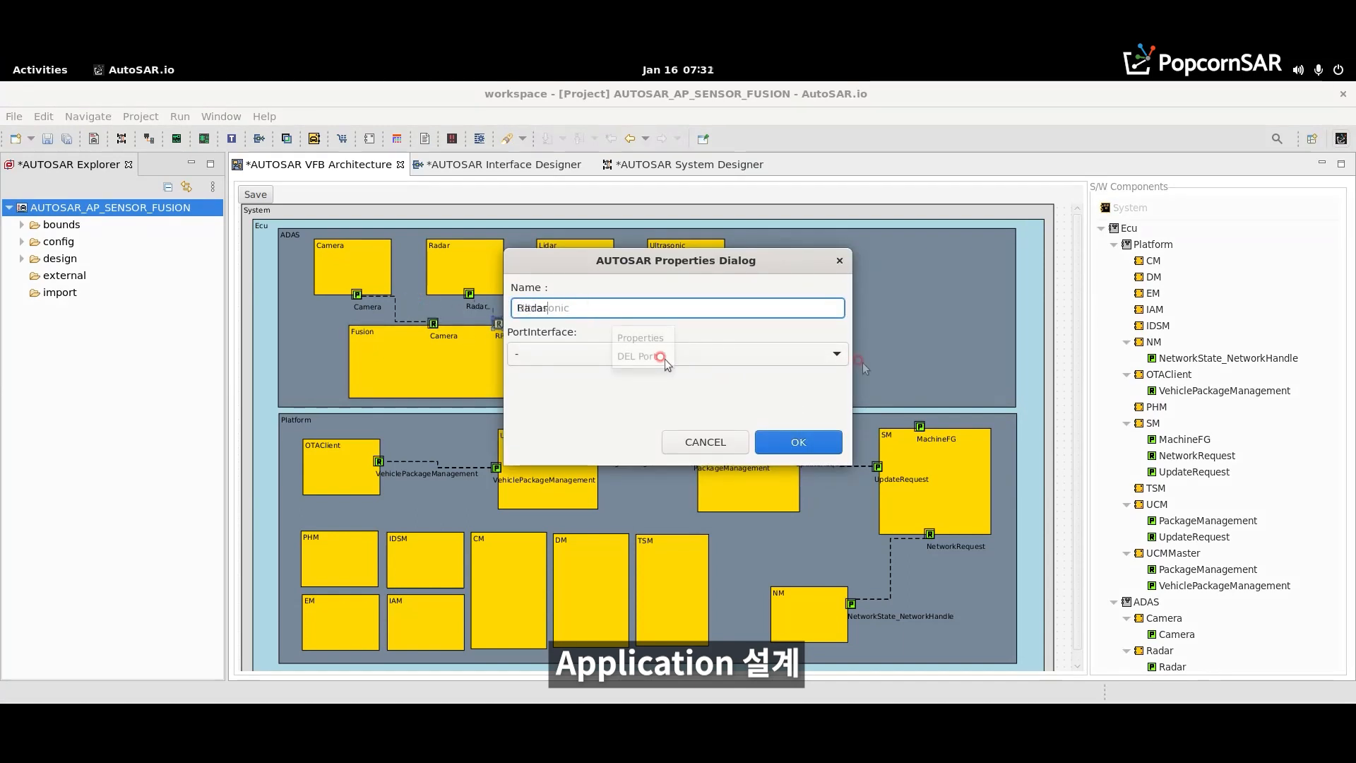
{"action": "left_click", "coordinate": [840, 355]}
{"action": "left_click", "coordinate": [641, 538]}
{"action": "left_click", "coordinate": [773, 444]}
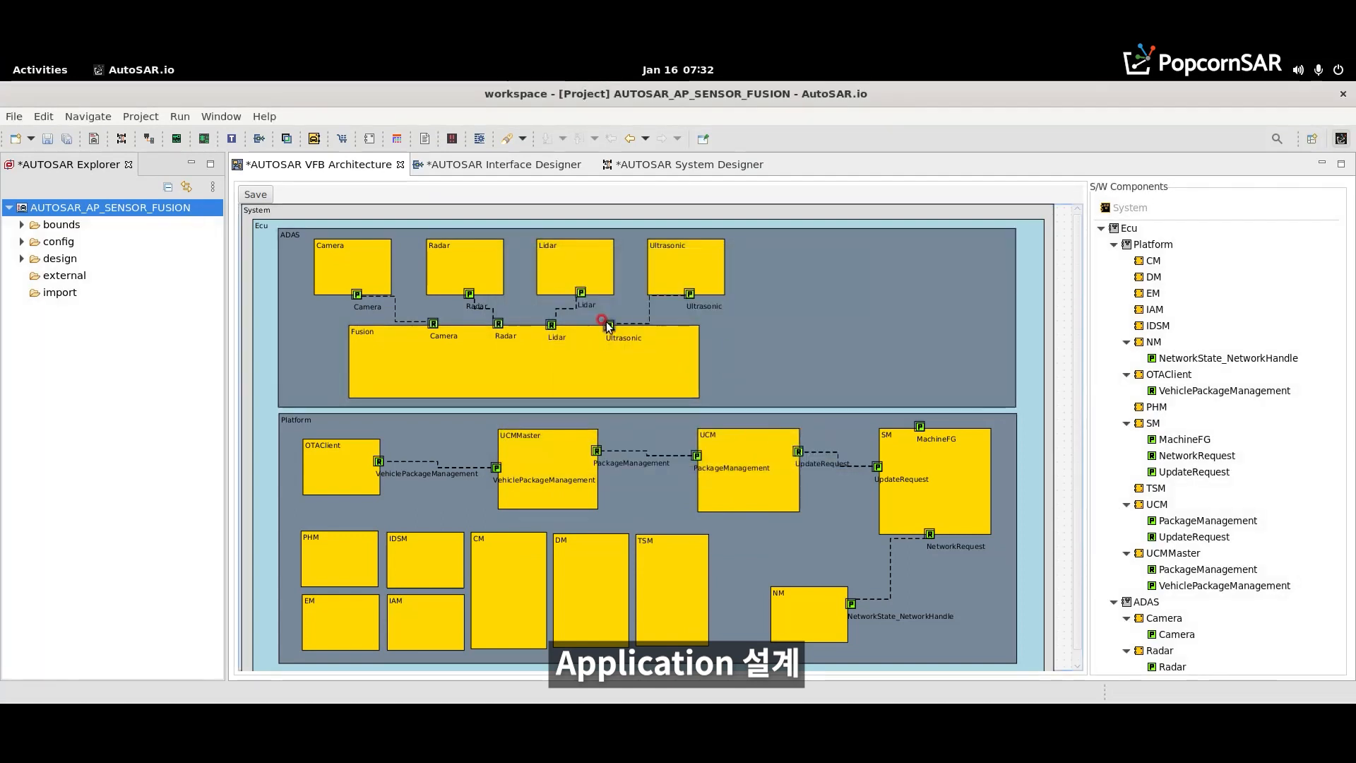
- Nudge the Ultrasonic component slightly left and the Fusion component slightly left and down within ADAS
{"action": "left_click", "coordinate": [688, 271]}
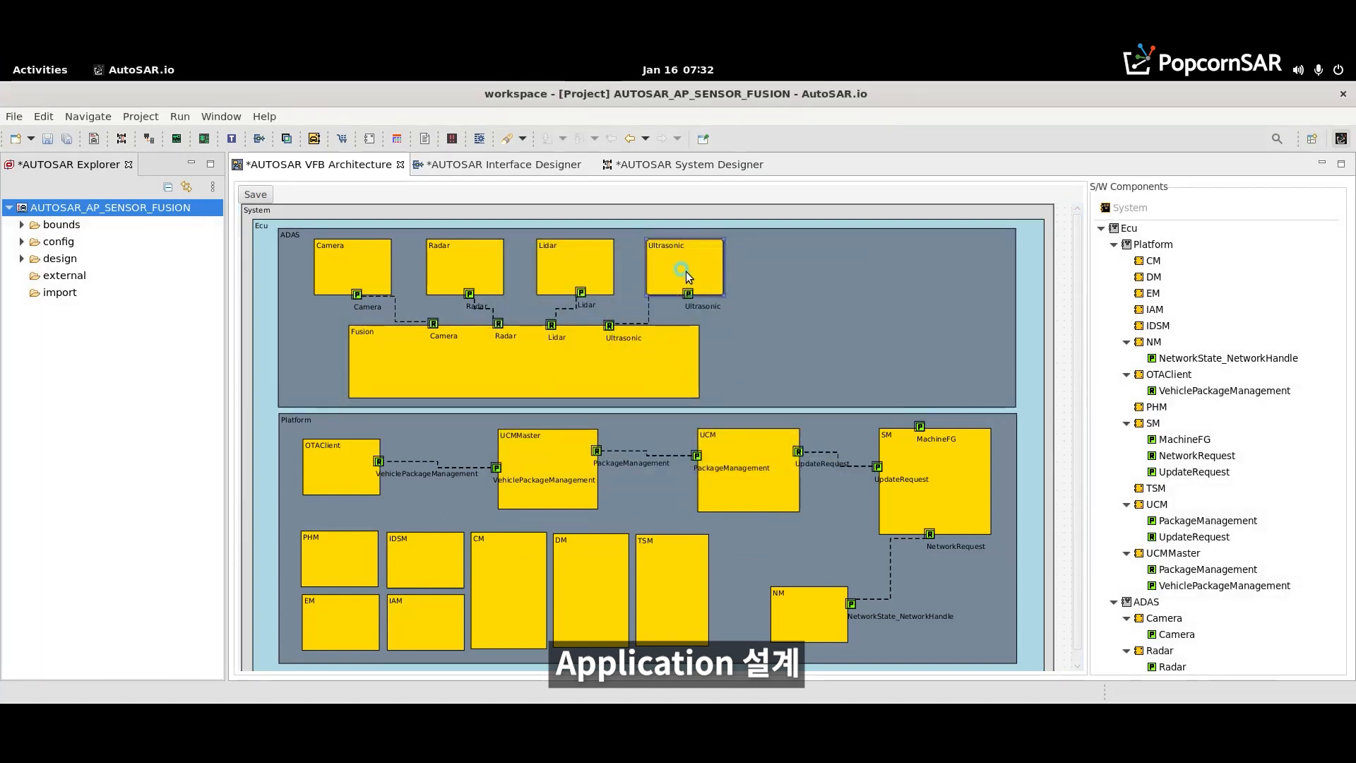
{"action": "left_click_drag", "start_coordinate": [678, 380], "coordinate": [670, 378]}
{"action": "left_click", "coordinate": [669, 378]}
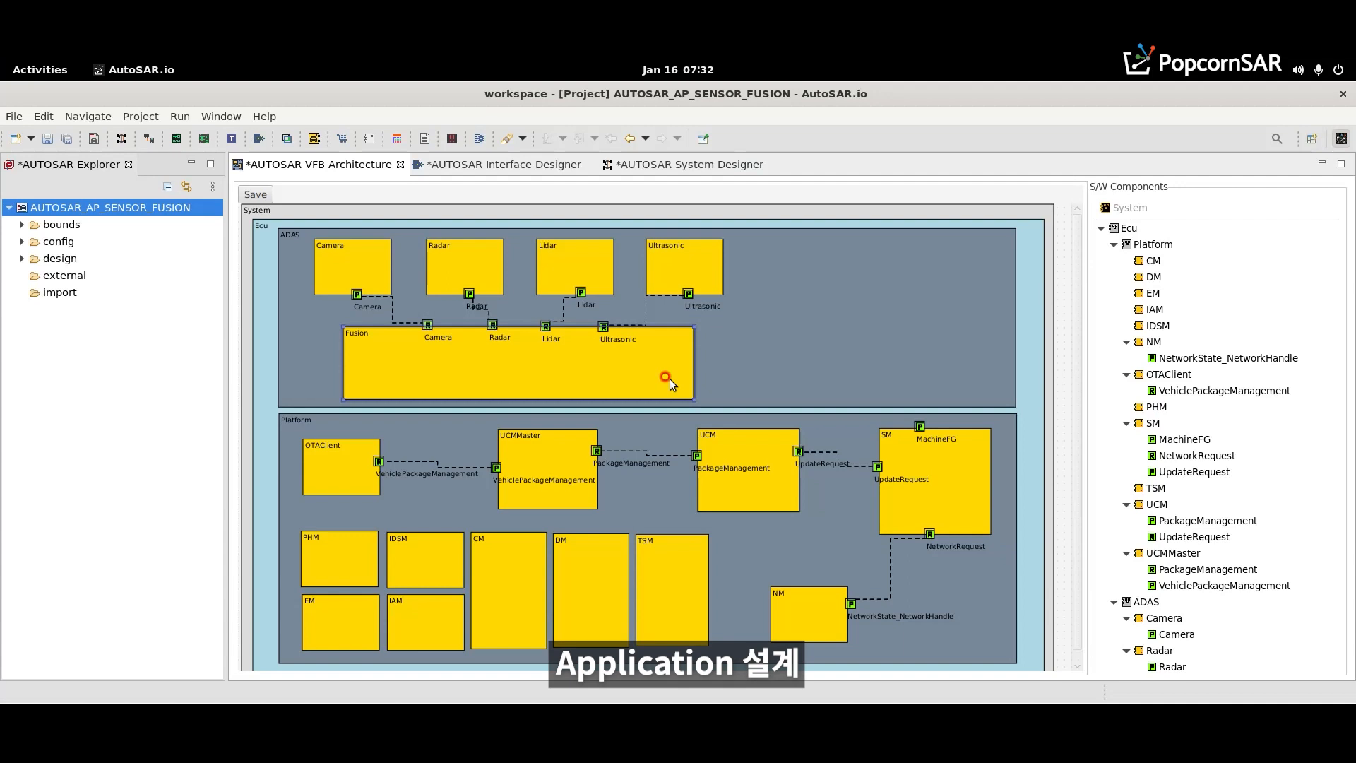
- Add another RPort to the Fusion component and place it on the component's right edge
{"action": "right_click", "coordinate": [670, 379]}
{"action": "mouse_move", "coordinate": [699, 388]}
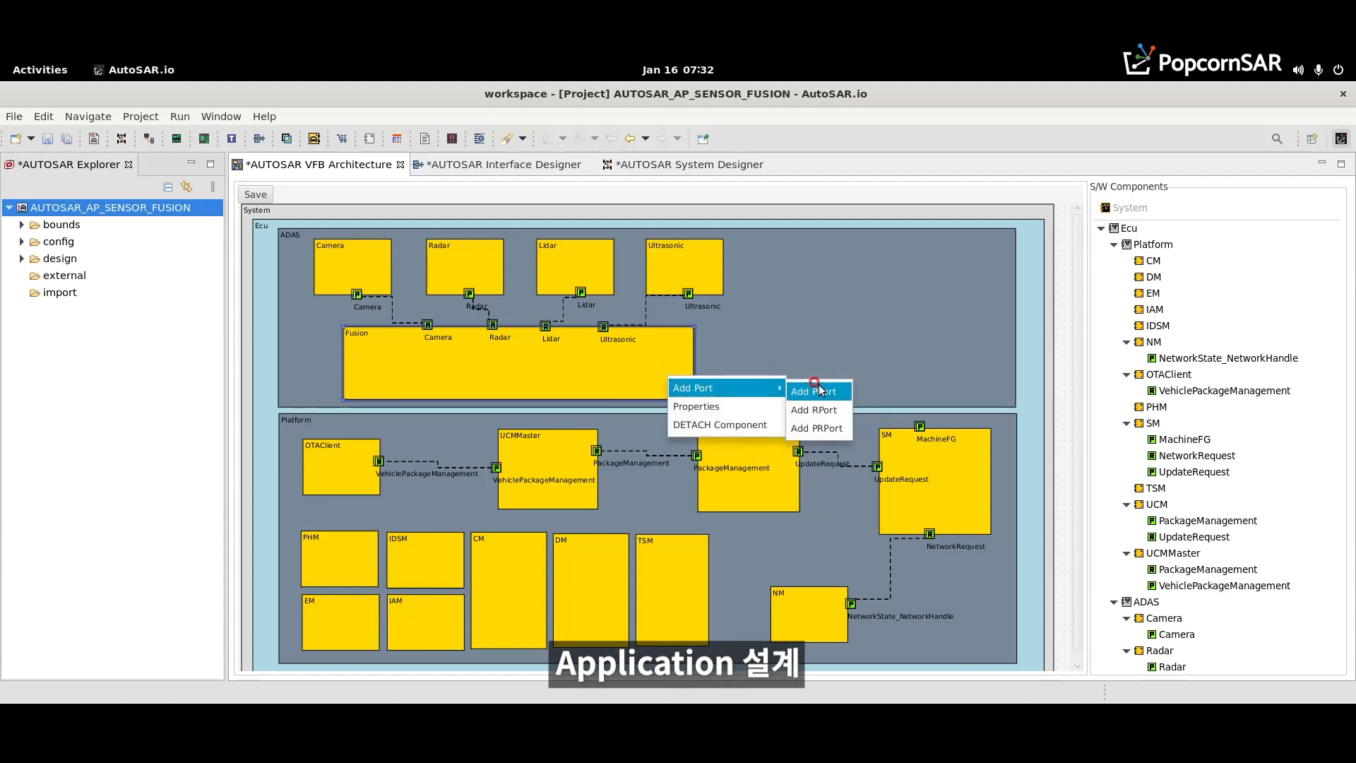
{"action": "left_click", "coordinate": [813, 409]}
{"action": "left_click_drag", "start_coordinate": [344, 367], "coordinate": [705, 367]}
- Name Fusion's right-edge RPort MachineFG, assign the TriggerInOut_MachineFG;ServiceInterface port interface, and save the architecture
{"action": "double_click", "coordinate": [694, 368]}
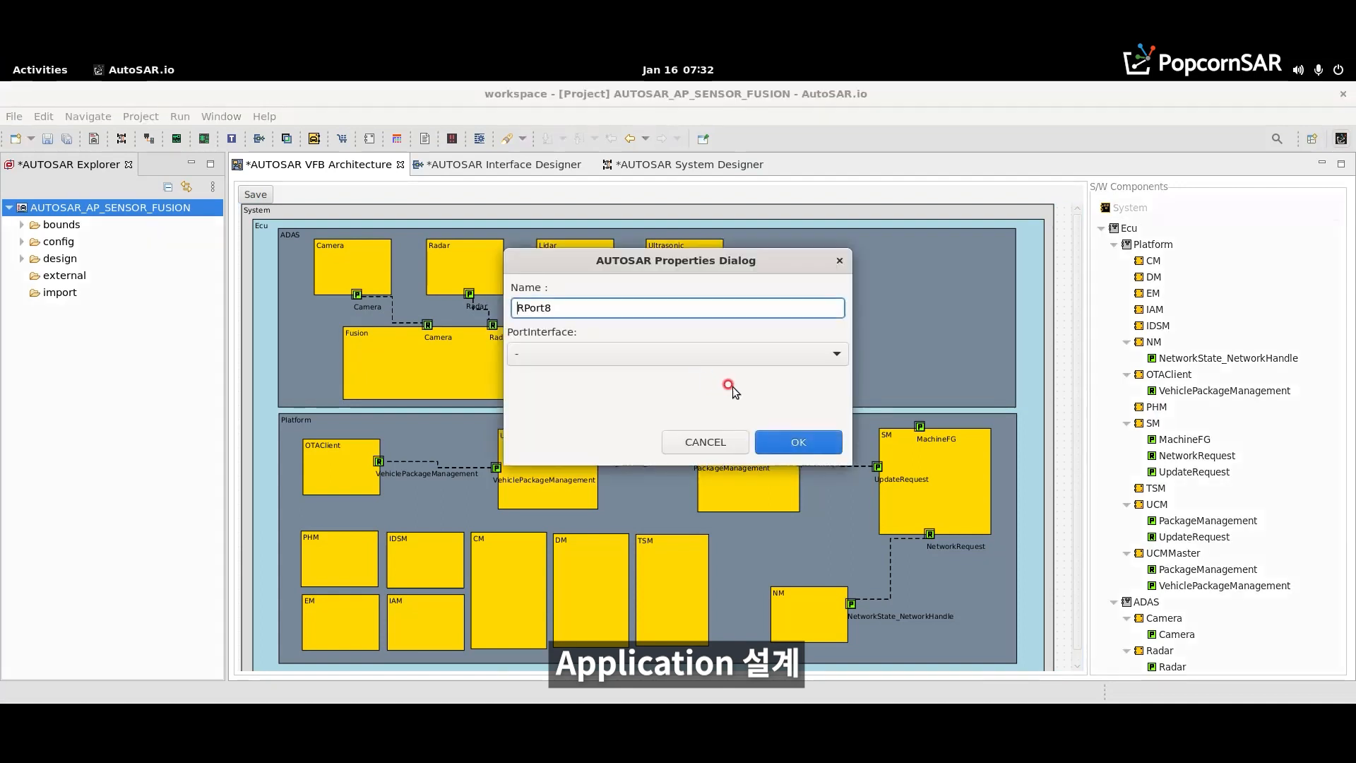
{"action": "left_click_drag", "start_coordinate": [597, 310], "coordinate": [442, 296]}
{"action": "type", "text": "MachineFG"}
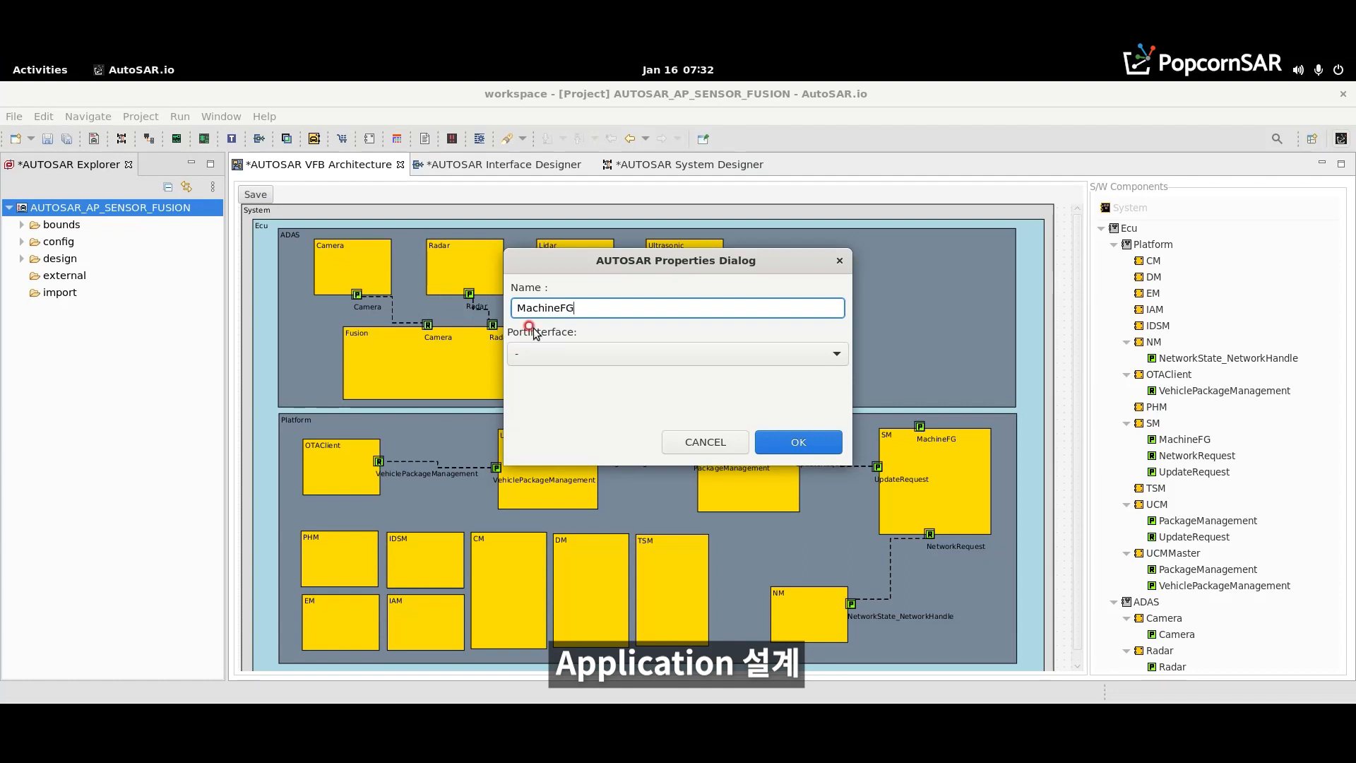
{"action": "left_click", "coordinate": [570, 353]}
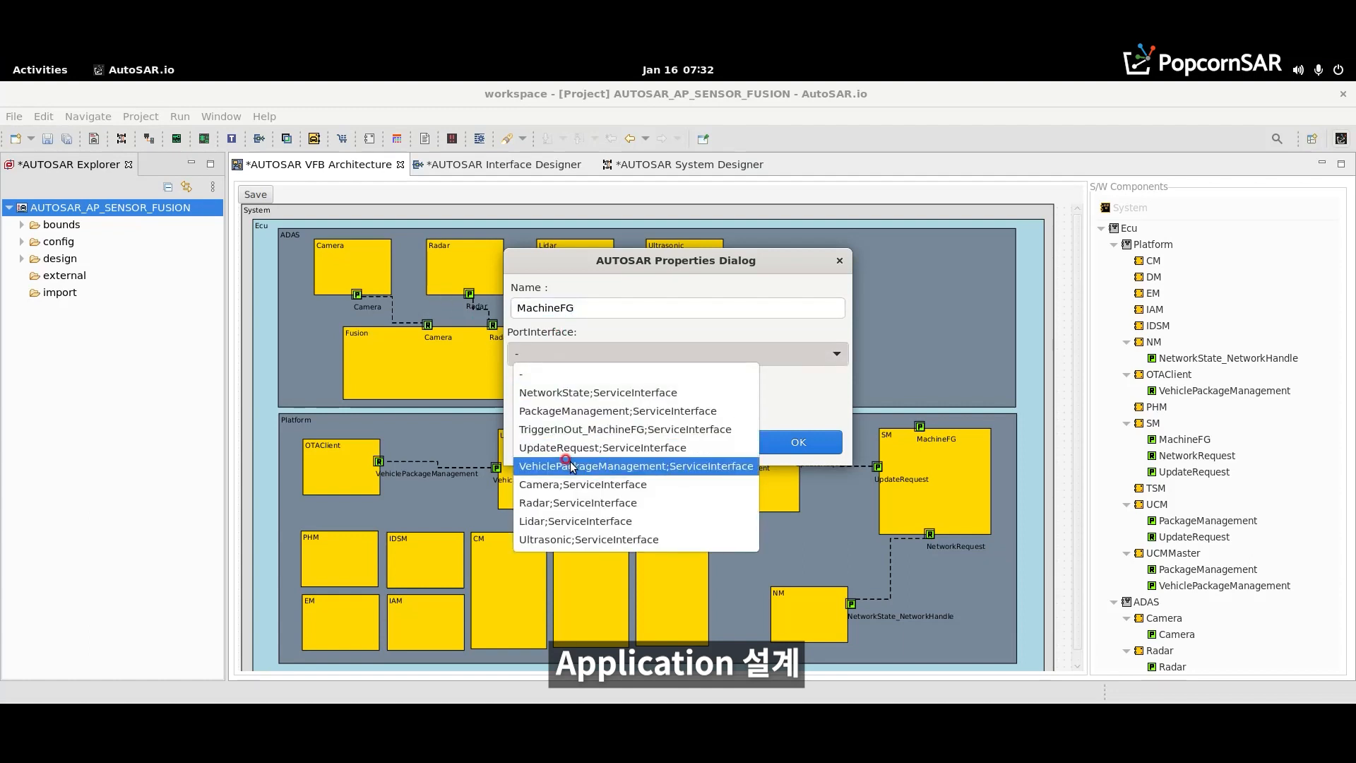
{"action": "left_click", "coordinate": [580, 429]}
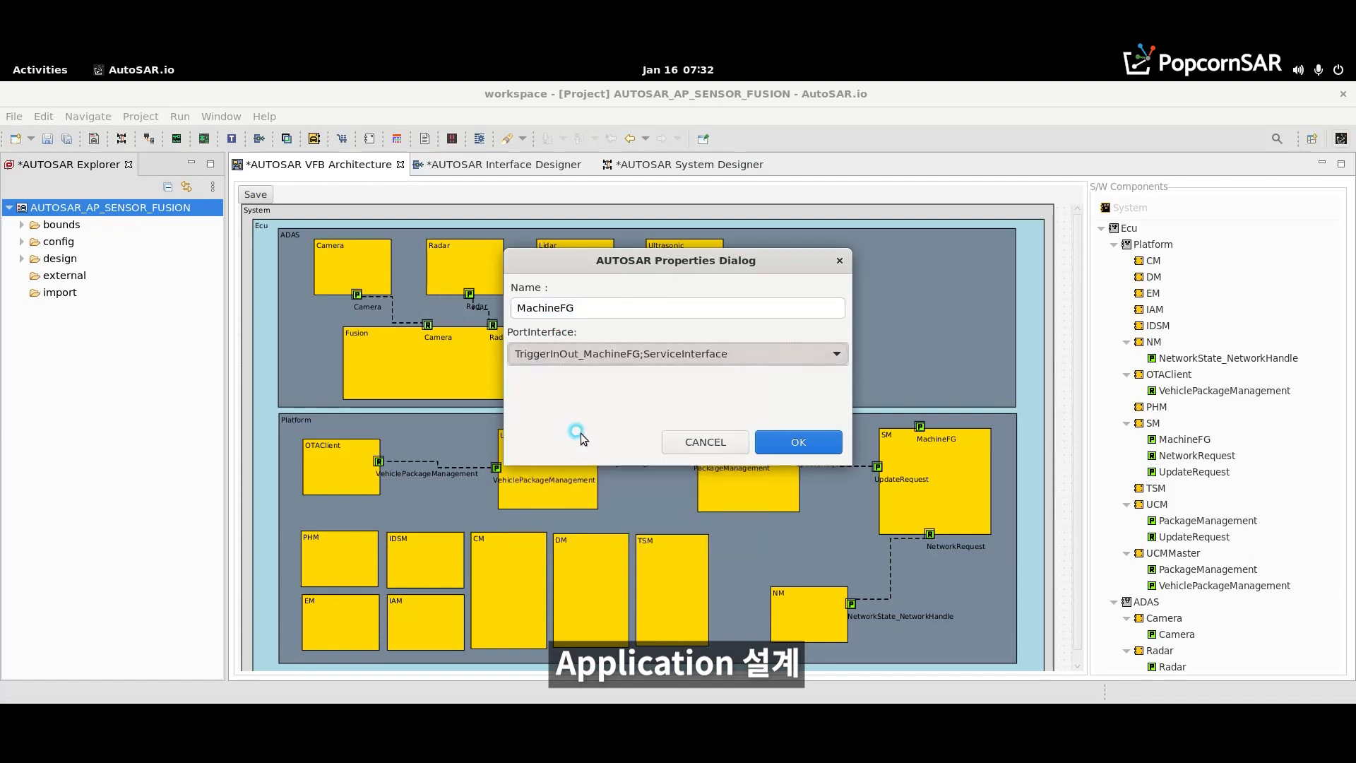
{"action": "left_click", "coordinate": [792, 442]}
{"action": "left_click", "coordinate": [792, 325]}
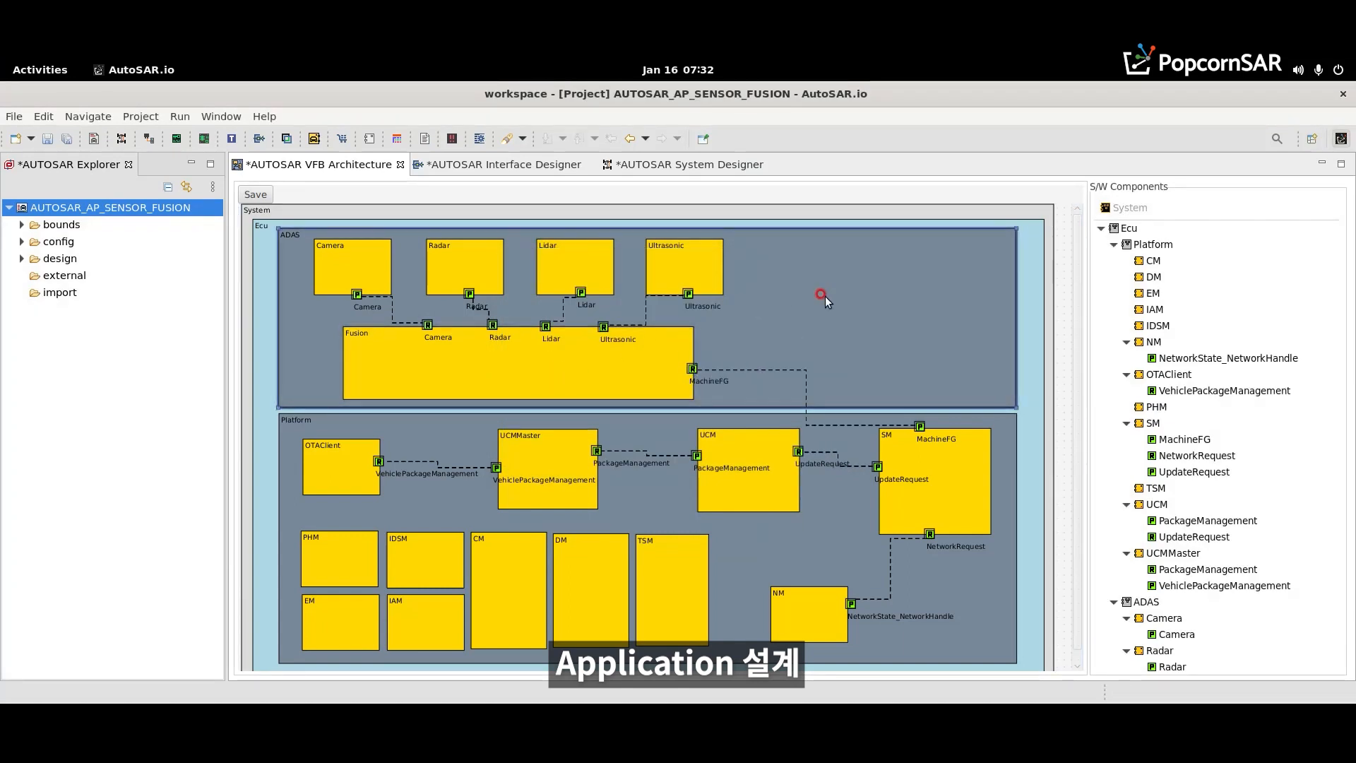
{"action": "left_click", "coordinate": [252, 191]}
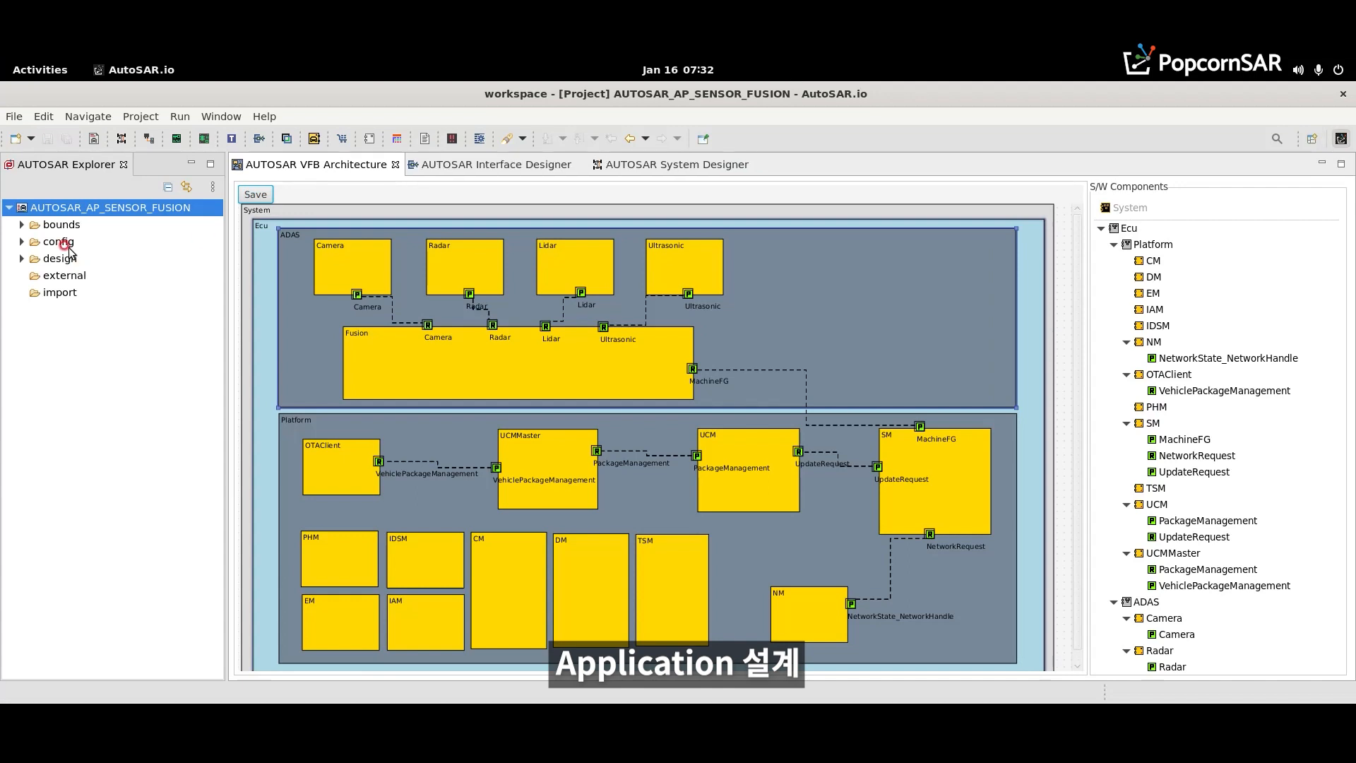
- Open the Adaptive Application Designer for AUTOSAR_AP_SENSOR_FUSION and expand its Executable list
{"action": "right_click", "coordinate": [56, 208]}
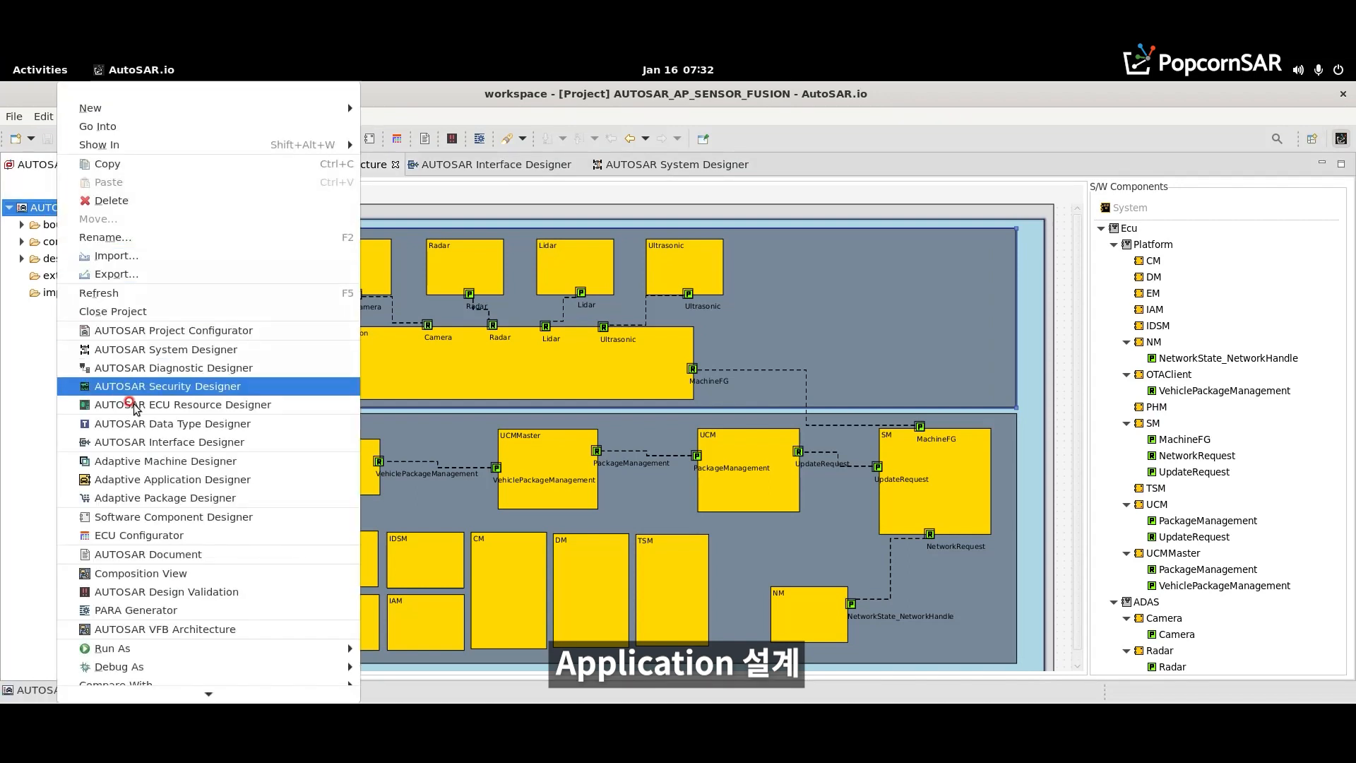
{"action": "left_click", "coordinate": [138, 478]}
{"action": "left_click", "coordinate": [262, 275]}
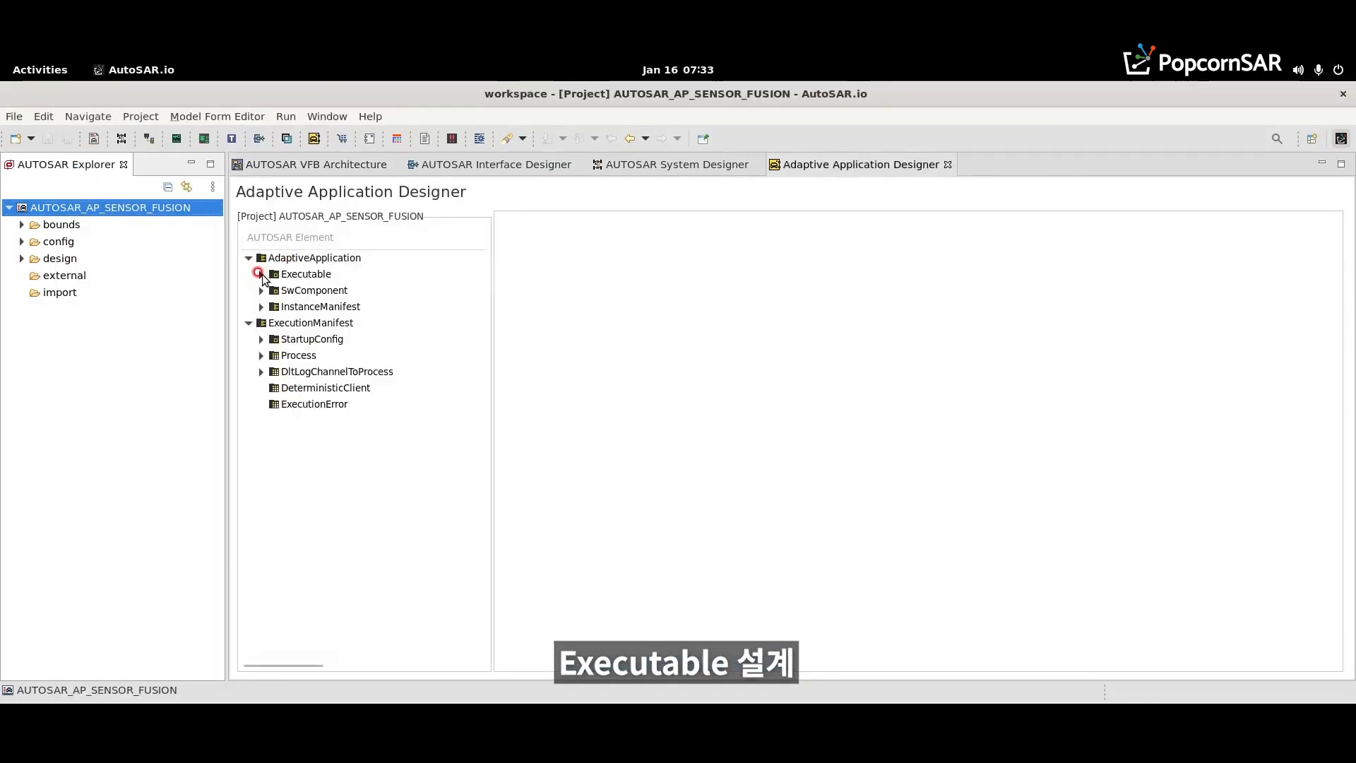
{"action": "left_click", "coordinate": [261, 274]}
{"action": "right_click", "coordinate": [323, 278]}
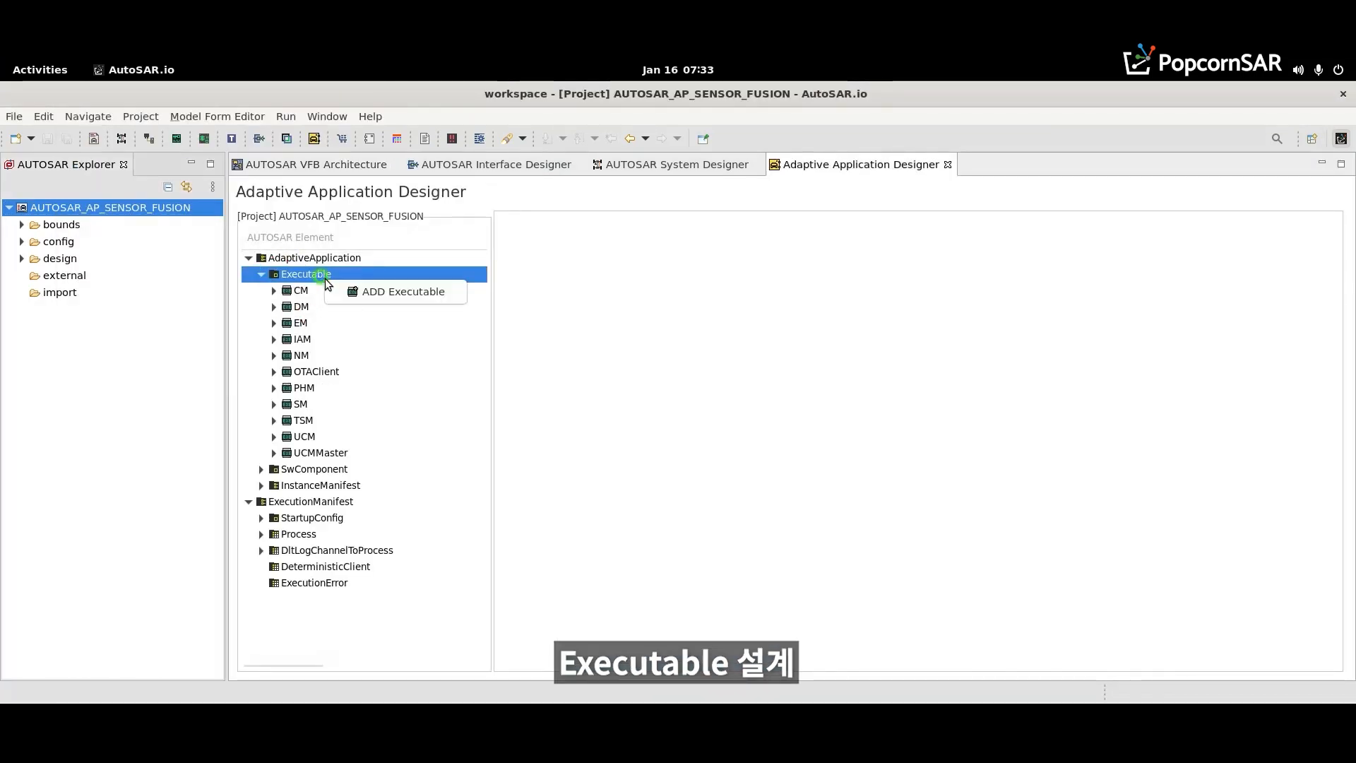
{"action": "left_click", "coordinate": [341, 170]}
{"action": "left_click", "coordinate": [340, 169]}
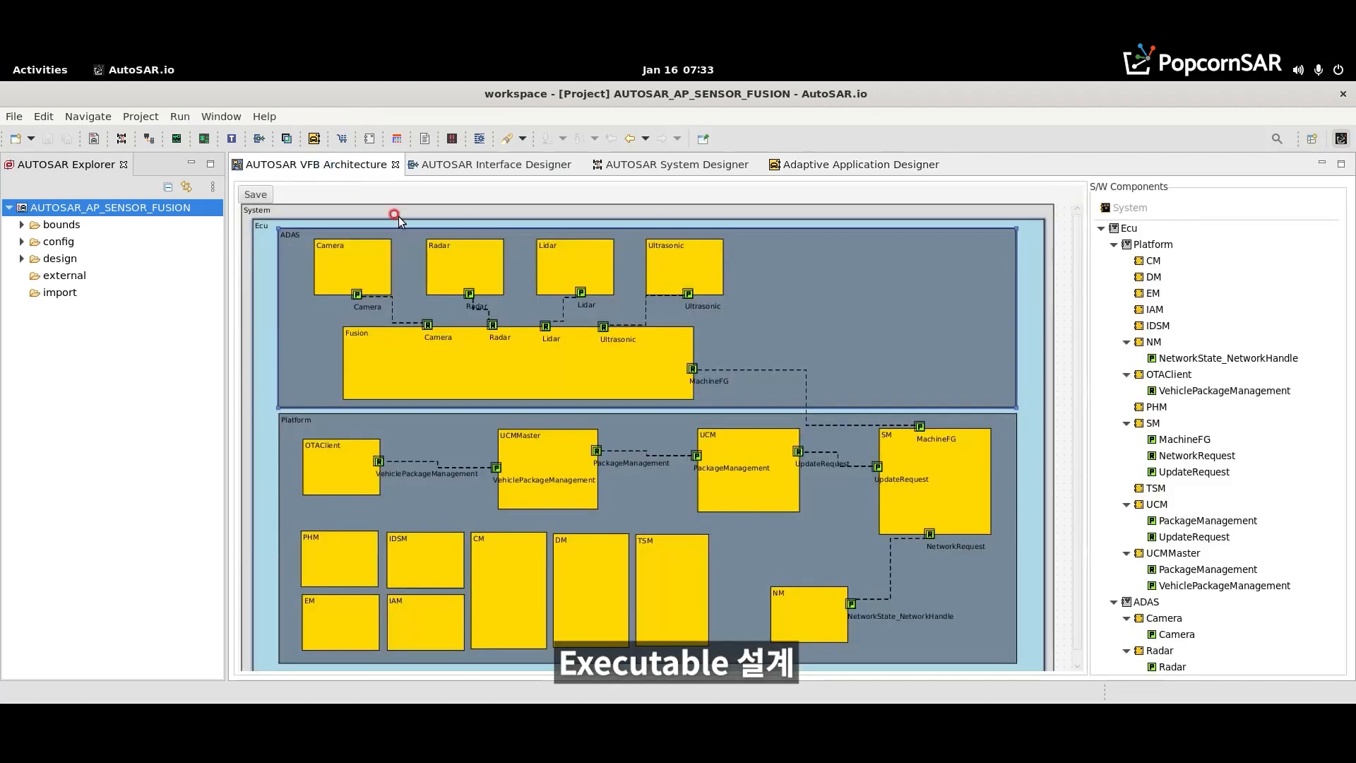
{"action": "left_click", "coordinate": [812, 166]}
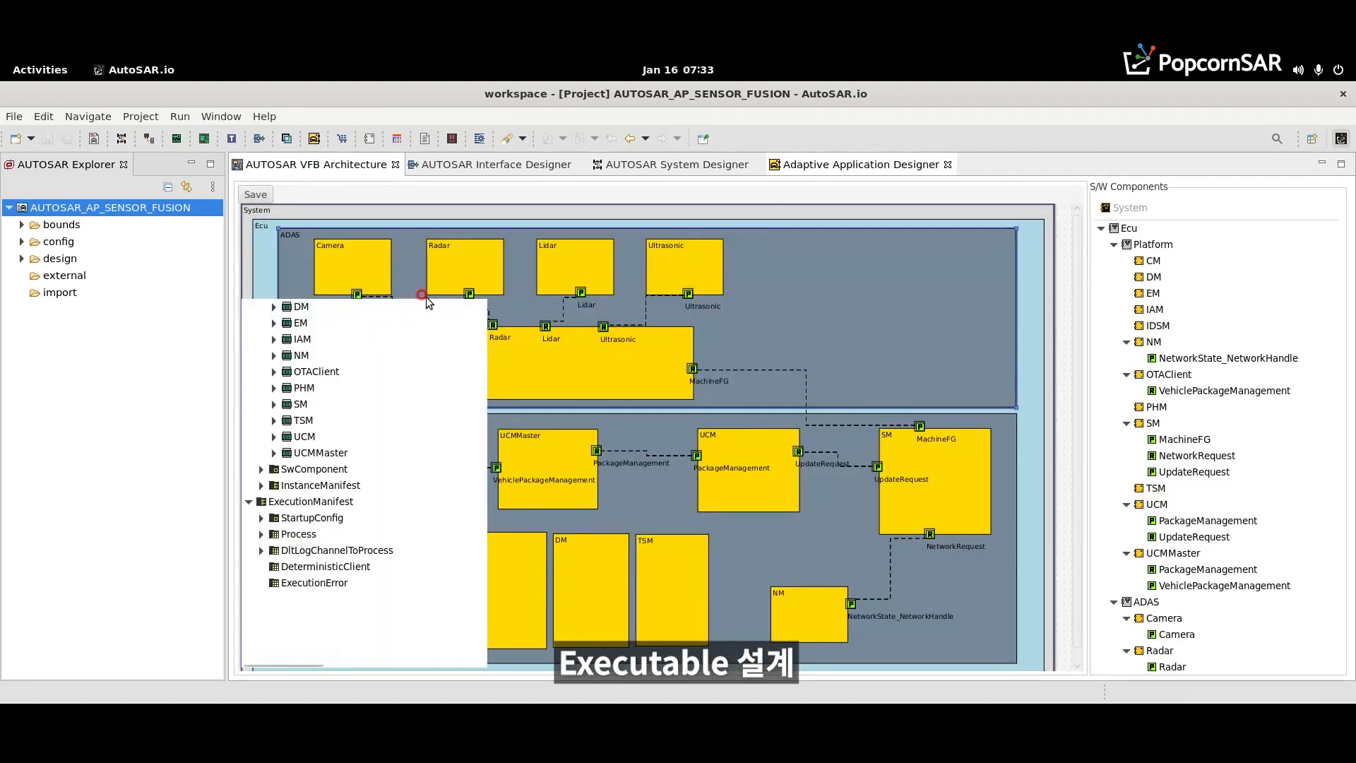
{"action": "left_click", "coordinate": [801, 163]}
- Add an executable named Camera and set its category to APPLICATION_LEVEL
{"action": "right_click", "coordinate": [303, 277]}
{"action": "left_click", "coordinate": [328, 293]}
{"action": "left_click", "coordinate": [325, 472]}
{"action": "double_click", "coordinate": [856, 247]}
{"action": "type", "text": "Camera"}
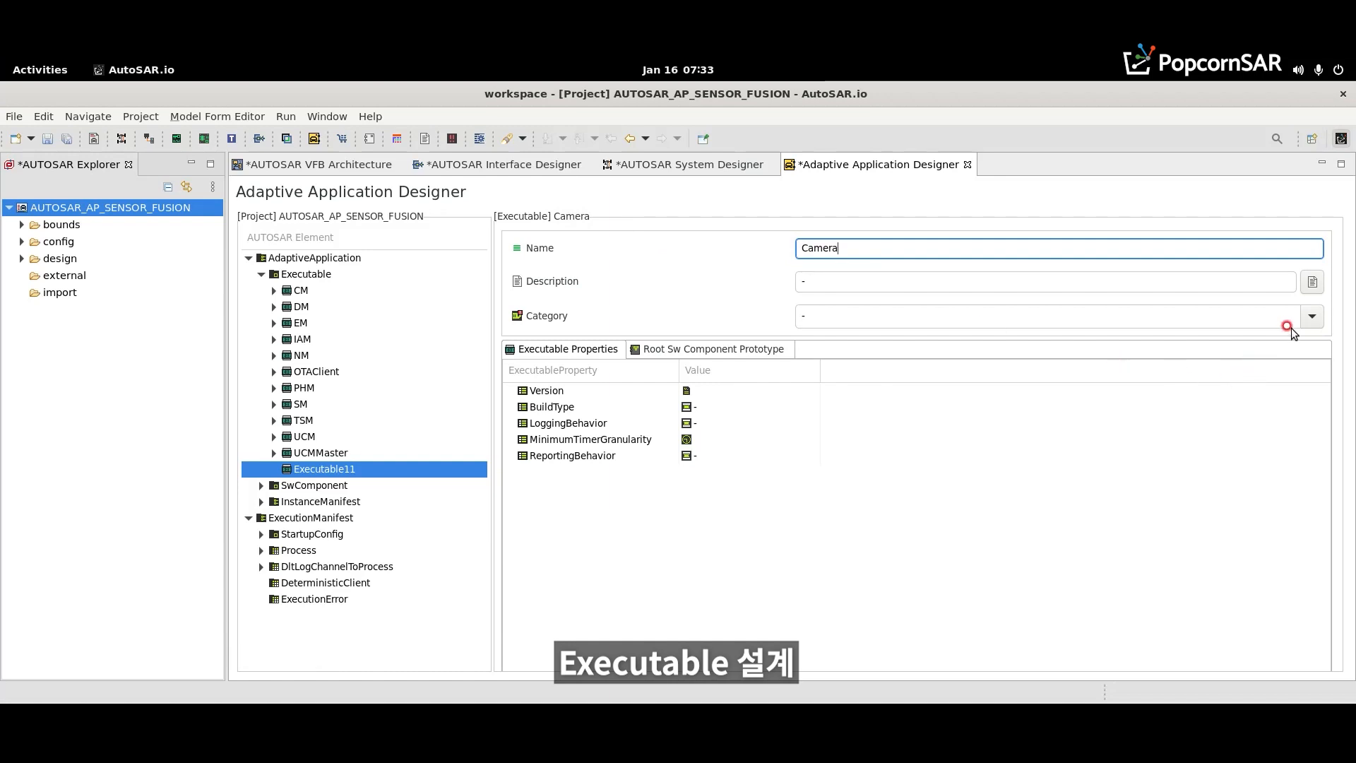
{"action": "left_click", "coordinate": [1311, 315]}
{"action": "left_click", "coordinate": [997, 361]}
- Set the Camera executable's Version to 1.0.0 and choose its LoggingBehavior and ReportingBehavior
{"action": "left_click", "coordinate": [720, 389]}
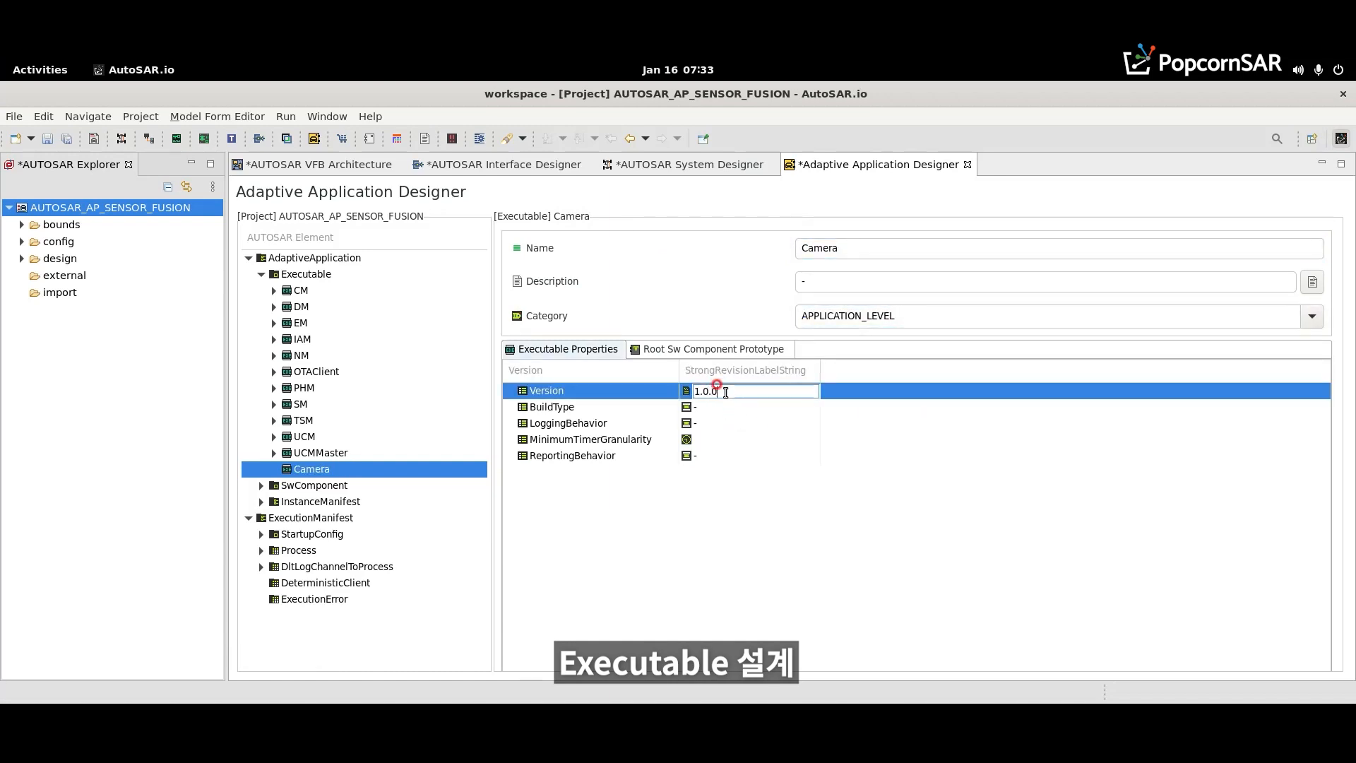
{"action": "left_click", "coordinate": [718, 421]}
{"action": "left_click", "coordinate": [717, 422]}
{"action": "left_click", "coordinate": [717, 456]}
{"action": "left_click", "coordinate": [717, 455]}
{"action": "left_click", "coordinate": [804, 456]}
{"action": "left_click", "coordinate": [734, 488]}
- Add a root software component prototype to the Camera executable and rename it AA
{"action": "left_click", "coordinate": [667, 351]}
{"action": "right_click", "coordinate": [544, 390]}
{"action": "left_click", "coordinate": [561, 405]}
{"action": "left_click", "coordinate": [510, 390]}
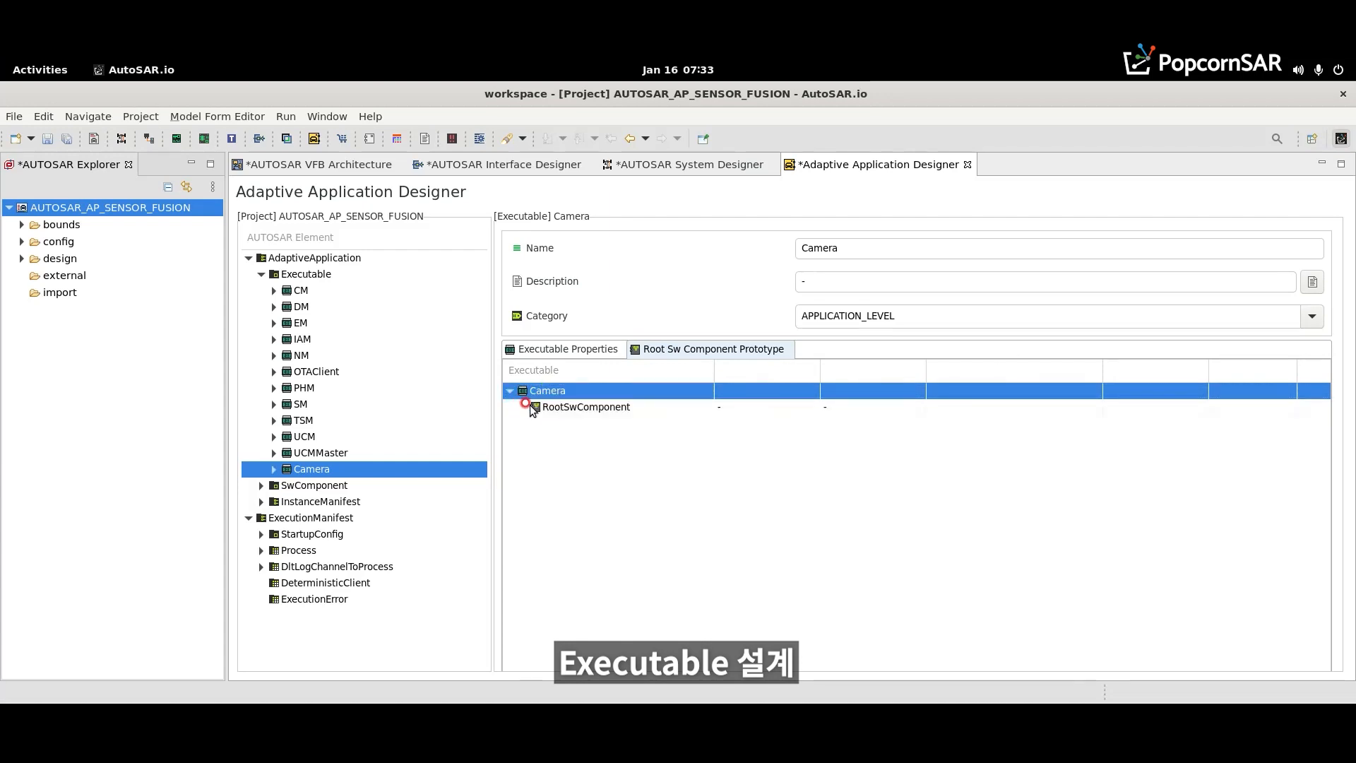
{"action": "double_click", "coordinate": [579, 407]}
{"action": "type", "text": "AA"}
{"action": "key", "text": "Return"}
- Set the application type of Camera's AA prototype to Camera;AdaptiveApplication
{"action": "right_click", "coordinate": [555, 412]}
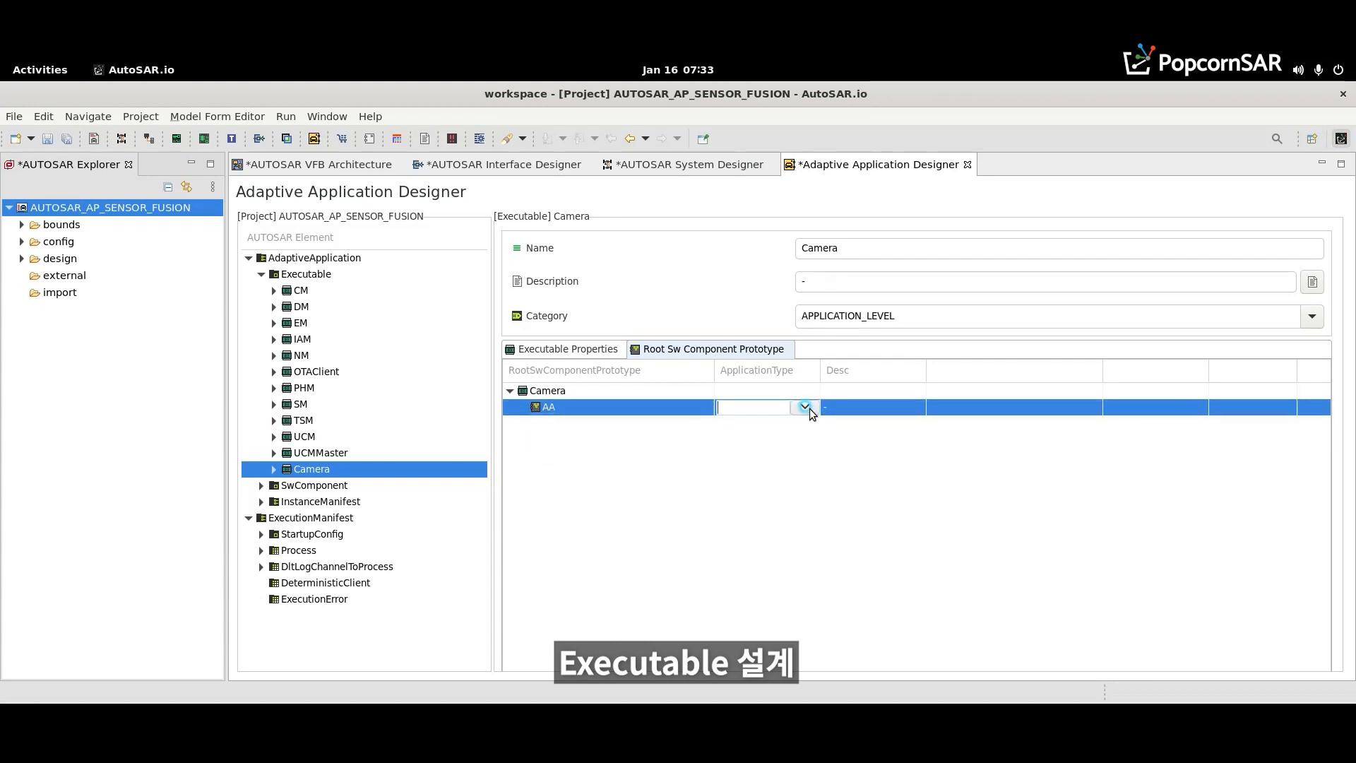
{"action": "left_click", "coordinate": [805, 407]}
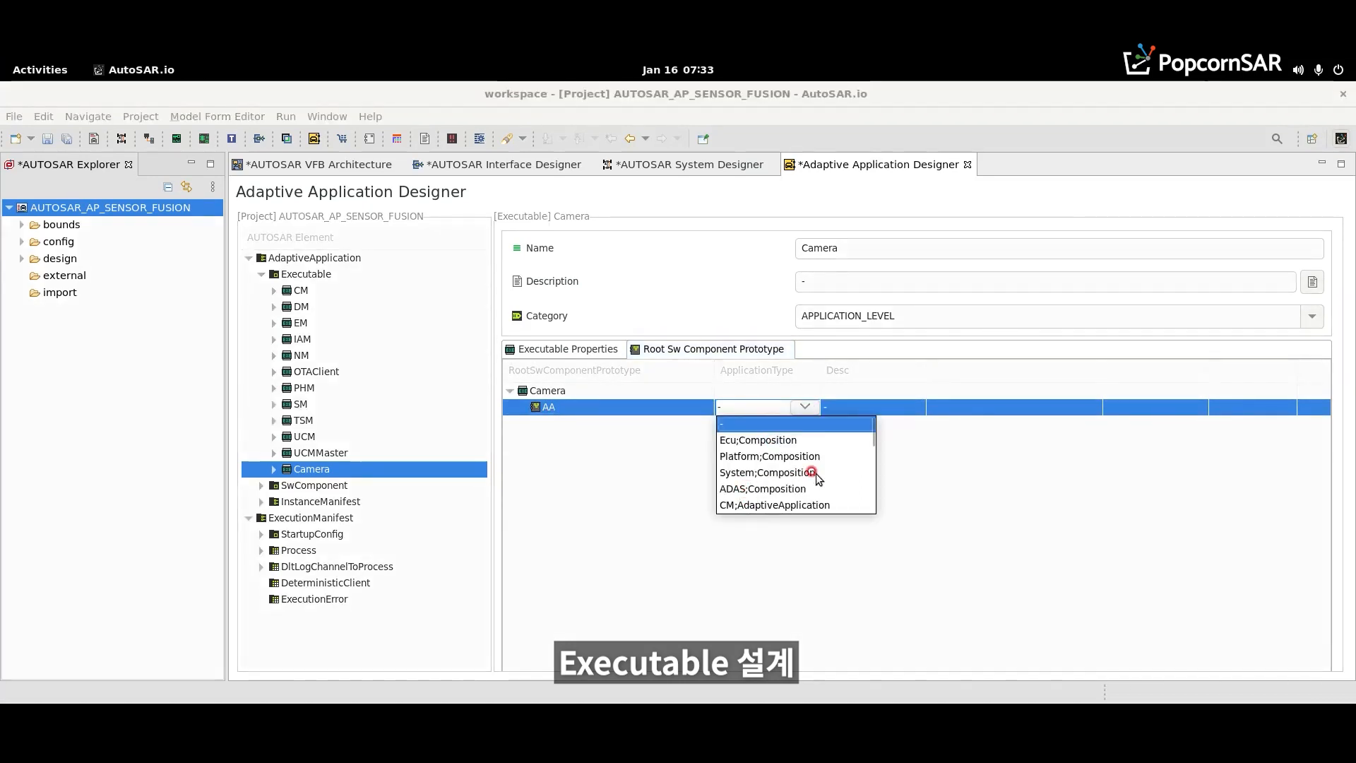
{"action": "left_click_drag", "start_coordinate": [871, 434], "coordinate": [858, 494]}
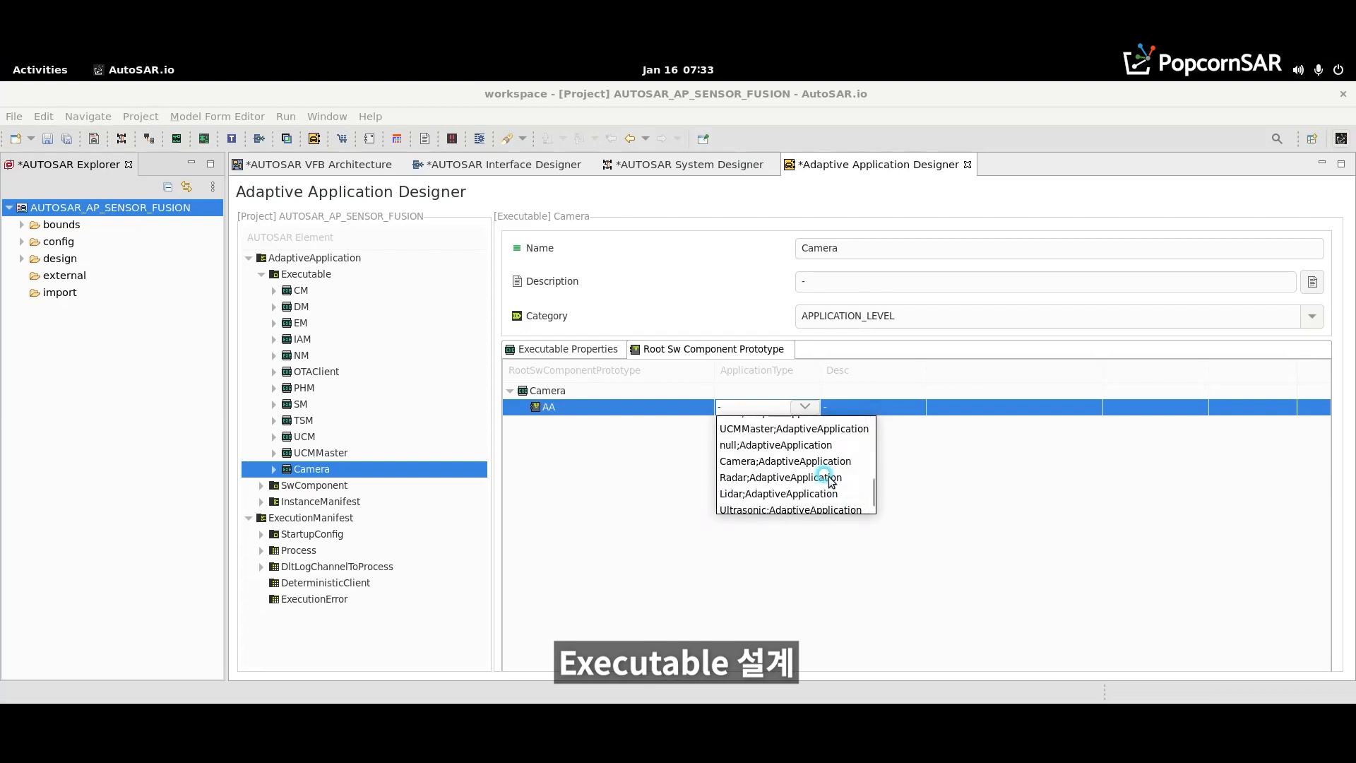
{"action": "left_click", "coordinate": [783, 463]}
- Add a manifest to the P::Camera port under AA, set its ServiceInstance to [SOME/IP::P]Provider_Camera, and save
{"action": "left_click", "coordinate": [521, 411]}
{"action": "left_click", "coordinate": [535, 423]}
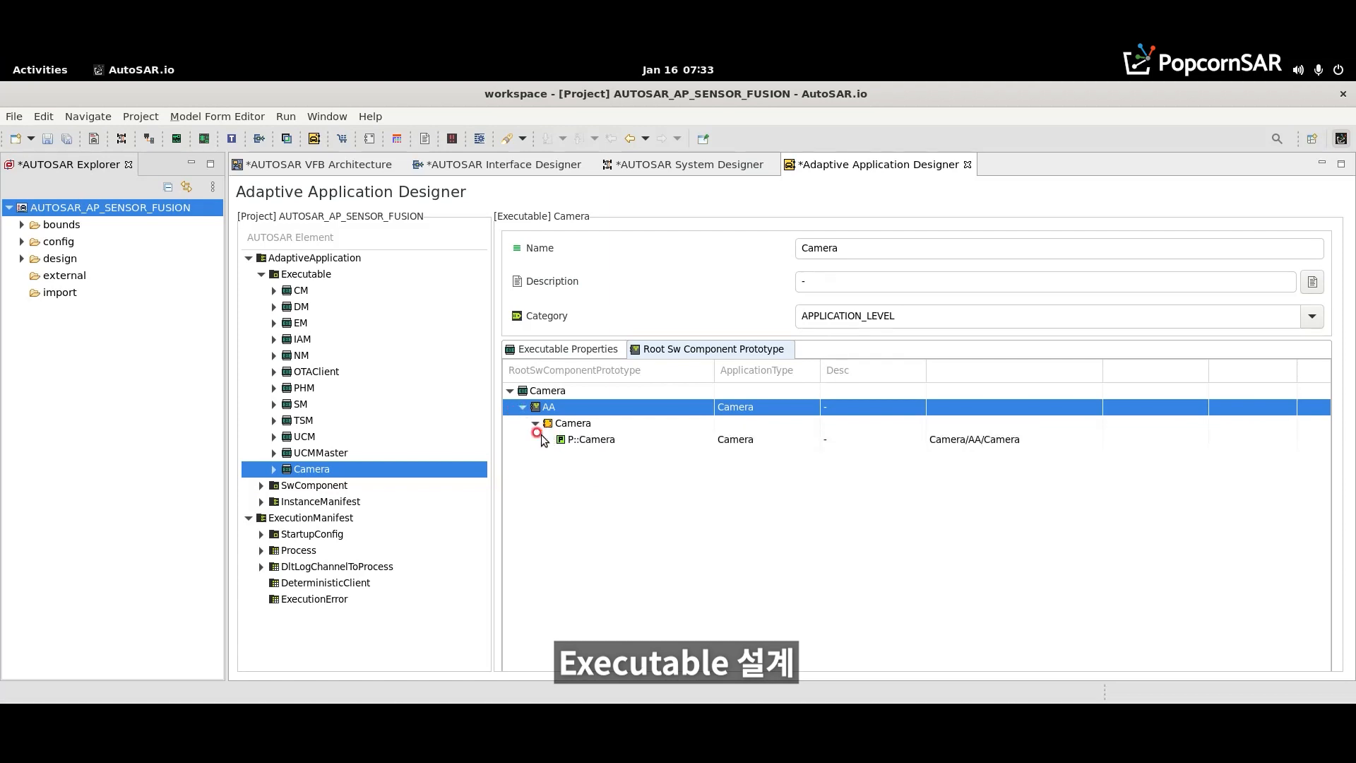
{"action": "right_click", "coordinate": [587, 440]}
{"action": "left_click", "coordinate": [542, 439]}
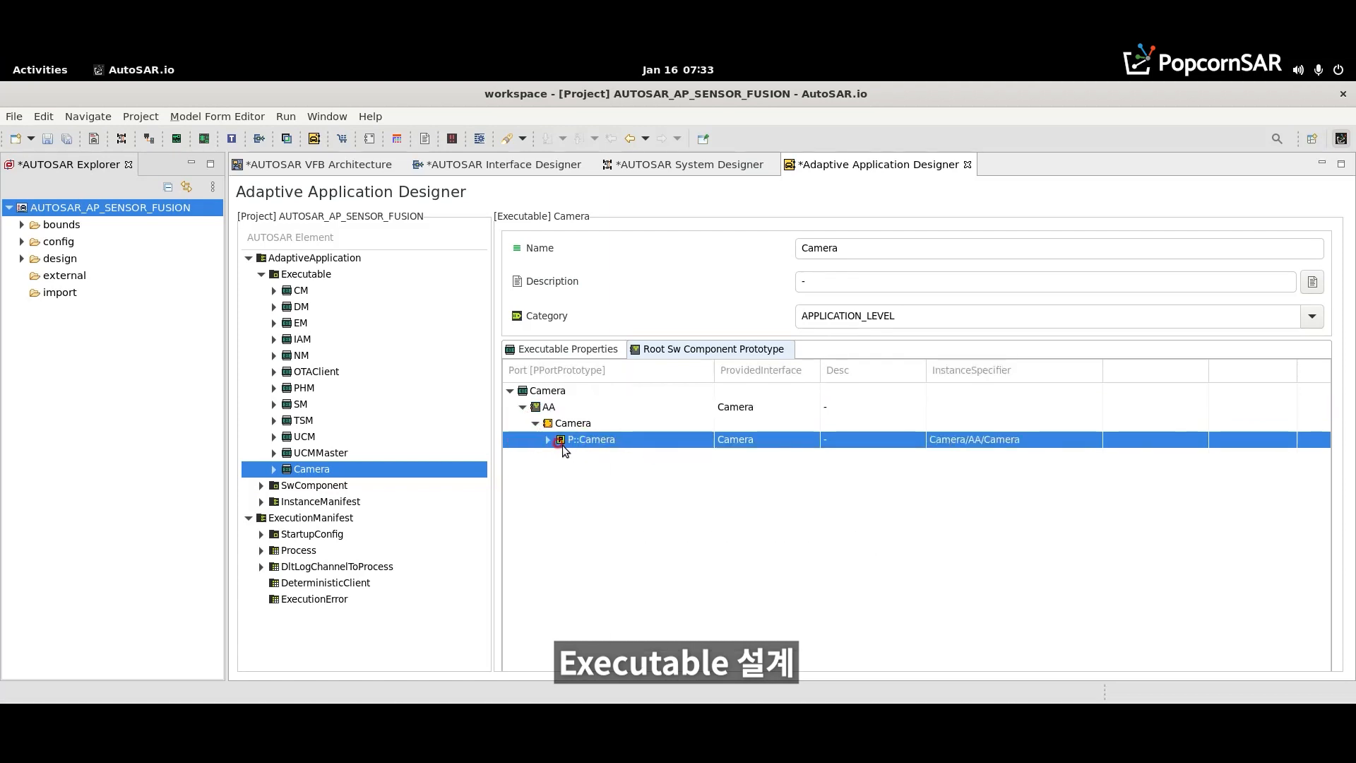
{"action": "left_click", "coordinate": [988, 455]}
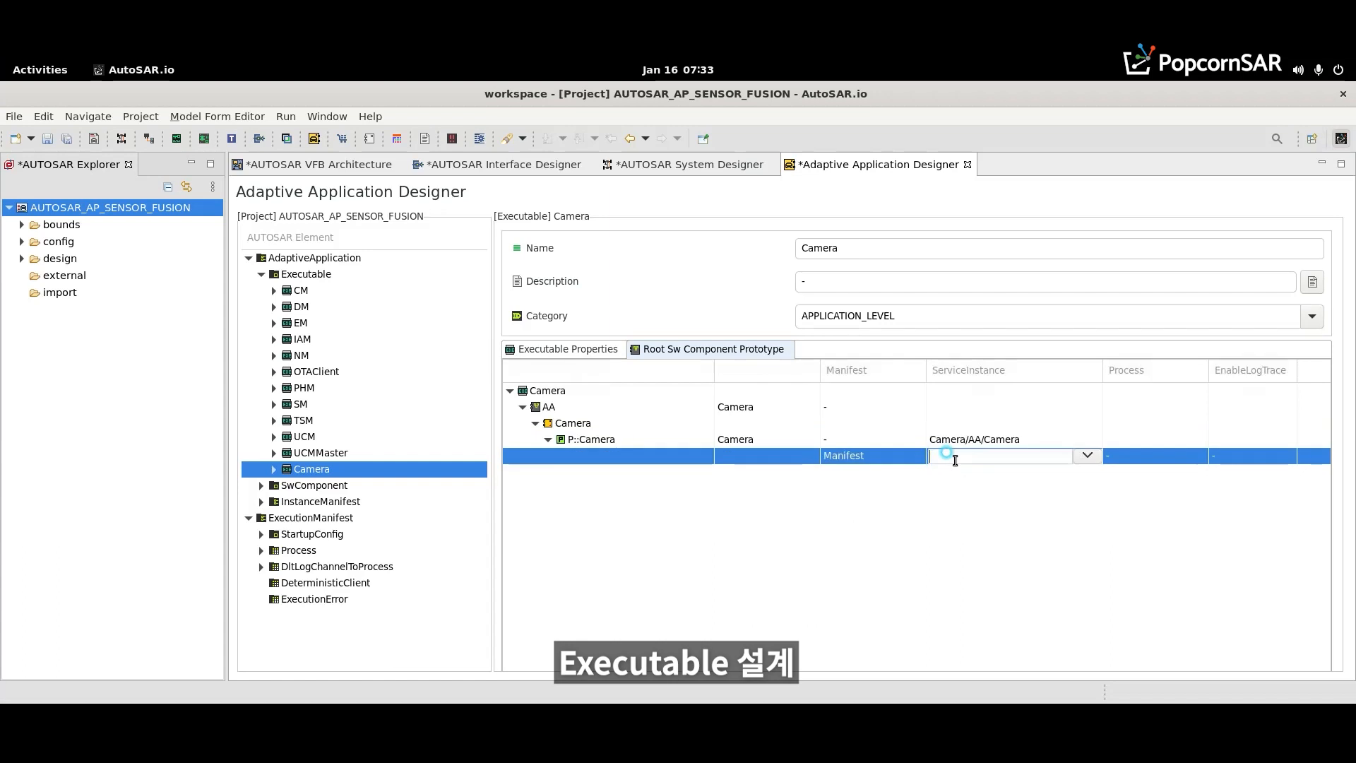
{"action": "left_click", "coordinate": [1068, 460]}
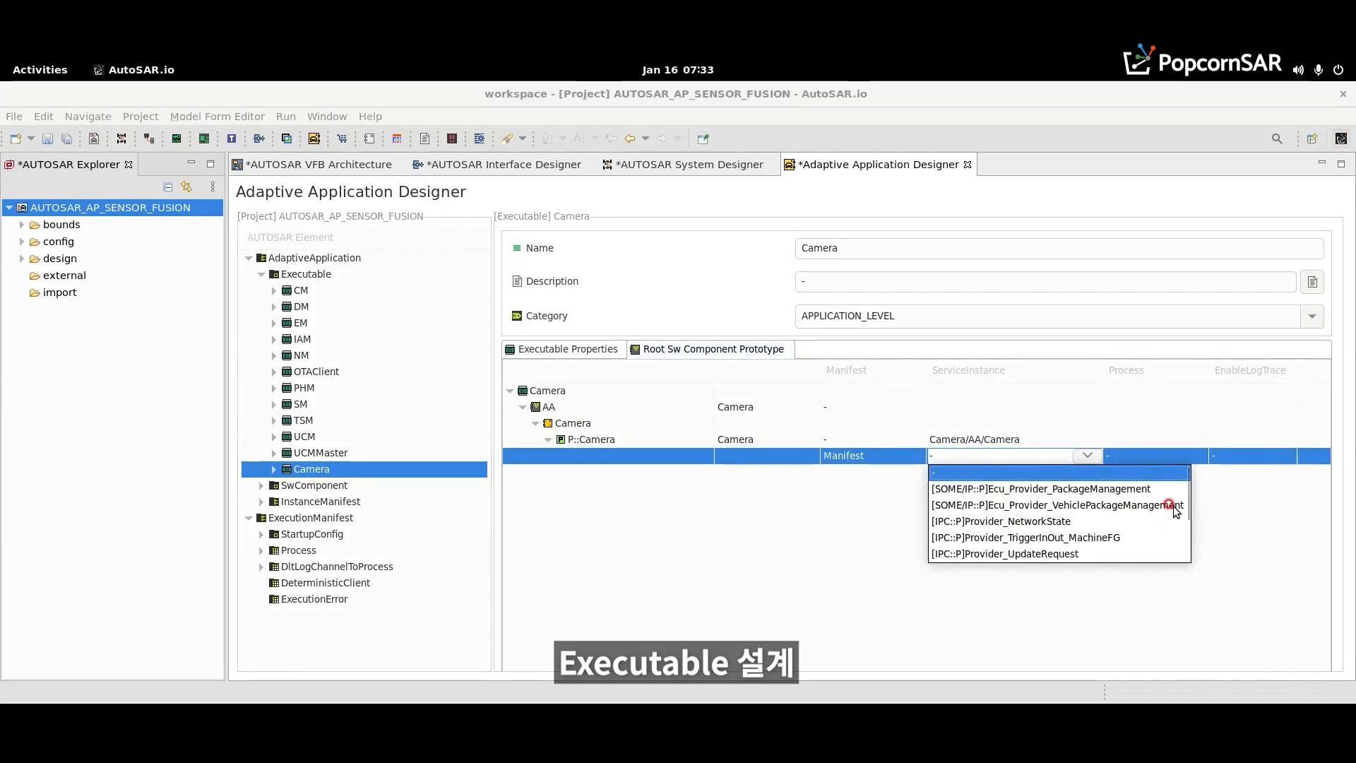
{"action": "left_click_drag", "start_coordinate": [1183, 495], "coordinate": [1185, 543]}
{"action": "left_click", "coordinate": [989, 505]}
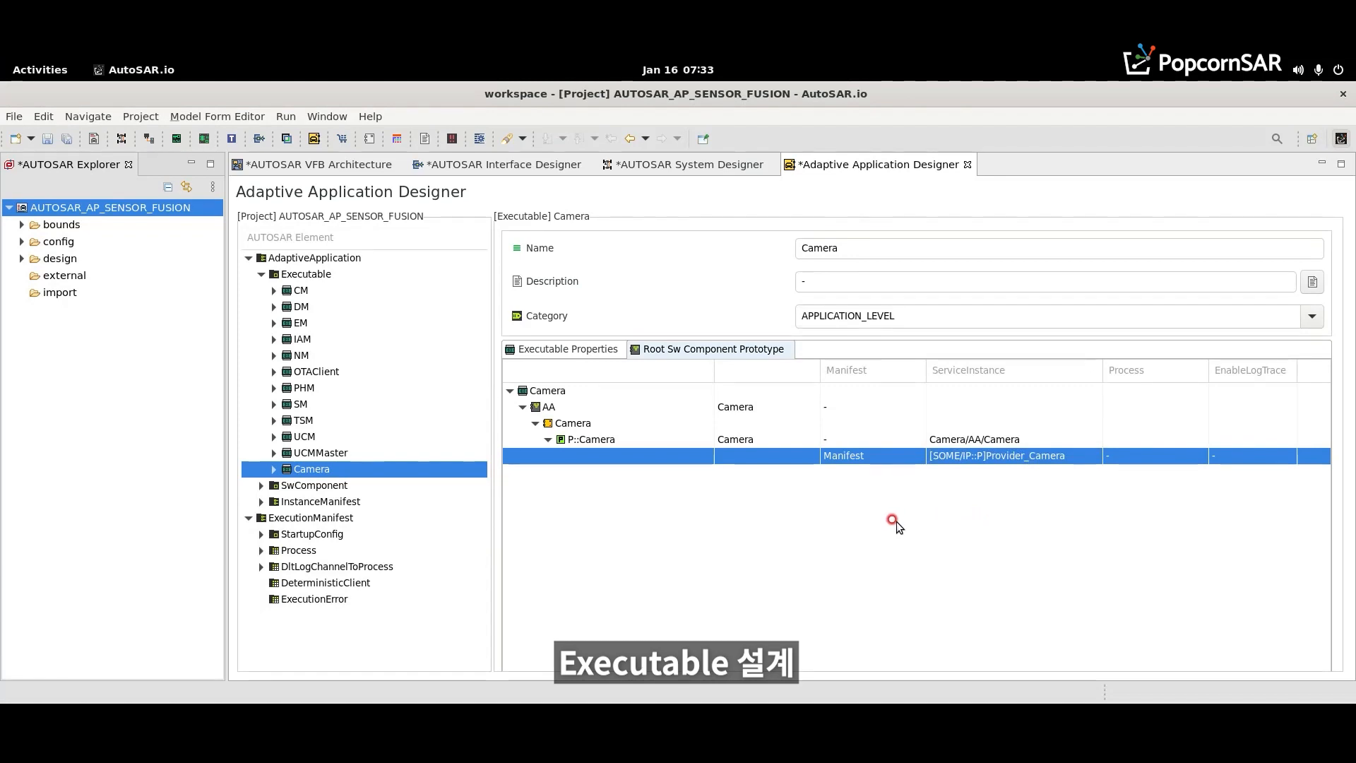
{"action": "key", "text": "ctrl+s"}
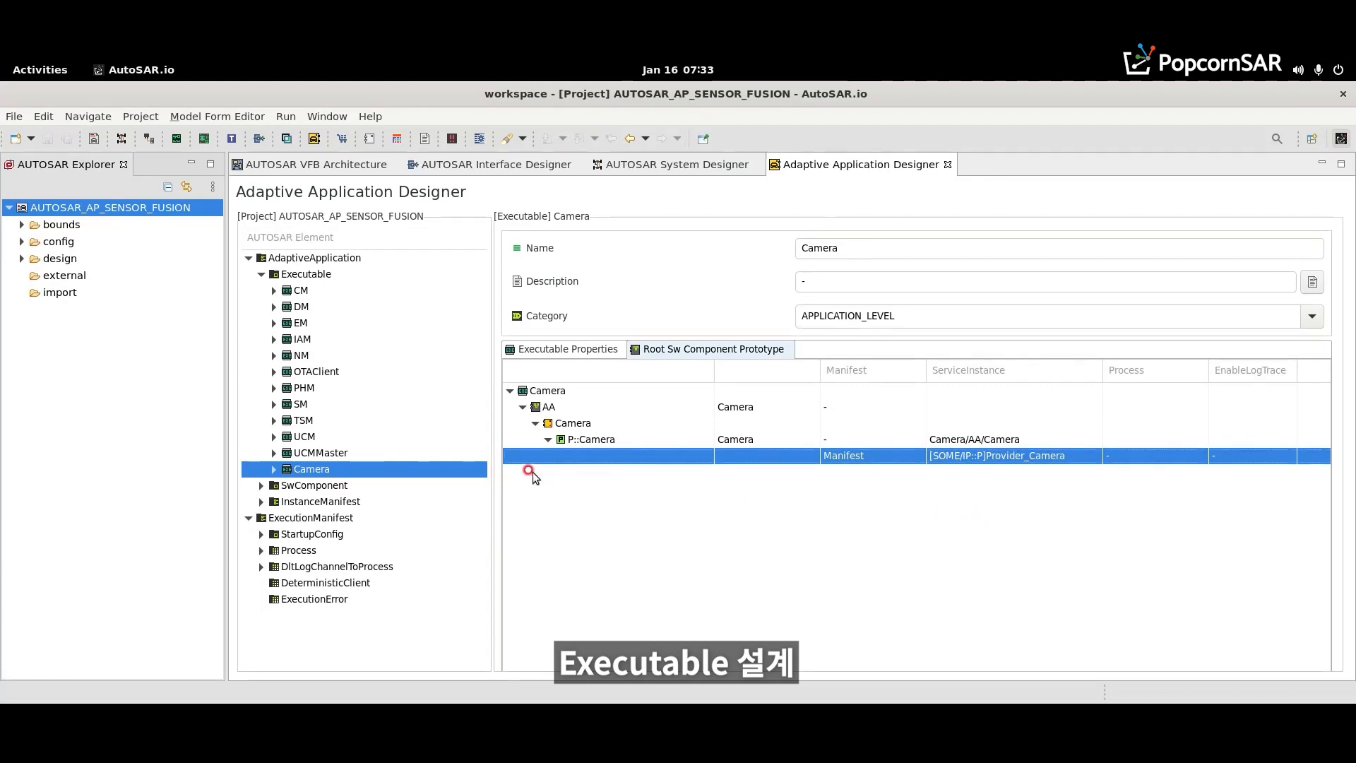
- Set the ServiceInstance of the Fusion executable's R::MachineFG manifest to [IPC::R]Consumer_TriggerInOut_MachineFG and save
{"action": "right_click", "coordinate": [308, 276]}
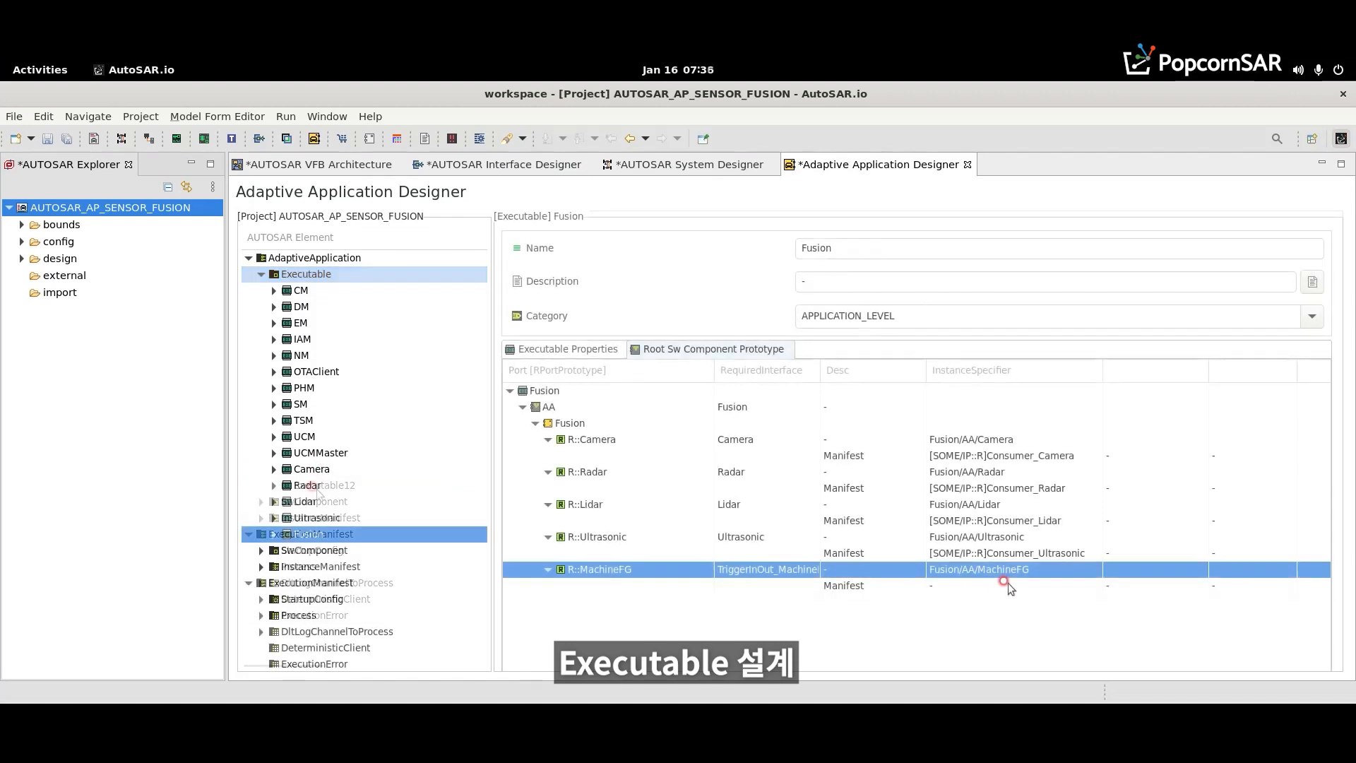
{"action": "left_click", "coordinate": [1007, 585]}
{"action": "left_click", "coordinate": [1099, 584]}
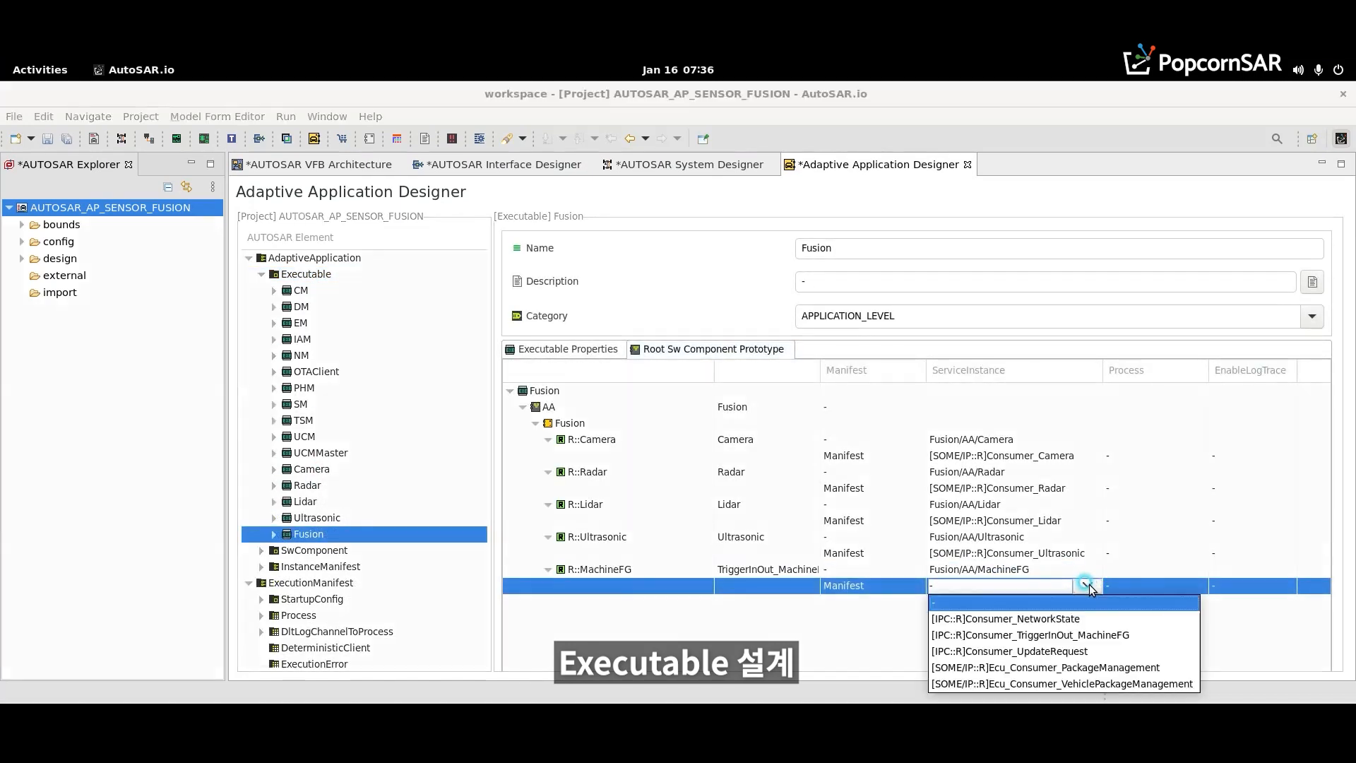
{"action": "left_click", "coordinate": [1038, 635]}
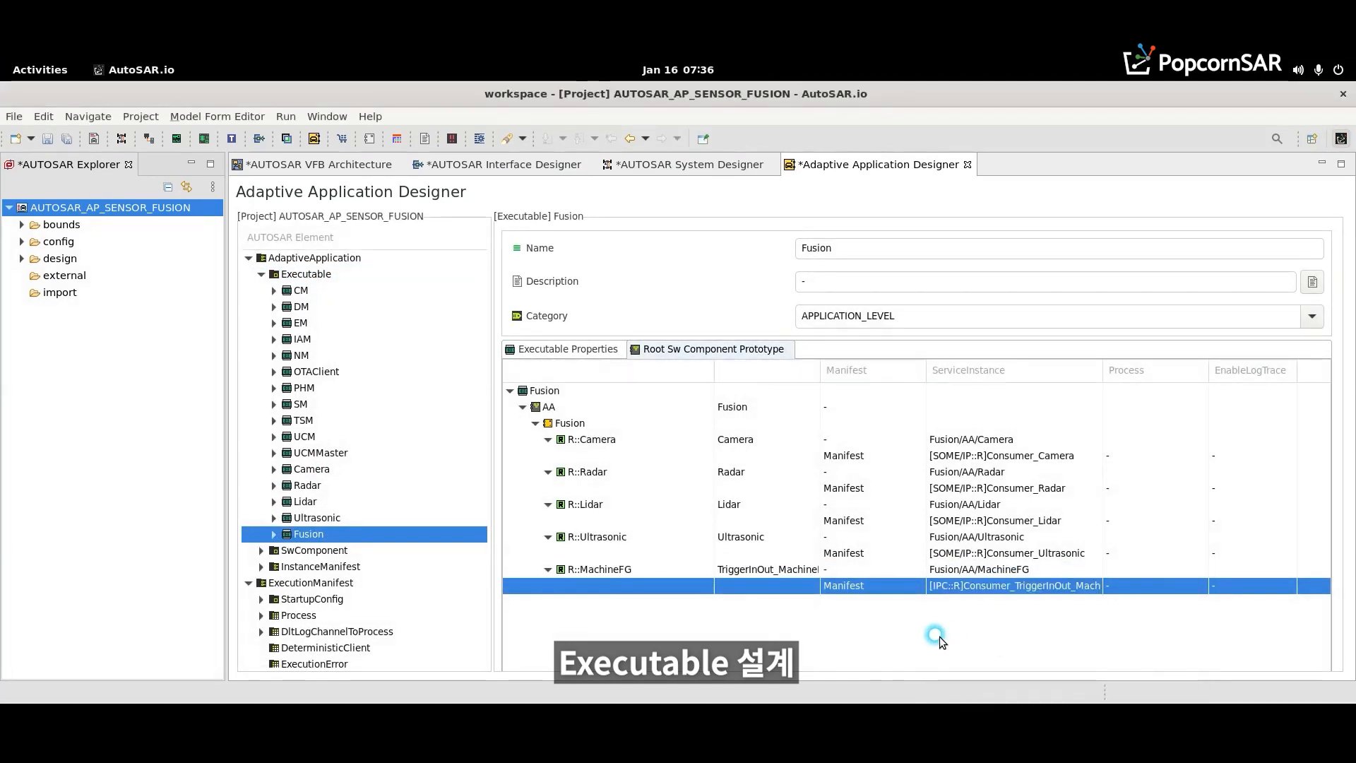
{"action": "key", "text": "ctrl+s"}
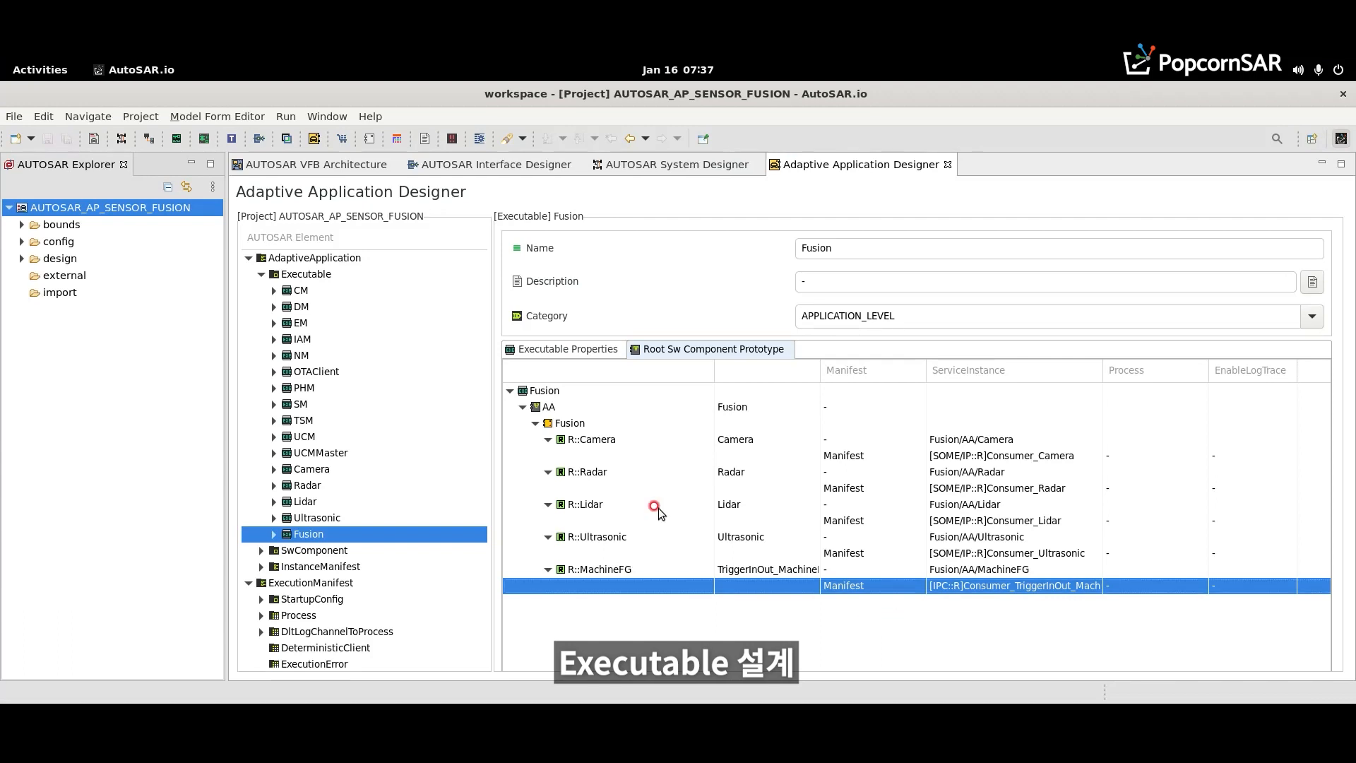
- Add an entry named Camera to the StartupConfig set under ExecutionManifest
{"action": "left_click", "coordinate": [261, 275]}
{"action": "left_click", "coordinate": [259, 339]}
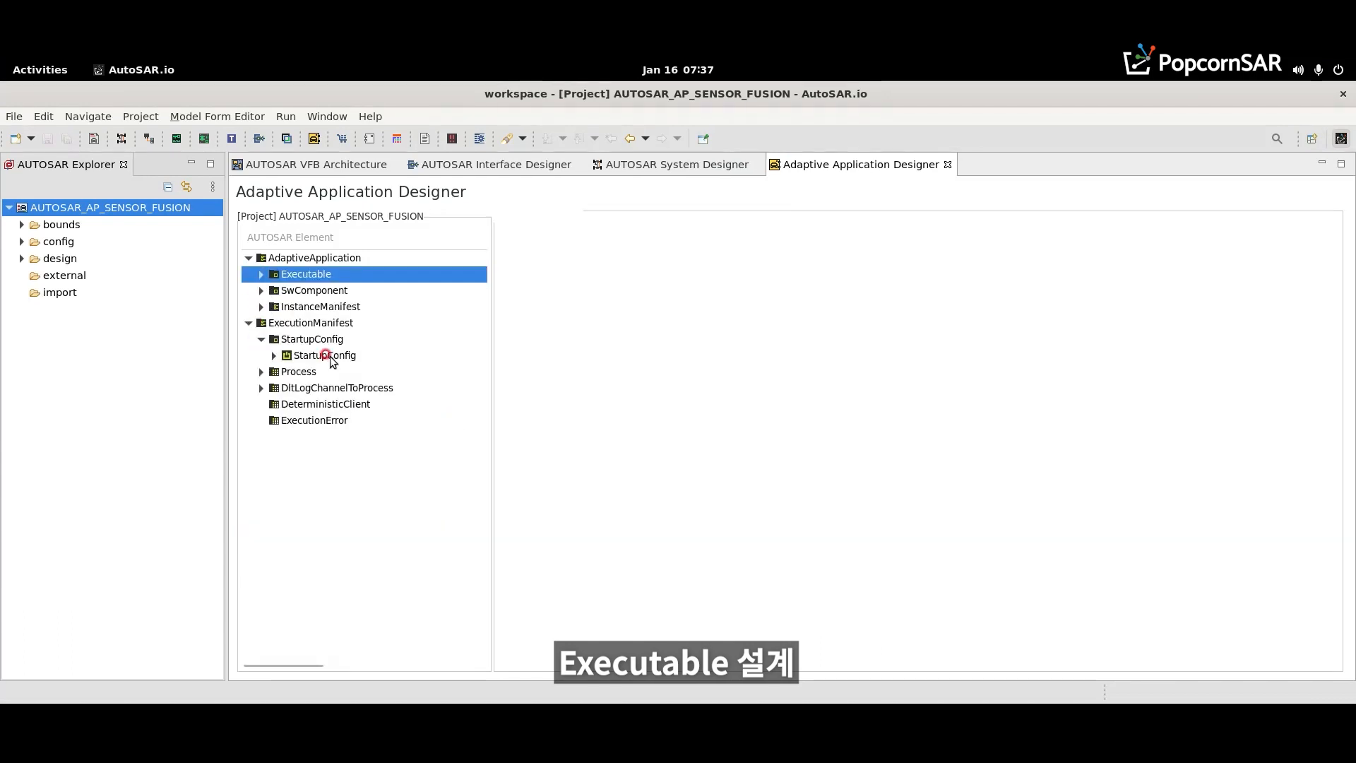
{"action": "left_click", "coordinate": [325, 355]}
{"action": "right_click", "coordinate": [573, 553]}
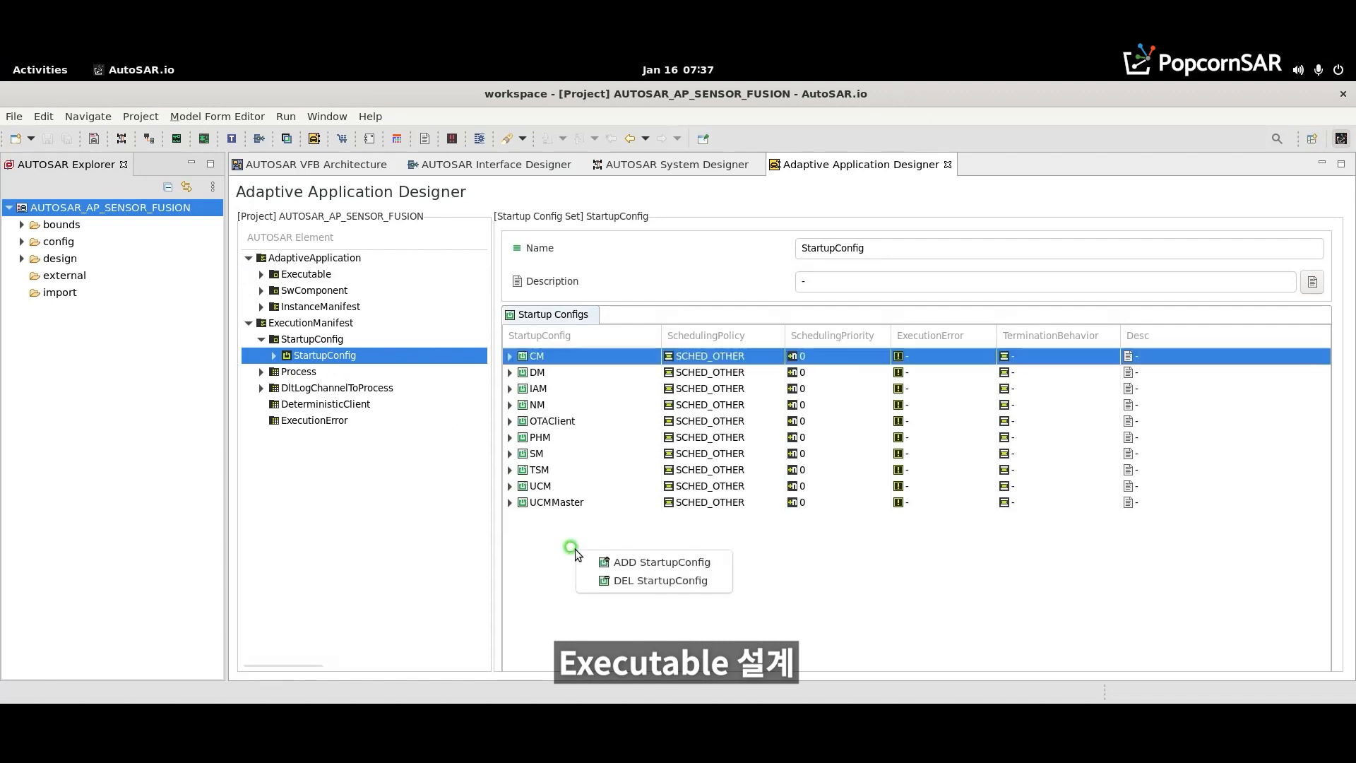
{"action": "left_click", "coordinate": [593, 564]}
{"action": "left_click", "coordinate": [589, 518]}
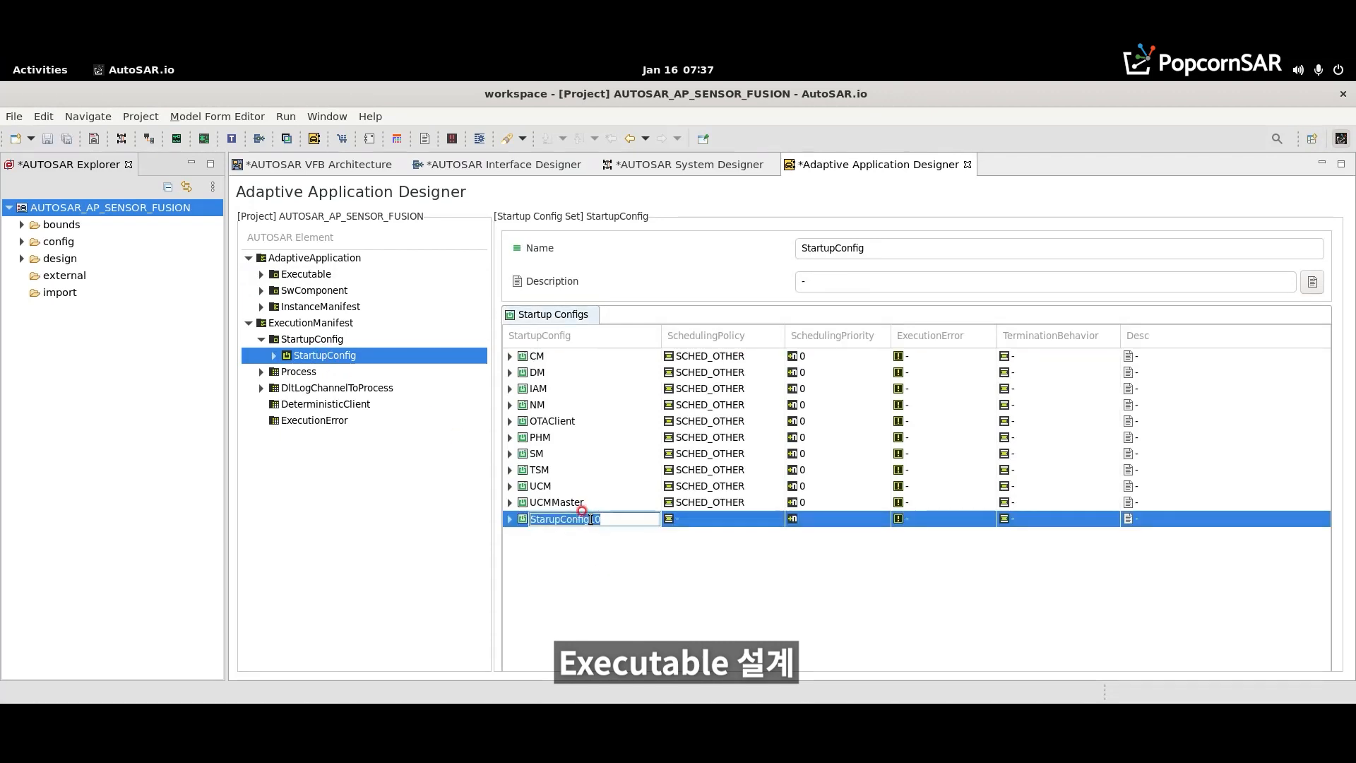
{"action": "type", "text": "Camera"}
{"action": "key", "text": "Return"}
- Set the Camera startup config's scheduling policy to SCHED_OTHER and save the startup configurations
{"action": "left_click", "coordinate": [695, 520]}
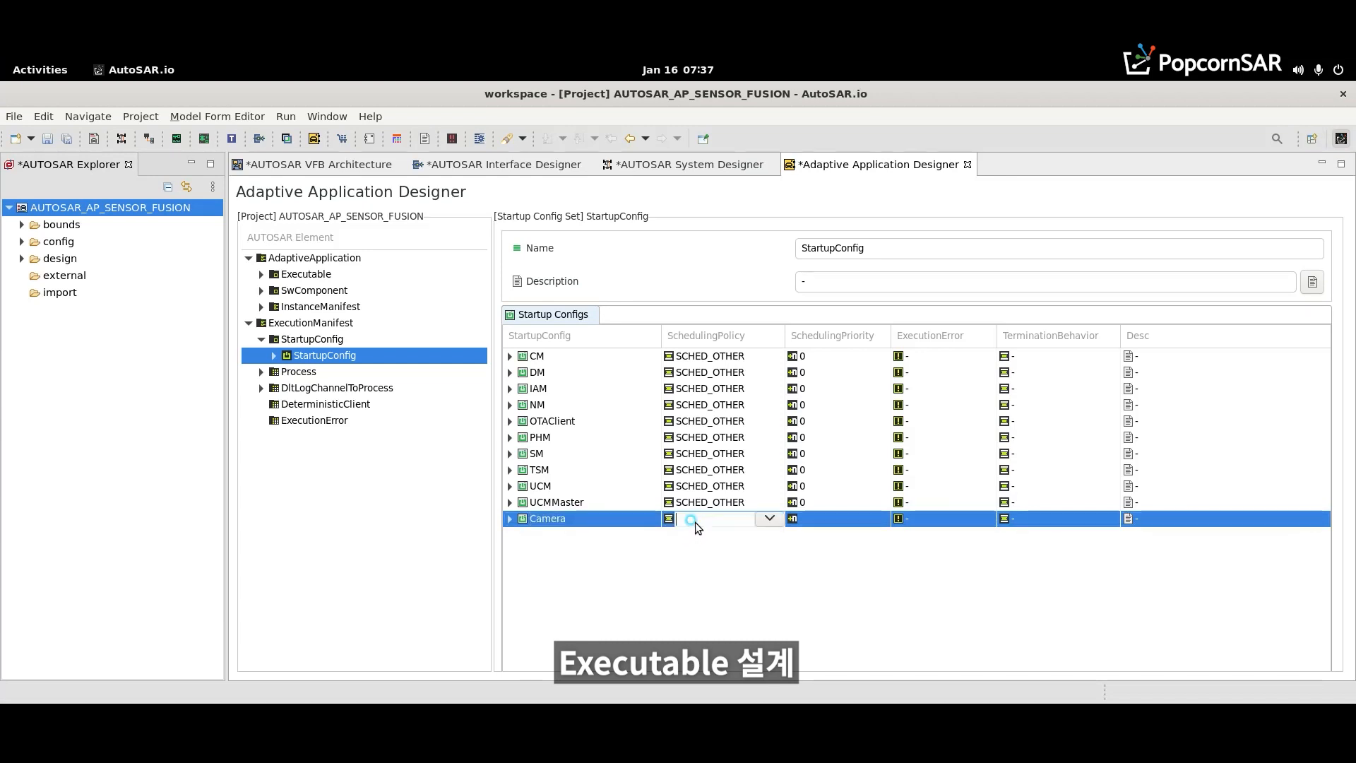
{"action": "left_click", "coordinate": [770, 519]}
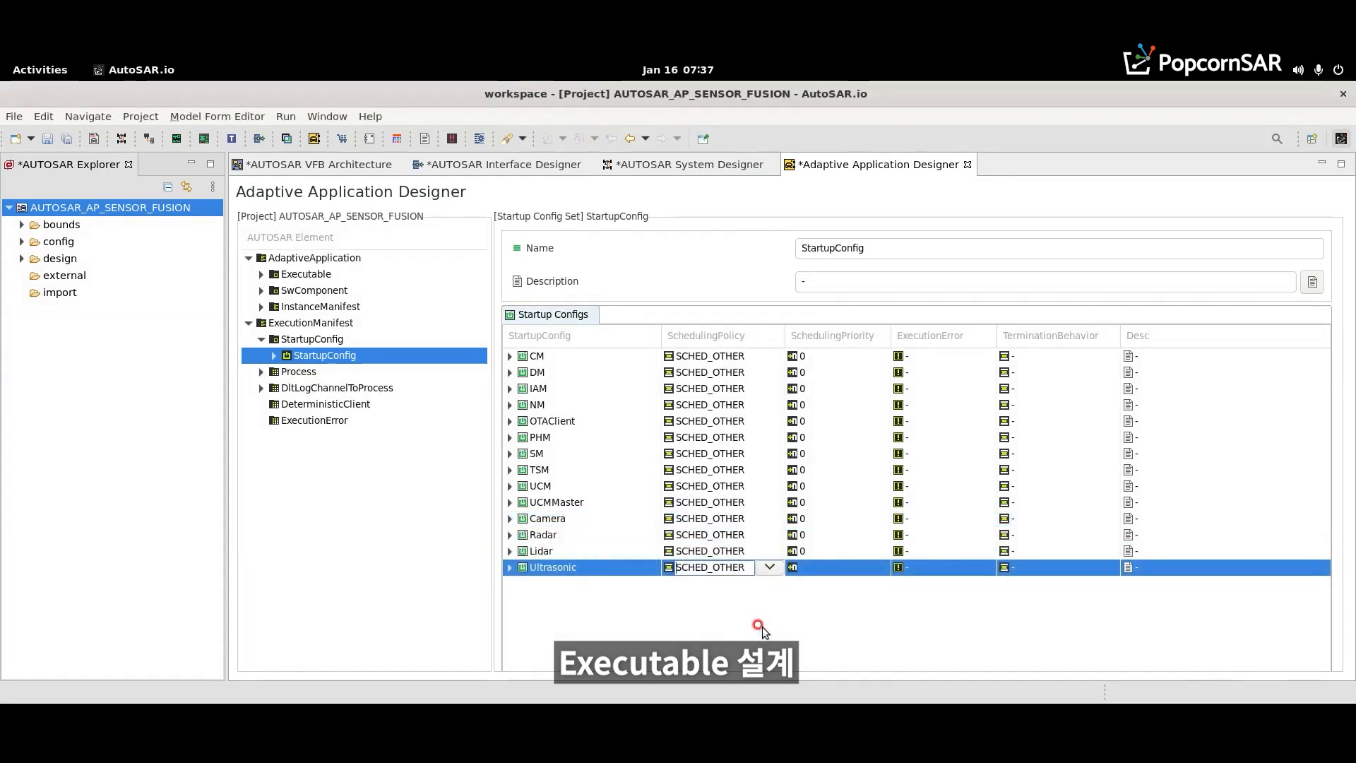
{"action": "left_click", "coordinate": [761, 627]}
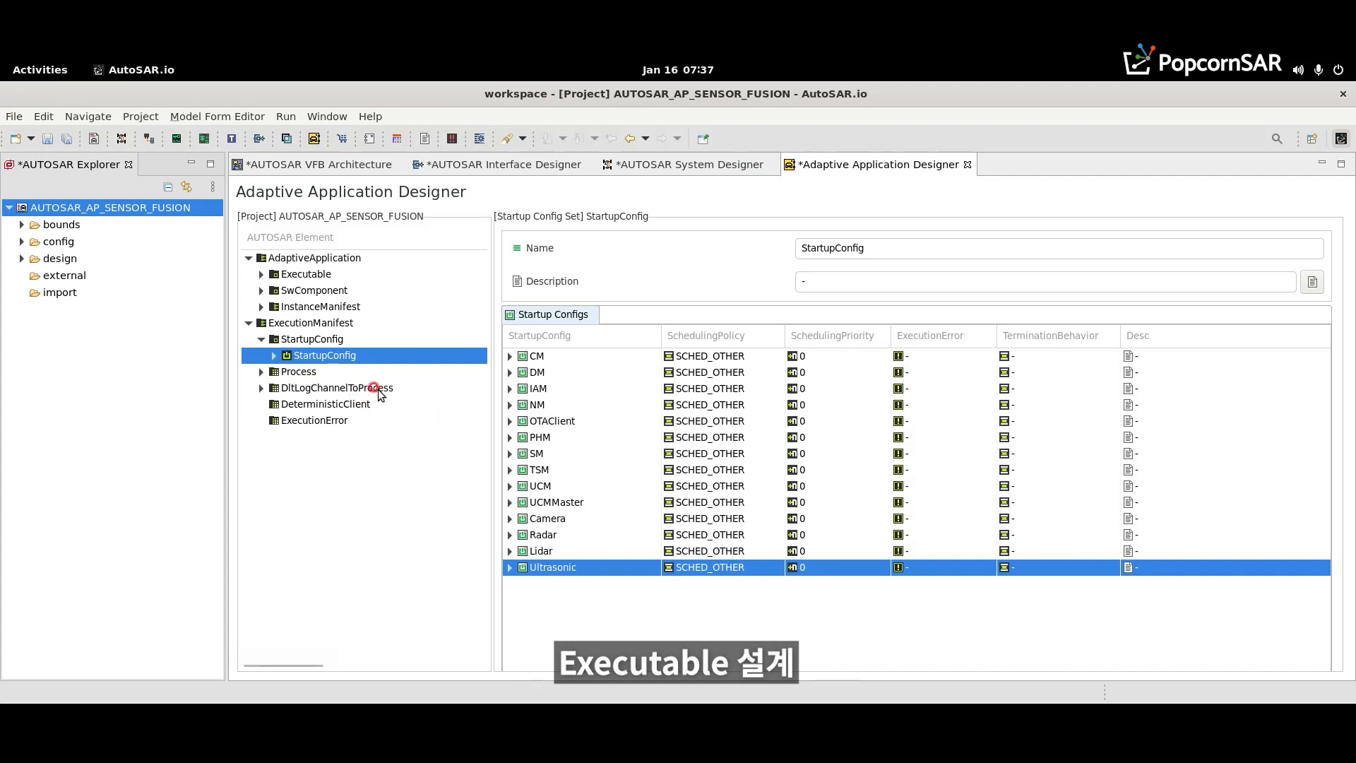
{"action": "key", "text": "ctrl+s"}
- Add a process named Camera to the Process configuration under ExecutionManifest
{"action": "left_click", "coordinate": [332, 372]}
{"action": "right_click", "coordinate": [540, 490]}
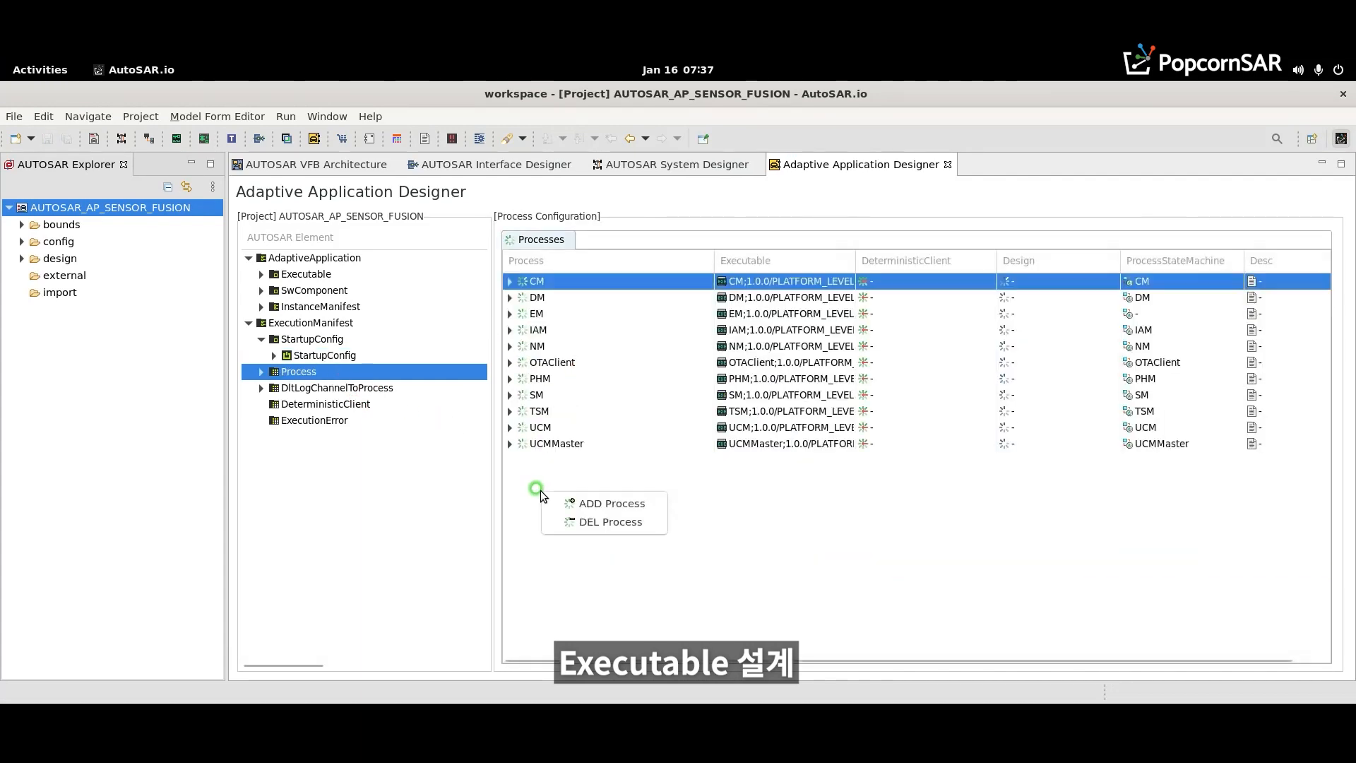
{"action": "left_click", "coordinate": [565, 503]}
{"action": "double_click", "coordinate": [565, 461]}
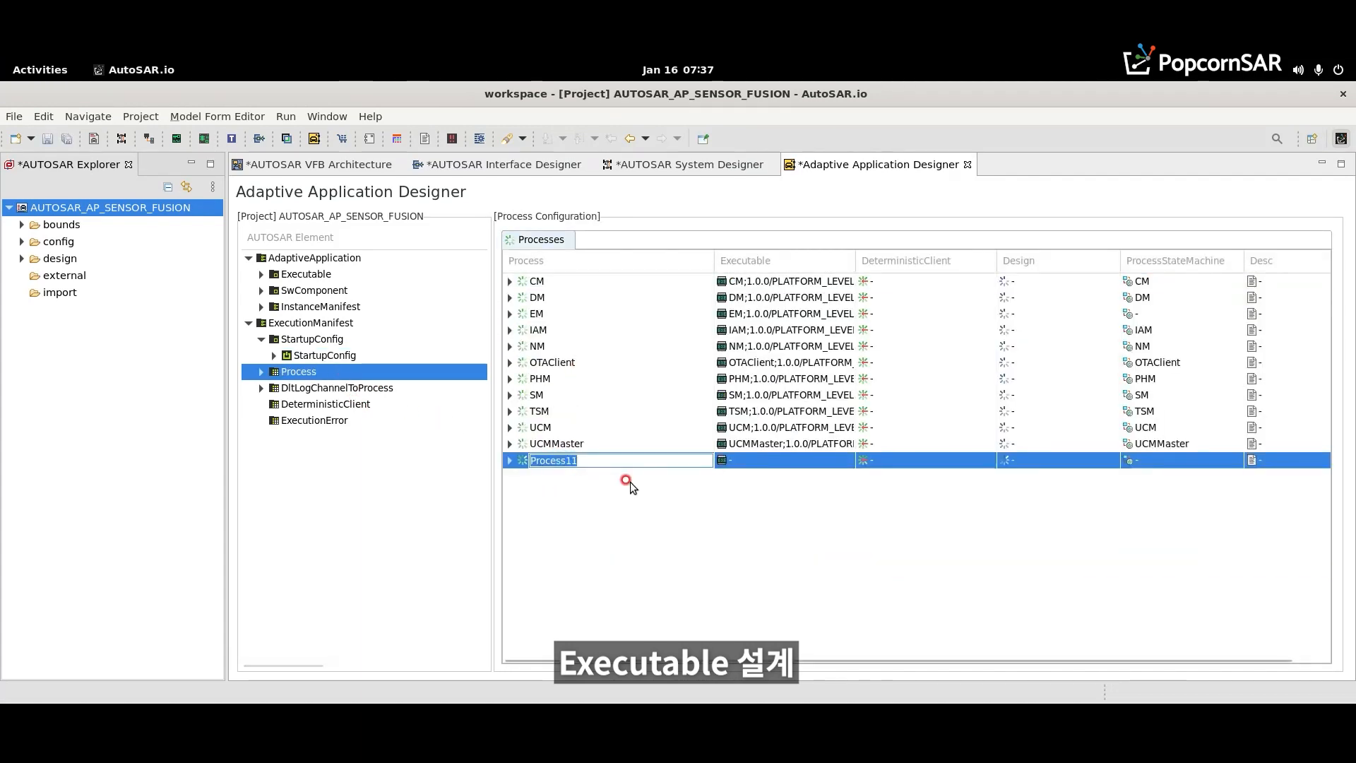
{"action": "type", "text": "Ca"}
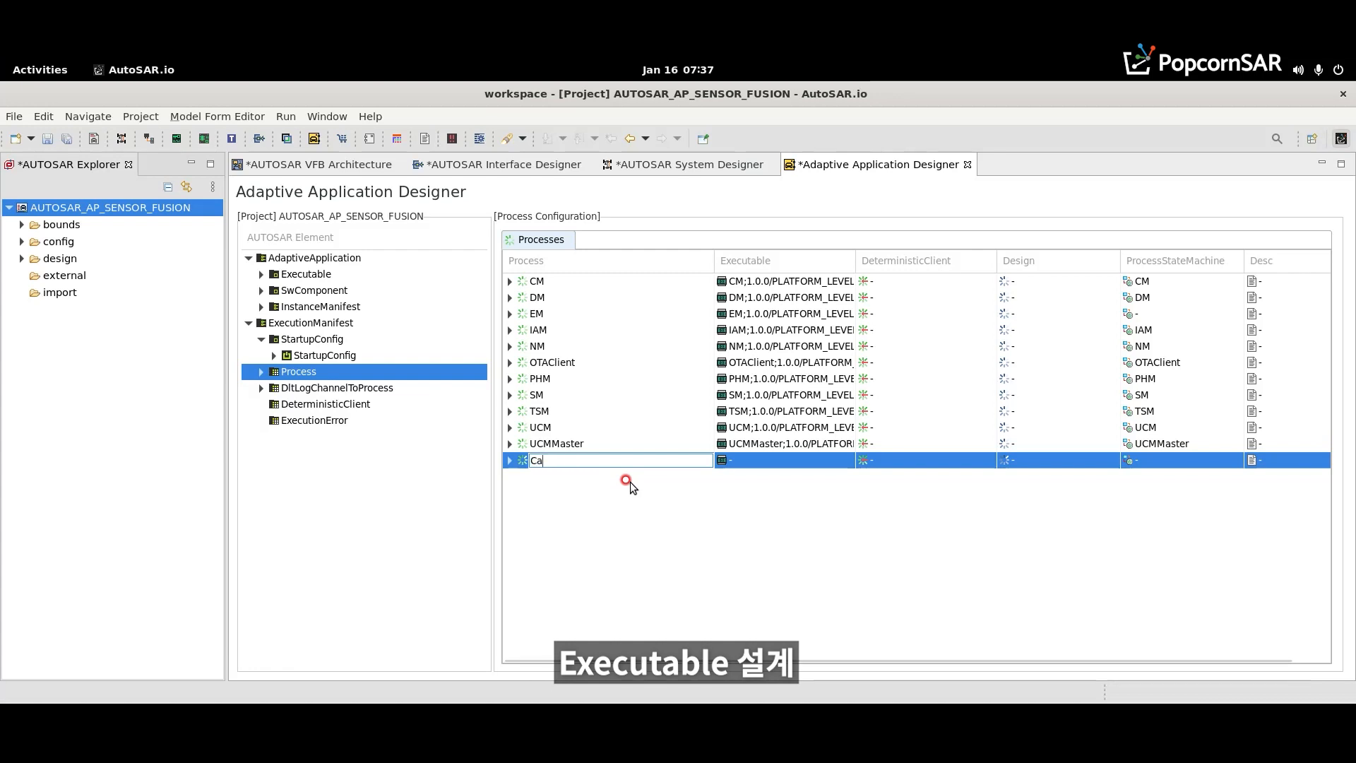
{"action": "type", "text": "mera"}
{"action": "key", "text": "Return"}
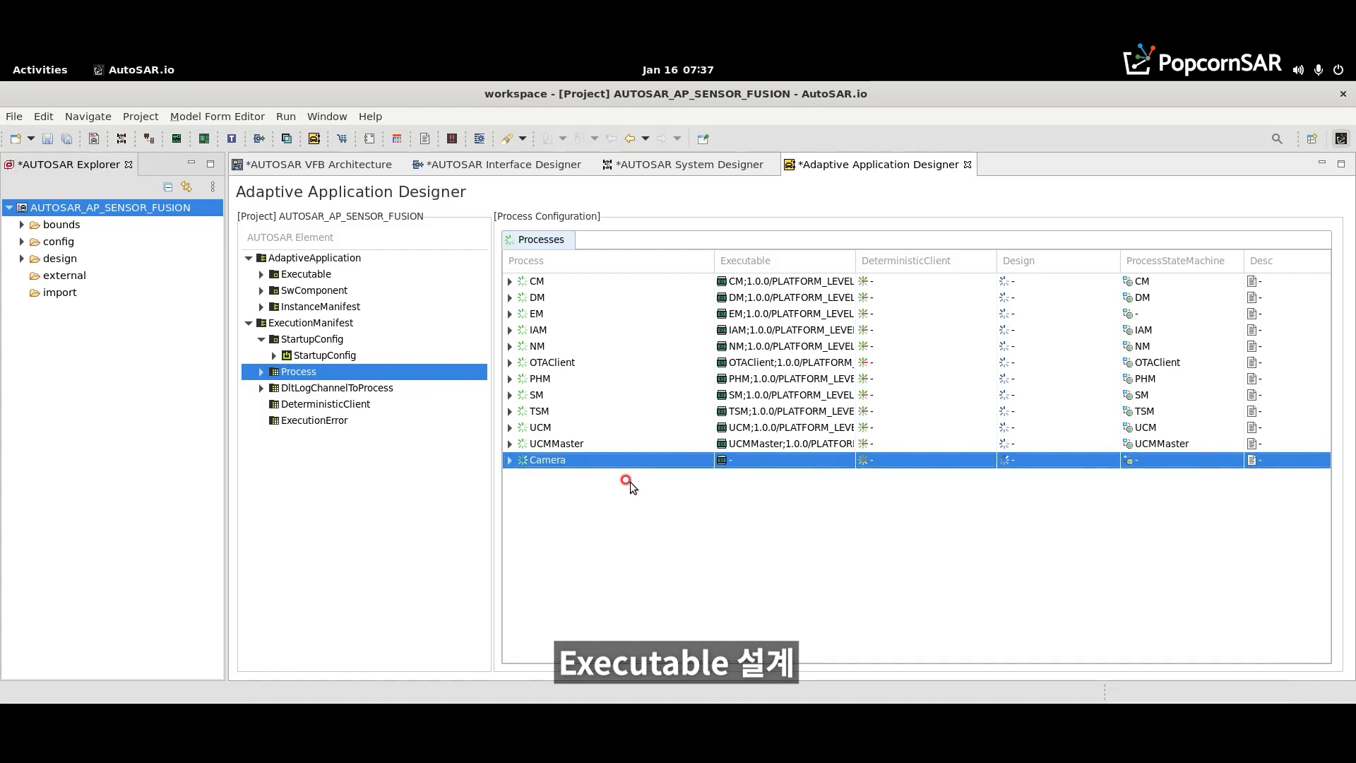
- Assign the application-level Camera;1.0.0 executable to the Camera process
{"action": "left_click", "coordinate": [784, 460]}
{"action": "left_click", "coordinate": [839, 459]}
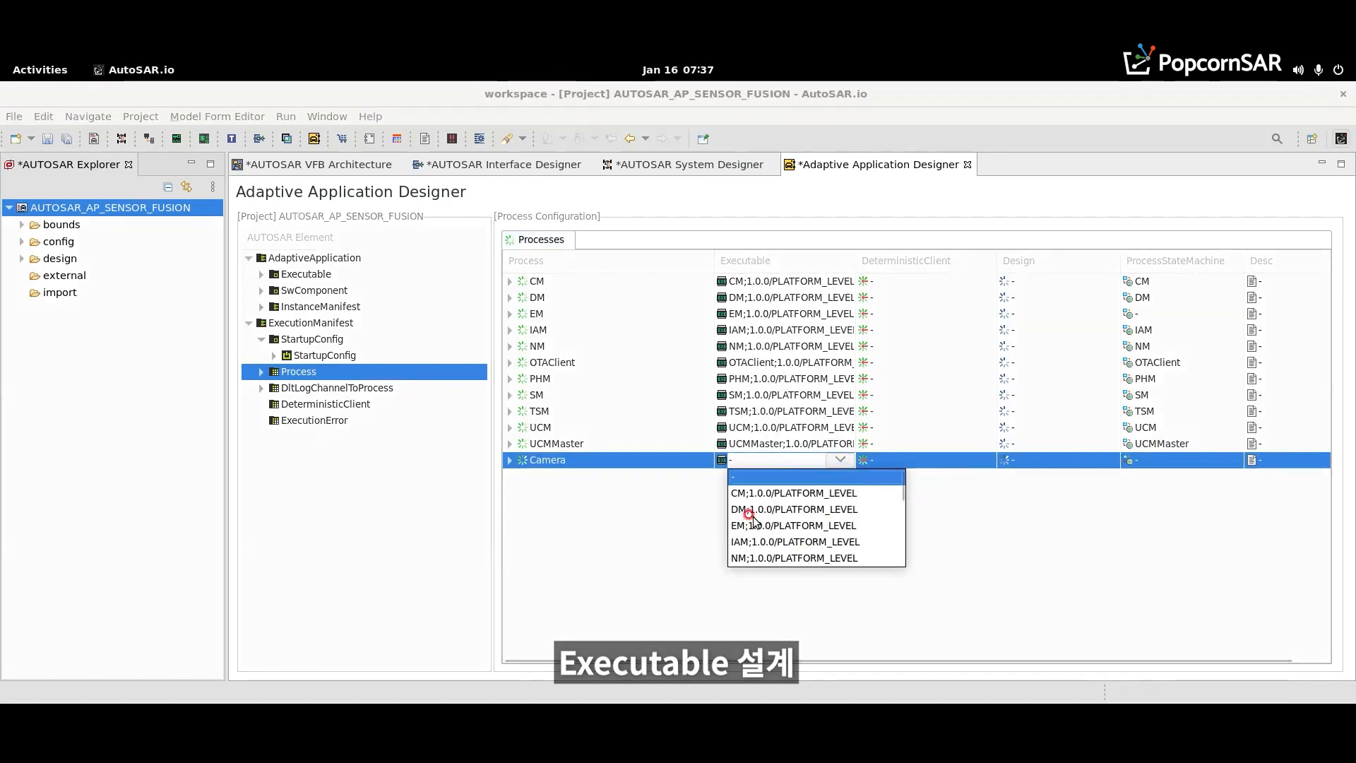
{"action": "left_click_drag", "start_coordinate": [900, 487], "coordinate": [902, 554]}
{"action": "left_click", "coordinate": [808, 493]}
{"action": "left_click", "coordinate": [582, 485]}
- Add a ProcessStateMachine to the Camera process and set its type to ProcessState
{"action": "left_click", "coordinate": [509, 460]}
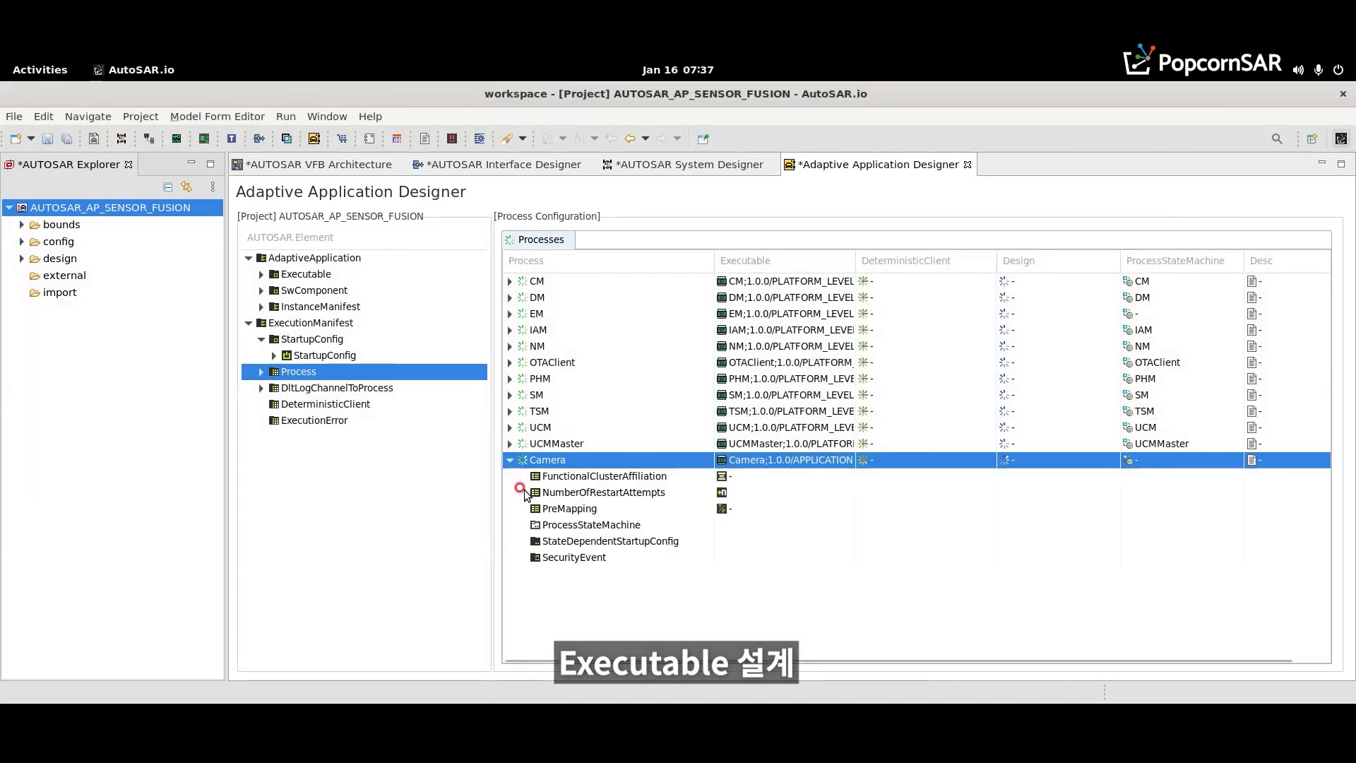
{"action": "right_click", "coordinate": [564, 527]}
{"action": "left_click", "coordinate": [636, 558]}
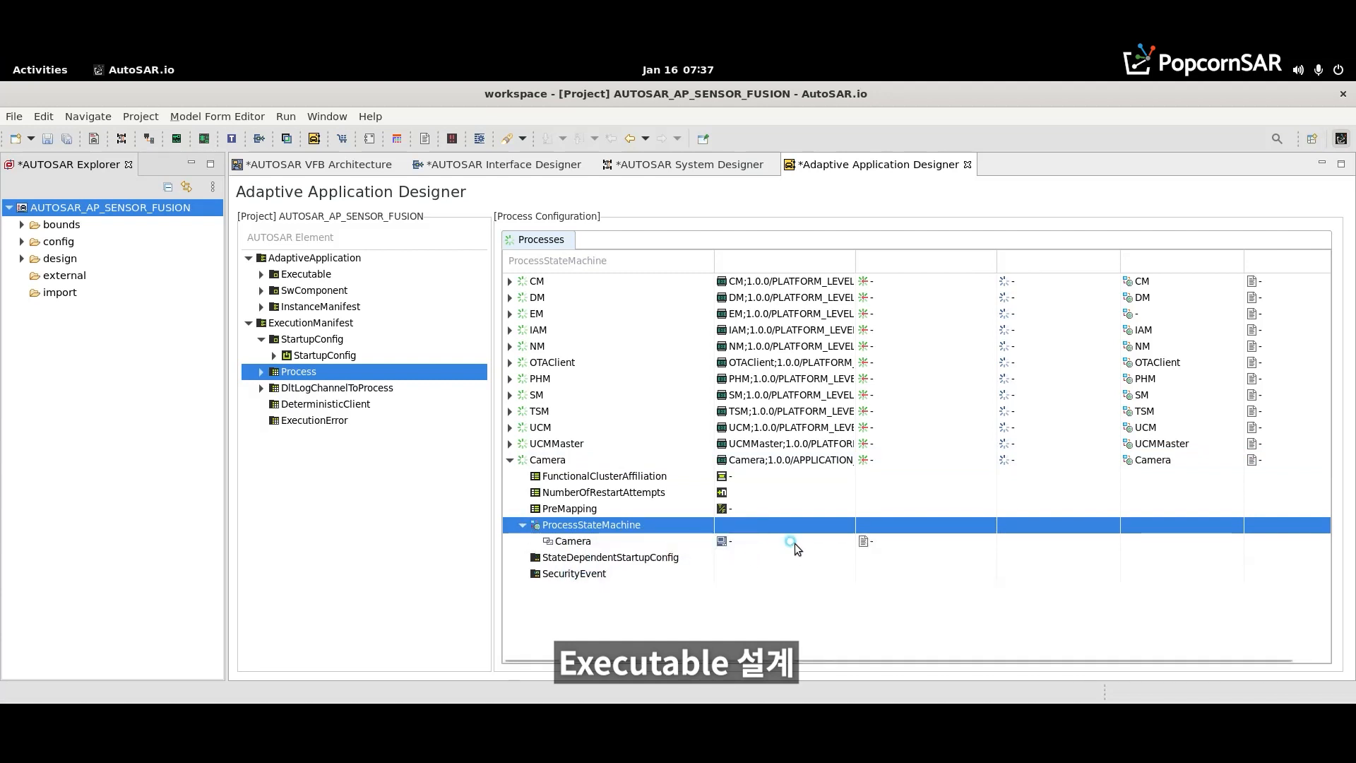
{"action": "left_click", "coordinate": [795, 543]}
{"action": "left_click", "coordinate": [838, 541]}
{"action": "left_click", "coordinate": [777, 590]}
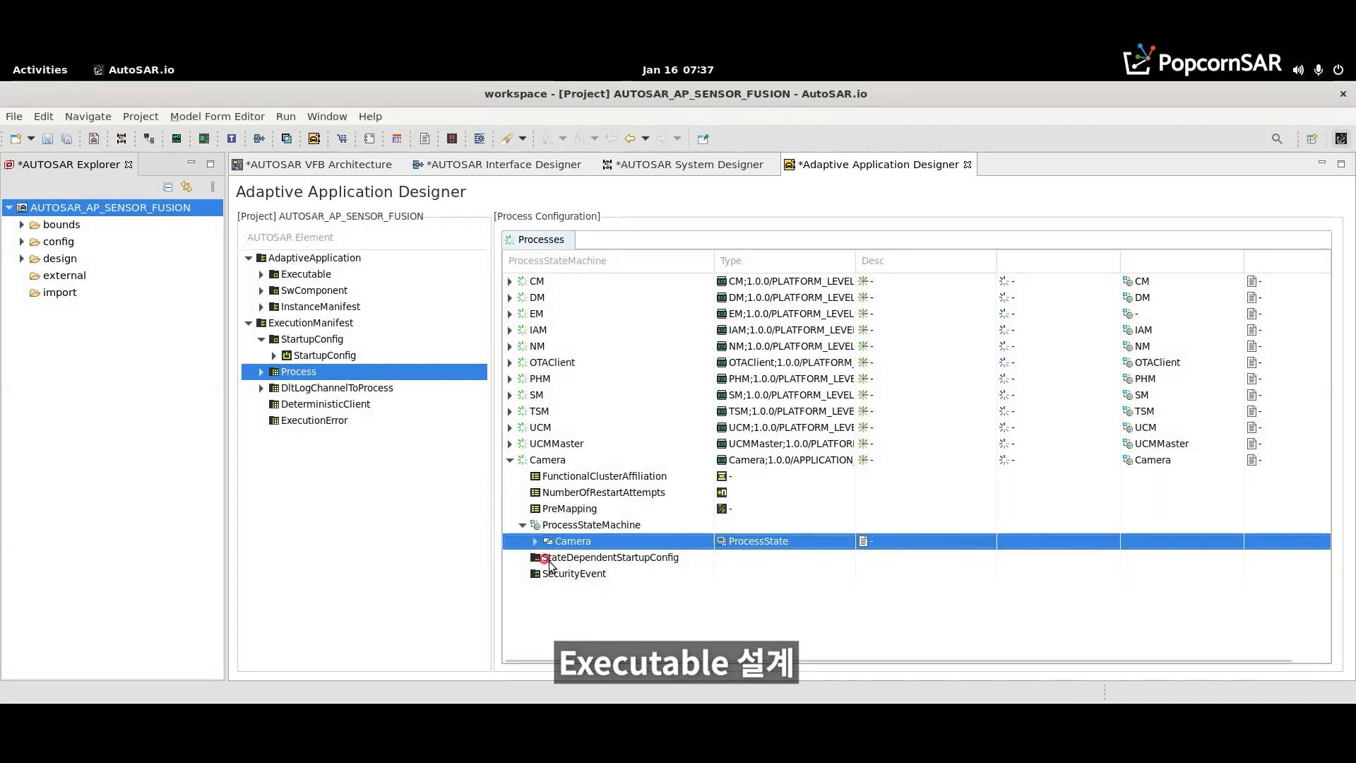
- Add a StateDependentStartupConfig to the Camera process and set its StartupConfig to Camera
{"action": "right_click", "coordinate": [537, 558]}
{"action": "left_click", "coordinate": [561, 587]}
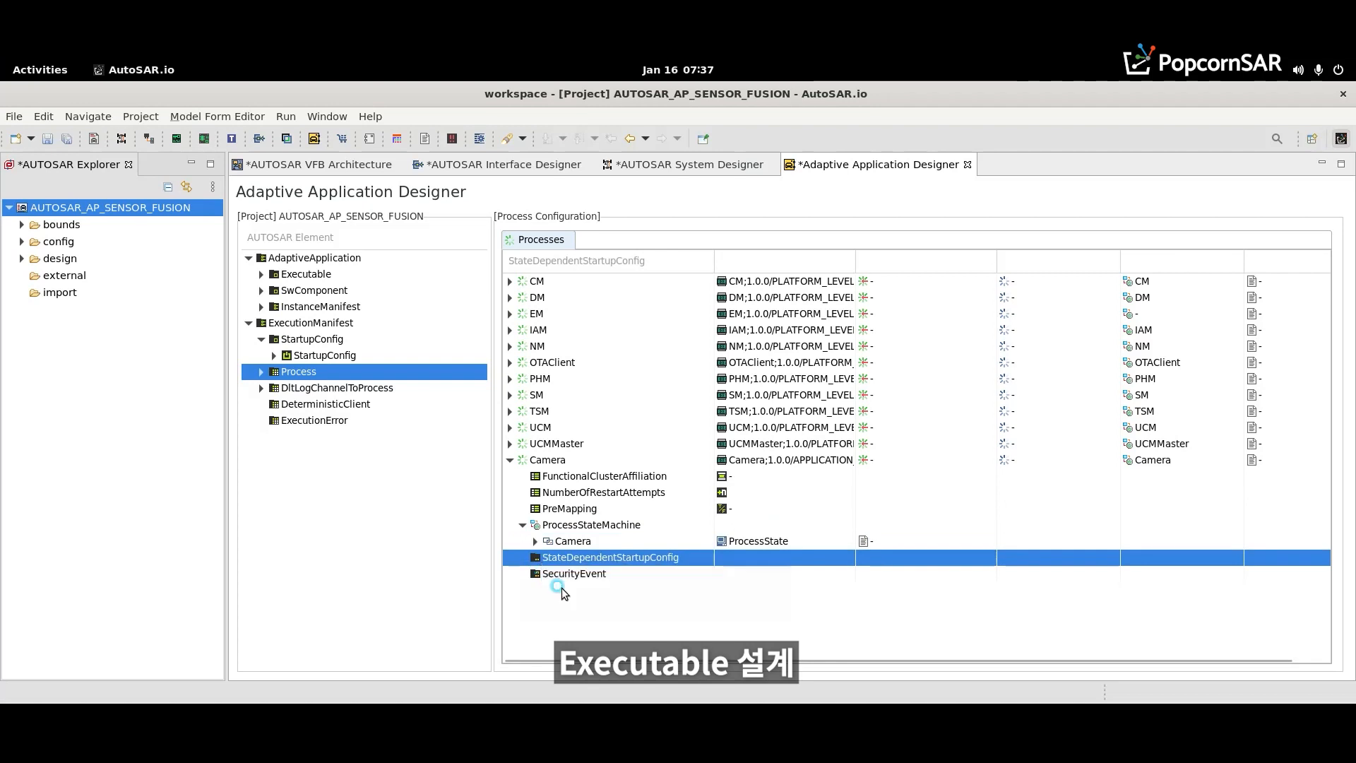
{"action": "left_click", "coordinate": [521, 558]}
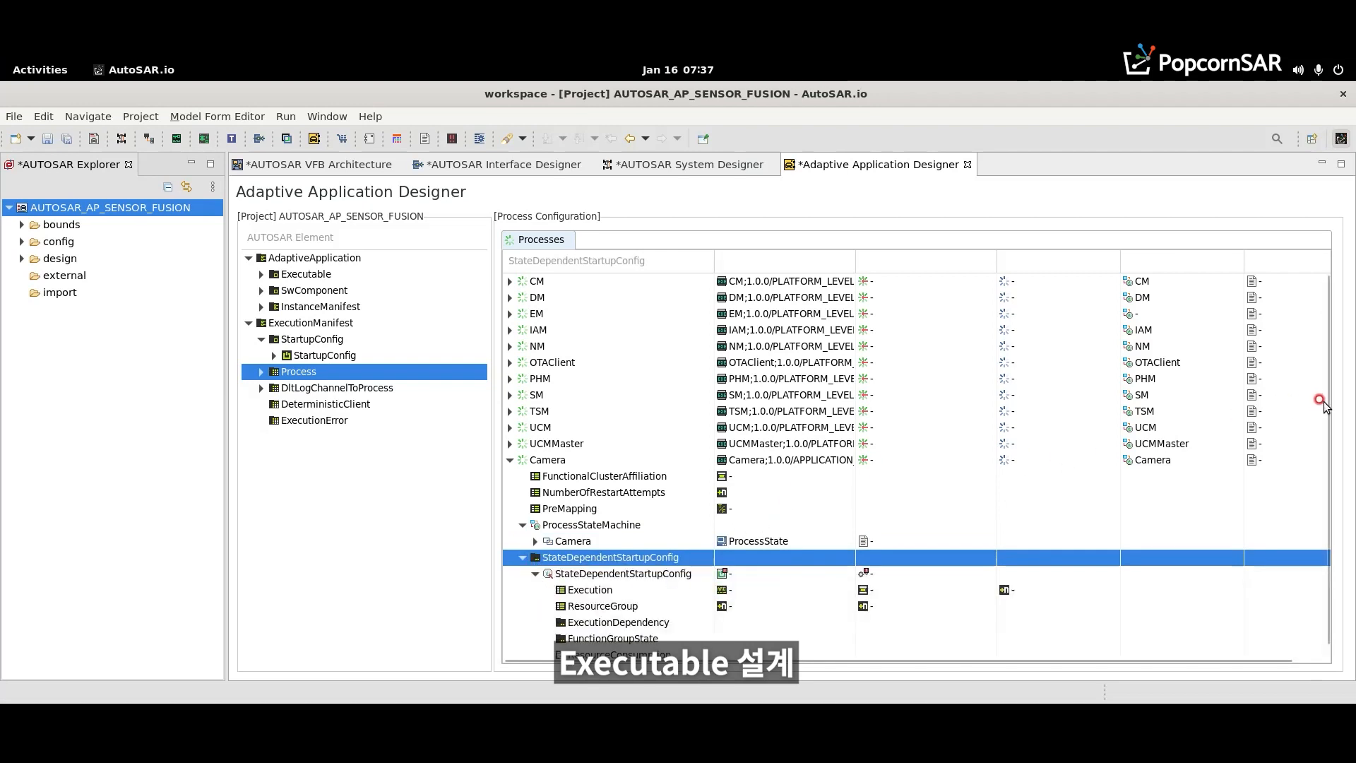
{"action": "scroll", "coordinate": [1322, 404], "scroll_direction": "down", "scroll_amount": 1}
{"action": "left_click", "coordinate": [792, 555]}
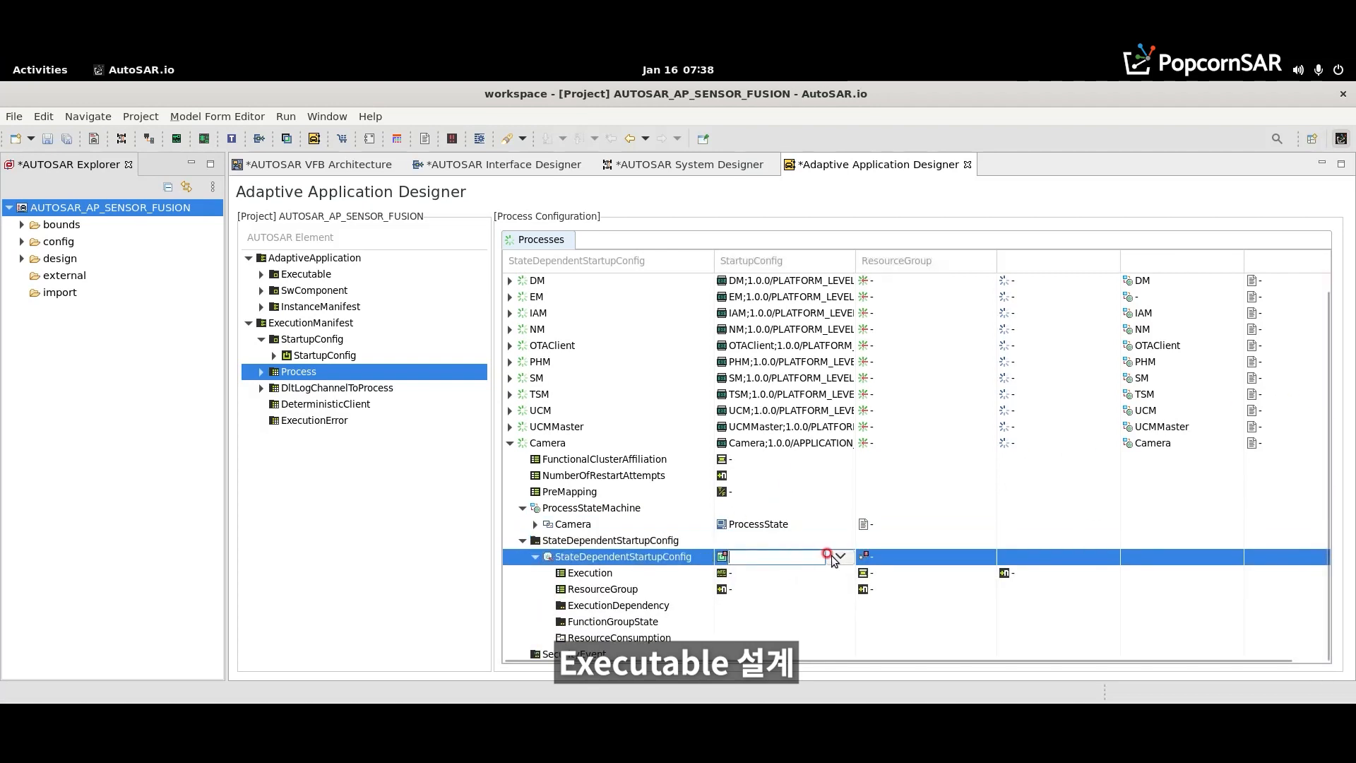
{"action": "left_click", "coordinate": [835, 556]}
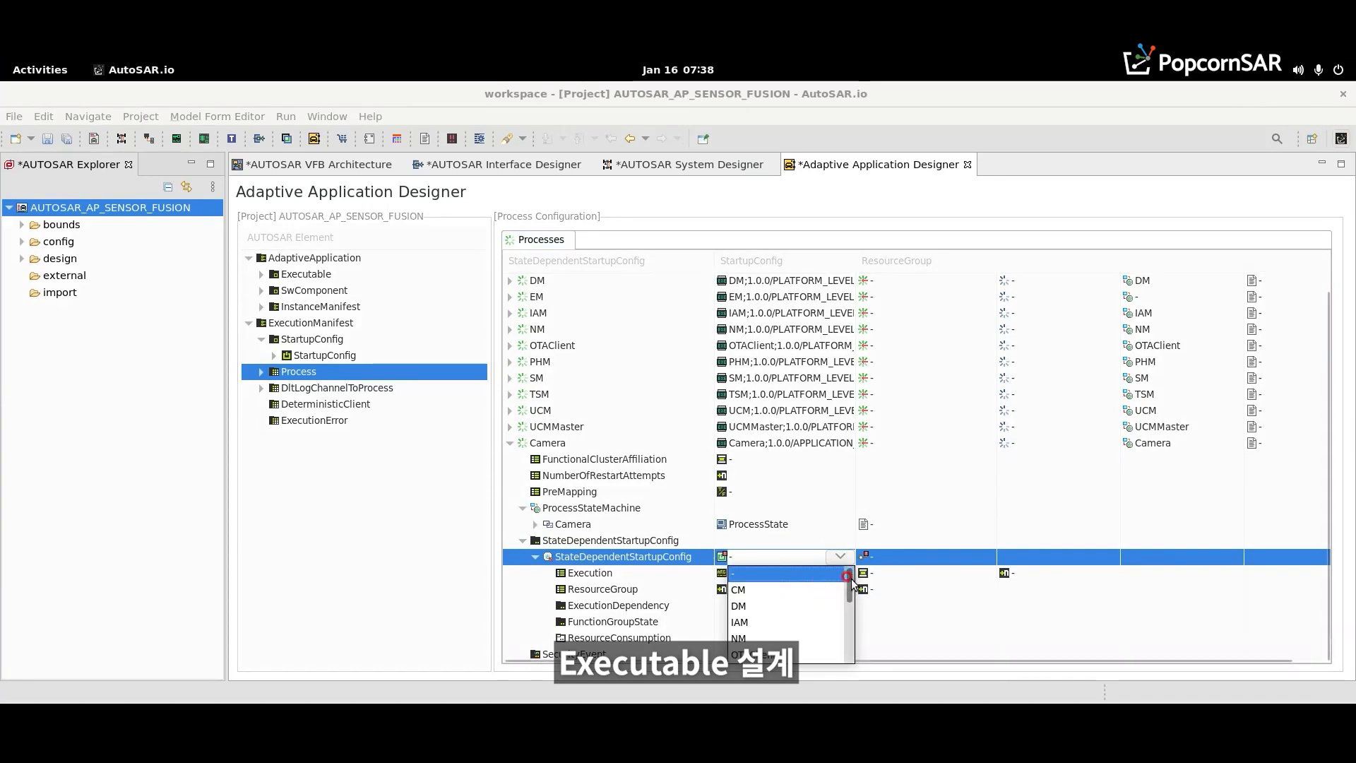
{"action": "scroll", "coordinate": [851, 580], "scroll_direction": "down", "scroll_amount": 3}
{"action": "left_click", "coordinate": [826, 606]}
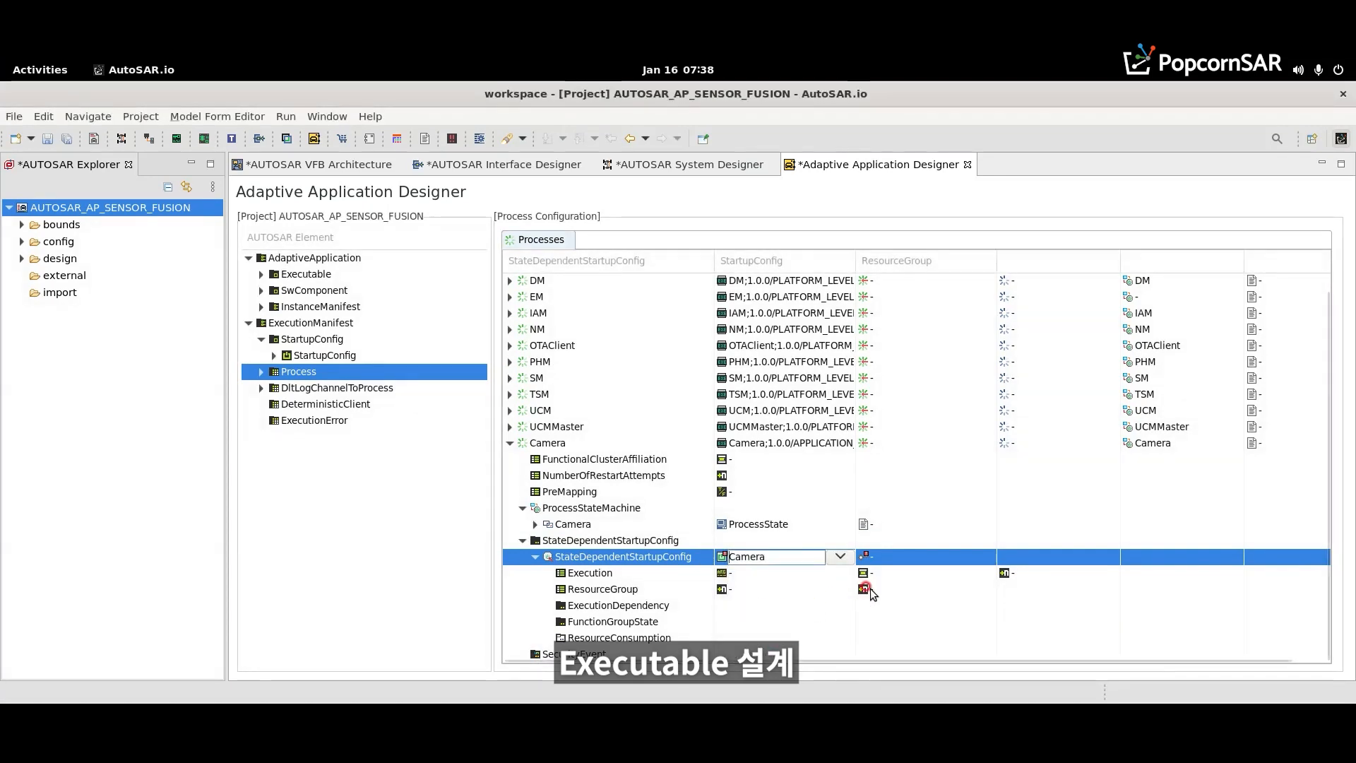
{"action": "left_click", "coordinate": [893, 570]}
- Set the ResourceGroup of the Camera process's StateDependentStartupConfig to the Machine::POSIX resource group
{"action": "left_click", "coordinate": [902, 556]}
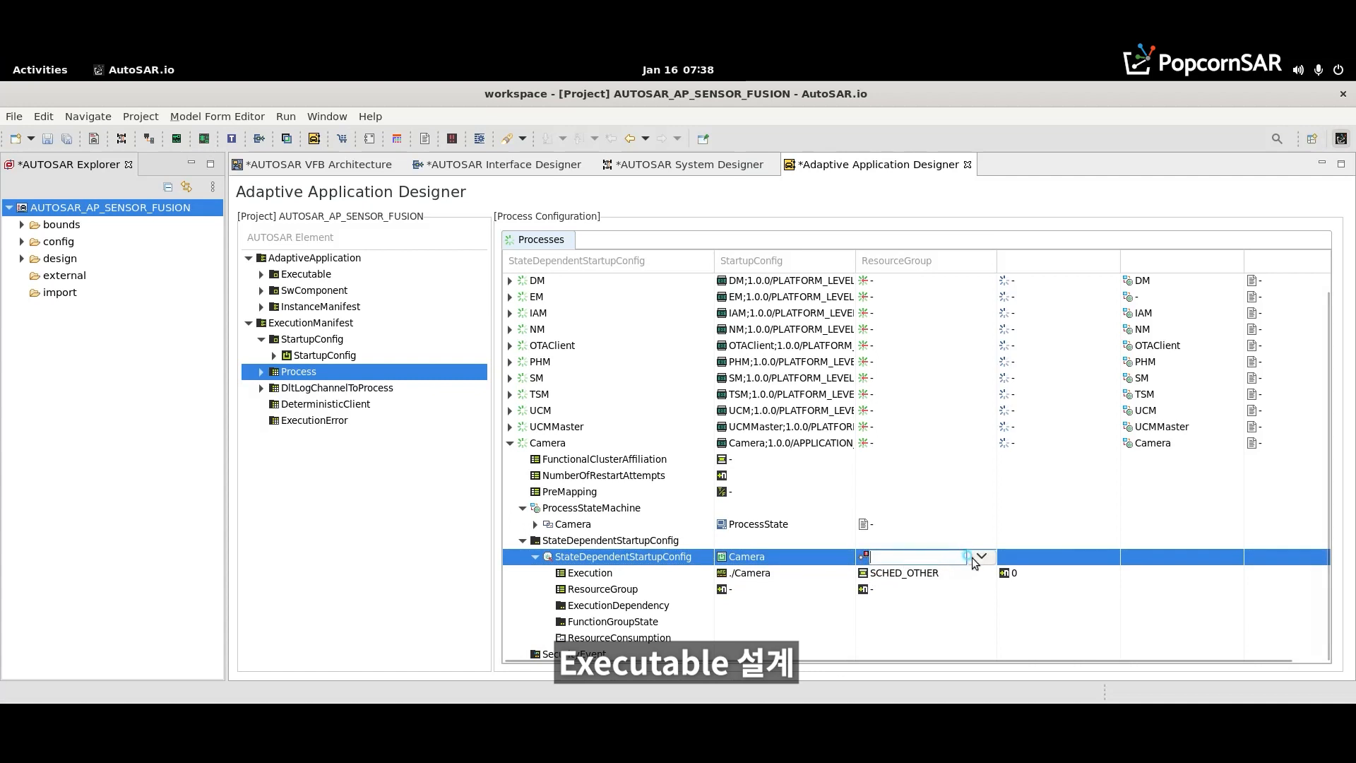
{"action": "left_click", "coordinate": [973, 556]}
{"action": "left_click", "coordinate": [918, 588]}
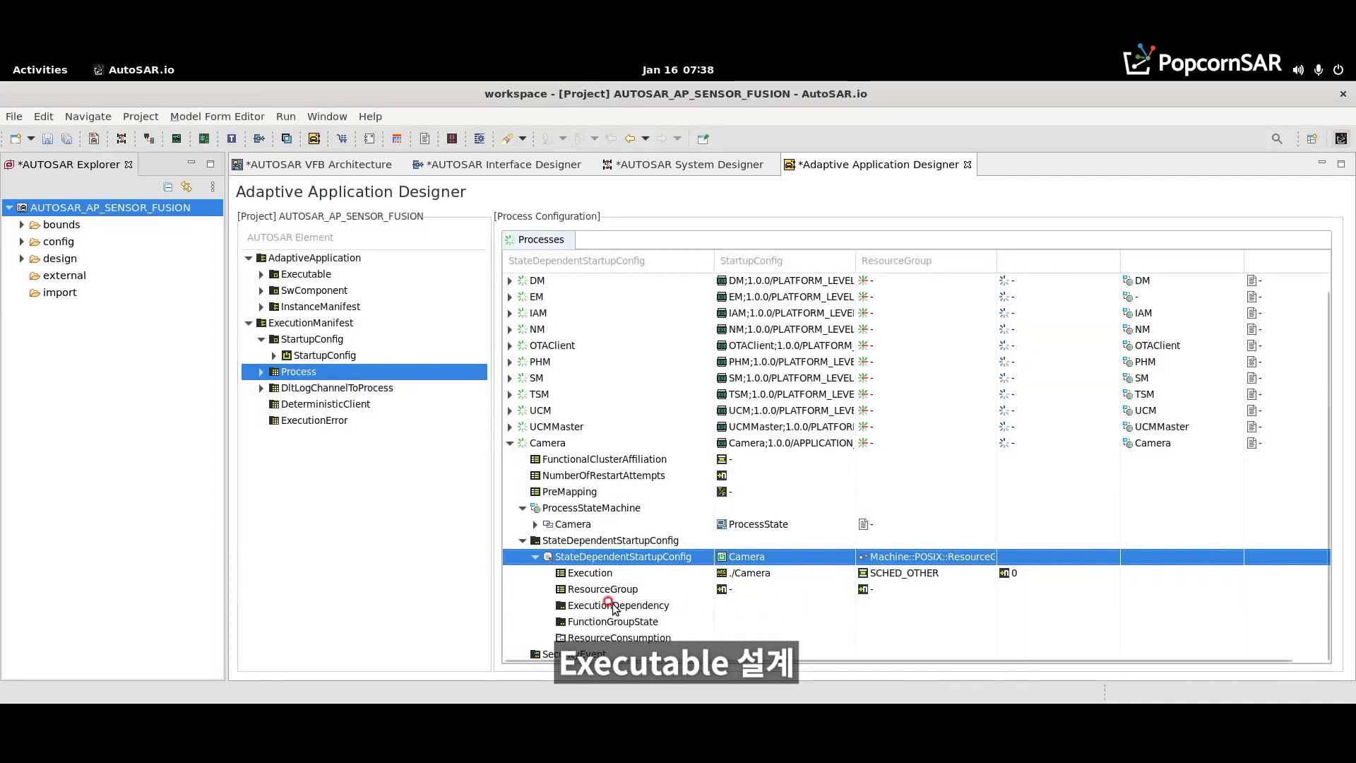
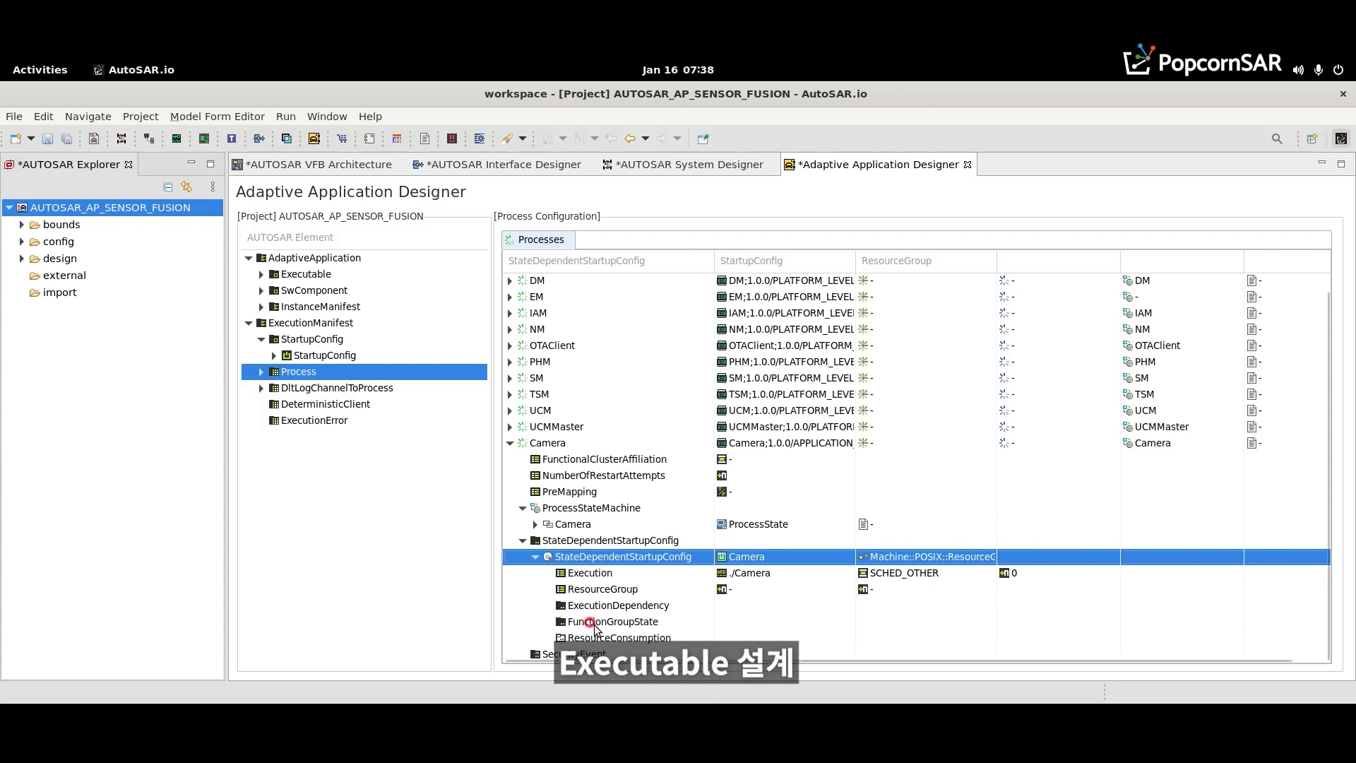
- Add a FunctionGroupState to the Camera process's StateDependentStartupConfig and assign it the Machine function group from FunctionGroupSet
{"action": "left_click", "coordinate": [593, 623]}
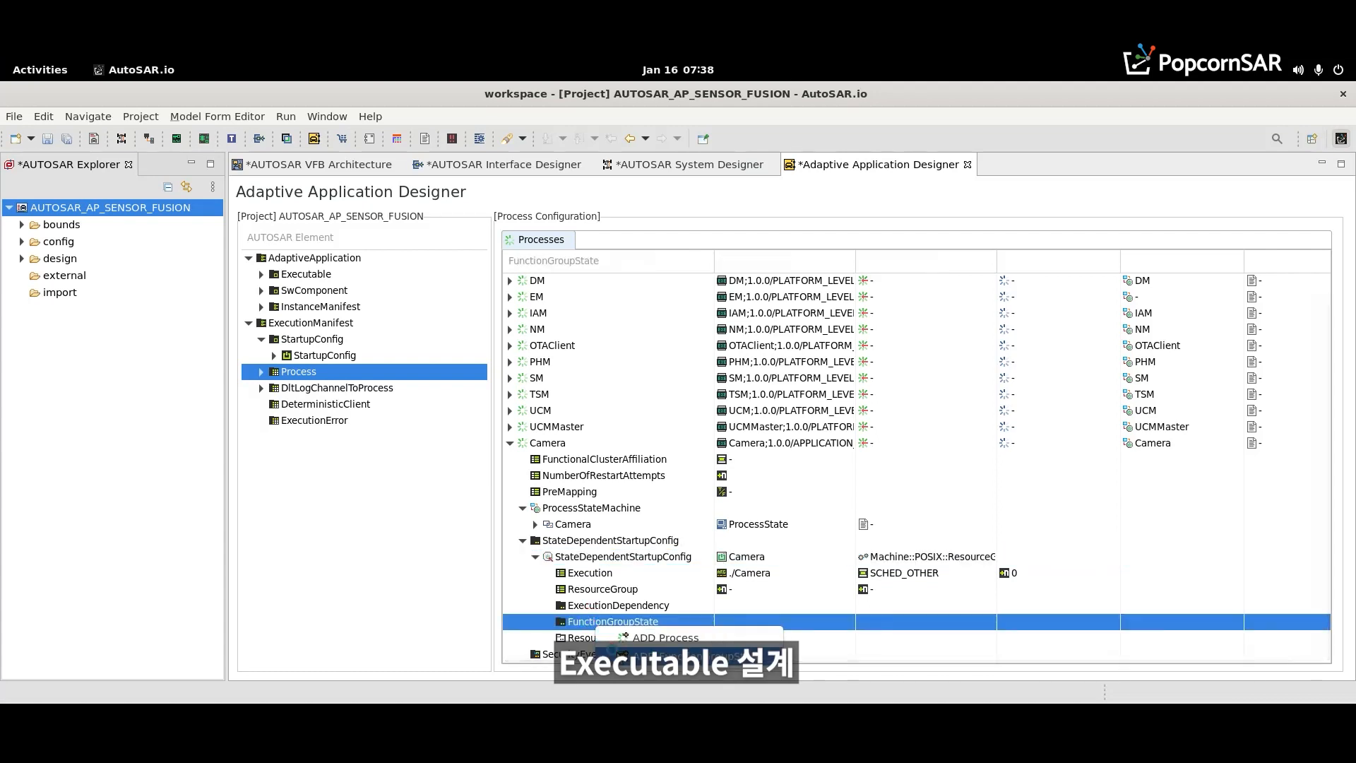
{"action": "left_click", "coordinate": [549, 621]}
{"action": "left_click", "coordinate": [776, 636]}
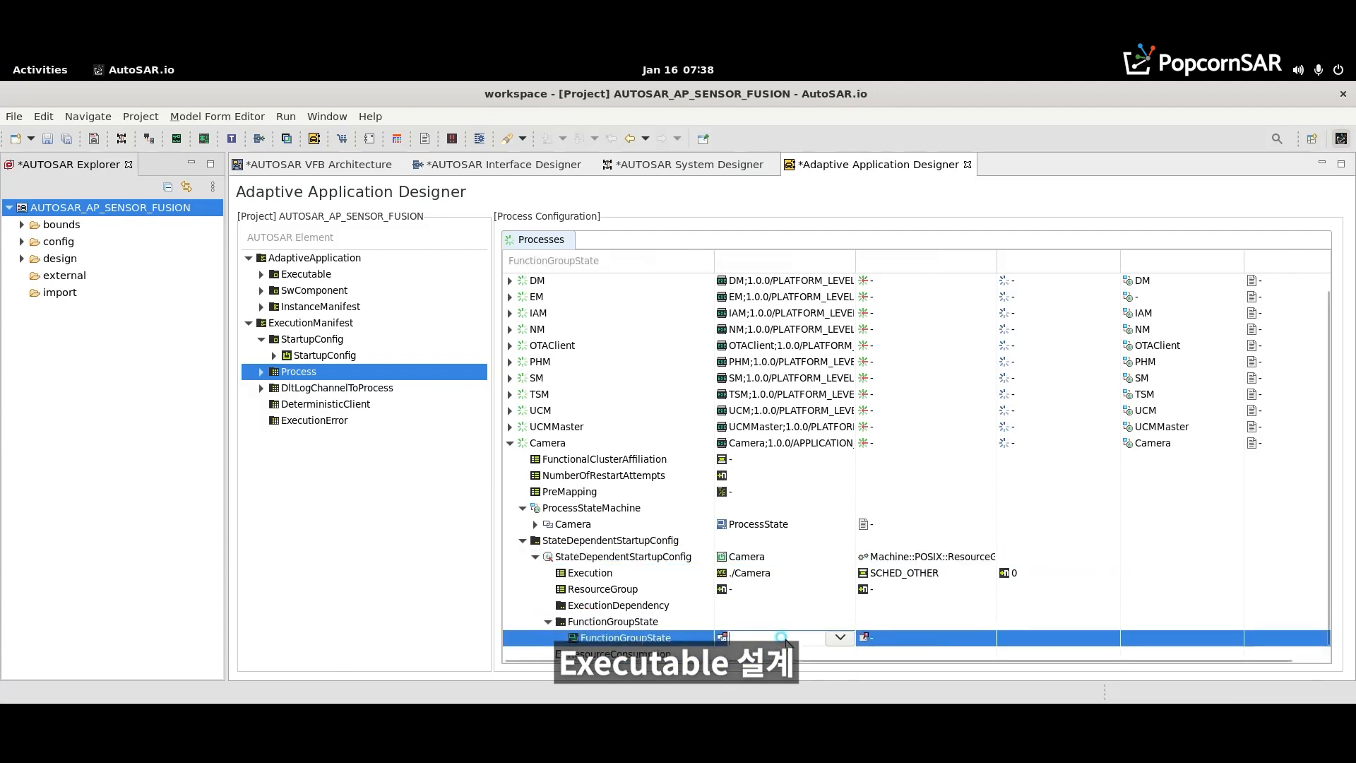
{"action": "left_click", "coordinate": [828, 634]}
{"action": "left_click", "coordinate": [801, 670]}
- Set the state of the Camera process's FunctionGroupState to Startup and save the project
{"action": "left_click", "coordinate": [975, 637]}
{"action": "left_click", "coordinate": [982, 637]}
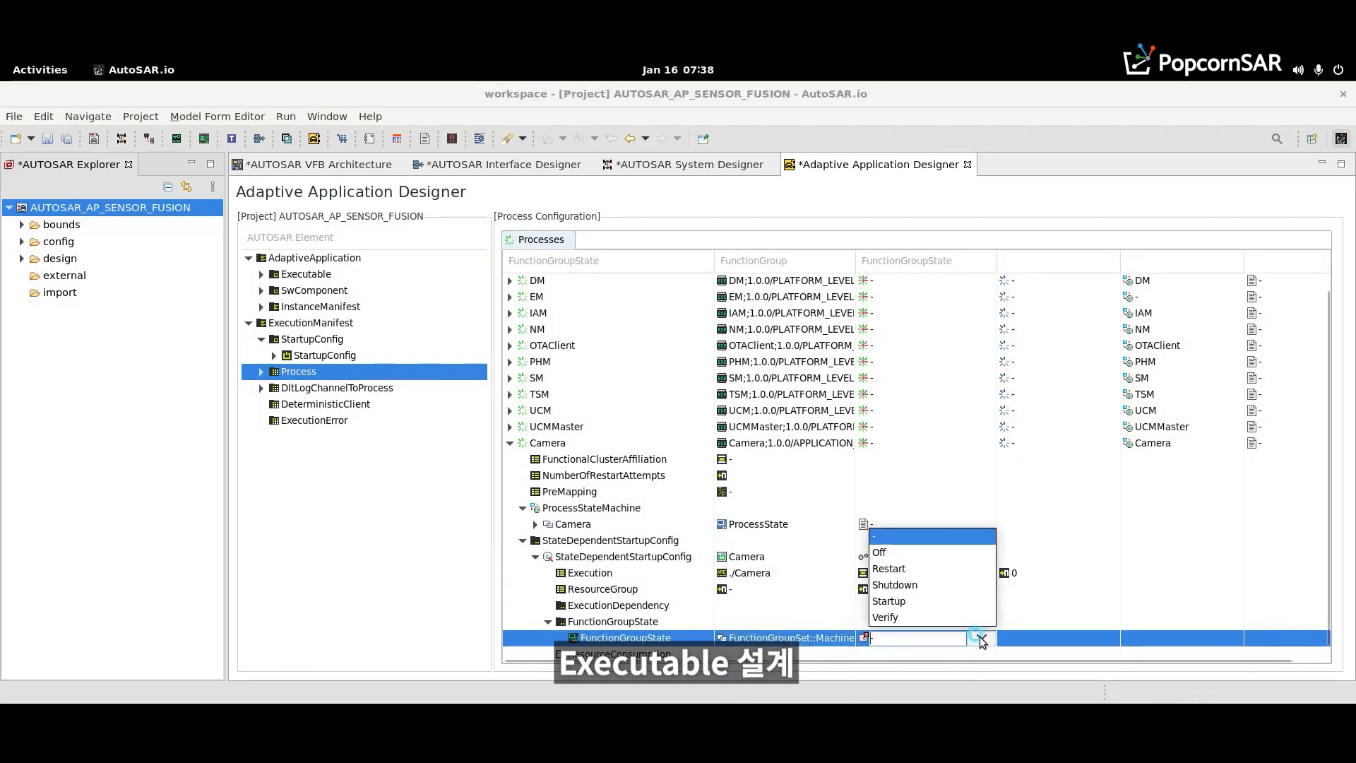
{"action": "key", "text": "Down"}
{"action": "key", "text": "Down"}
{"action": "key", "text": "Down"}
{"action": "key", "text": "Return"}
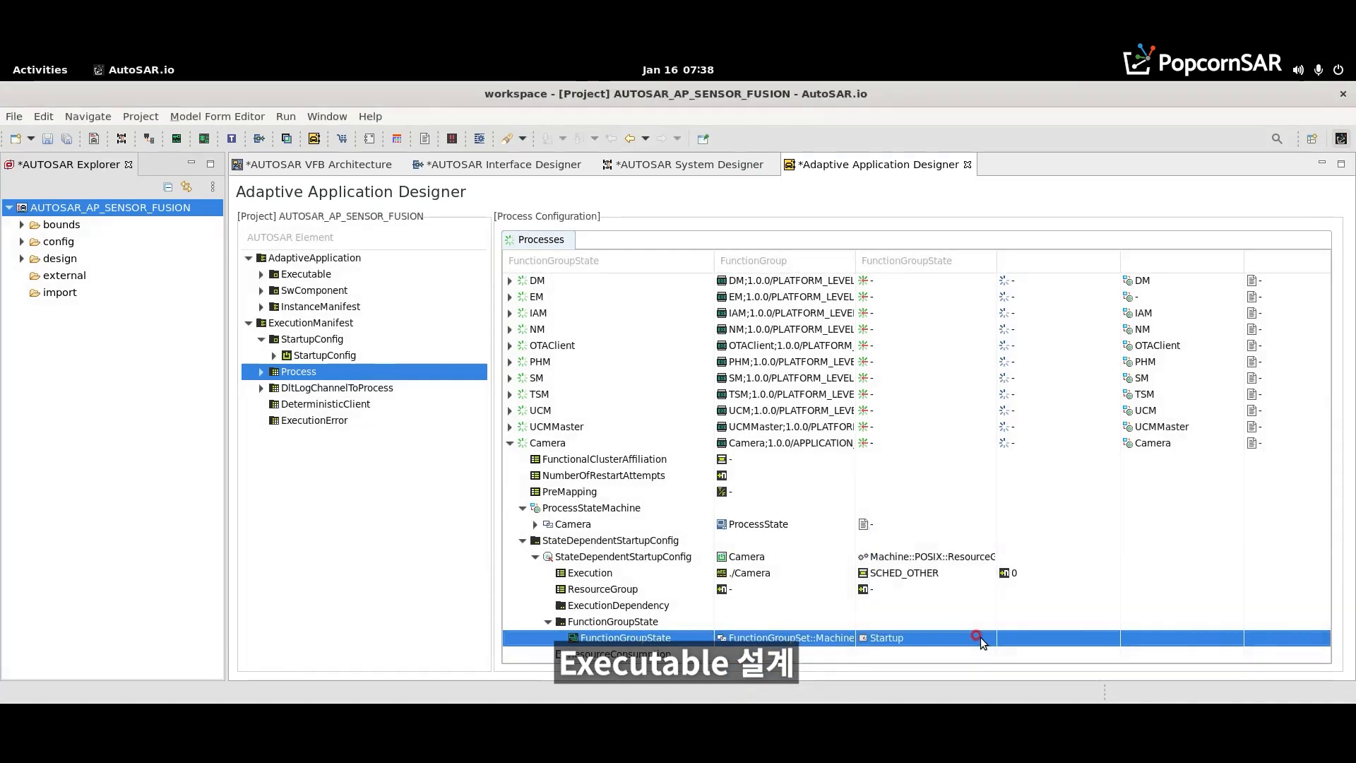
{"action": "key", "text": "ctrl+s"}
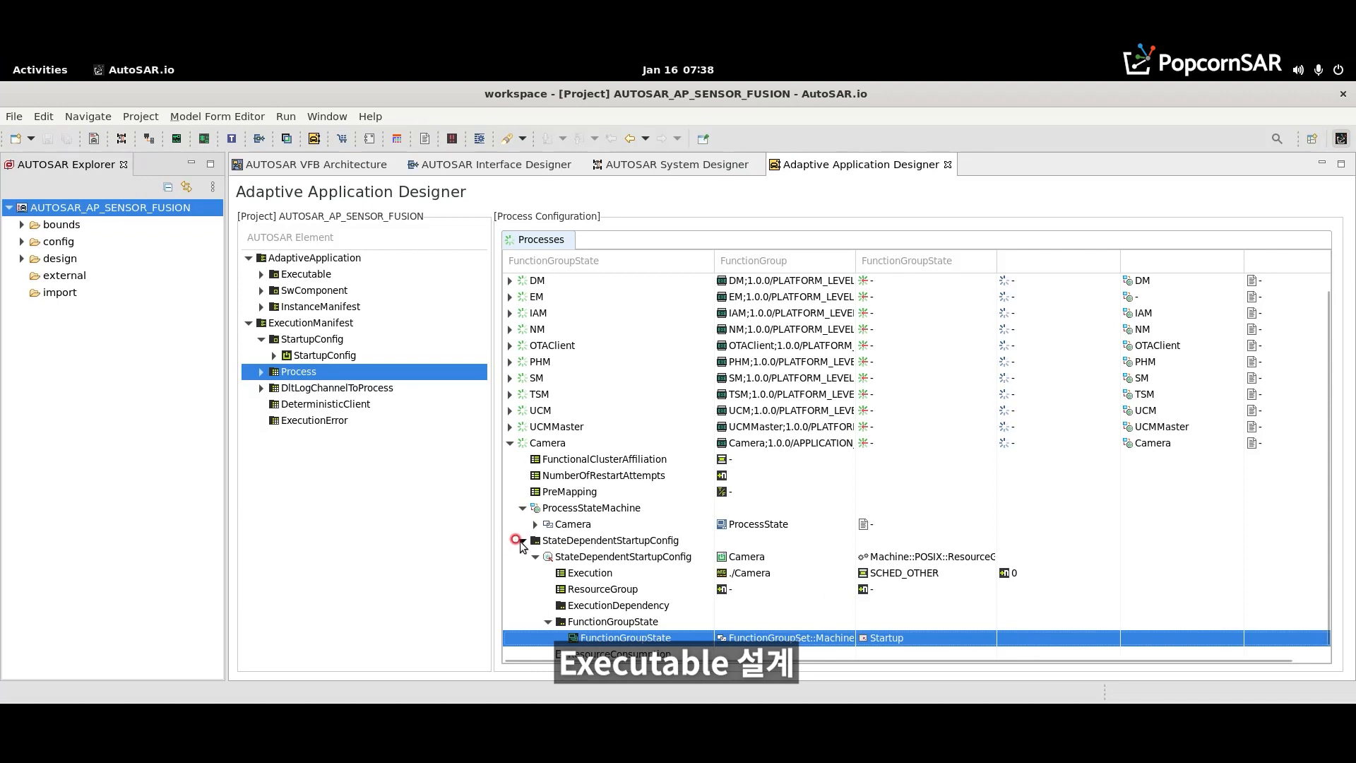
- Add Radar, Lidar, Ultrasonic and Fusion processes with their application-level executables, state machines and startup configs, following the Camera process
{"action": "left_click", "coordinate": [510, 443]}
{"action": "right_click", "coordinate": [537, 520]}
{"action": "left_click", "coordinate": [561, 500]}
{"action": "left_click", "coordinate": [554, 478]}
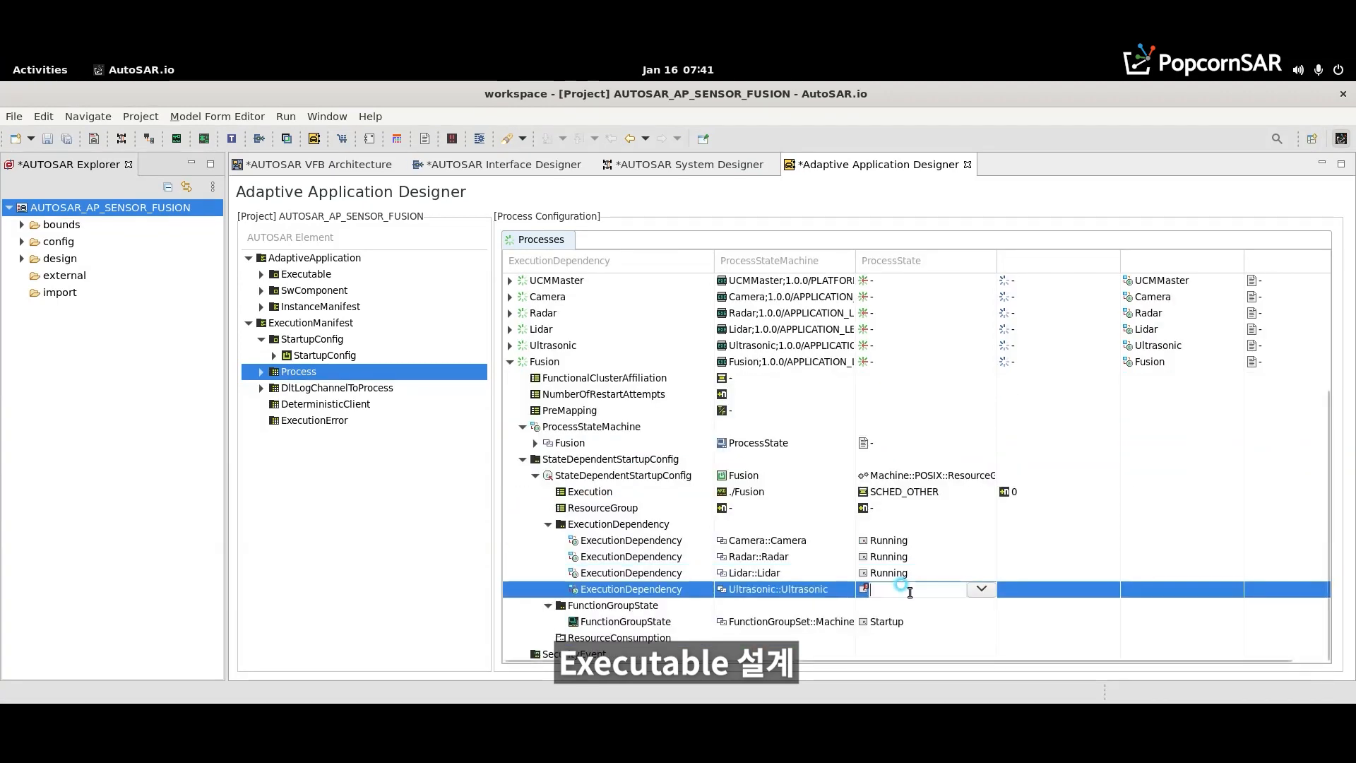
- Make the Fusion process depend on Camera, Radar, Lidar and Ultrasonic in the Running state, and save the project
{"action": "left_click", "coordinate": [917, 588]}
{"action": "left_click", "coordinate": [982, 589]}
{"action": "left_click", "coordinate": [1011, 588]}
{"action": "left_click", "coordinate": [1017, 588]}
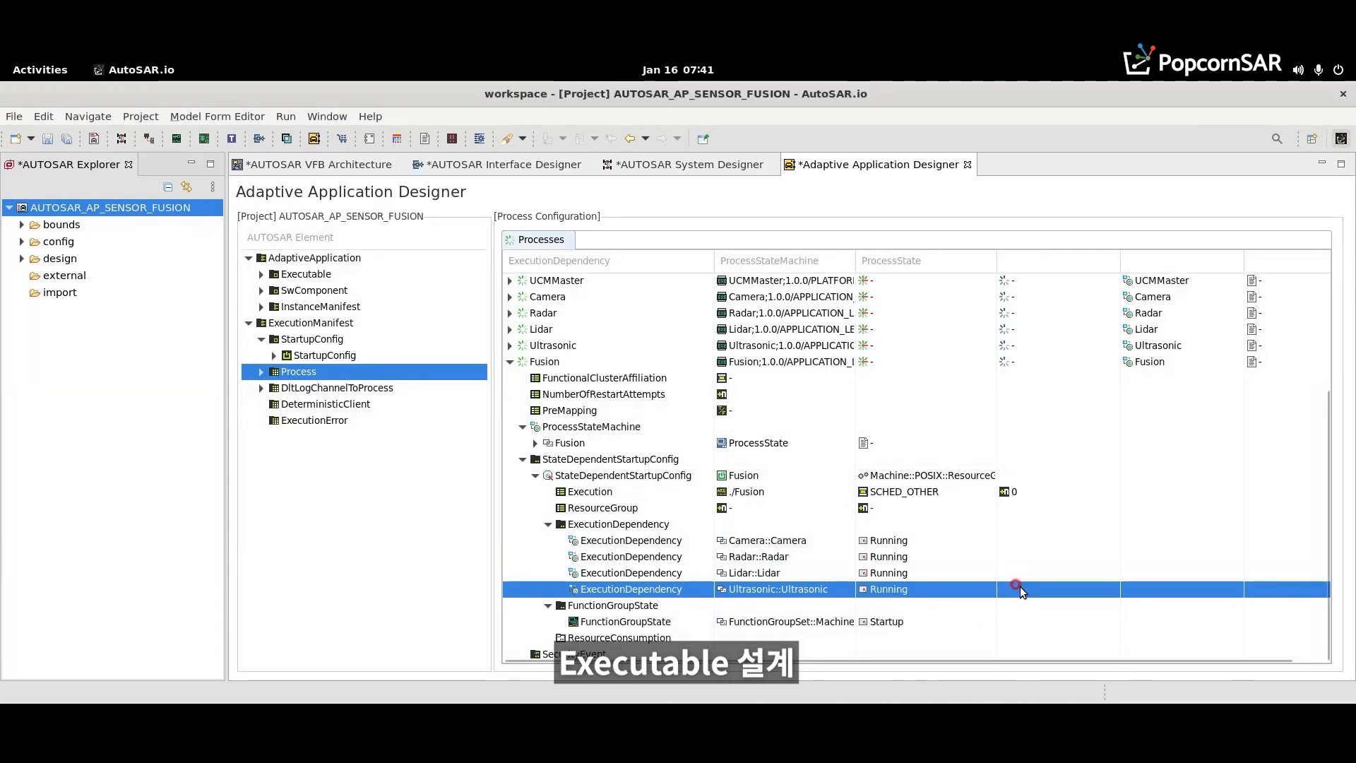
{"action": "key", "text": "ctrl+s"}
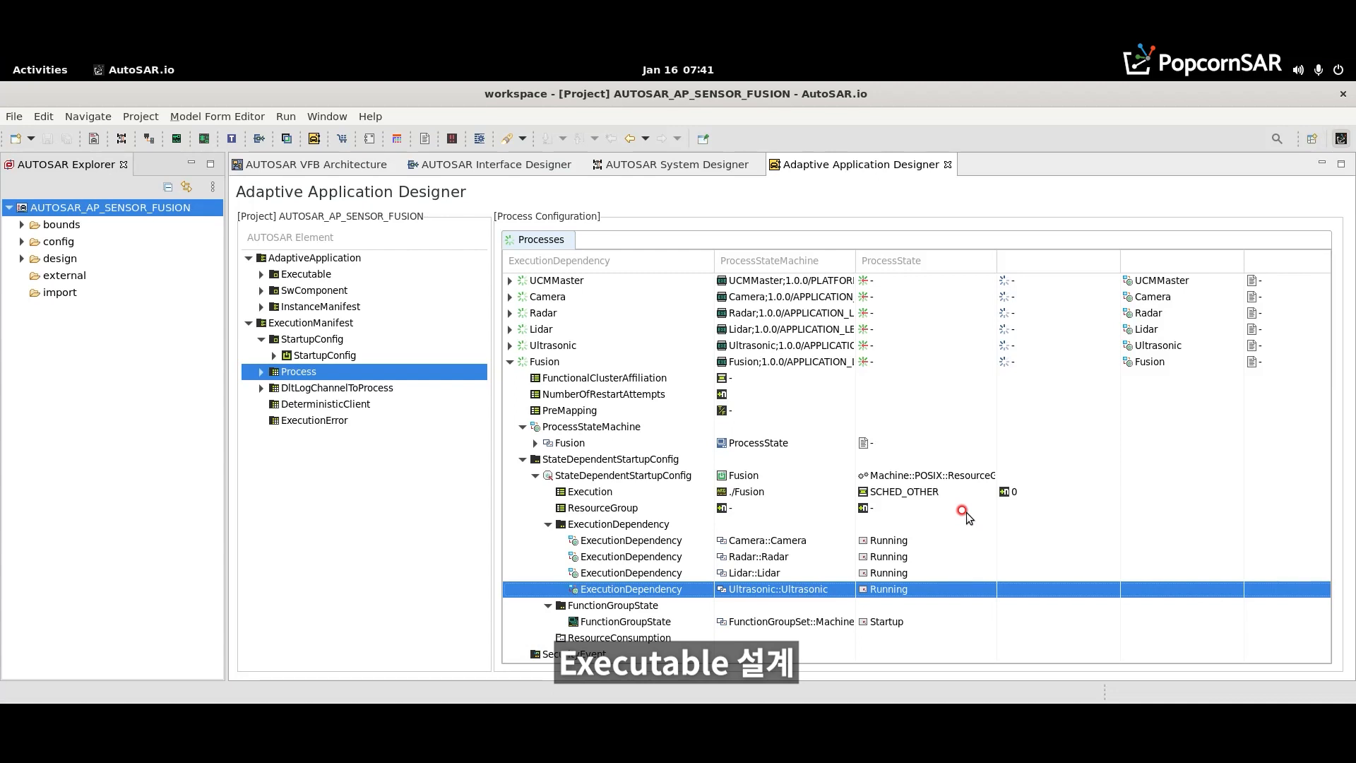
- Open the project's Adaptive Machine Designer and expand the LOG module's DltLogChannel list under Machine's non-OS module instantiations
{"action": "right_click", "coordinate": [134, 210]}
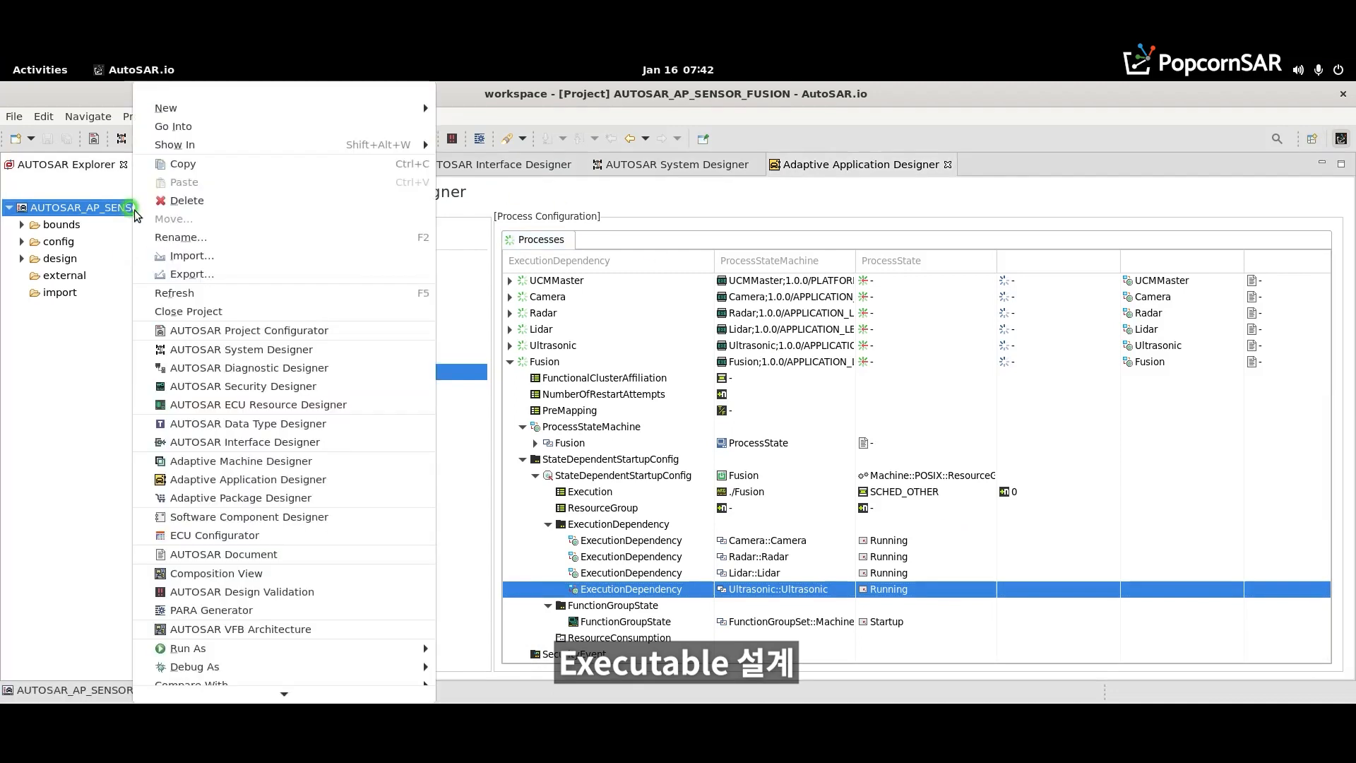
{"action": "left_click", "coordinate": [238, 463]}
{"action": "left_click", "coordinate": [262, 274]}
{"action": "left_click", "coordinate": [289, 291]}
{"action": "left_click", "coordinate": [713, 314]}
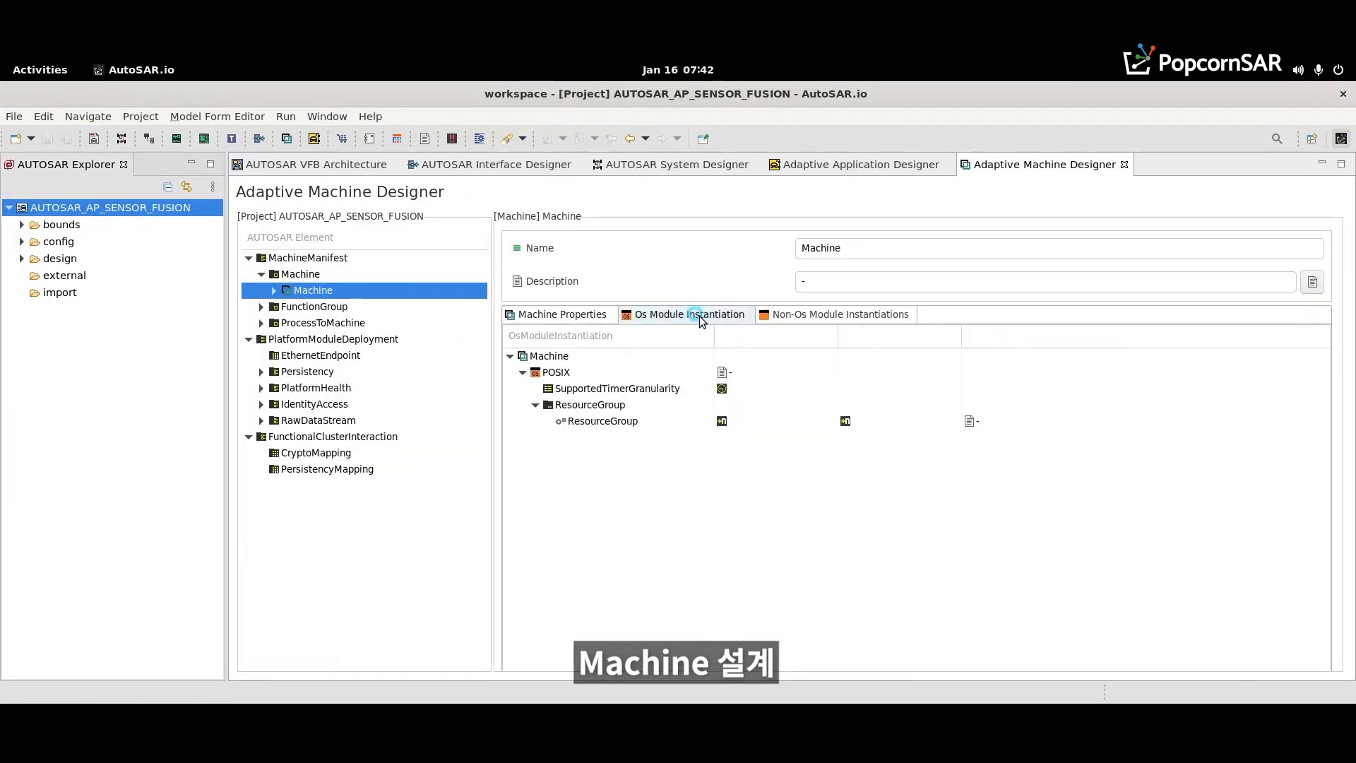
{"action": "left_click", "coordinate": [780, 313]}
{"action": "left_click", "coordinate": [522, 372]}
{"action": "left_click", "coordinate": [535, 404]}
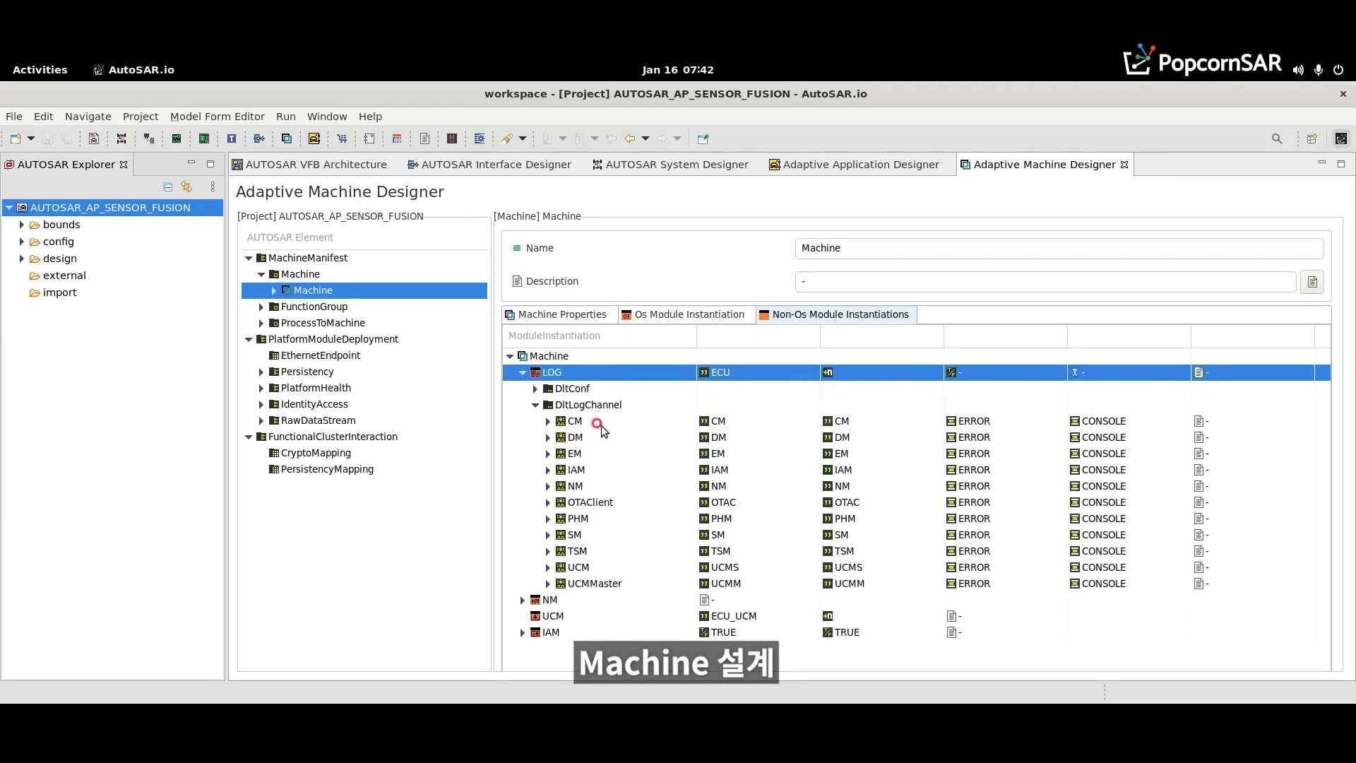
- Add a DltLogChannel named Camera to the Machine's LOG module
{"action": "right_click", "coordinate": [597, 407]}
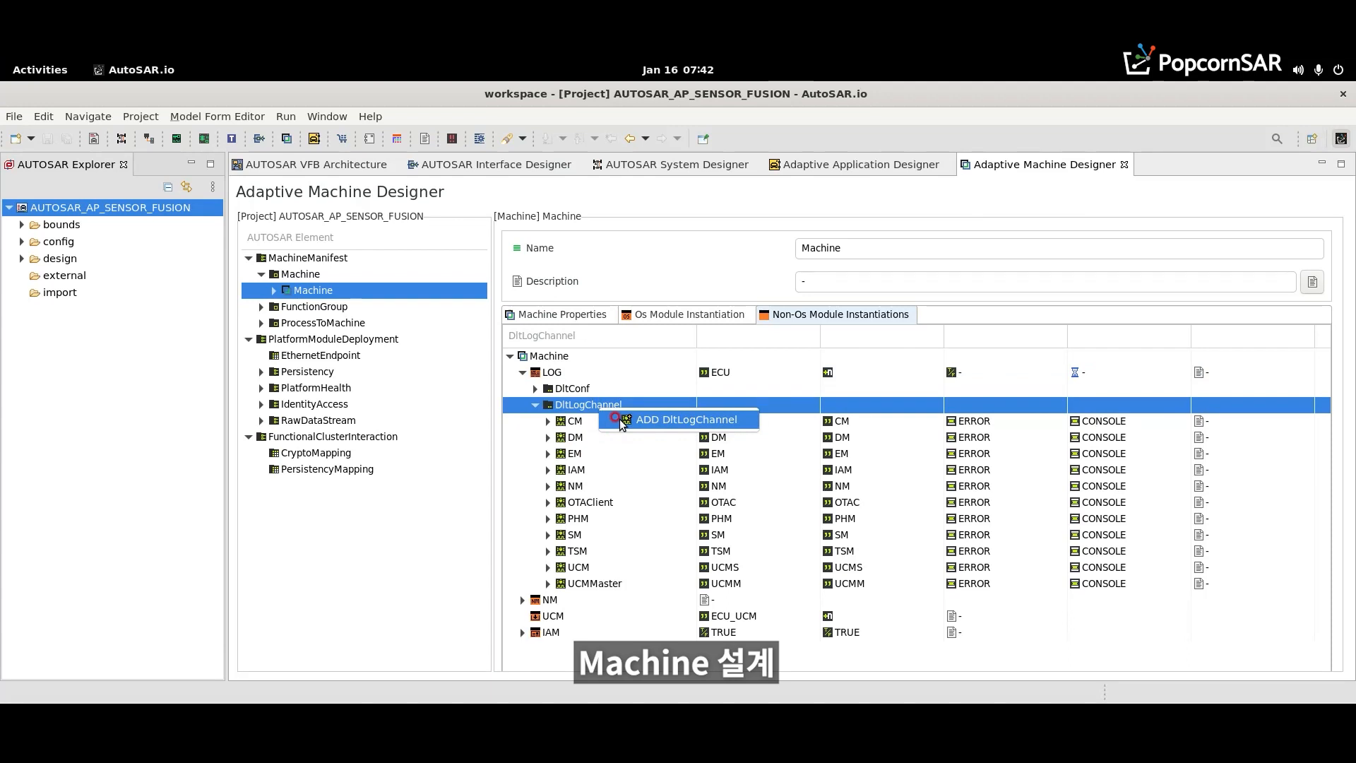
{"action": "left_click", "coordinate": [621, 421]}
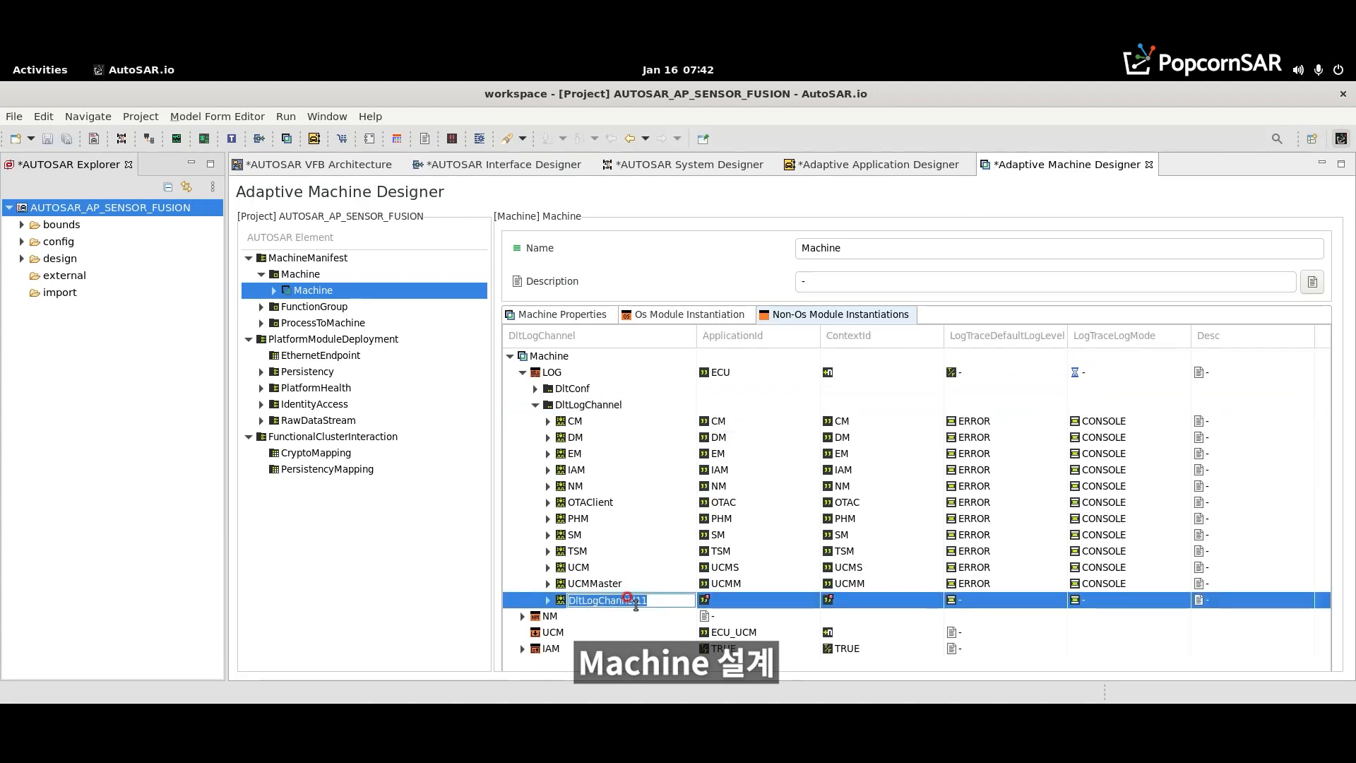
{"action": "type", "text": "Camera"}
{"action": "key", "text": "Return"}
- Set both the ApplicationId and the ContextId of the Camera log channel to CAM
{"action": "left_click", "coordinate": [734, 599]}
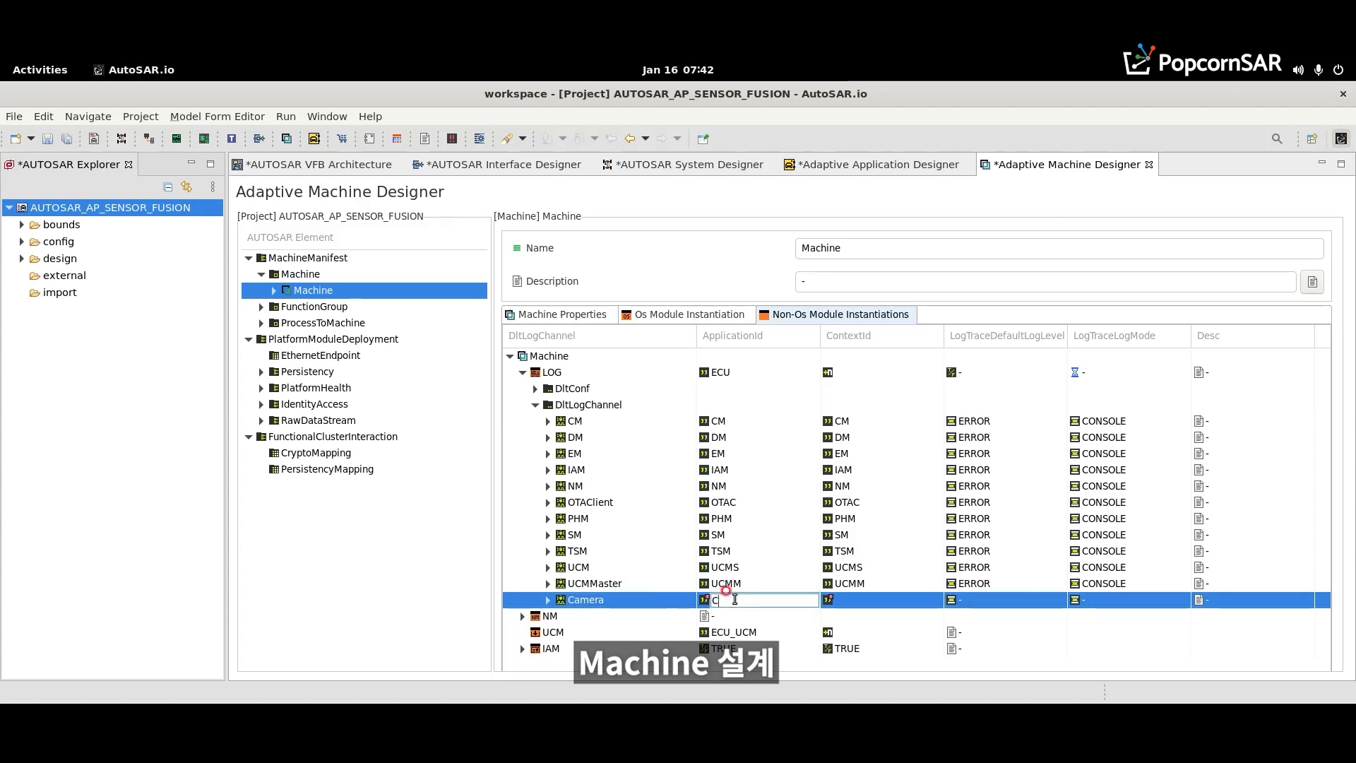
{"action": "key", "text": "Return"}
{"action": "left_click", "coordinate": [843, 600]}
{"action": "type", "text": "CAM"}
{"action": "key", "text": "Return"}
{"action": "left_click", "coordinate": [843, 600]}
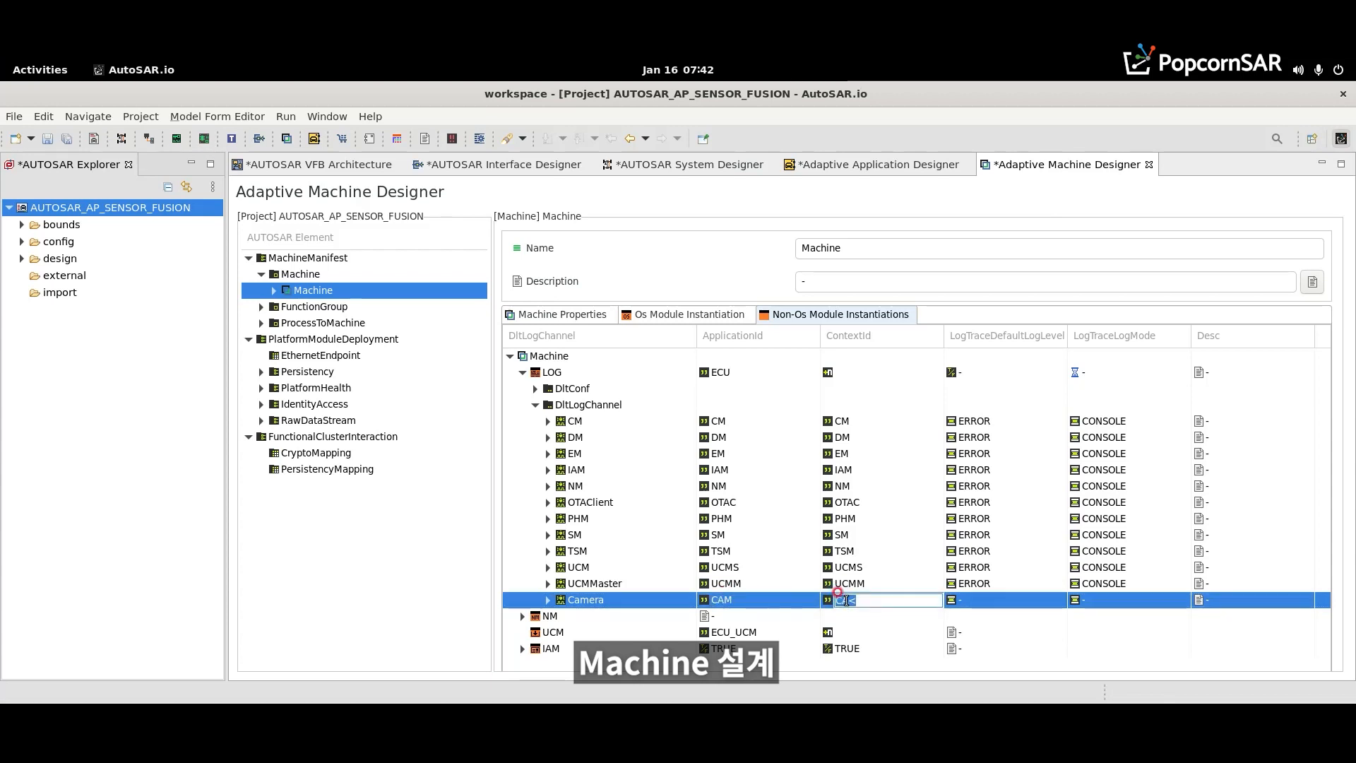
{"action": "key", "text": "Return"}
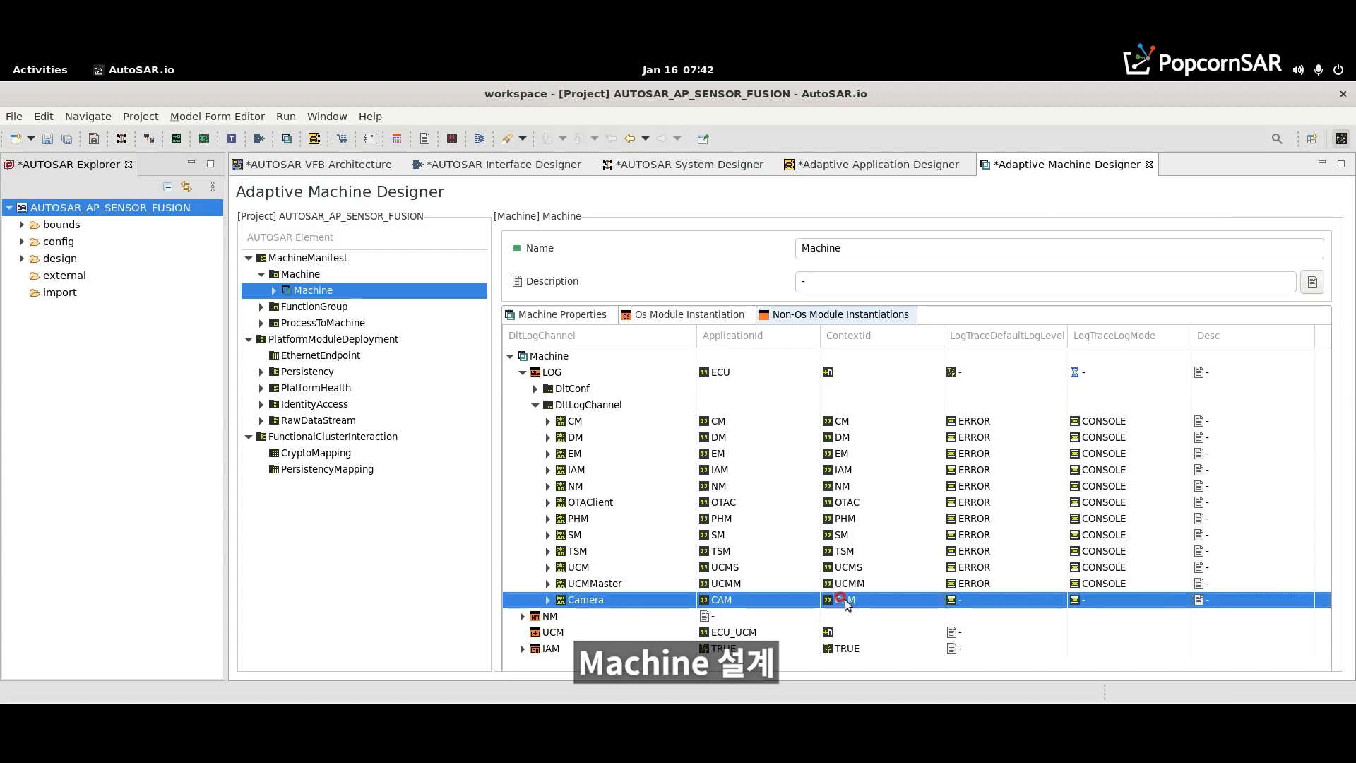
- Set the LogTraceDefaultLogLevel of the Camera log channel to ERROR
{"action": "left_click", "coordinate": [1019, 593]}
{"action": "left_click", "coordinate": [1051, 604]}
{"action": "key", "text": "Down"}
{"action": "key", "text": "Down"}
{"action": "key", "text": "Down"}
{"action": "key", "text": "Down"}
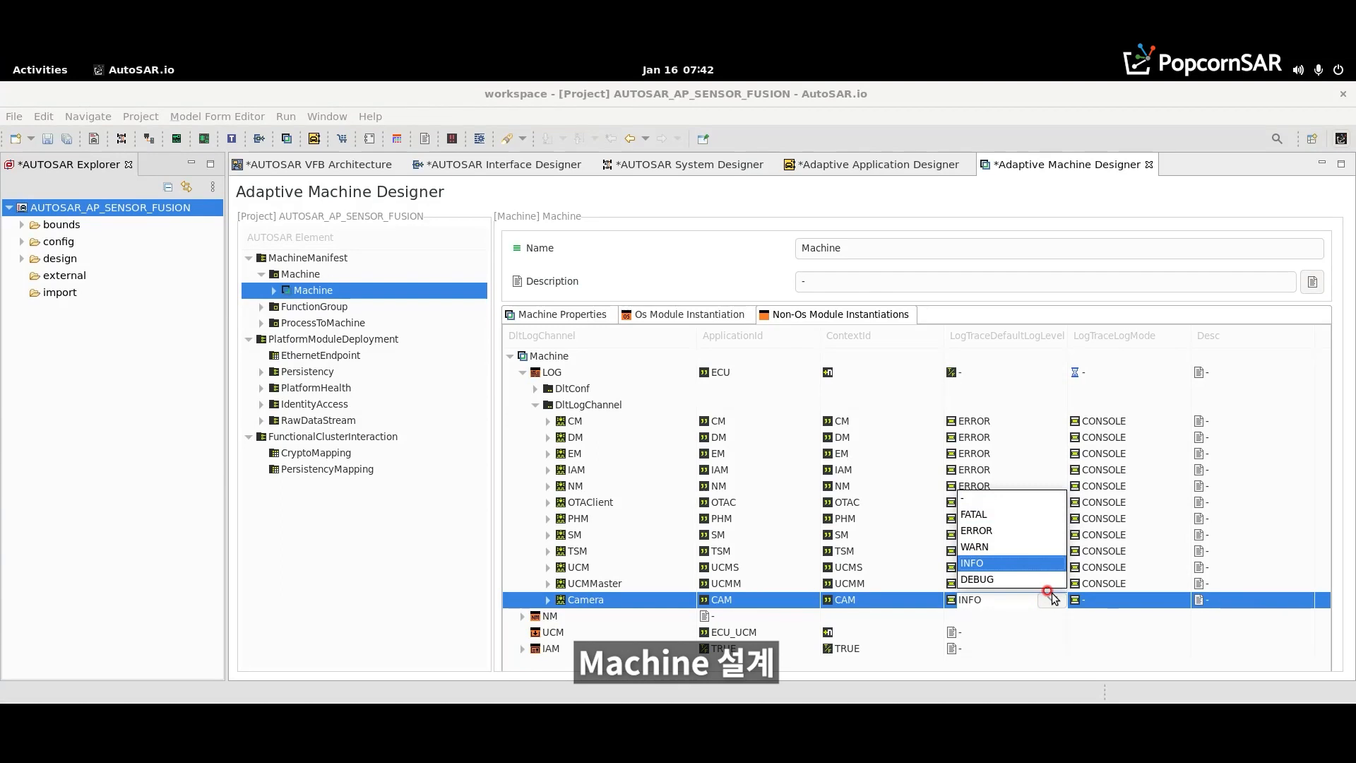
{"action": "key", "text": "Up"}
{"action": "key", "text": "Down"}
{"action": "key", "text": "Up"}
{"action": "key", "text": "Up"}
{"action": "key", "text": "Return"}
- Configure the LogTraceLogMode of the Camera log channel as CONSOLE
{"action": "left_click", "coordinate": [1185, 605]}
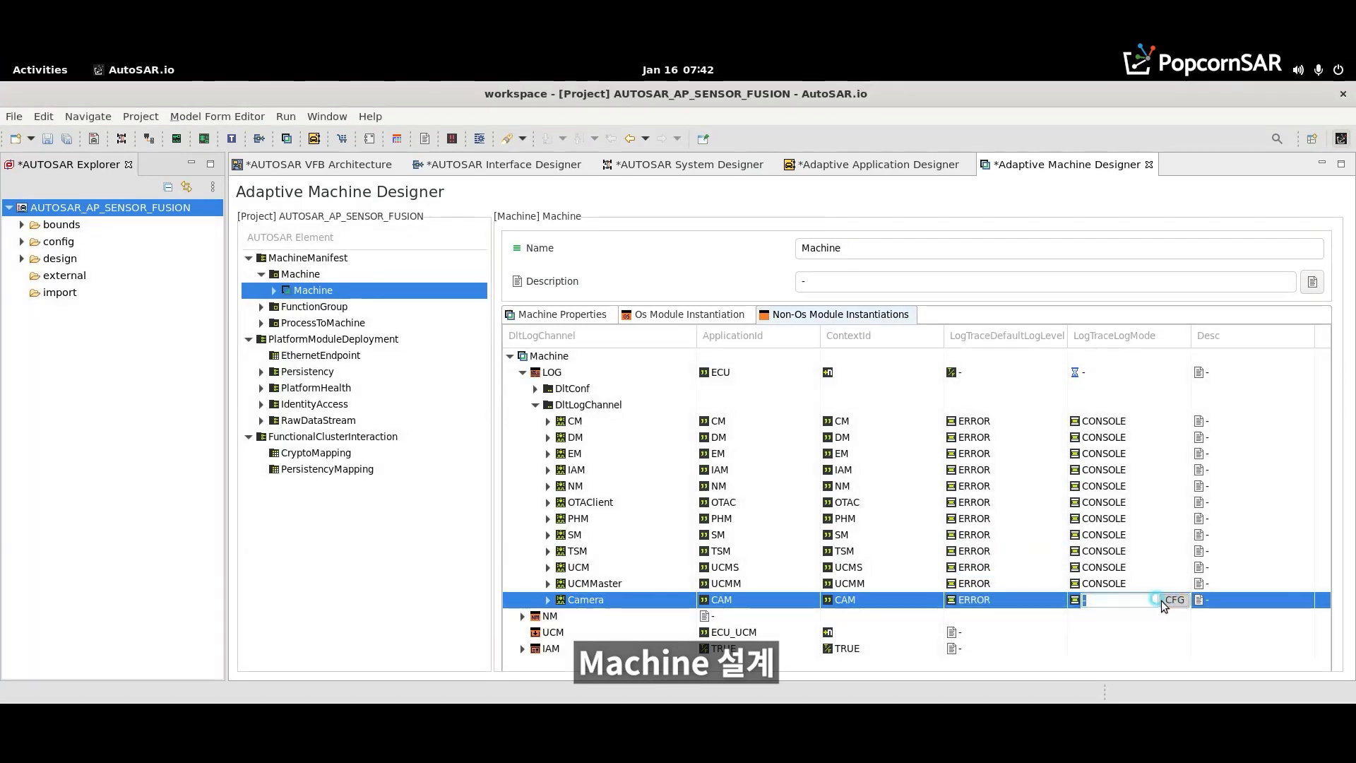
{"action": "left_click", "coordinate": [1175, 600]}
{"action": "left_click", "coordinate": [618, 456]}
{"action": "left_click", "coordinate": [592, 477]}
{"action": "left_click", "coordinate": [800, 457]}
{"action": "left_click", "coordinate": [677, 500]}
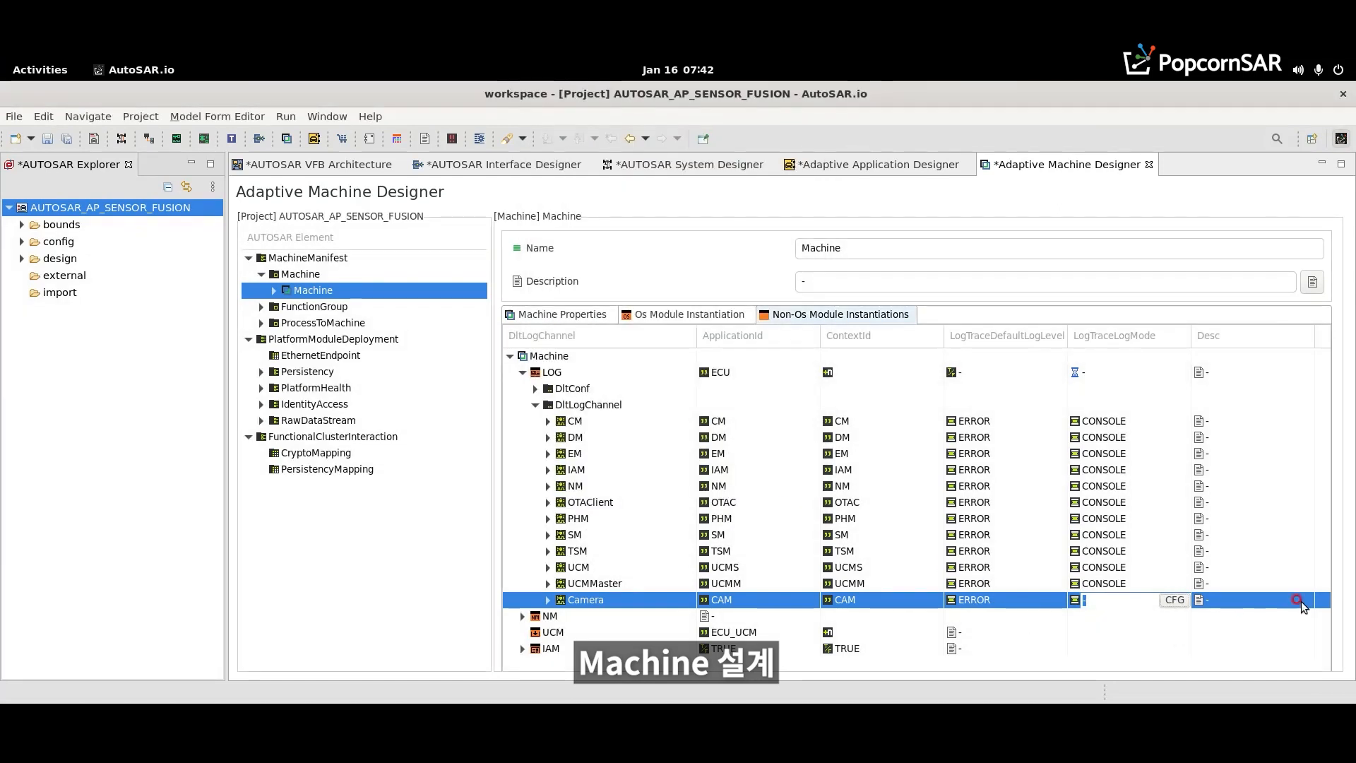
{"action": "left_click", "coordinate": [1315, 601]}
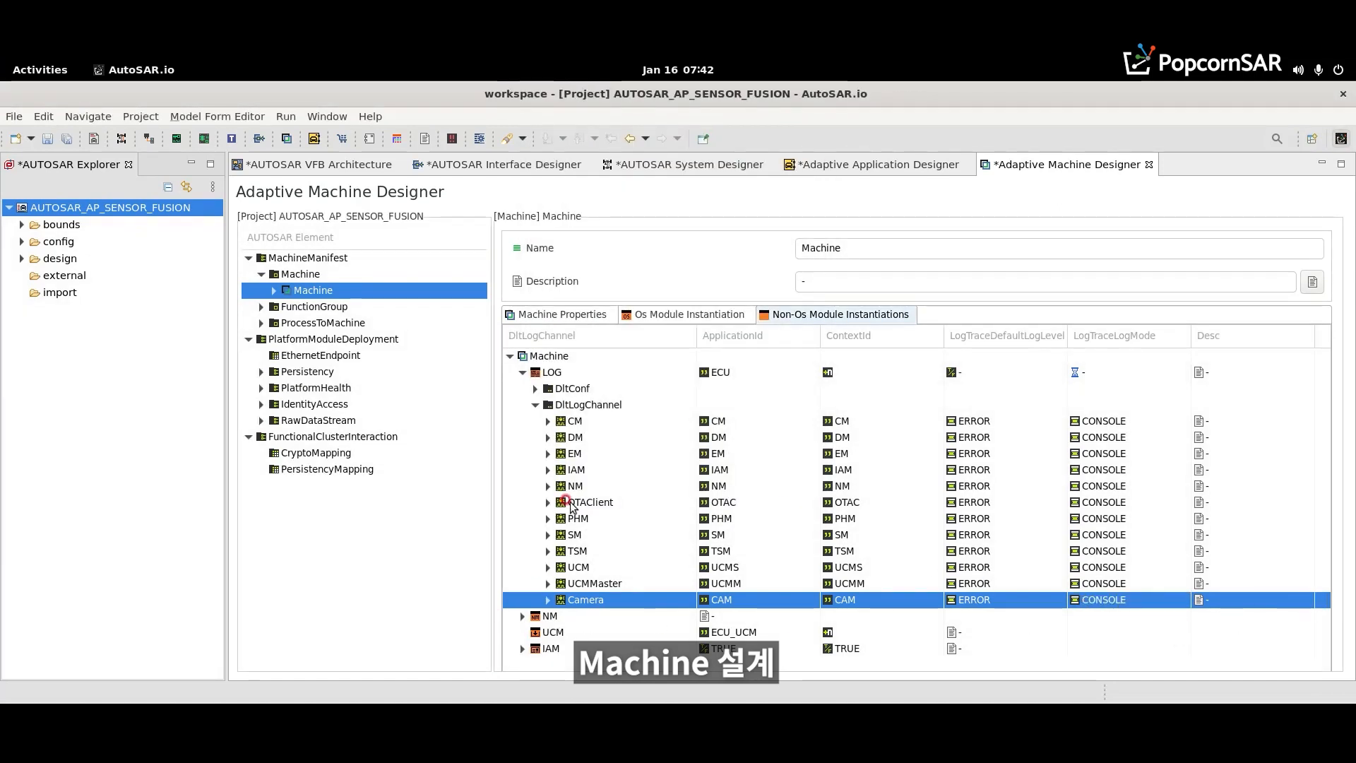
- Add Radar, Lidar and Ultrasonic DltLogChannels with IDs RAD, LID and ULS, log level ERROR and mode CONSOLE, and save
{"action": "right_click", "coordinate": [574, 405]}
{"action": "left_click", "coordinate": [600, 416]}
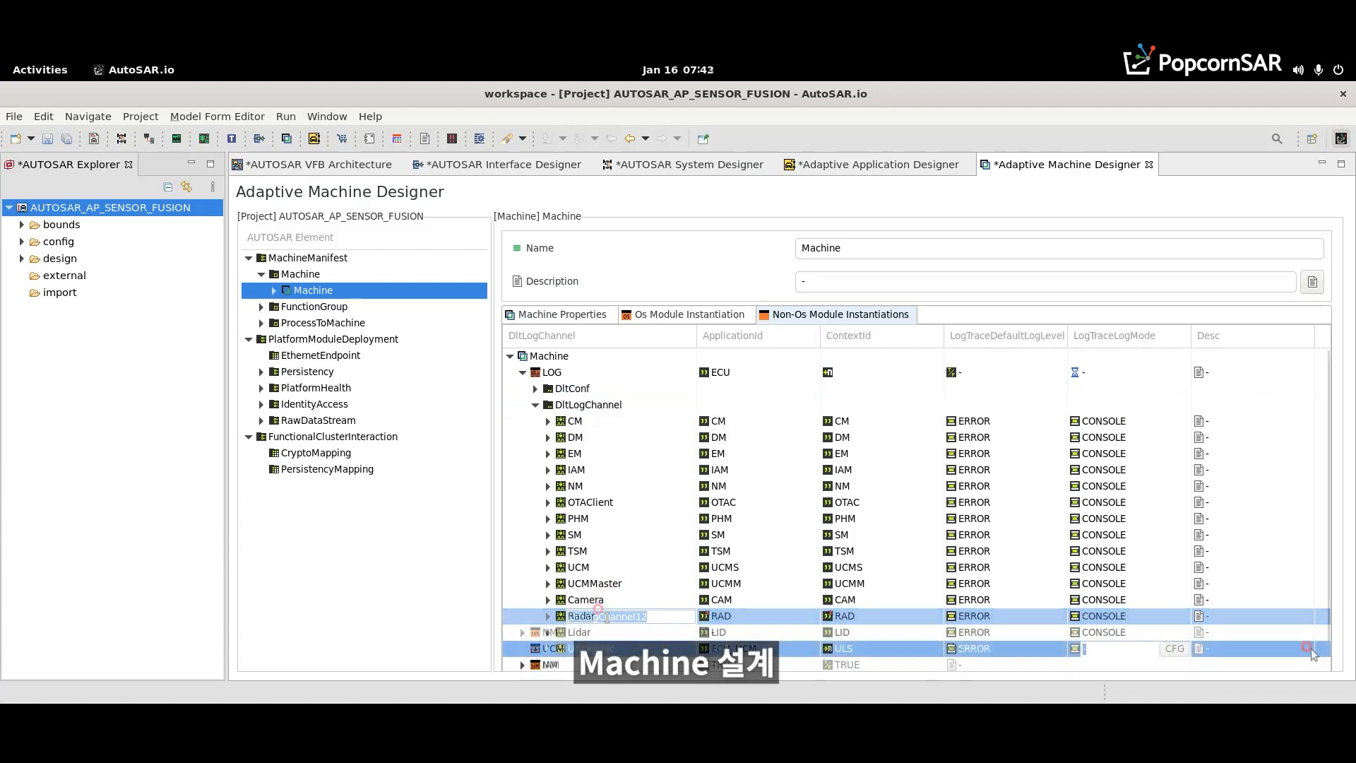
{"action": "key", "text": "ctrl+s"}
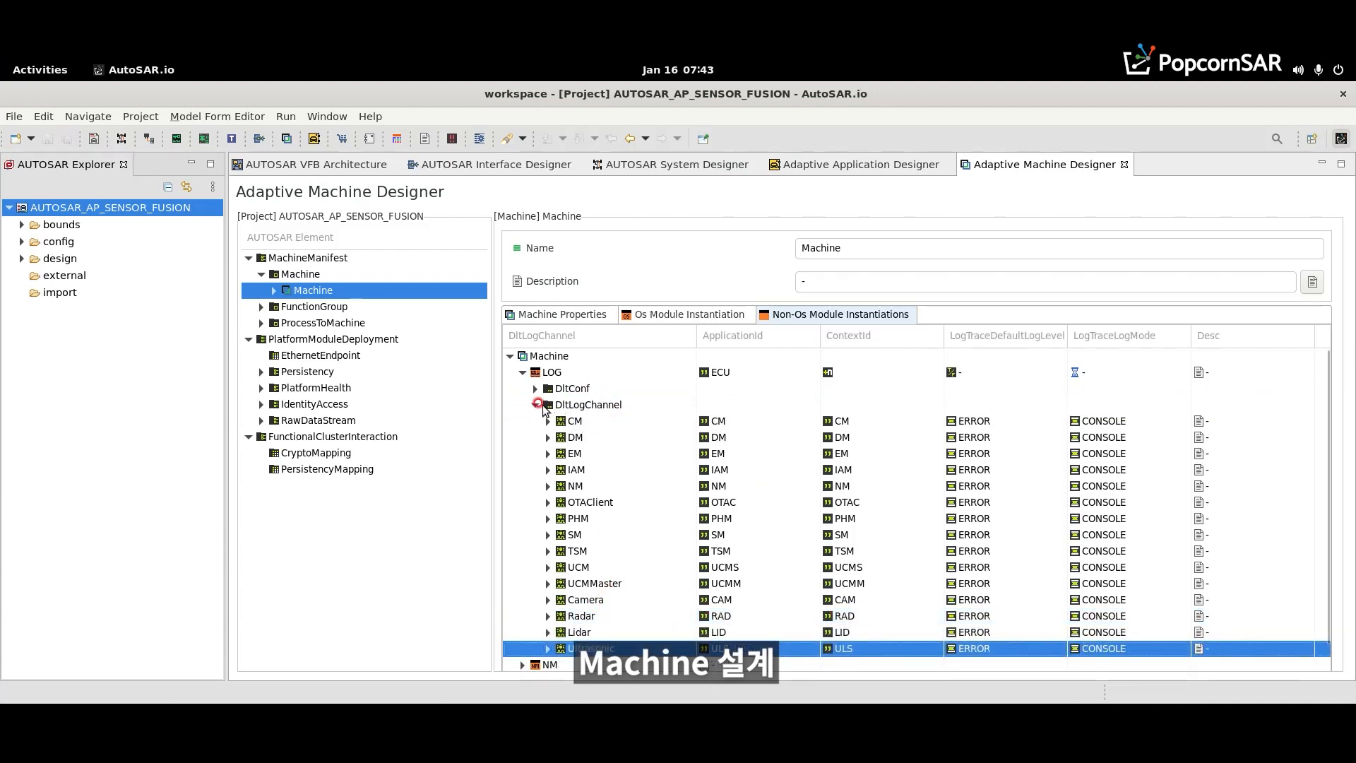
- Collapse the DltLogChannel list and open the ProcessToMachineMappingSet to view its process-to-machine mappings
{"action": "left_click", "coordinate": [534, 406]}
{"action": "left_click", "coordinate": [534, 404]}
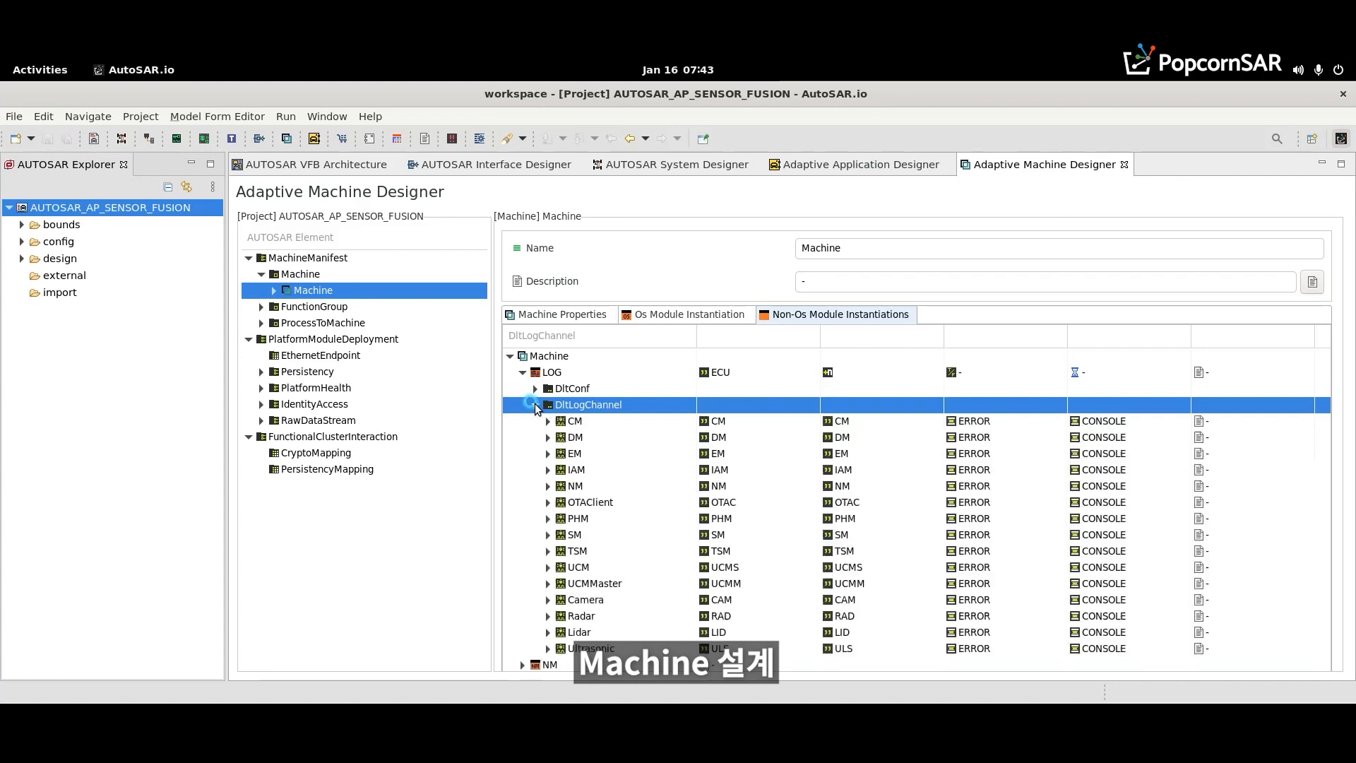
{"action": "left_click", "coordinate": [535, 405]}
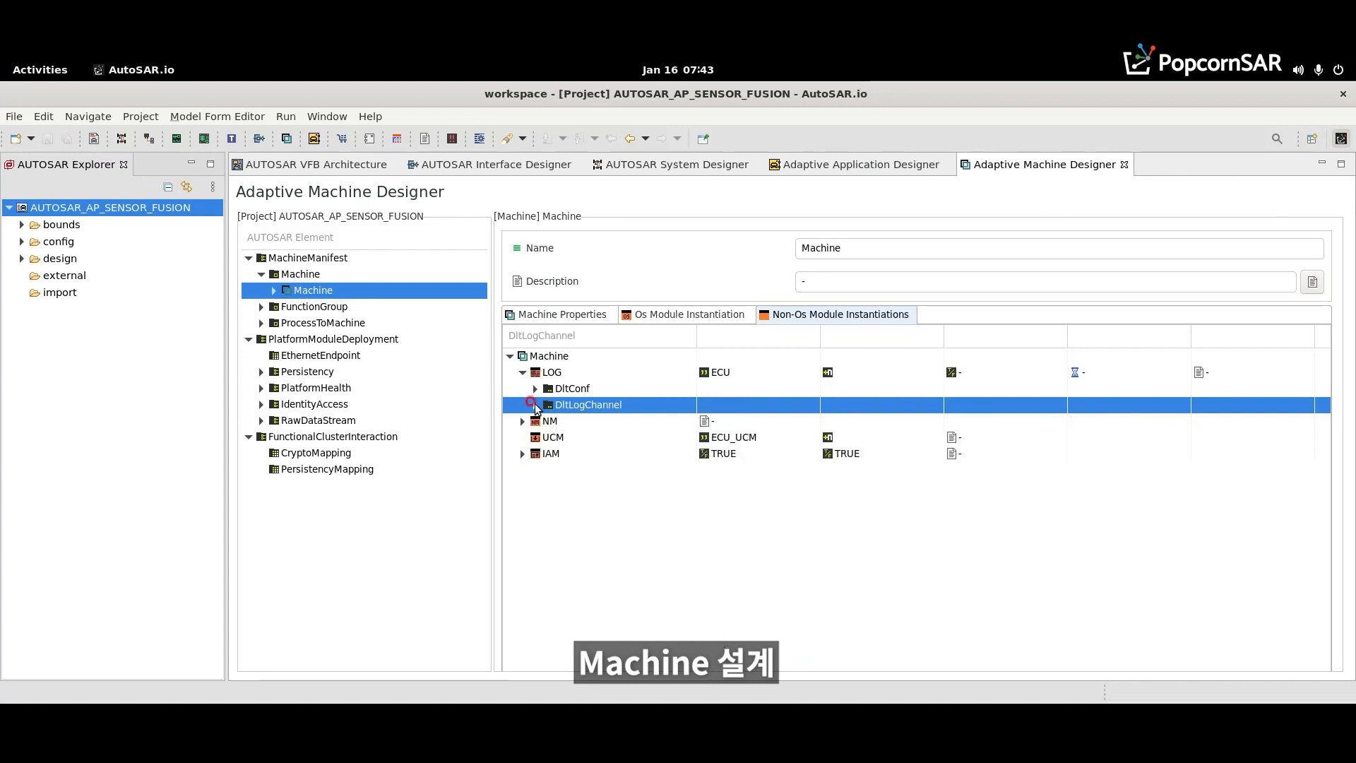
{"action": "left_click", "coordinate": [261, 323]}
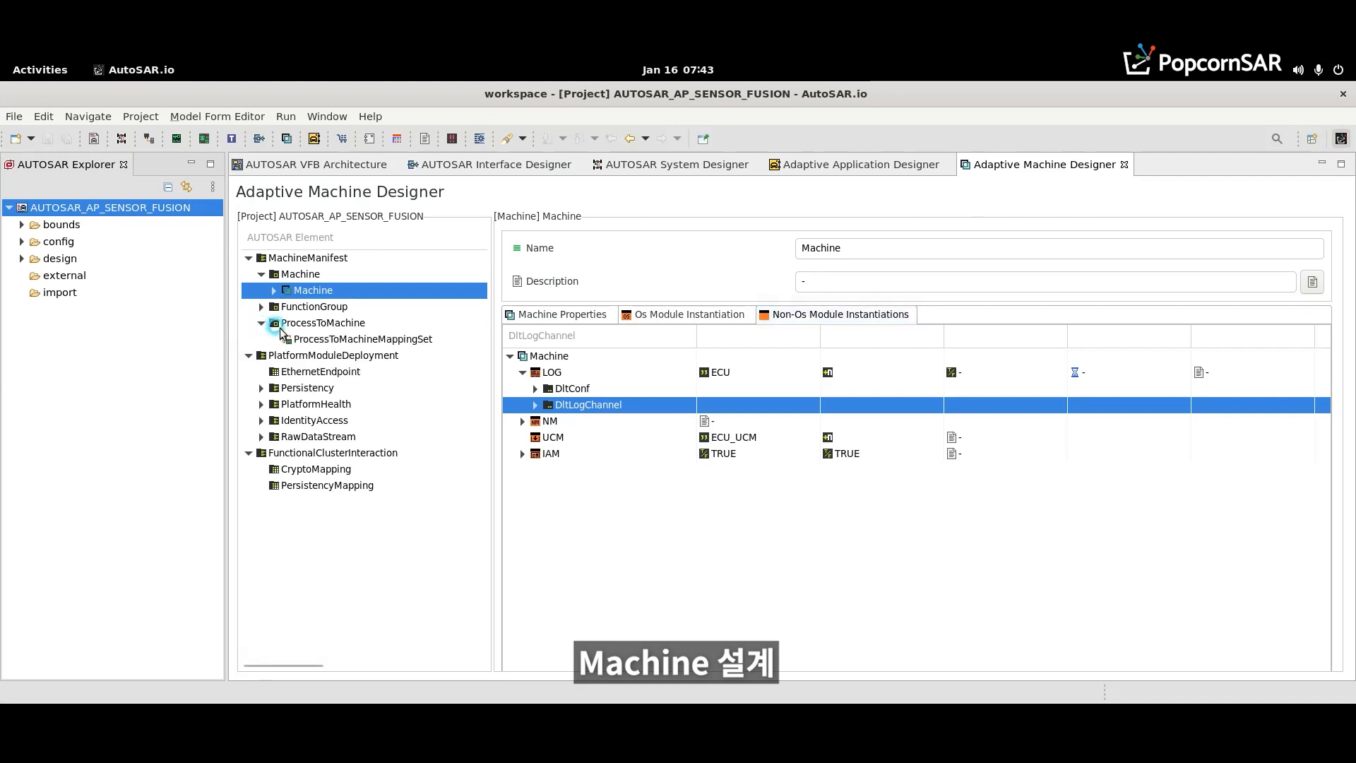
{"action": "left_click", "coordinate": [306, 341]}
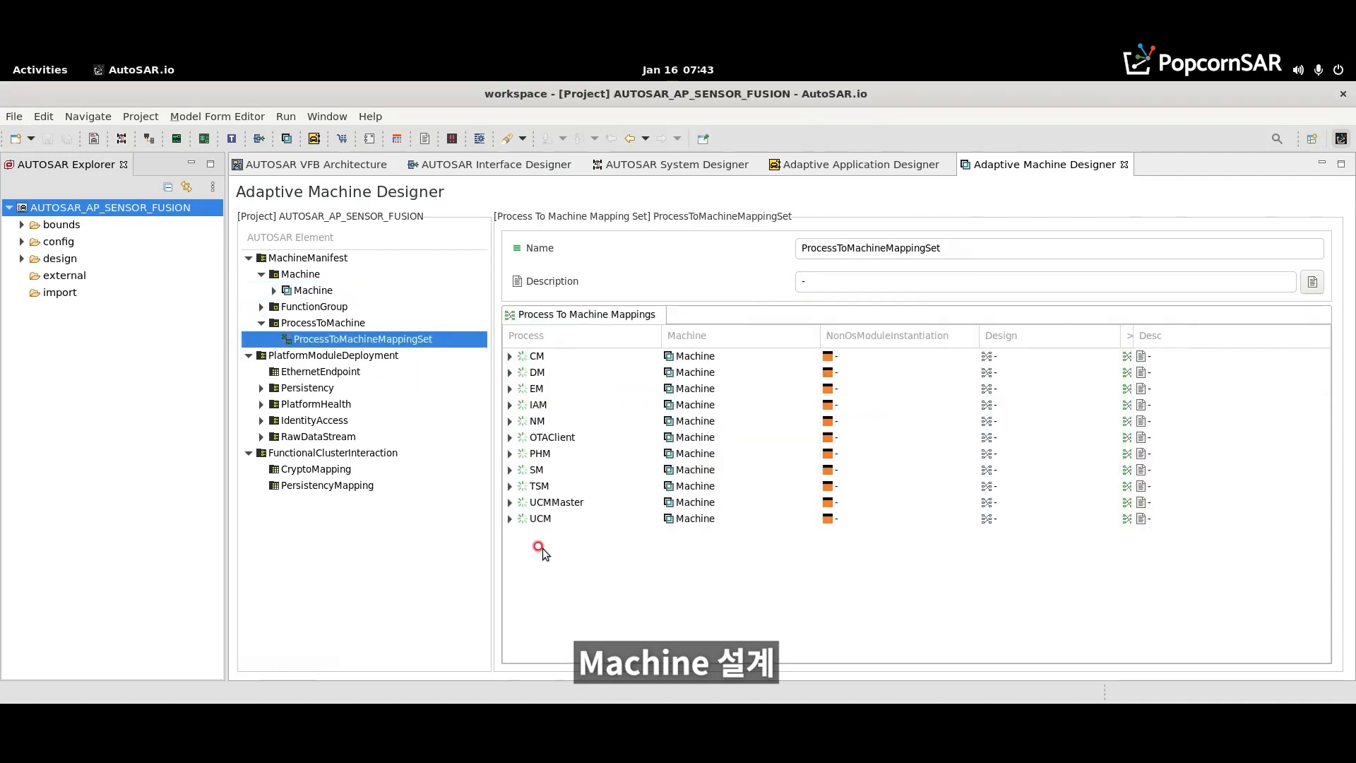
- Add five empty mappings to the DltLogChannelToProcess configuration in the Adaptive Application Designer
{"action": "left_click", "coordinate": [827, 166]}
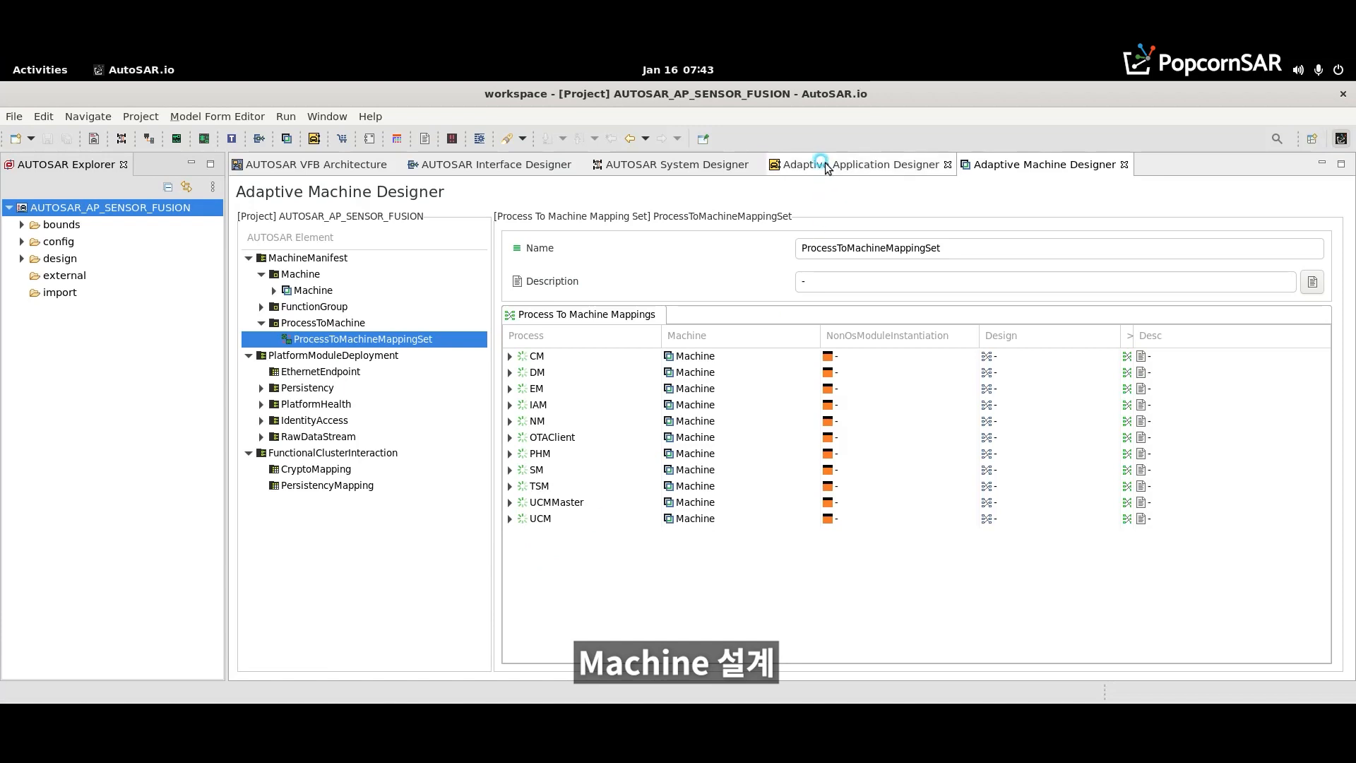
{"action": "left_click", "coordinate": [296, 388]}
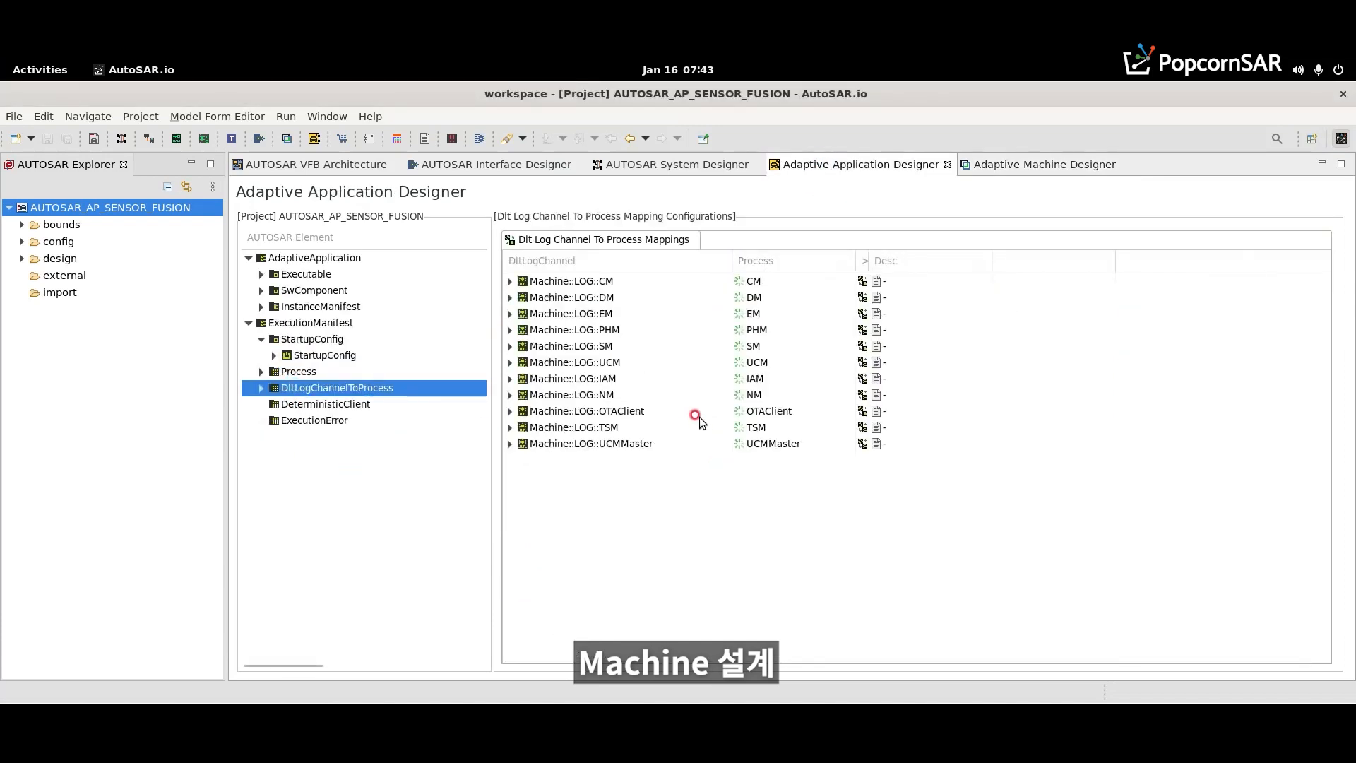
{"action": "right_click", "coordinate": [552, 489]}
{"action": "left_click", "coordinate": [567, 497]}
{"action": "right_click", "coordinate": [554, 483]}
{"action": "left_click", "coordinate": [563, 495]}
{"action": "right_click", "coordinate": [552, 491]}
{"action": "left_click", "coordinate": [556, 503]}
{"action": "right_click", "coordinate": [538, 507]}
{"action": "left_click", "coordinate": [552, 518]}
{"action": "right_click", "coordinate": [544, 524]}
{"action": "left_click", "coordinate": [558, 534]}
- Assign the Machine::LOG::Camera channel to the first new DltLogChannel-to-process mapping
{"action": "left_click", "coordinate": [721, 460]}
{"action": "left_click", "coordinate": [716, 460]}
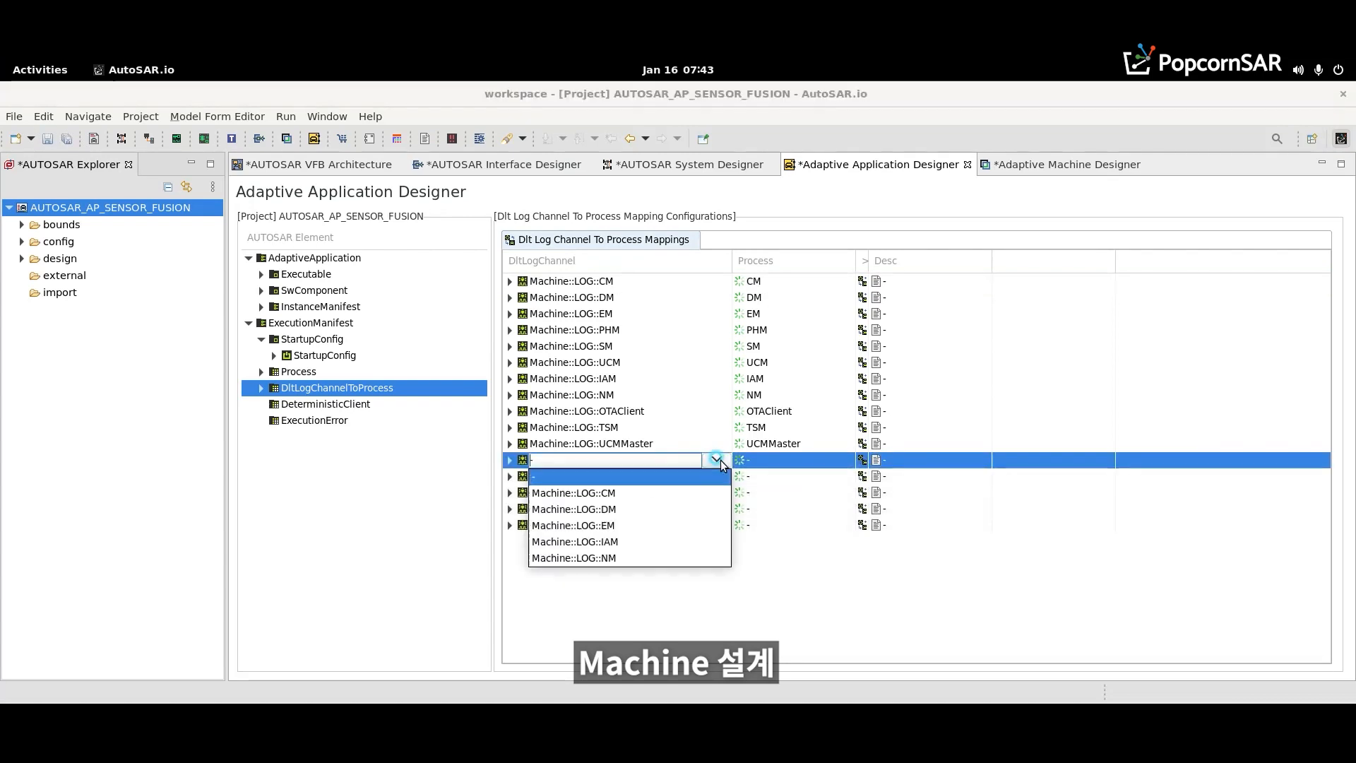
{"action": "key", "text": "Down"}
{"action": "key", "text": "Down"}
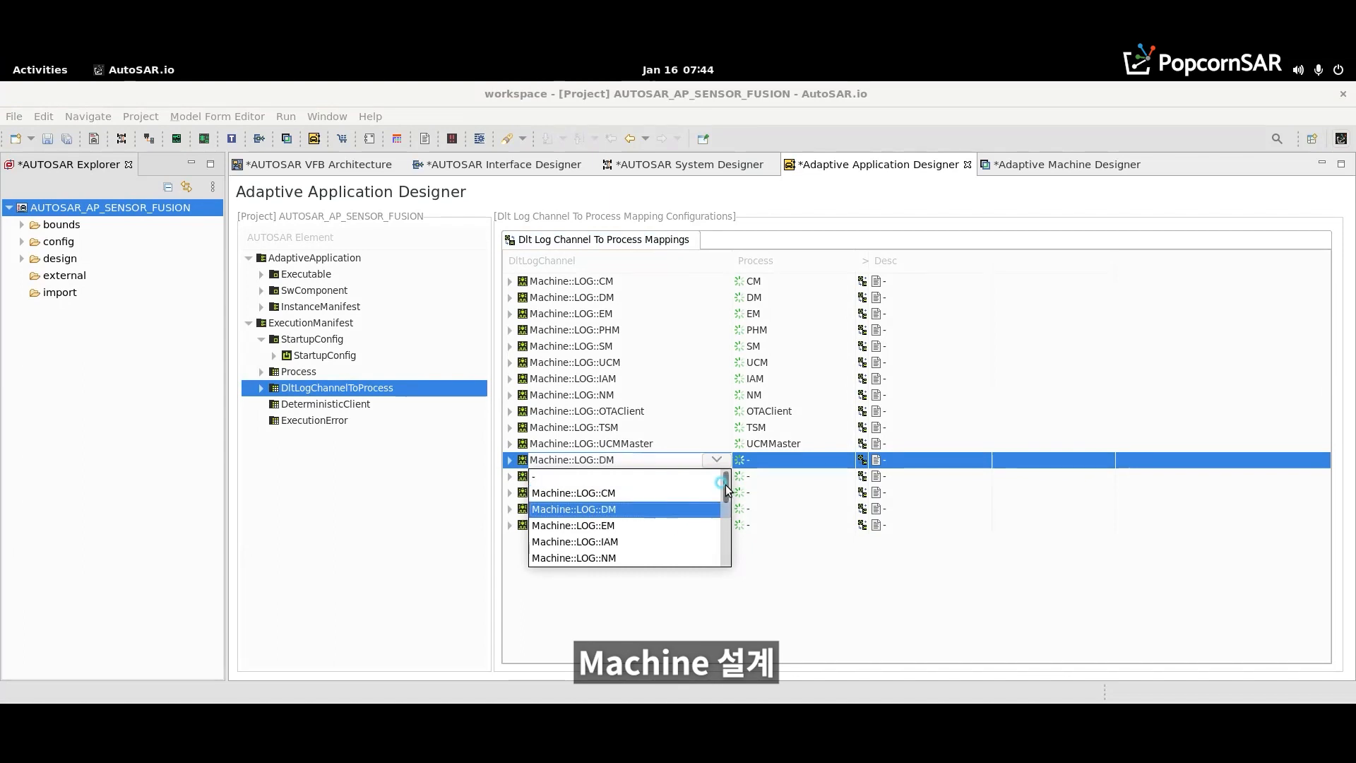
{"action": "left_click_drag", "start_coordinate": [727, 489], "coordinate": [714, 551]}
{"action": "left_click", "coordinate": [642, 511]}
- Assign the Machine::LOG::Radar, Machine::LOG::Lidar and Machine::LOG::Ultrasonic channels to the next three new DltLogChannel-to-process mappings
{"action": "left_click", "coordinate": [715, 477]}
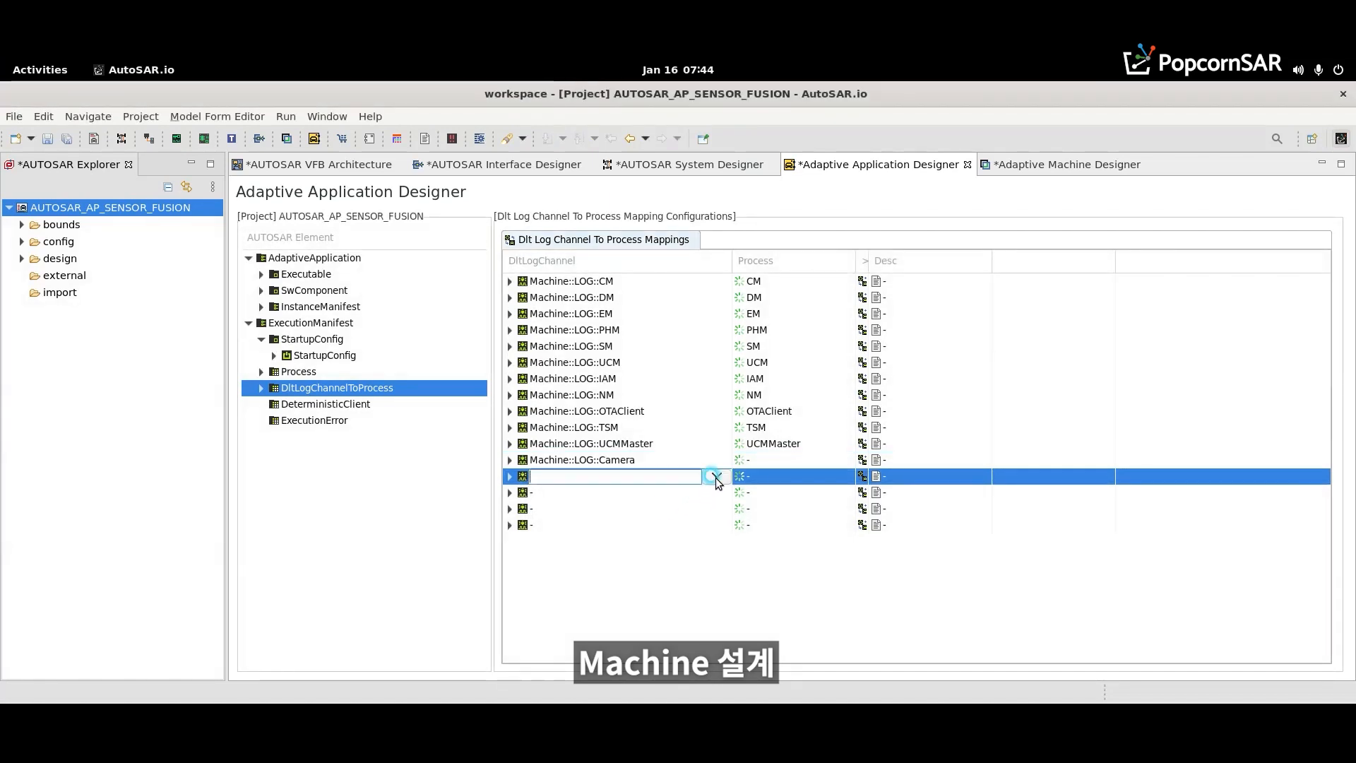
{"action": "left_click", "coordinate": [716, 477]}
{"action": "left_click", "coordinate": [716, 525]}
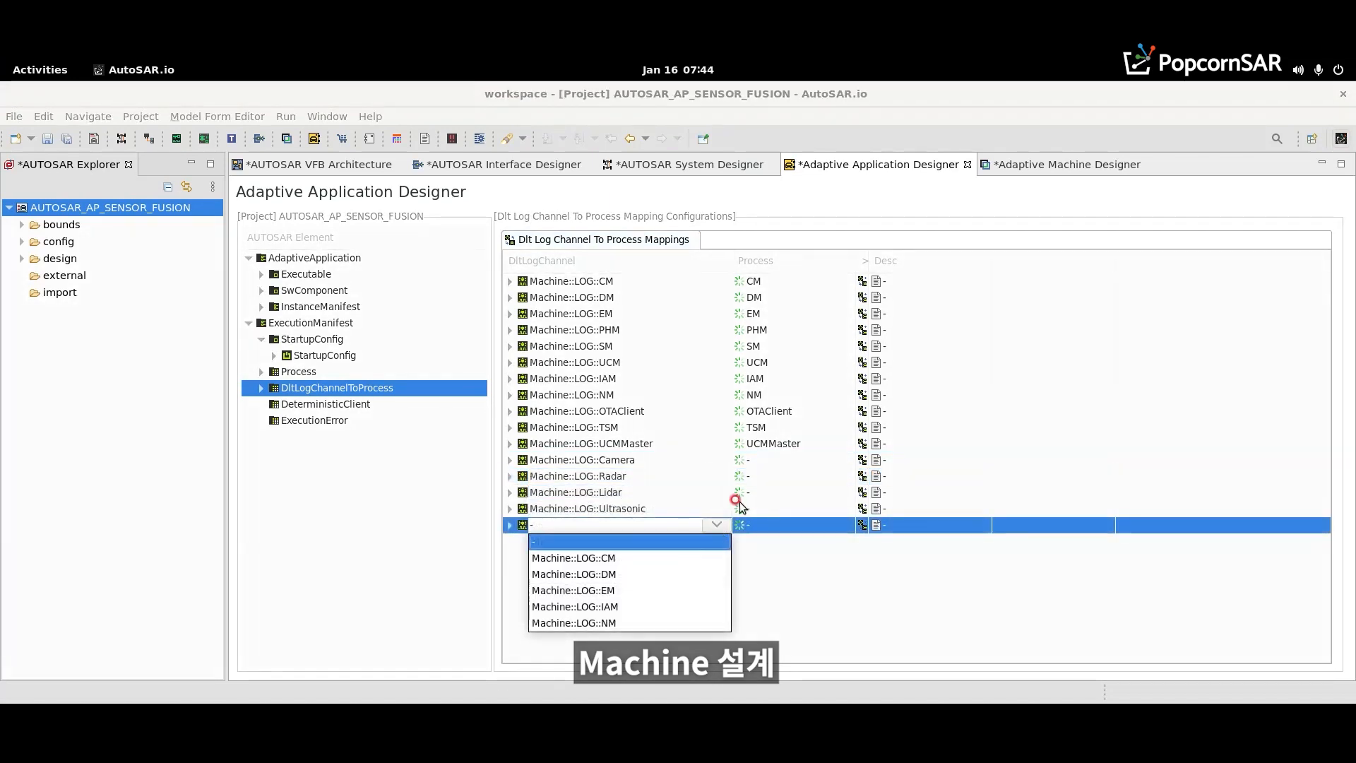
{"action": "left_click", "coordinate": [735, 502]}
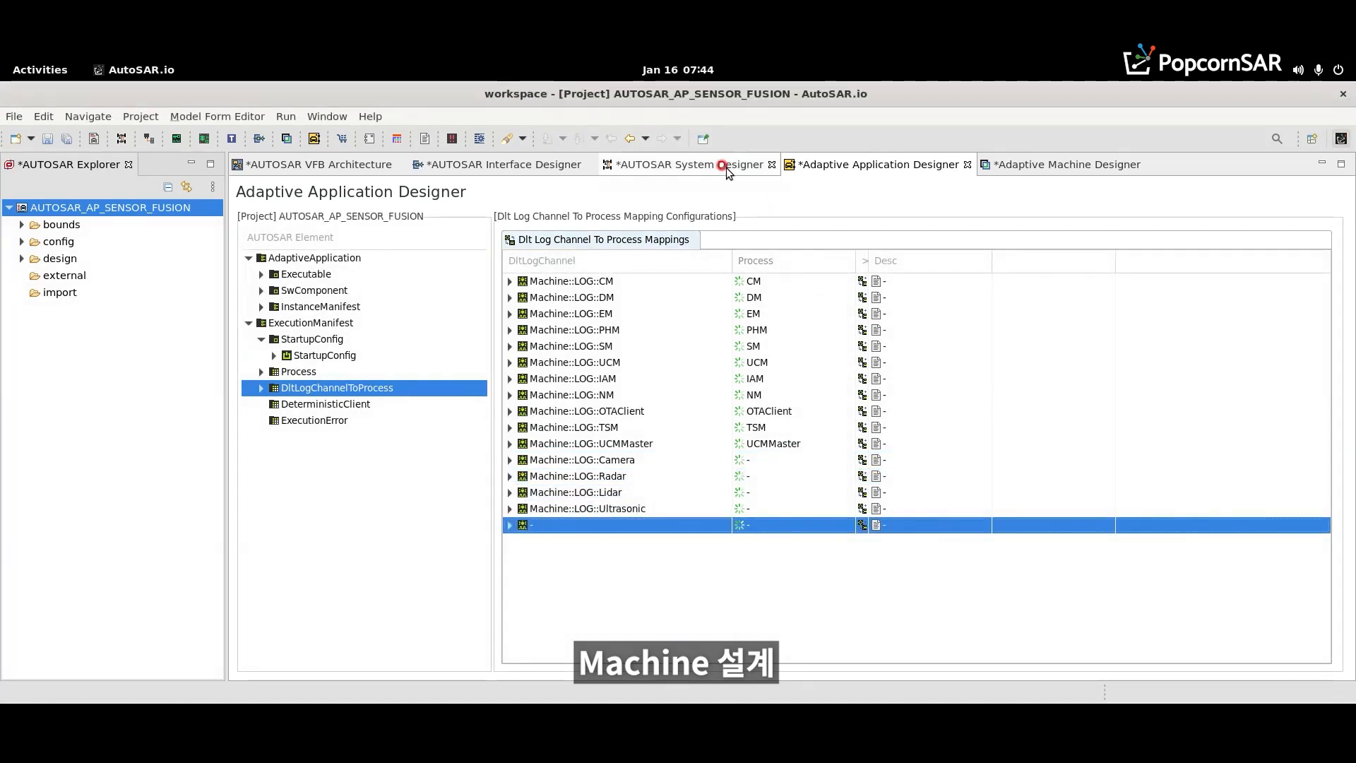
- Add a new DltLogChannel to the LOG module in the Machine's non-OS module instantiations in the Adaptive Machine Designer
{"action": "left_click", "coordinate": [1043, 167]}
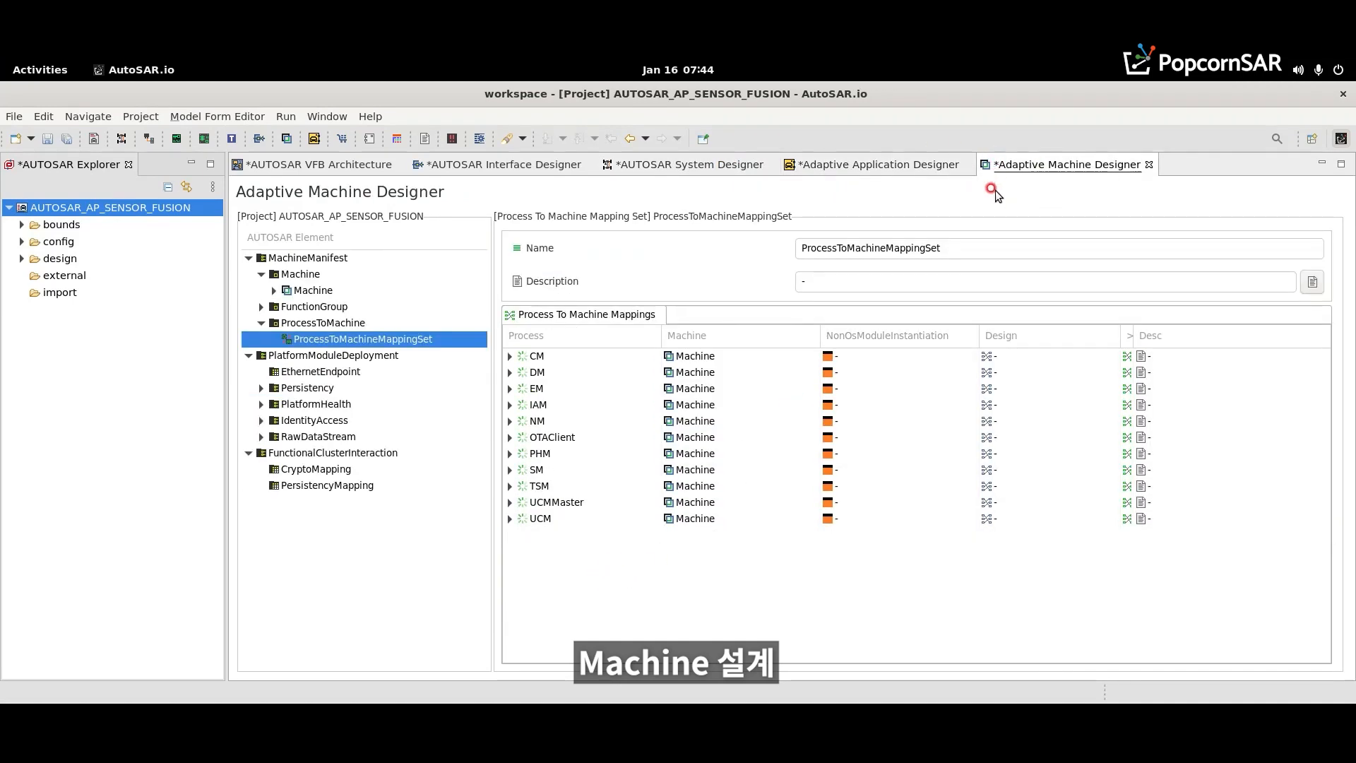
{"action": "left_click", "coordinate": [316, 292]}
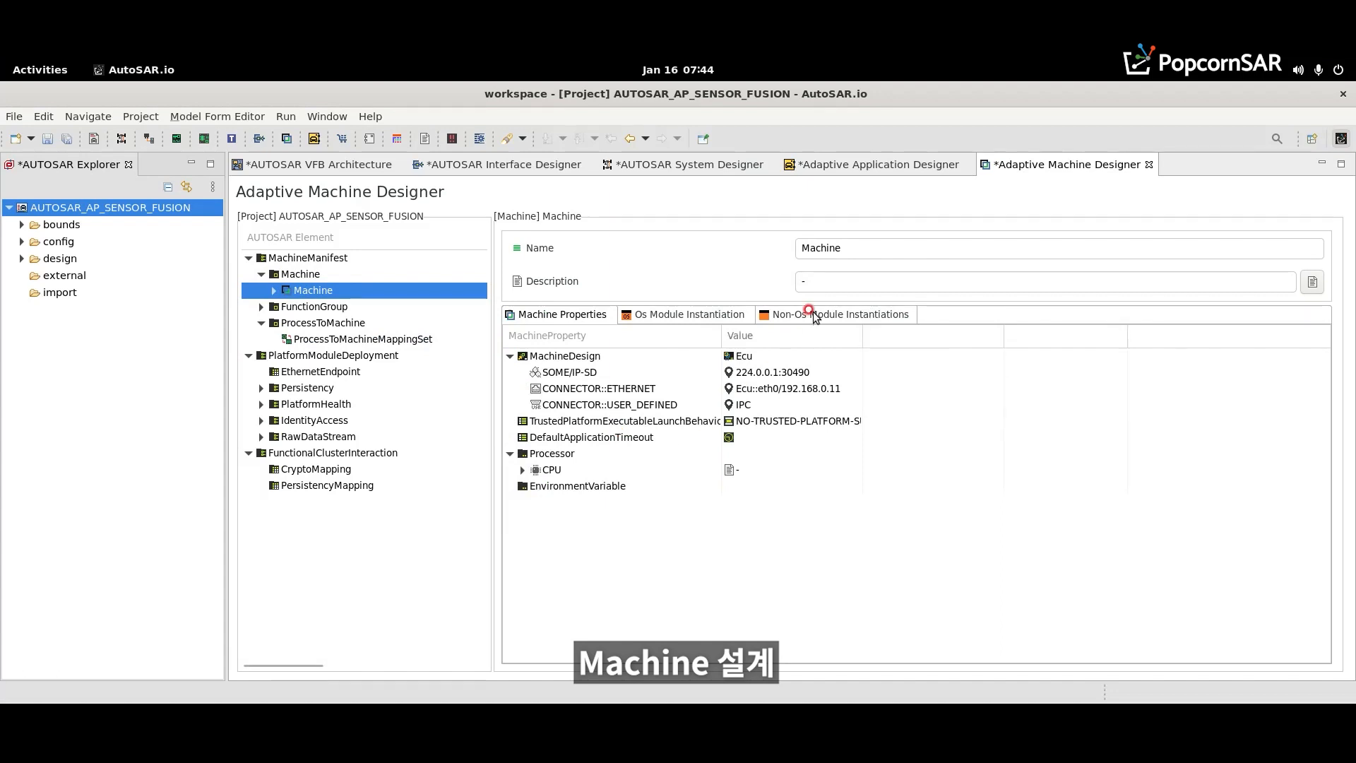
{"action": "left_click", "coordinate": [784, 316]}
{"action": "left_click", "coordinate": [524, 371]}
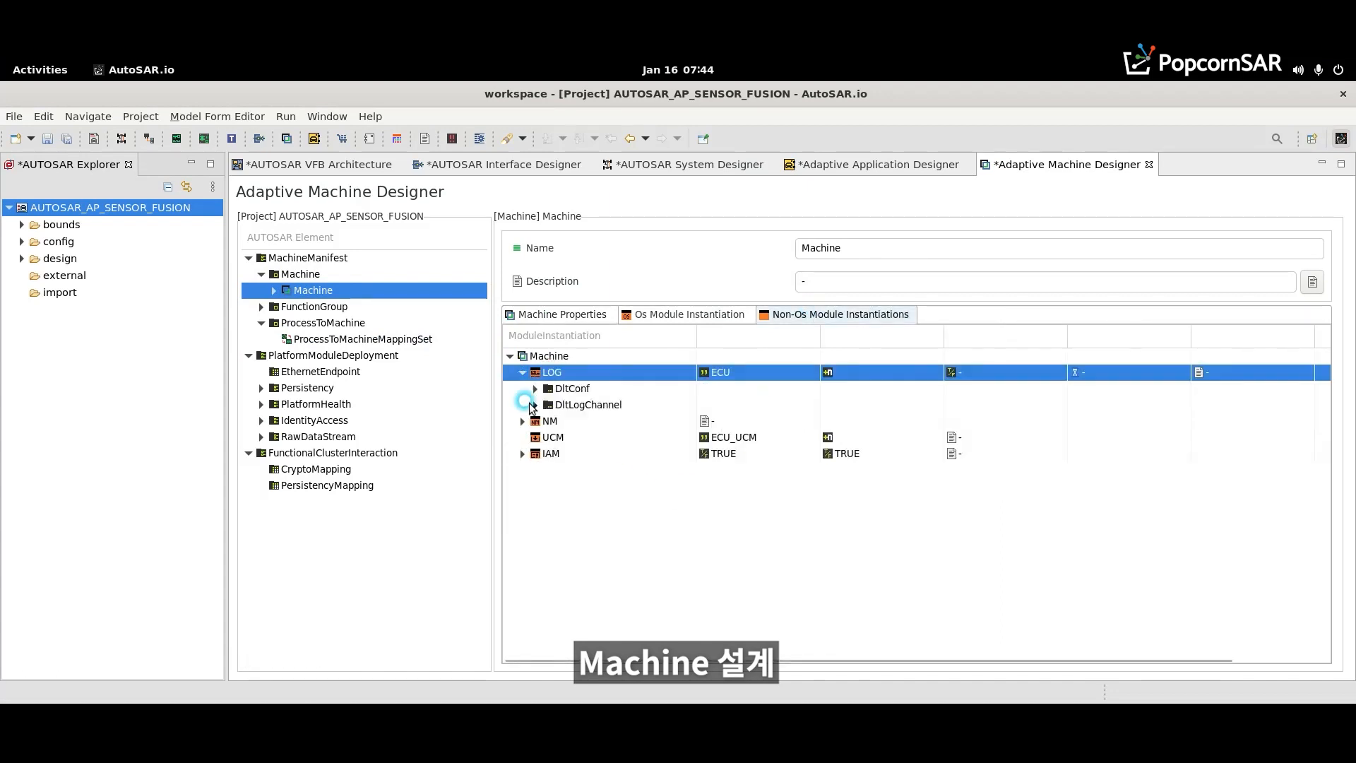
{"action": "left_click", "coordinate": [535, 405]}
{"action": "right_click", "coordinate": [586, 406]}
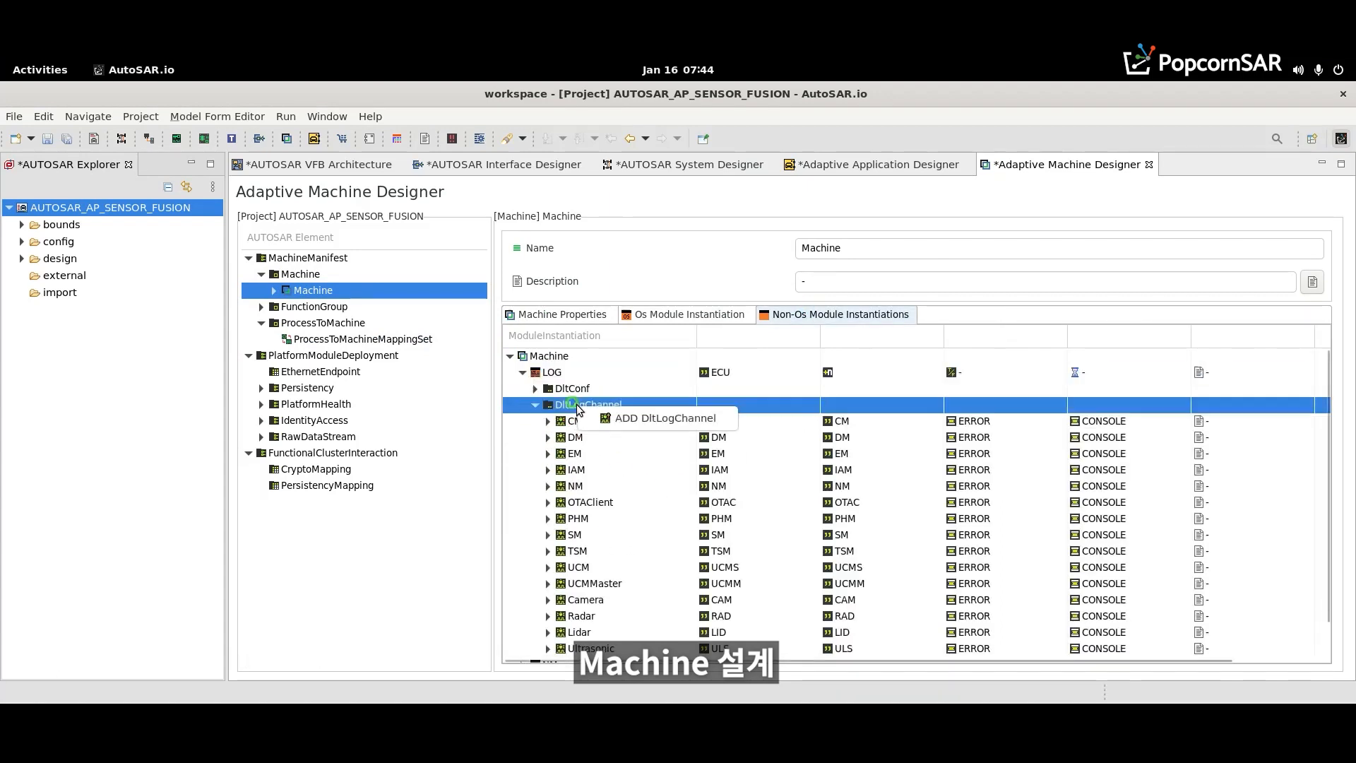
{"action": "left_click", "coordinate": [600, 422]}
- Name the newly added DltLogChannel Fusion
{"action": "left_click_drag", "start_coordinate": [1326, 426], "coordinate": [1326, 484]}
{"action": "left_click", "coordinate": [640, 605]}
{"action": "left_click", "coordinate": [641, 604]}
{"action": "type", "text": "F"}
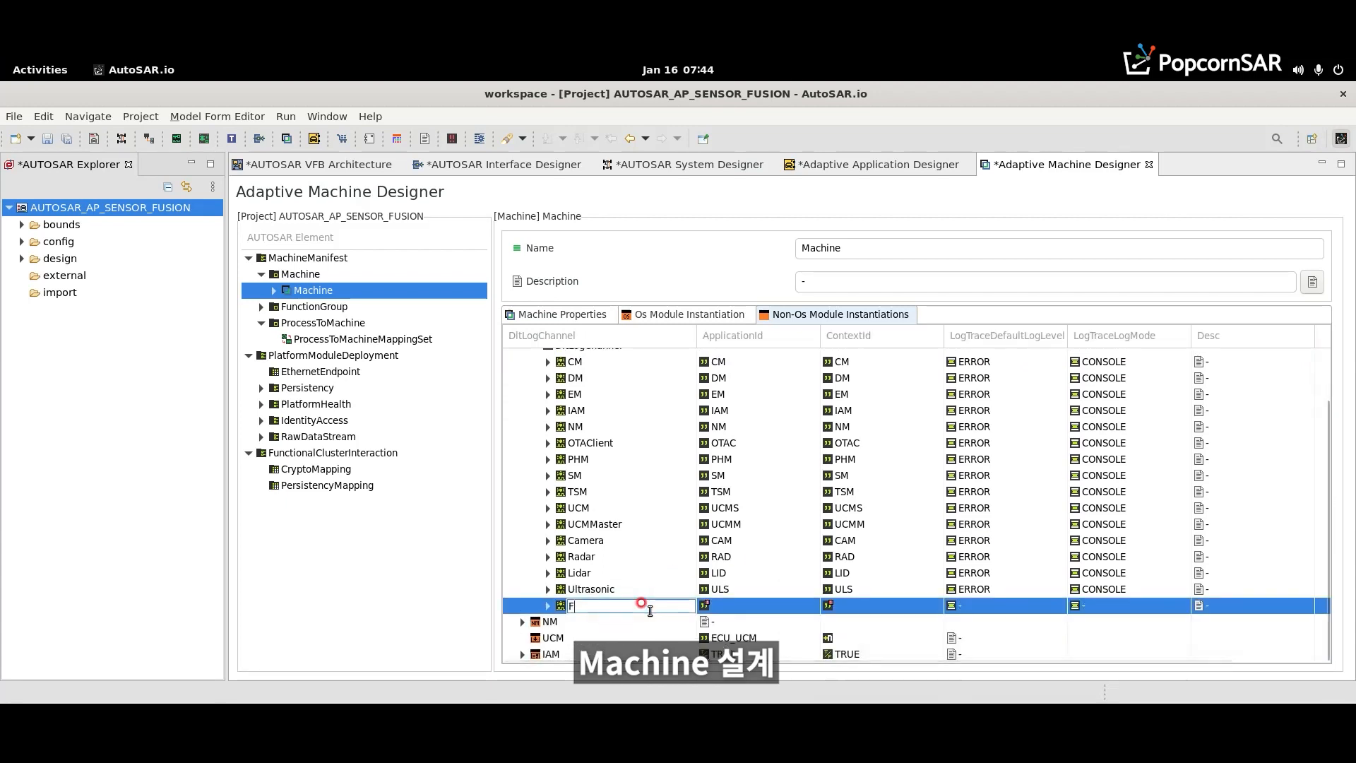
{"action": "type", "text": "usion"}
{"action": "key", "text": "Return"}
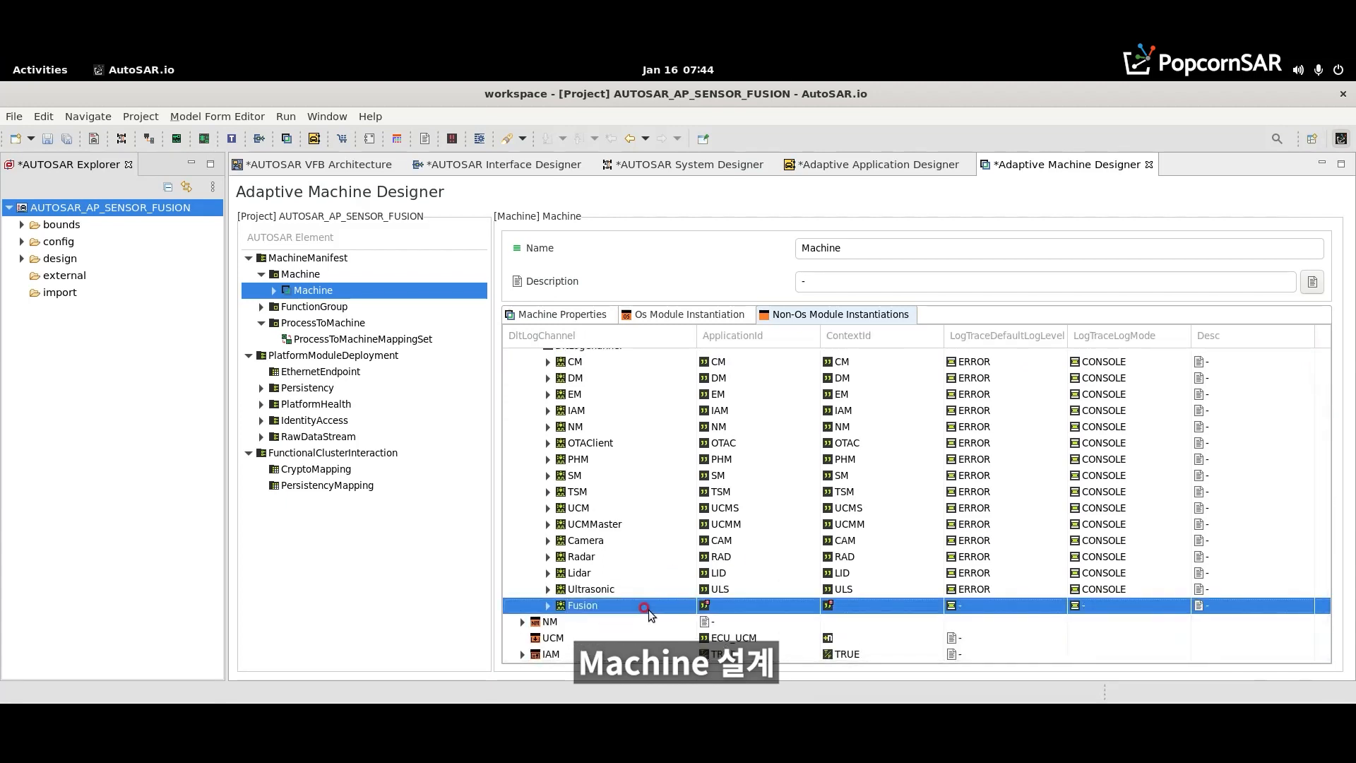
- Set both the ApplicationId and the ContextId of the Fusion log channel to FUSN
{"action": "left_click", "coordinate": [725, 604]}
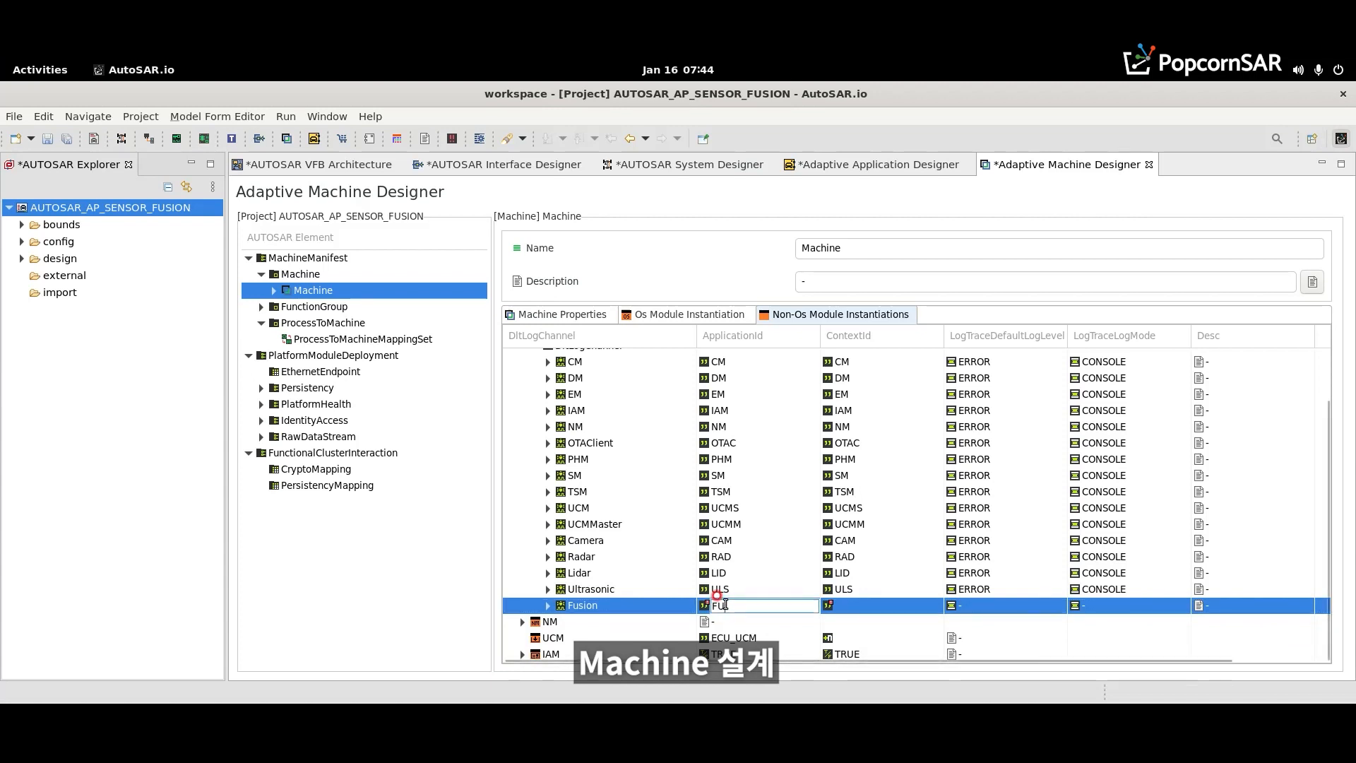
{"action": "type", "text": "FUSN"}
{"action": "key", "text": "Return"}
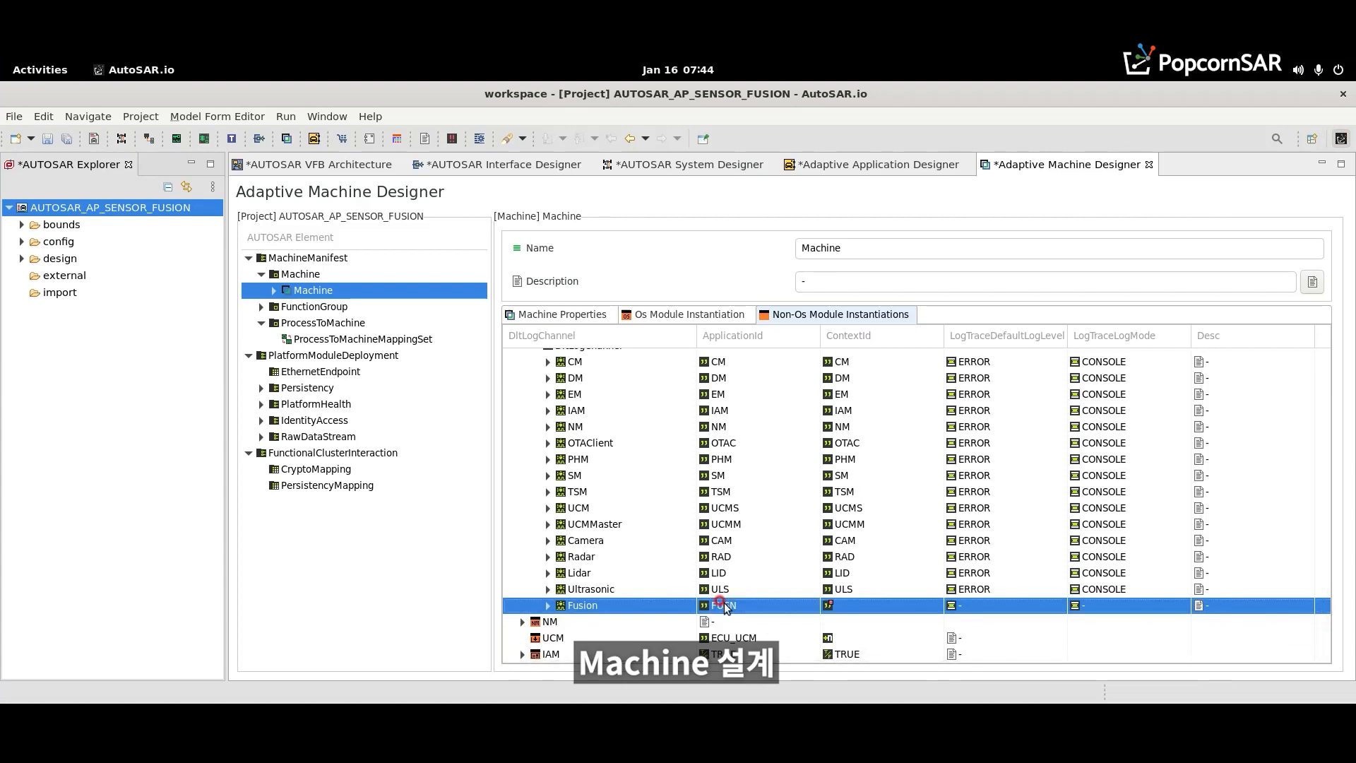
{"action": "left_click", "coordinate": [842, 606]}
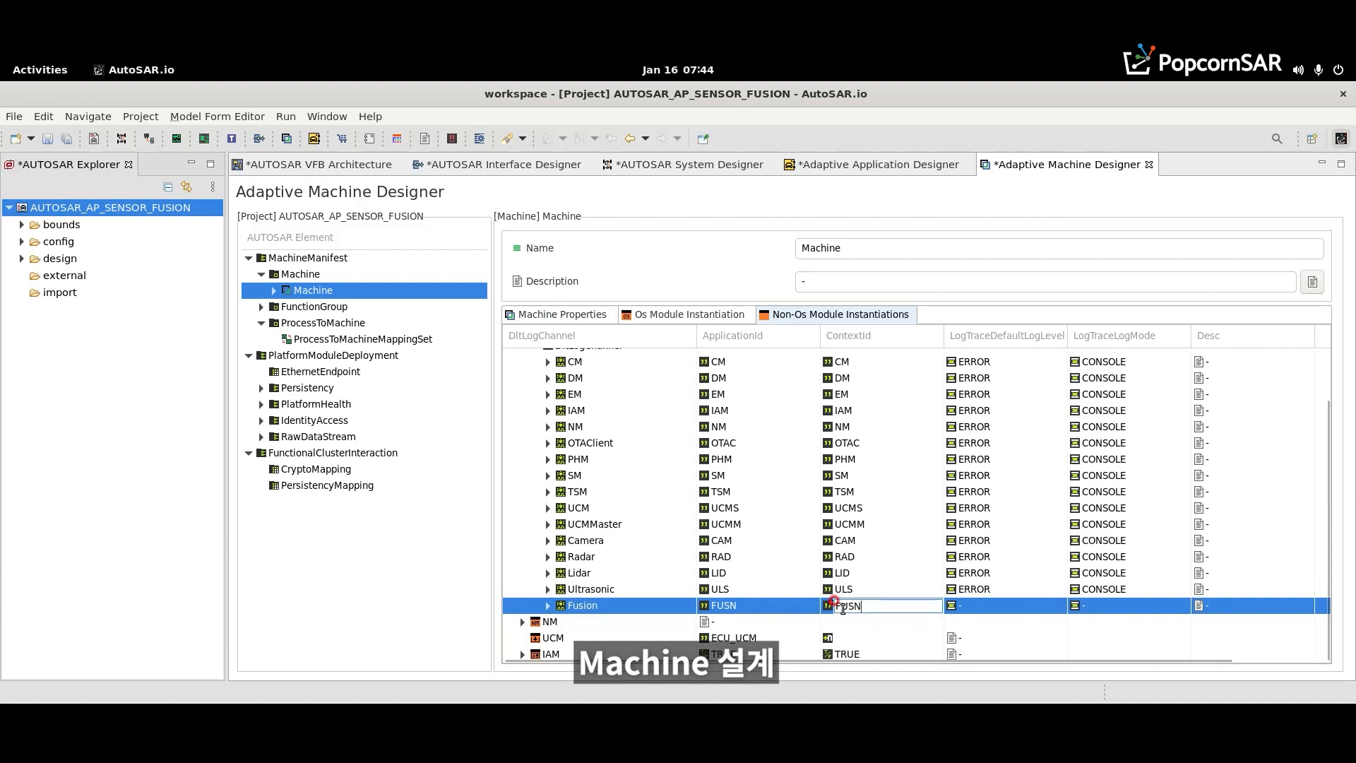
{"action": "type", "text": "FUSN"}
{"action": "key", "text": "Return"}
- Set the Fusion channel's default log level to ERROR and its log mode to CONSOLE, and save the project
{"action": "left_click", "coordinate": [1002, 605]}
{"action": "left_click", "coordinate": [1052, 605]}
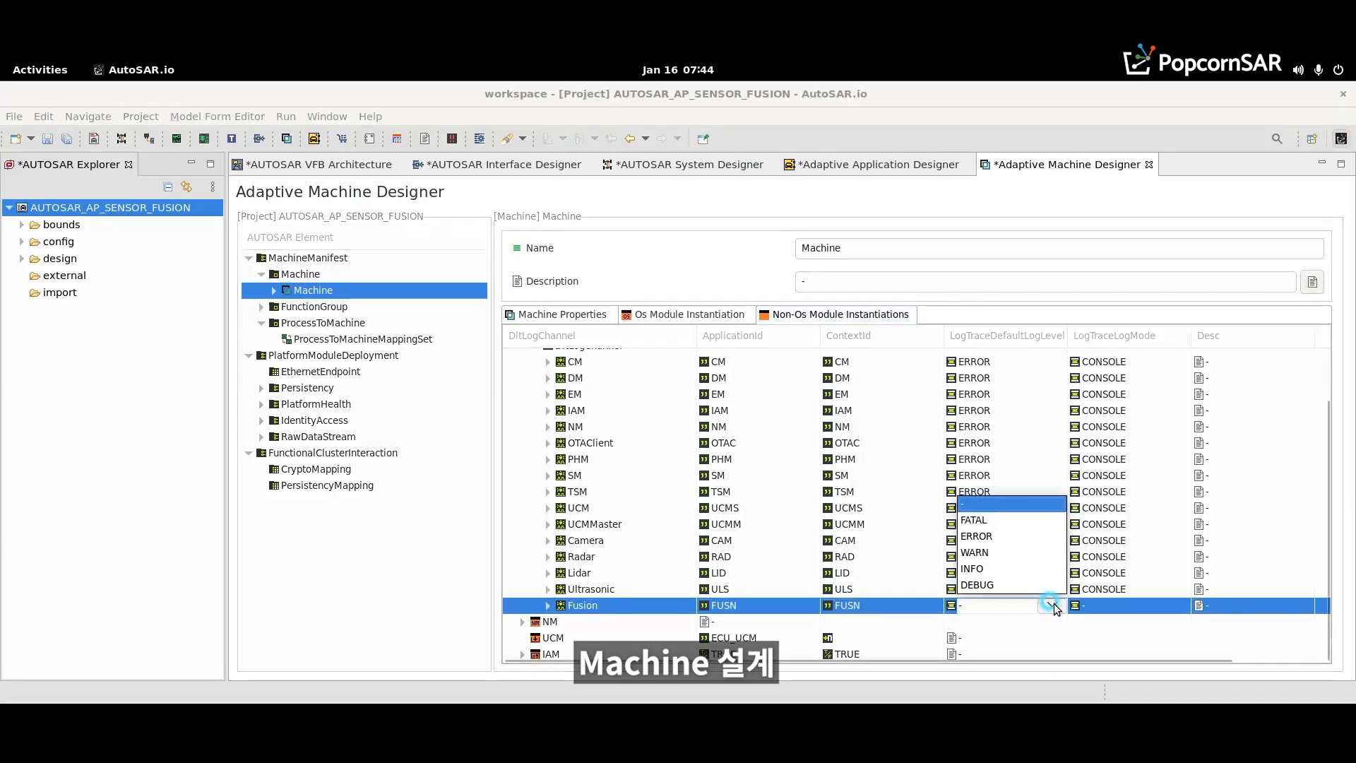
{"action": "left_click", "coordinate": [981, 536]}
{"action": "left_click", "coordinate": [1159, 608]}
{"action": "left_click", "coordinate": [1174, 605]}
{"action": "left_click", "coordinate": [626, 457]}
{"action": "left_click", "coordinate": [576, 472]}
{"action": "left_click", "coordinate": [799, 457]}
{"action": "left_click", "coordinate": [769, 500]}
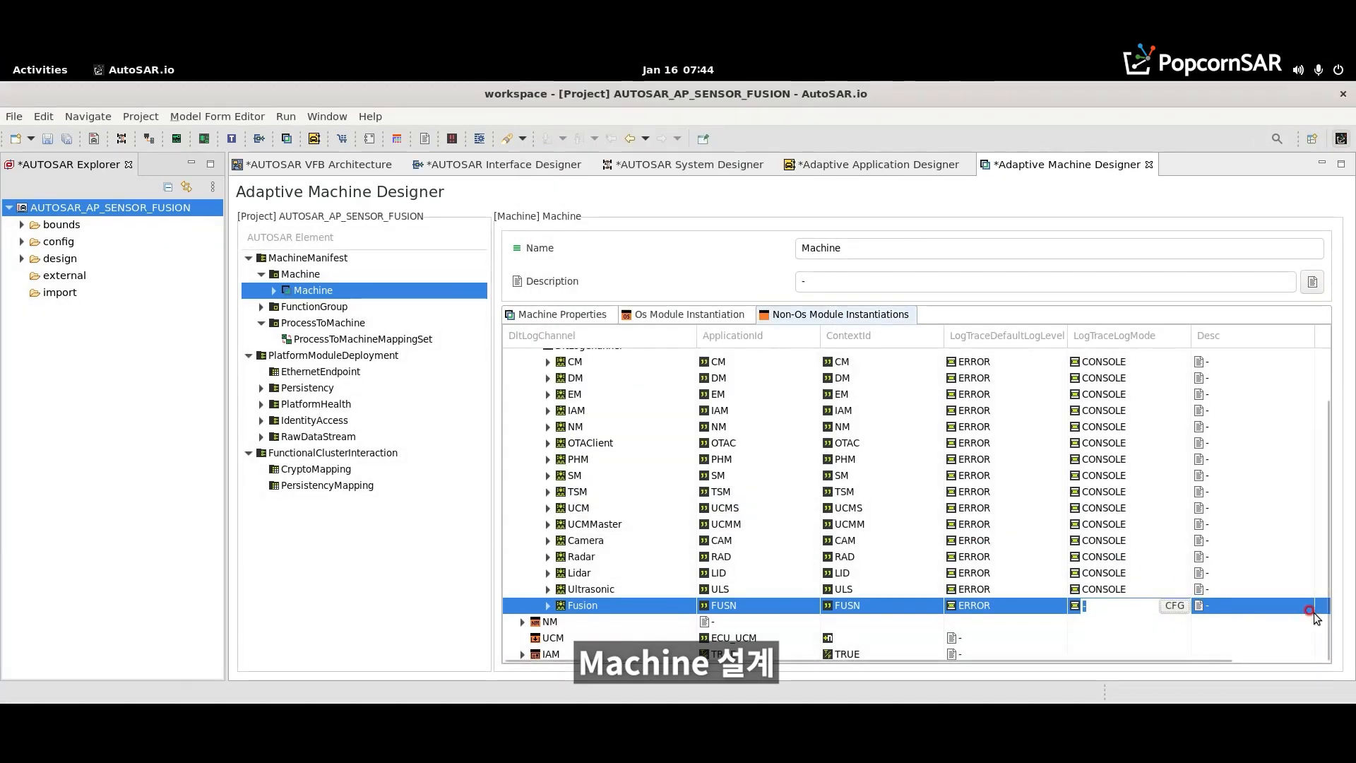
{"action": "left_click", "coordinate": [1317, 610]}
{"action": "key", "text": "ctrl+s"}
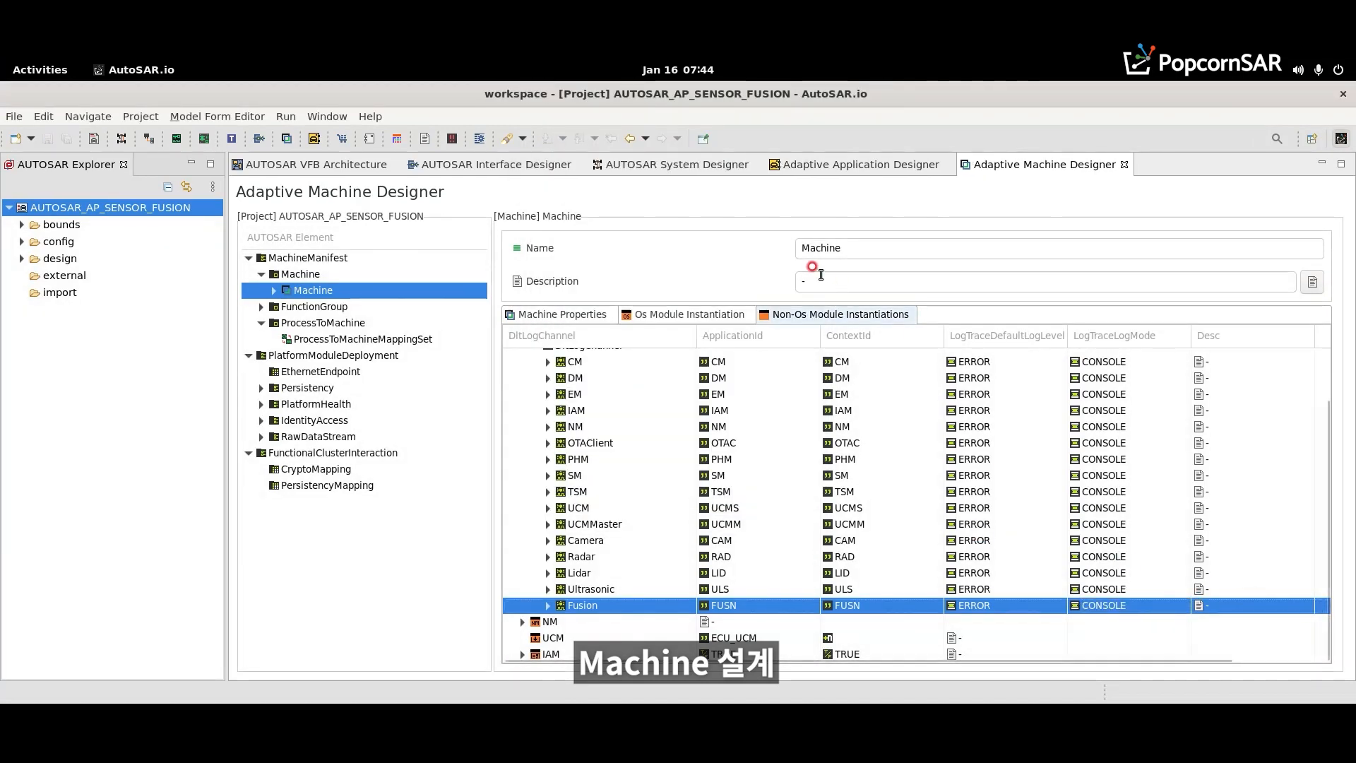
- Assign the Machine::LOG::Fusion channel to the last empty DltLogChannel-to-process mapping in the Adaptive Application Designer
{"action": "left_click", "coordinate": [861, 168]}
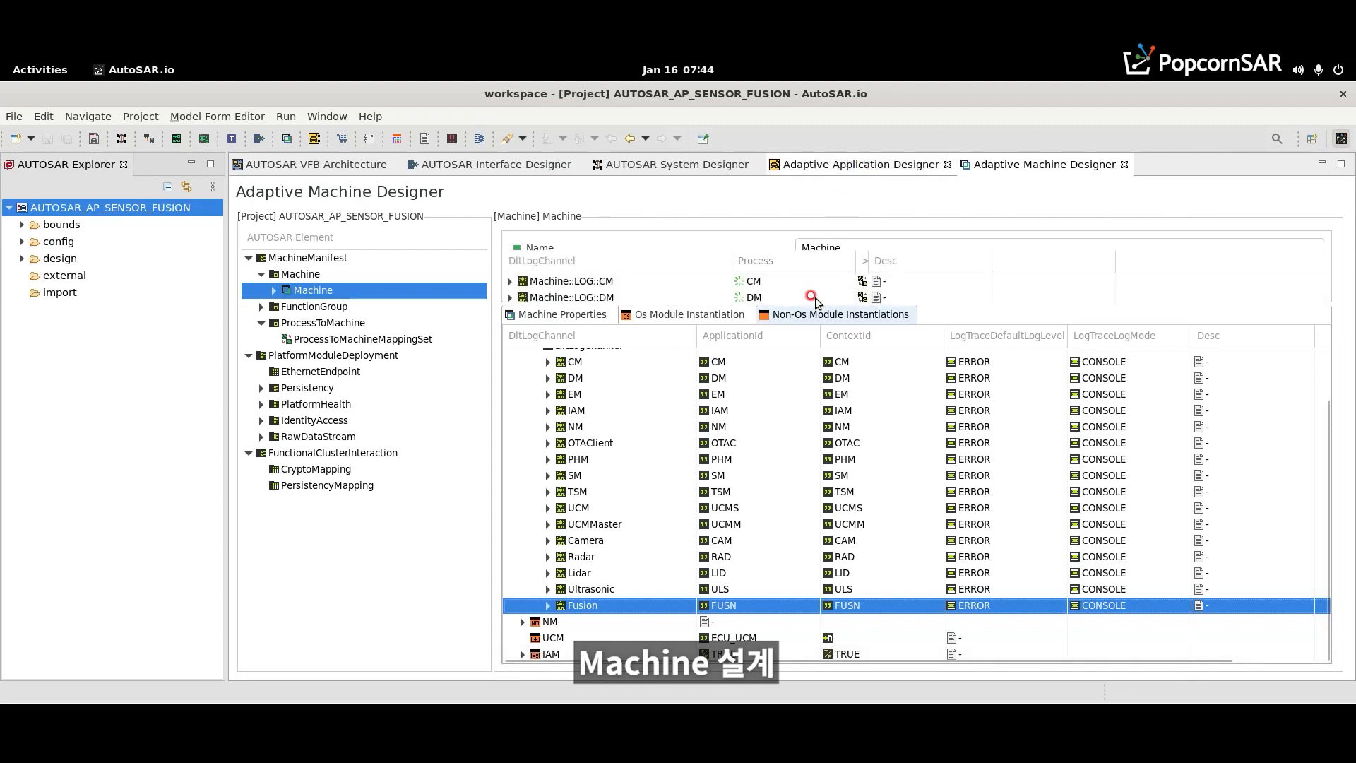
{"action": "left_click", "coordinate": [819, 170]}
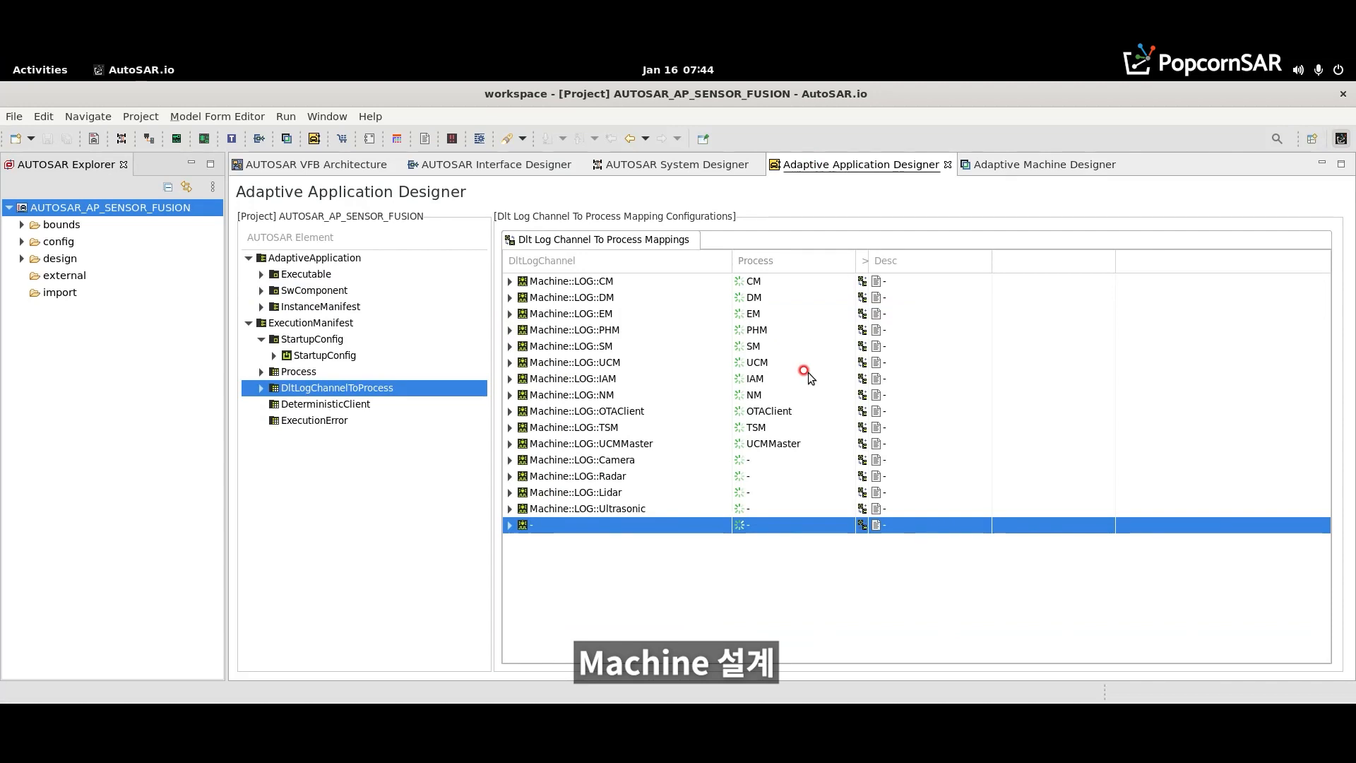
{"action": "left_click", "coordinate": [667, 524]}
{"action": "left_click", "coordinate": [717, 524]}
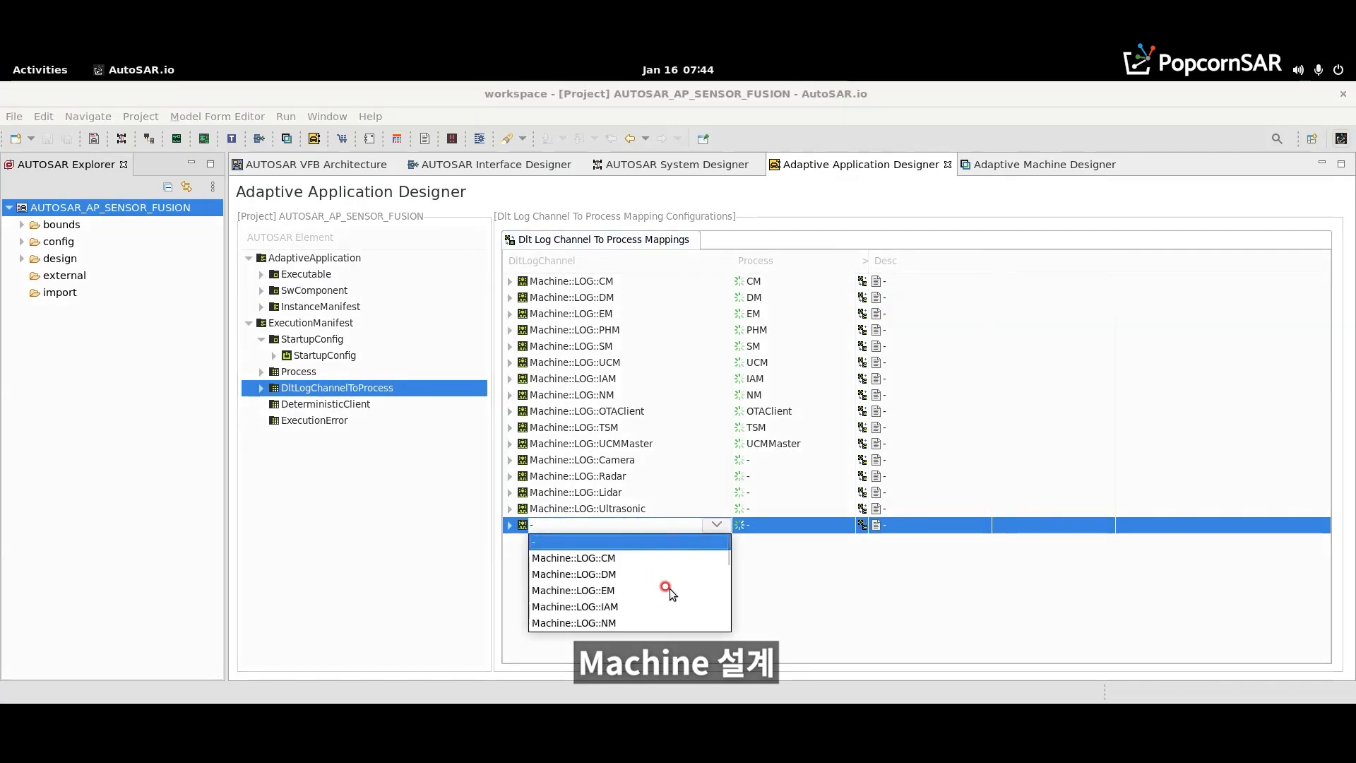
{"action": "scroll", "coordinate": [730, 599], "scroll_direction": "down", "scroll_amount": 5}
{"action": "left_click", "coordinate": [660, 622]}
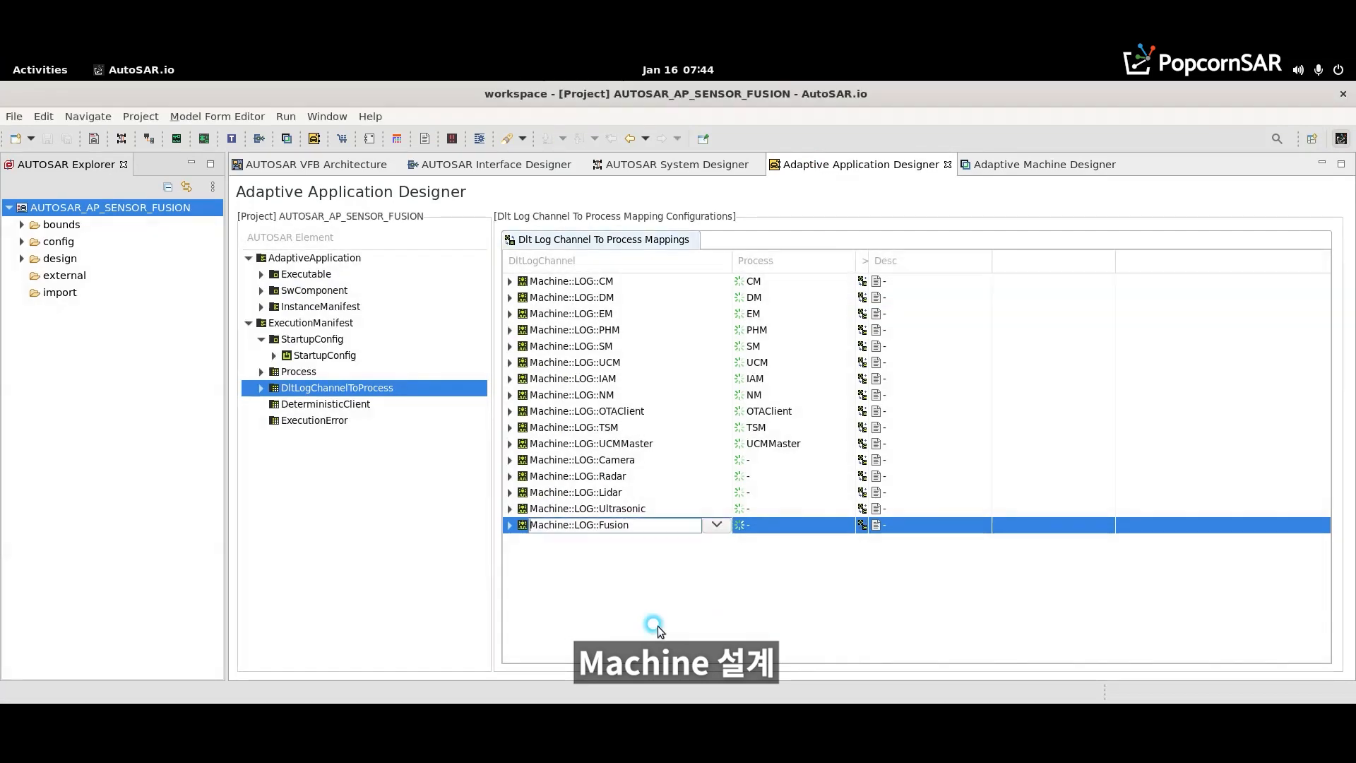
- Assign the Camera process to the Machine::LOG::Camera channel mapping
{"action": "left_click", "coordinate": [795, 460]}
{"action": "left_click", "coordinate": [835, 460]}
{"action": "key", "text": "Down"}
{"action": "key", "text": "Down"}
{"action": "key", "text": "Down"}
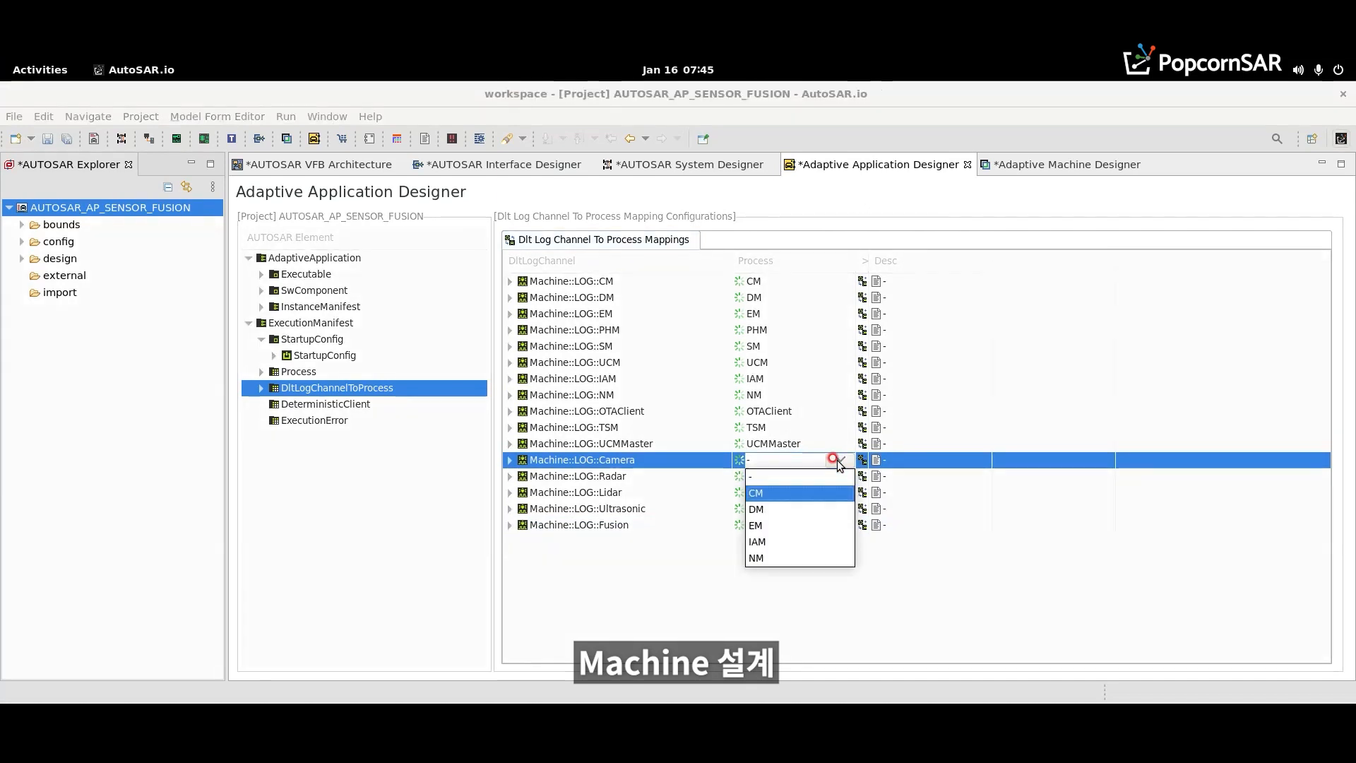
{"action": "left_click_drag", "start_coordinate": [851, 487], "coordinate": [845, 551]}
{"action": "left_click", "coordinate": [777, 493]}
- Assign the Radar, Lidar, Ultrasonic and Fusion processes to their matching log channel mappings and save the project
{"action": "left_click", "coordinate": [795, 476]}
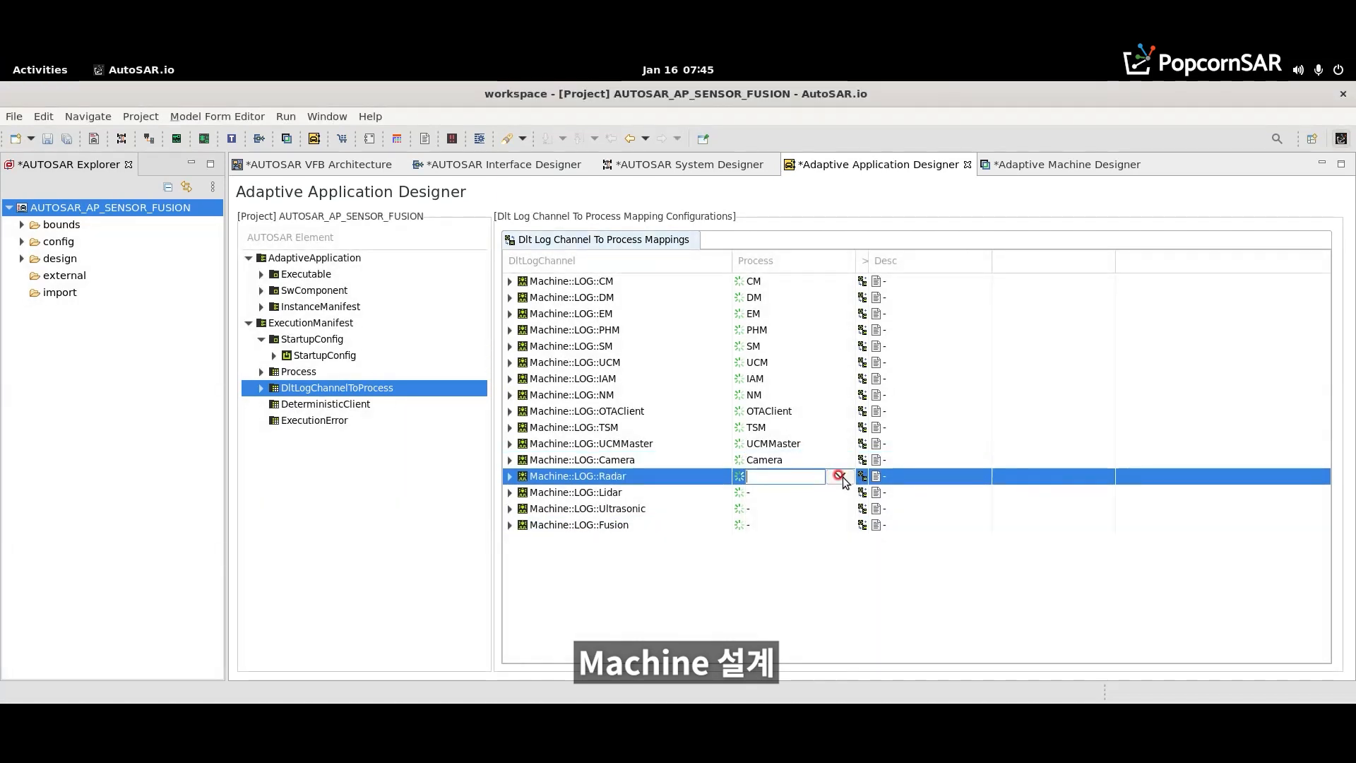
{"action": "left_click", "coordinate": [839, 476]}
{"action": "left_click_drag", "start_coordinate": [849, 495], "coordinate": [848, 627]}
{"action": "left_click", "coordinate": [798, 623]}
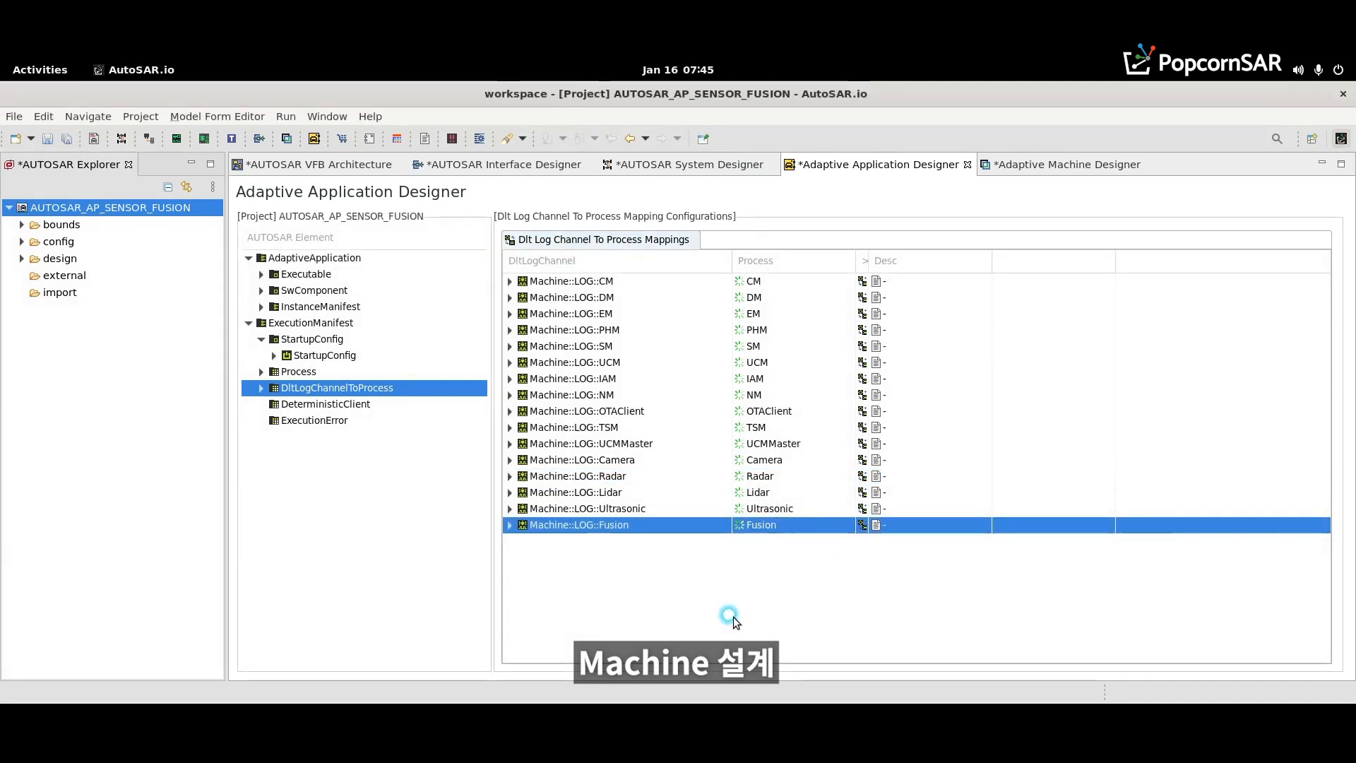
{"action": "key", "text": "ctrl+s"}
- Add five empty process-to-machine mappings to the ProcessToMachineMappingSet in the Adaptive Machine Designer
{"action": "left_click", "coordinate": [1029, 170]}
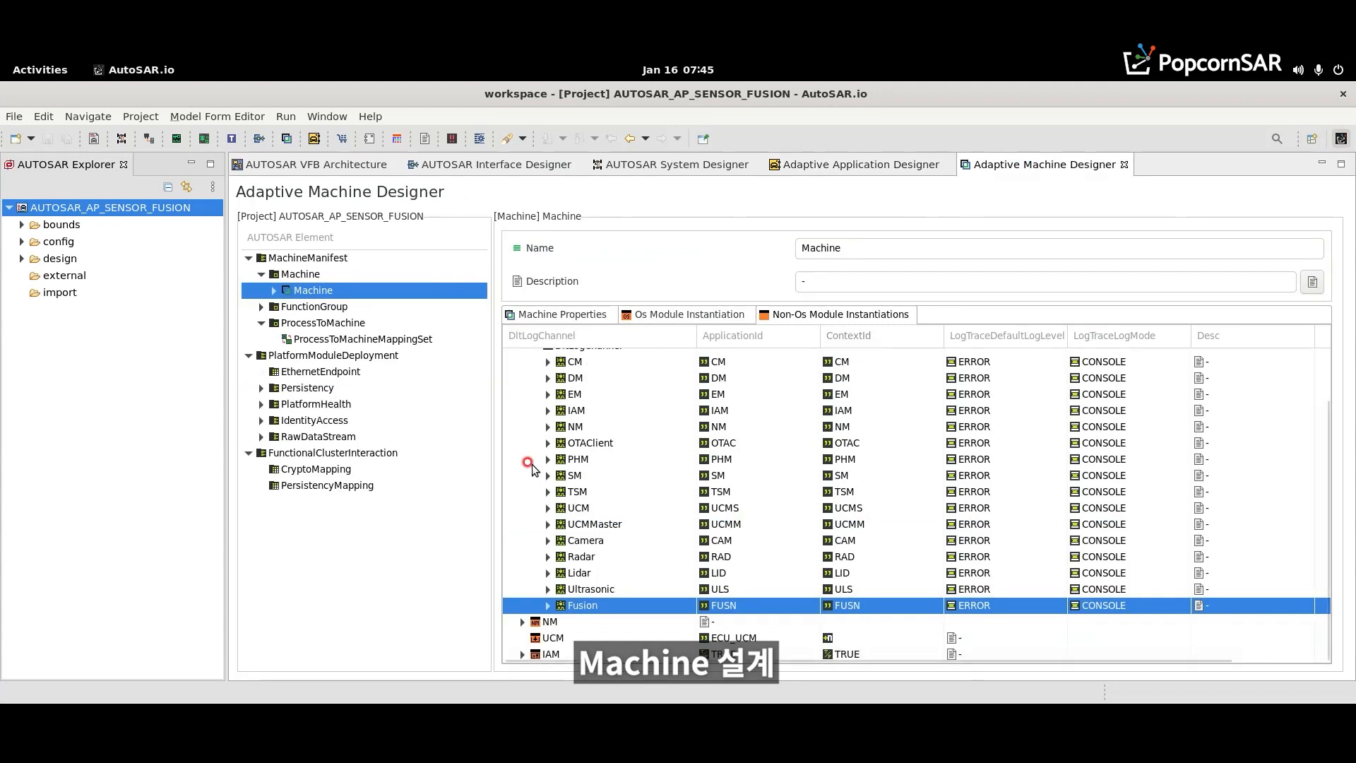
{"action": "left_click", "coordinate": [303, 340]}
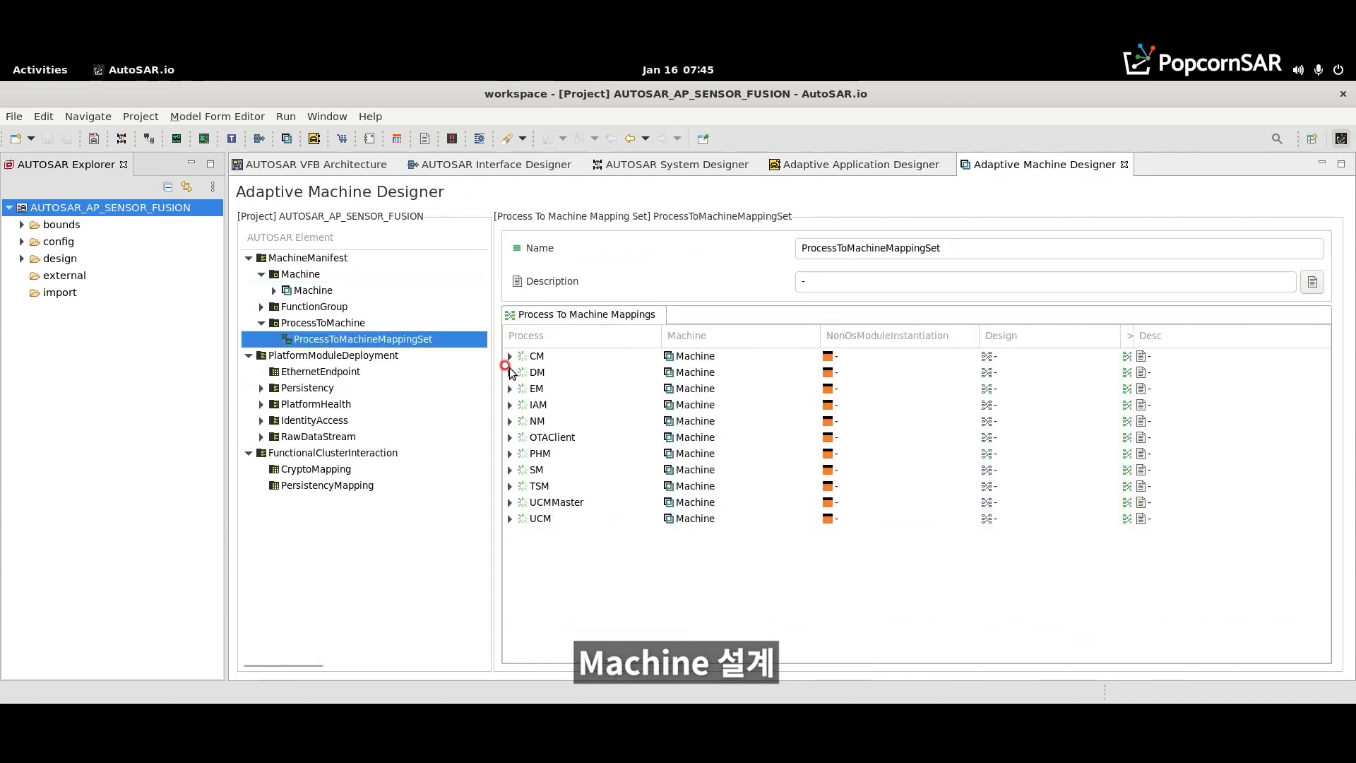
{"action": "right_click", "coordinate": [552, 558]}
{"action": "left_click", "coordinate": [571, 570]}
{"action": "right_click", "coordinate": [535, 558]}
{"action": "left_click", "coordinate": [549, 567]}
{"action": "right_click", "coordinate": [549, 565]}
{"action": "left_click", "coordinate": [555, 572]}
{"action": "right_click", "coordinate": [528, 579]}
{"action": "left_click", "coordinate": [531, 592]}
{"action": "right_click", "coordinate": [535, 586]}
{"action": "left_click", "coordinate": [550, 598]}
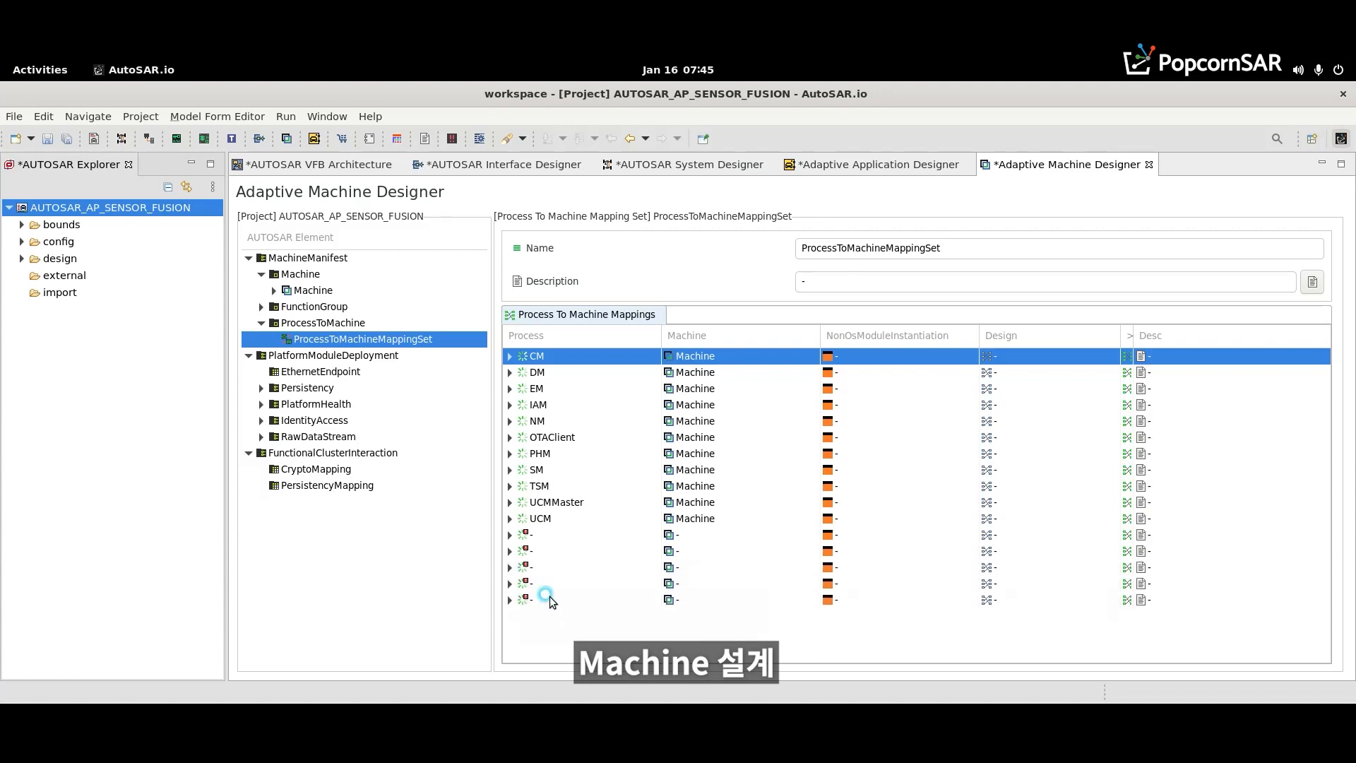
- Map the Camera process to Machine in the first new process-to-machine mapping
{"action": "left_click", "coordinate": [607, 537]}
{"action": "left_click", "coordinate": [636, 537]}
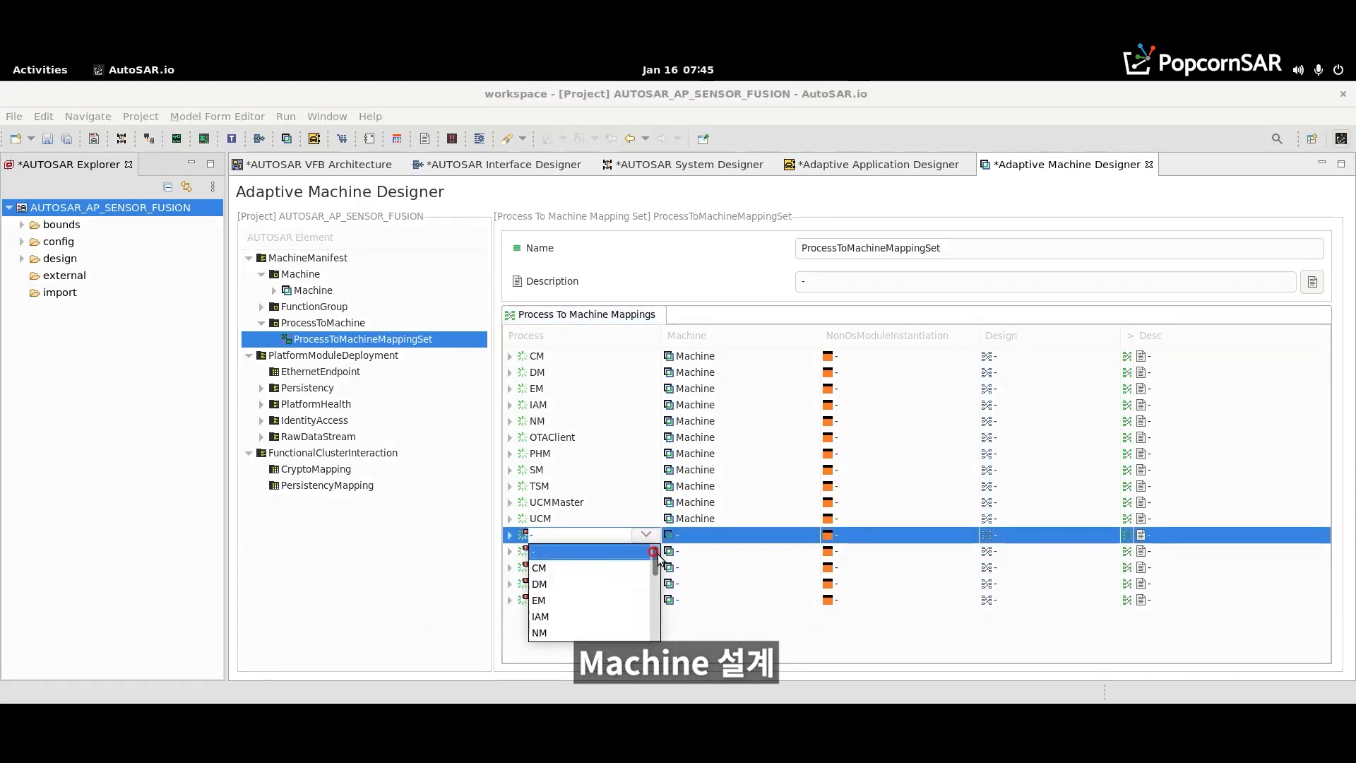
{"action": "left_click_drag", "start_coordinate": [659, 558], "coordinate": [658, 632]}
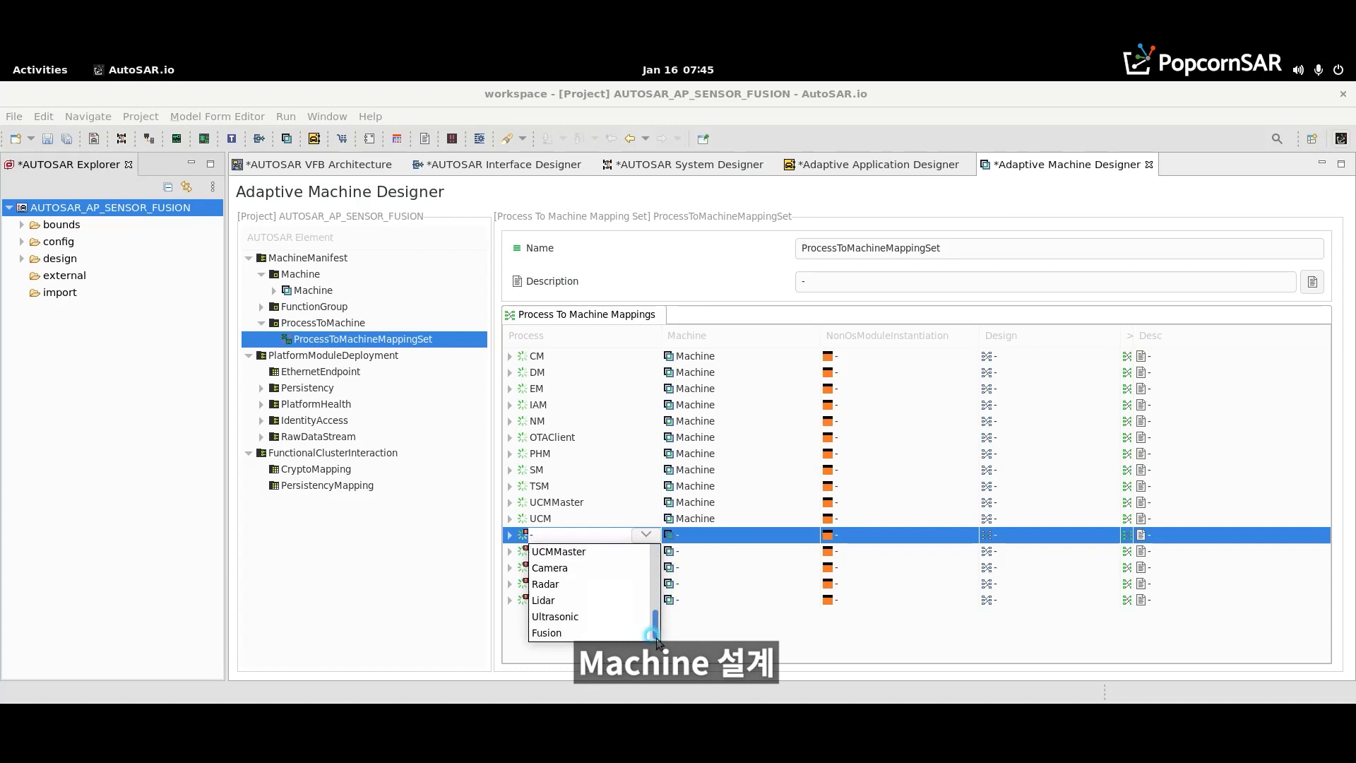
{"action": "left_click", "coordinate": [549, 567]}
{"action": "left_click", "coordinate": [784, 534]}
{"action": "left_click", "coordinate": [804, 534]}
{"action": "left_click", "coordinate": [742, 568]}
- Map the Radar, Lidar, Ultrasonic and Fusion processes to Machine in the remaining new mappings and save the project
{"action": "left_click", "coordinate": [648, 554]}
{"action": "left_click", "coordinate": [648, 554]}
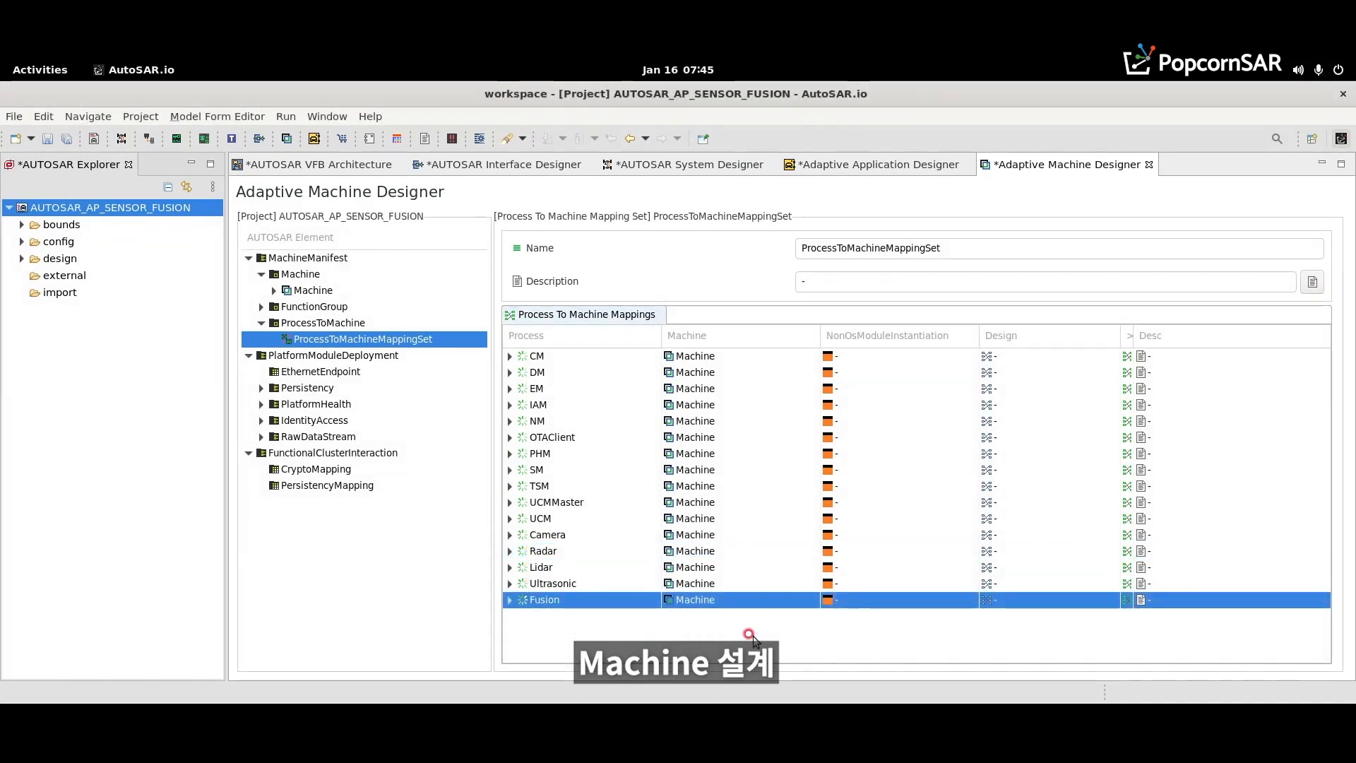
{"action": "key", "text": "ctrl+s"}
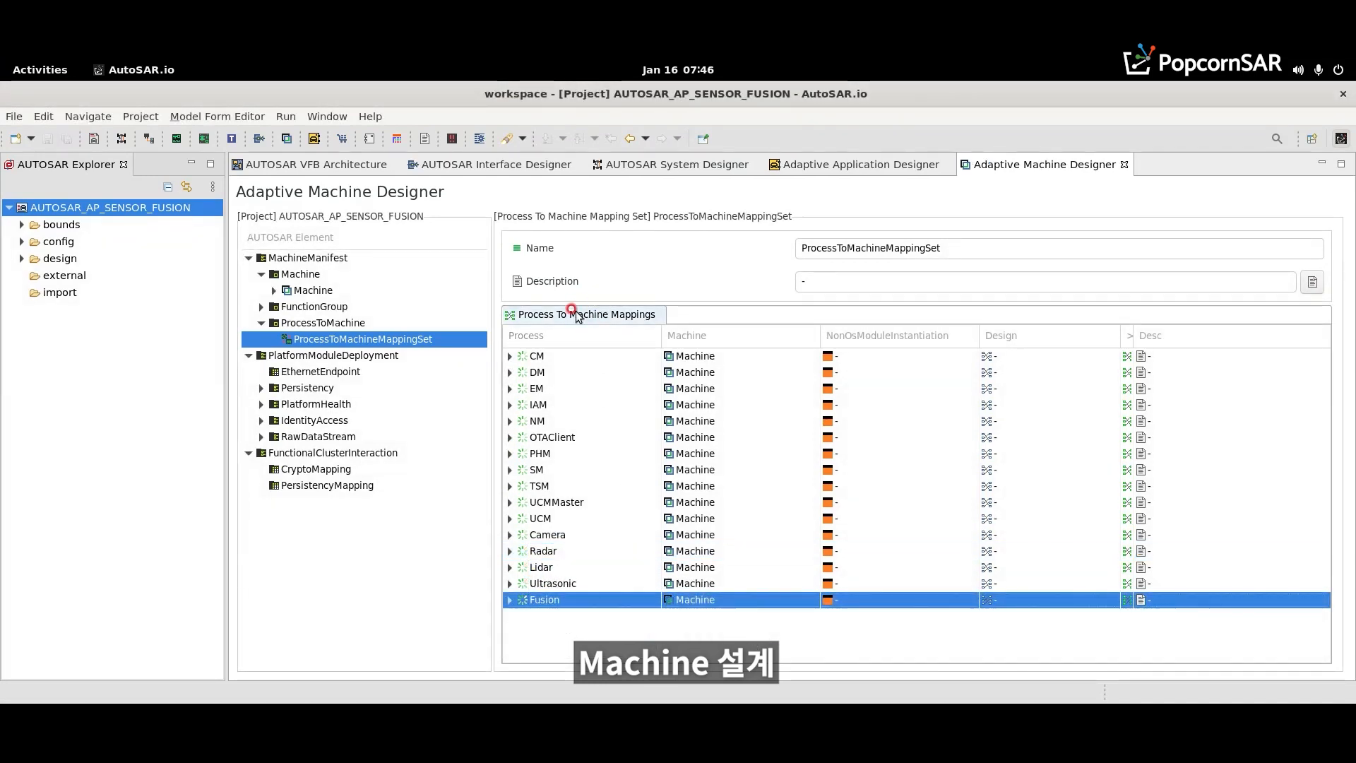
- Open the PARA Generator for the AUTOSAR_AP_SENSOR_FUSION project
{"action": "left_click", "coordinate": [339, 170]}
{"action": "left_click", "coordinate": [1028, 163]}
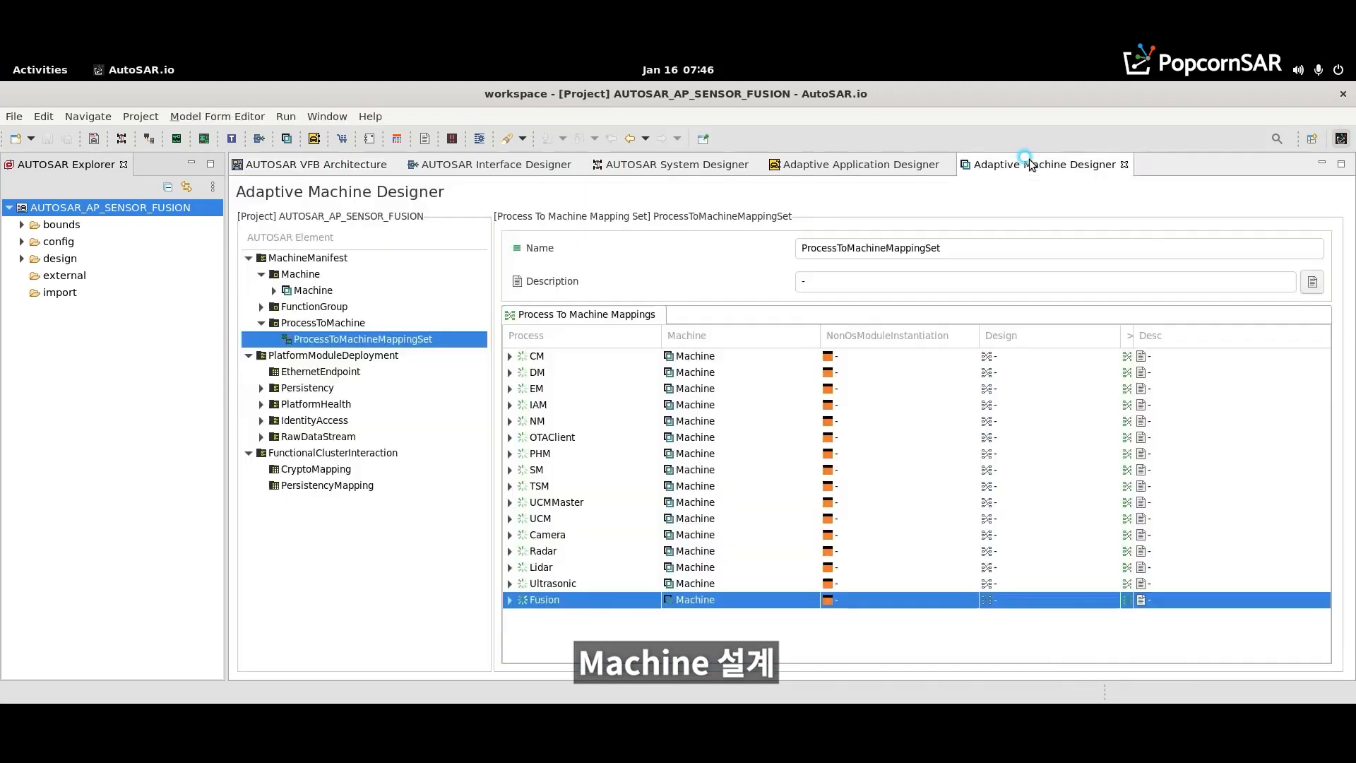
{"action": "right_click", "coordinate": [103, 219]}
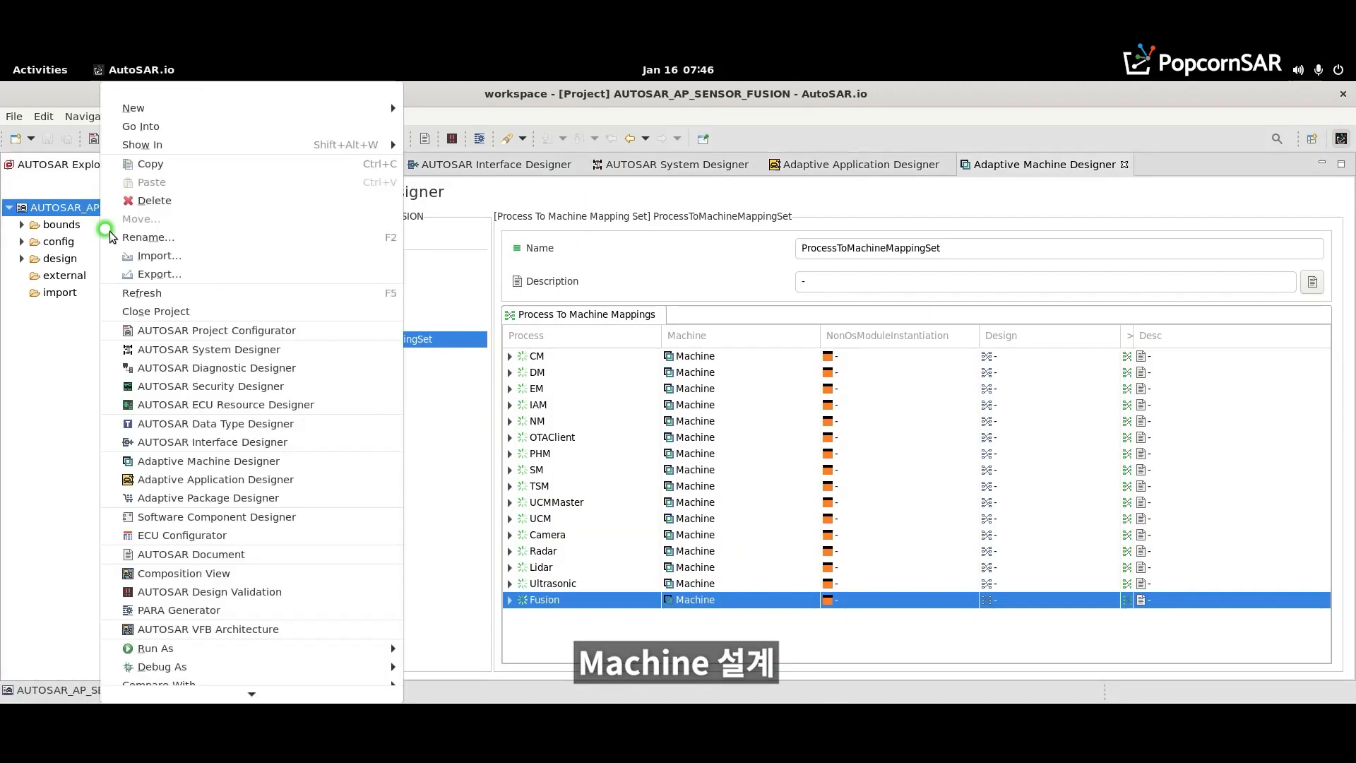
{"action": "left_click", "coordinate": [181, 612]}
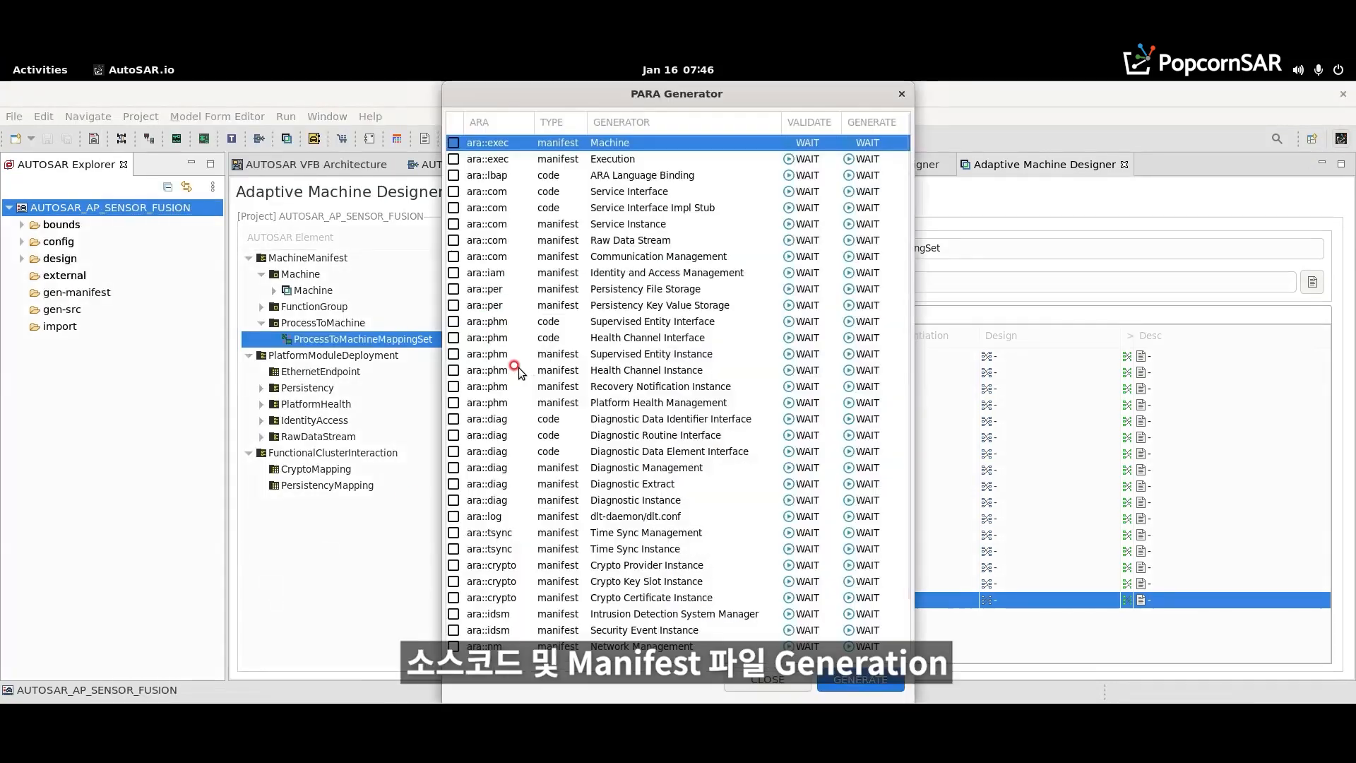
- Generate the Machine, Execution, ARA Language Binding, Service Interface, Service Instance and Communication Management outputs, and close the generator
{"action": "left_click", "coordinate": [453, 143]}
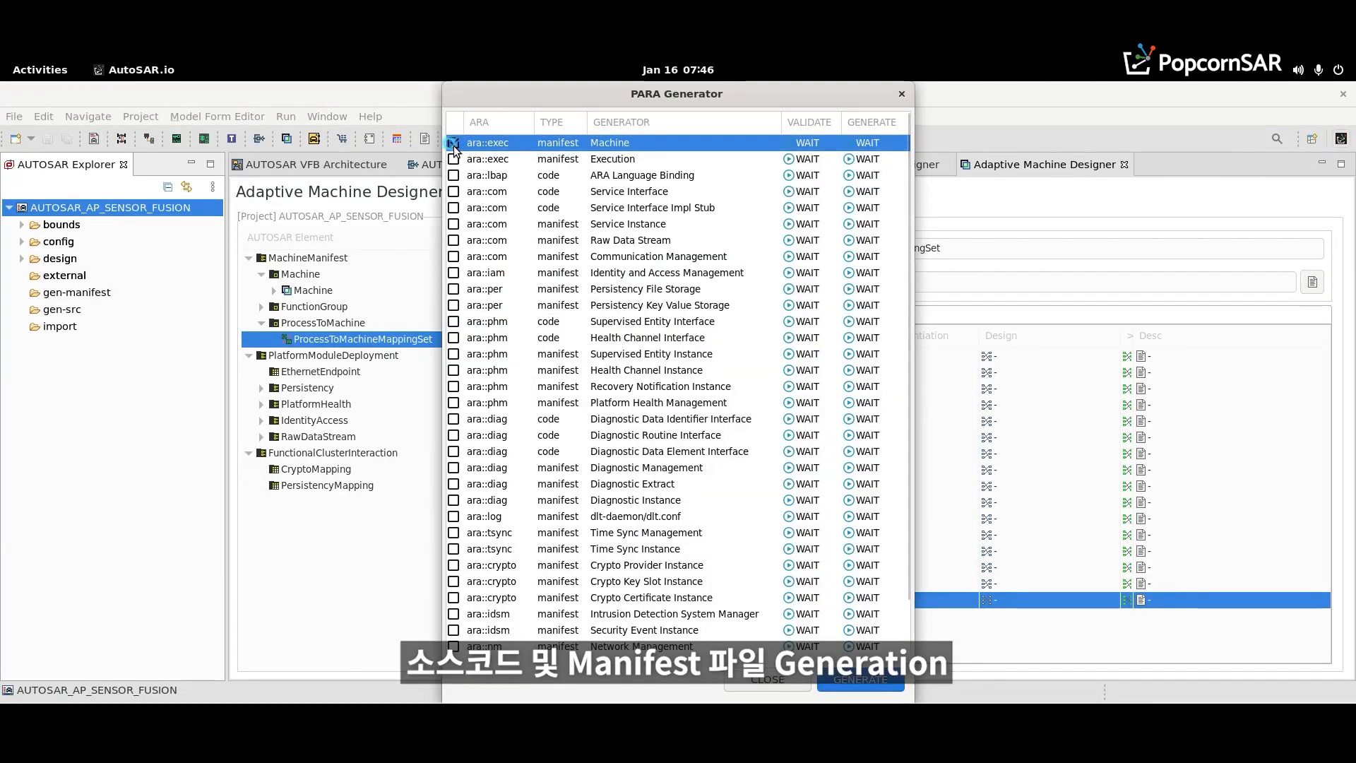
{"action": "left_click", "coordinate": [454, 159]}
{"action": "left_click", "coordinate": [453, 175]}
{"action": "left_click", "coordinate": [453, 192]}
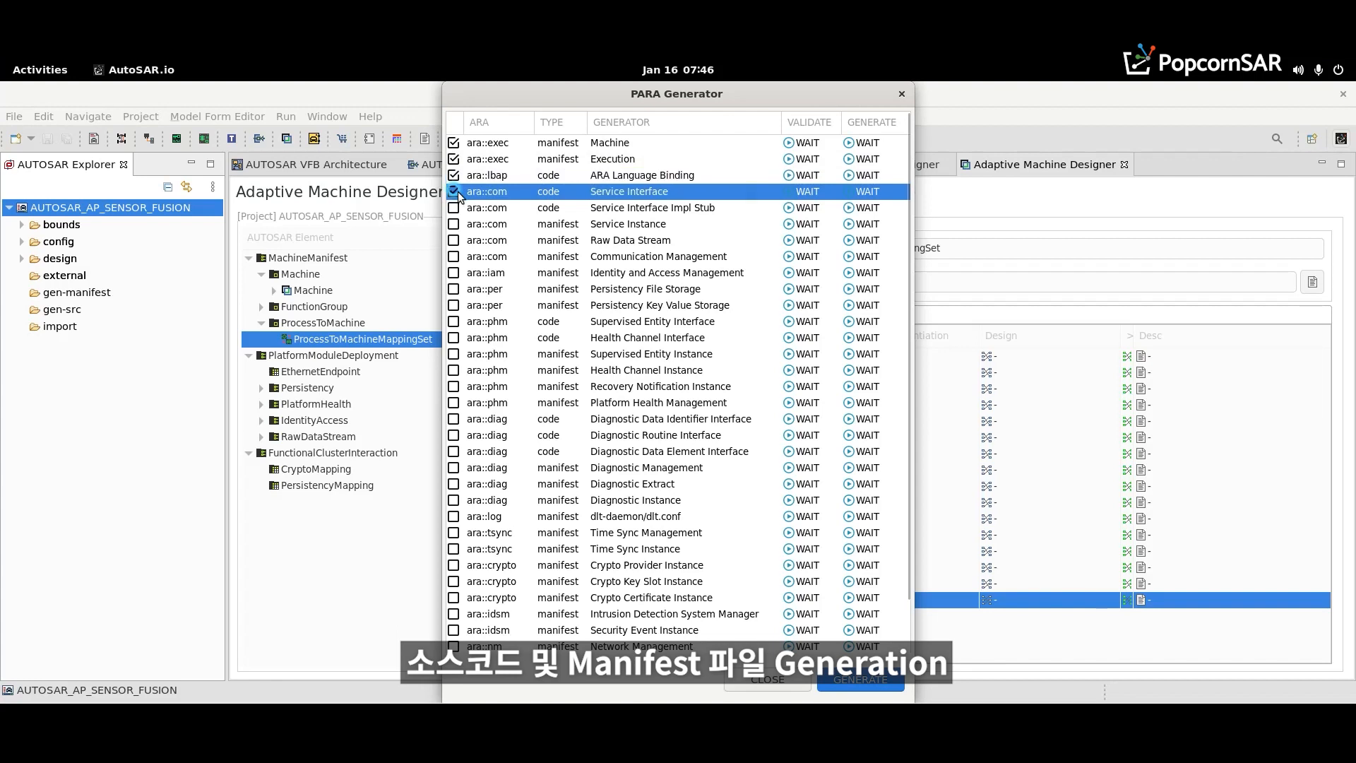
{"action": "left_click", "coordinate": [453, 224]}
{"action": "left_click", "coordinate": [454, 257]}
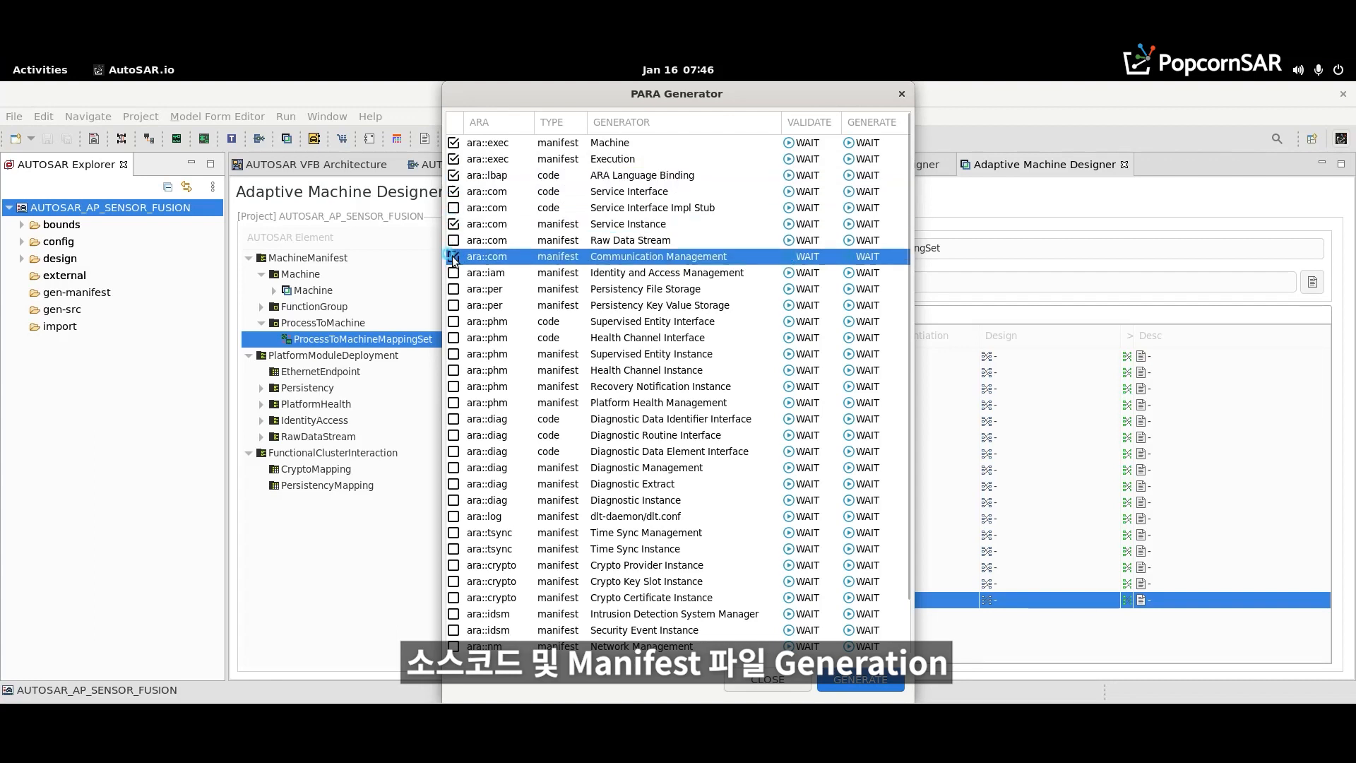
{"action": "left_click", "coordinate": [829, 685]}
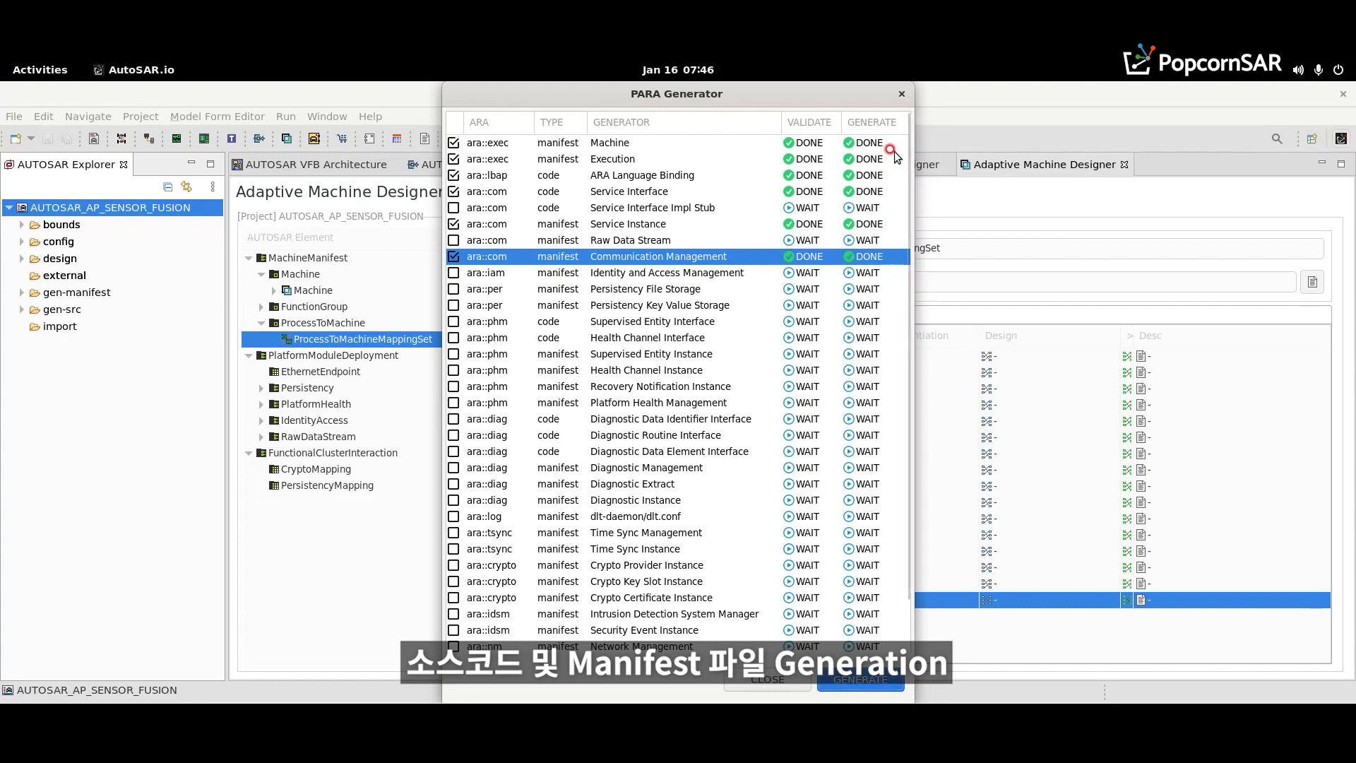
{"action": "left_click", "coordinate": [754, 685]}
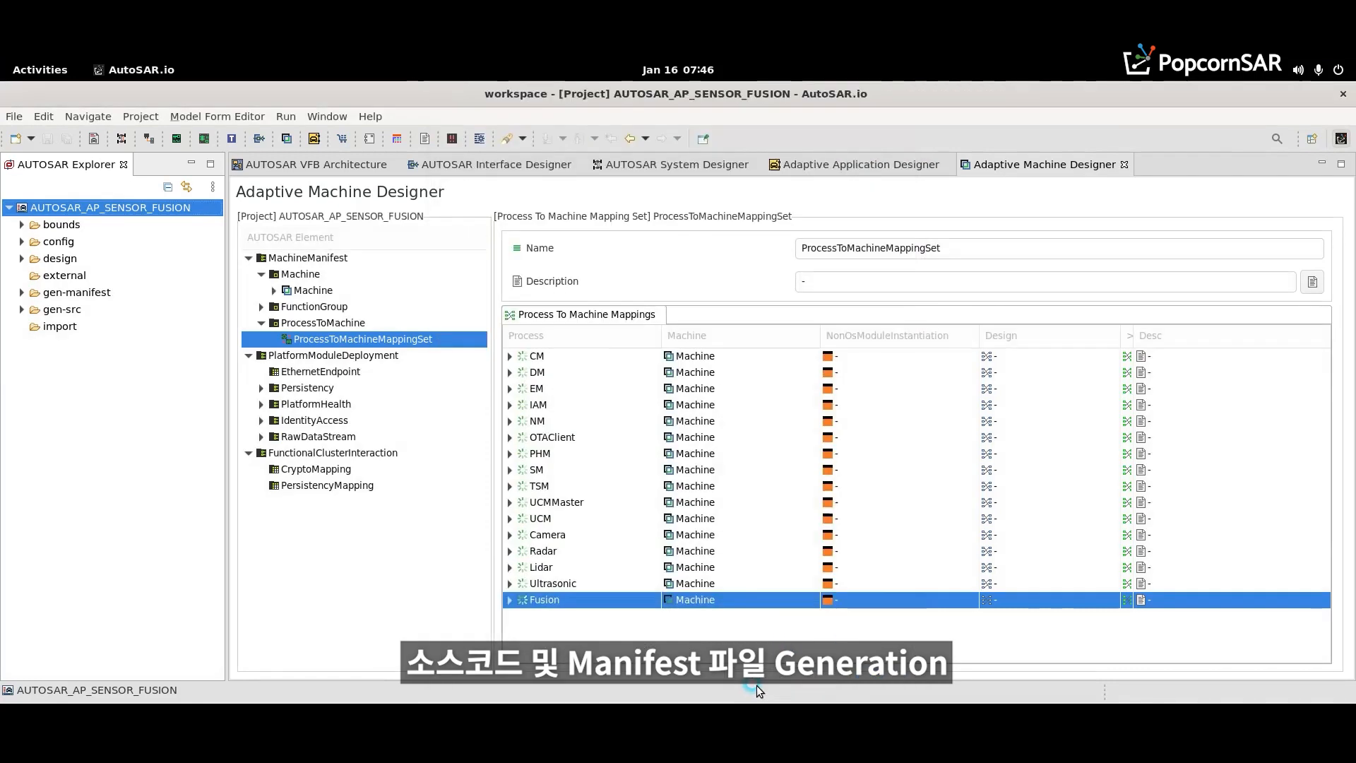
- Expand the include folder in gen-src to view the generated contents of adas/sensor and ara
{"action": "left_click", "coordinate": [21, 309]}
{"action": "left_click", "coordinate": [34, 326]}
{"action": "left_click", "coordinate": [46, 360]}
{"action": "left_click", "coordinate": [48, 343]}
{"action": "left_click", "coordinate": [60, 360]}
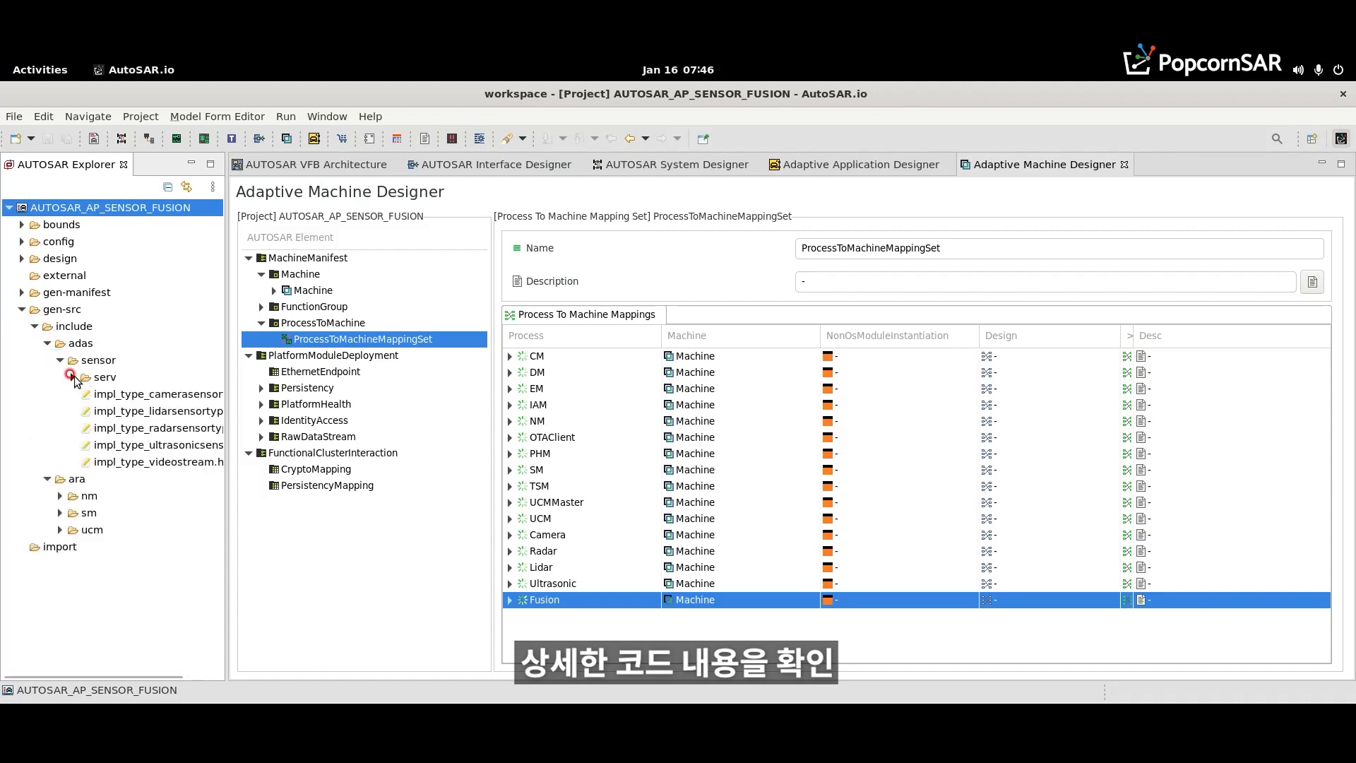
- Expand the serv folder, widen the explorer, and review the generated CameraSensorType structure in impl_type_camerasensortype.h before closing the file
{"action": "left_click", "coordinate": [73, 377]}
{"action": "left_click_drag", "start_coordinate": [225, 348], "coordinate": [303, 350]}
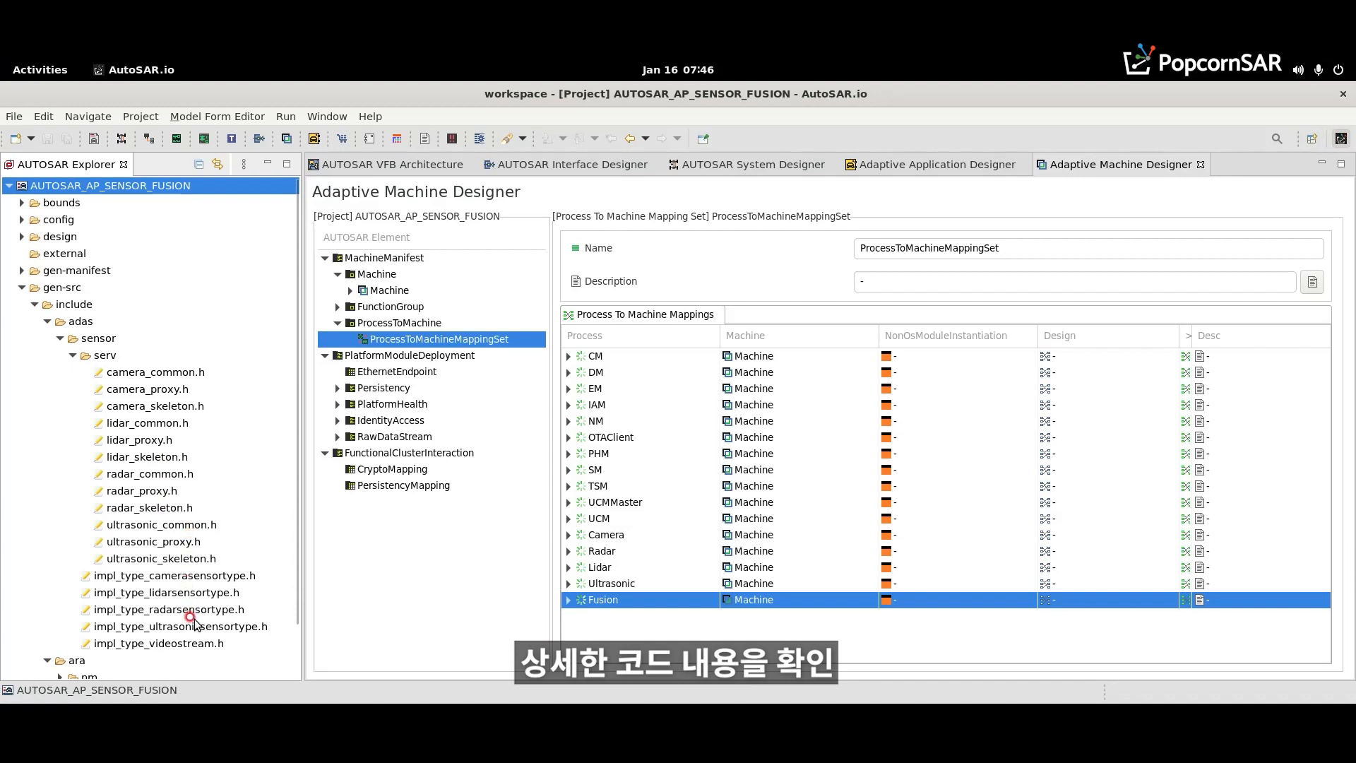
{"action": "double_click", "coordinate": [191, 575]}
{"action": "left_click", "coordinate": [455, 440]}
{"action": "left_click", "coordinate": [455, 544]}
{"action": "scroll", "coordinate": [456, 547], "scroll_direction": "down", "scroll_amount": 3}
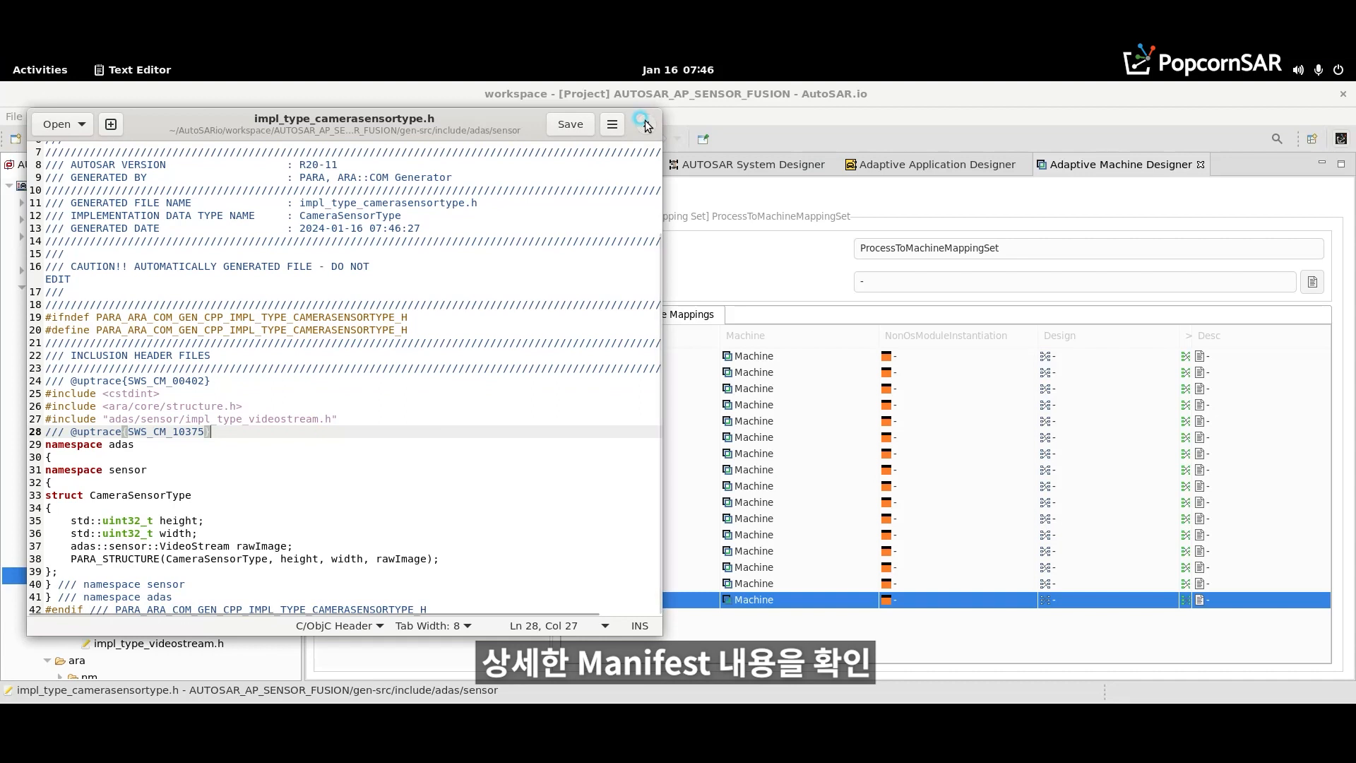
{"action": "left_click", "coordinate": [645, 124]}
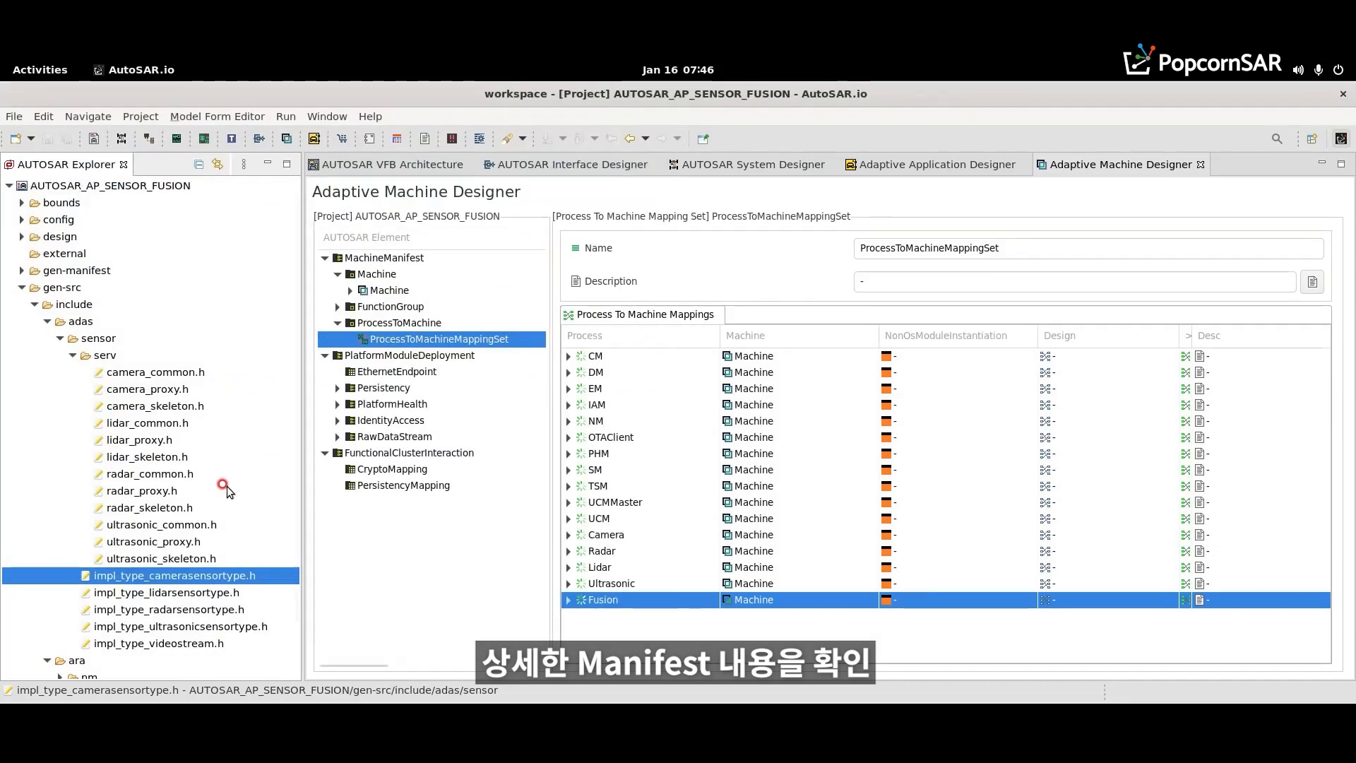
- Open camera_skeleton.h from the serv folder, read through its CameraData and CameraSkeleton classes, and close the file
{"action": "double_click", "coordinate": [177, 406]}
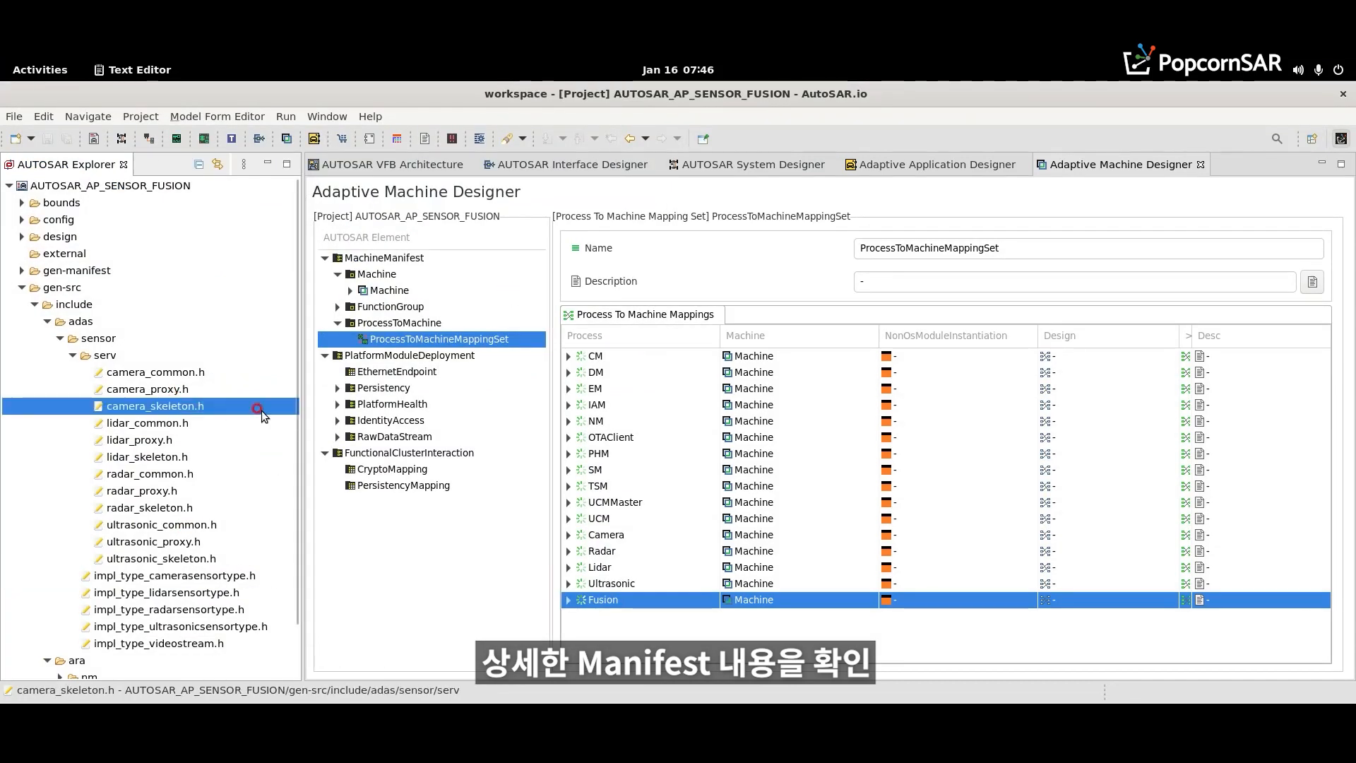
{"action": "left_click", "coordinate": [437, 382]}
{"action": "scroll", "coordinate": [436, 382], "scroll_direction": "down", "scroll_amount": 5}
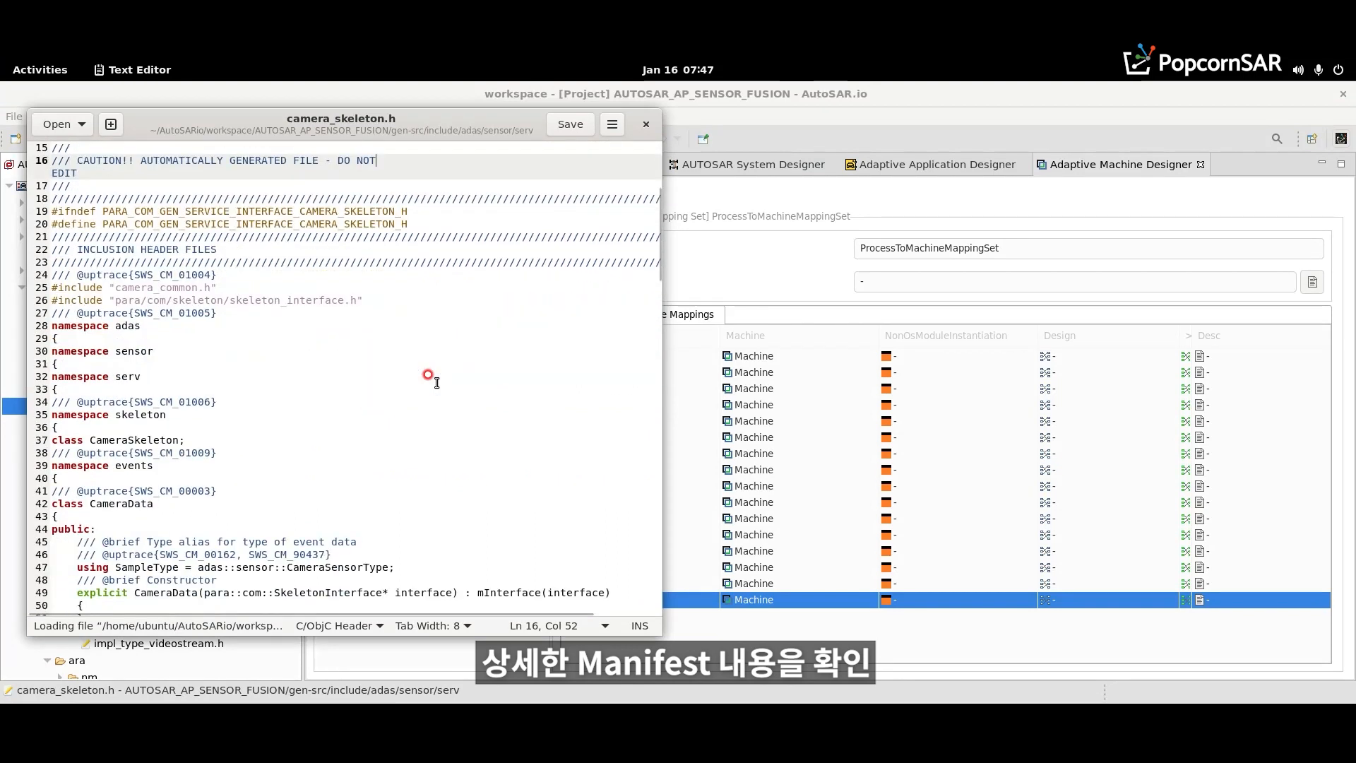
{"action": "scroll", "coordinate": [436, 382], "scroll_direction": "down", "scroll_amount": 7}
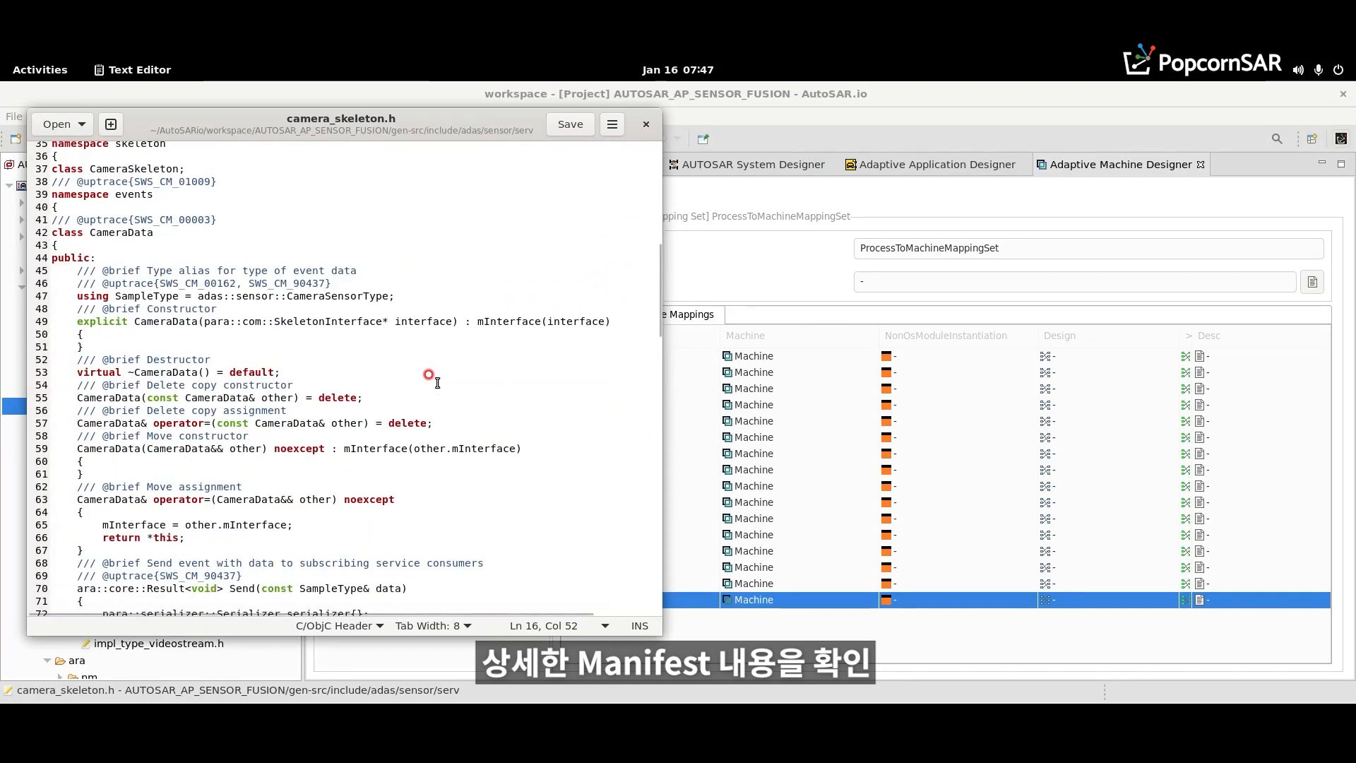
{"action": "scroll", "coordinate": [436, 382], "scroll_direction": "down", "scroll_amount": 6}
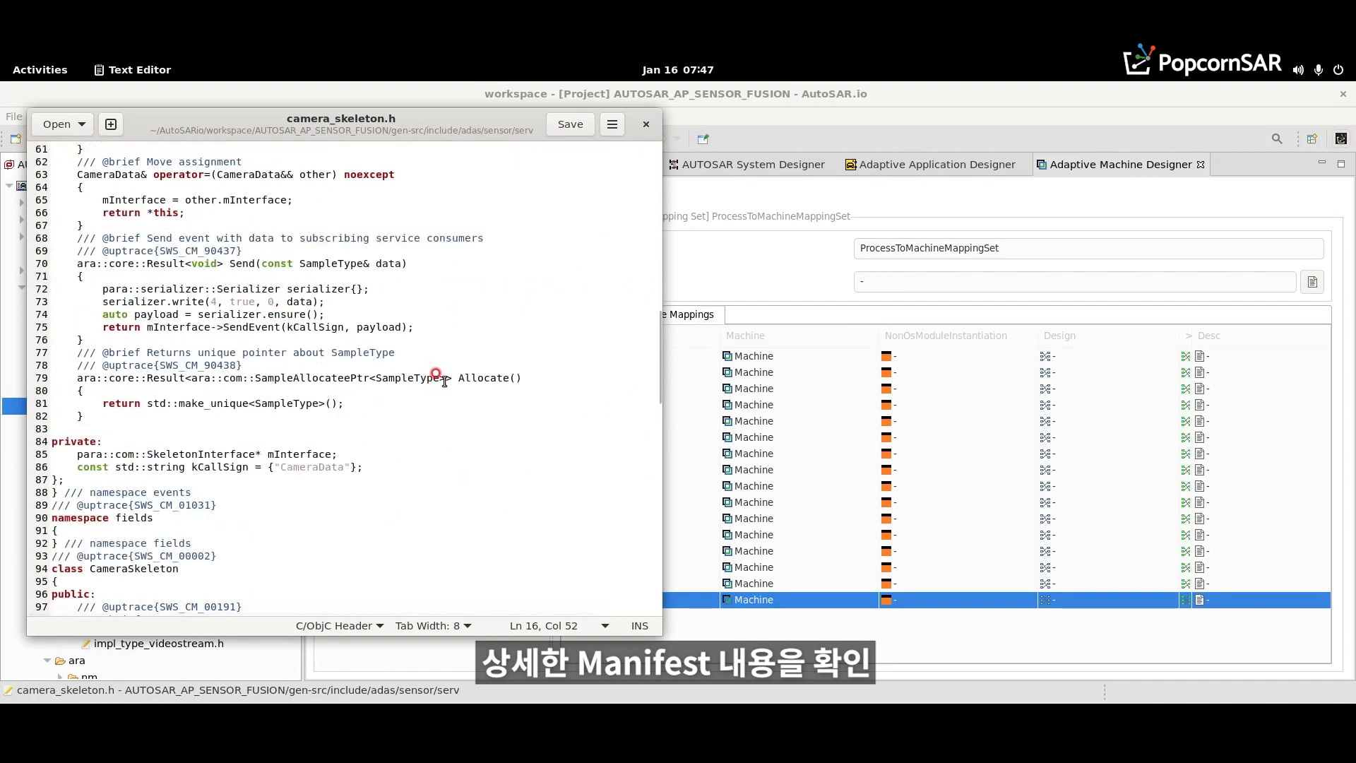
{"action": "left_click_drag", "start_coordinate": [659, 350], "coordinate": [644, 562]}
{"action": "scroll", "coordinate": [642, 558], "scroll_direction": "up", "scroll_amount": 5}
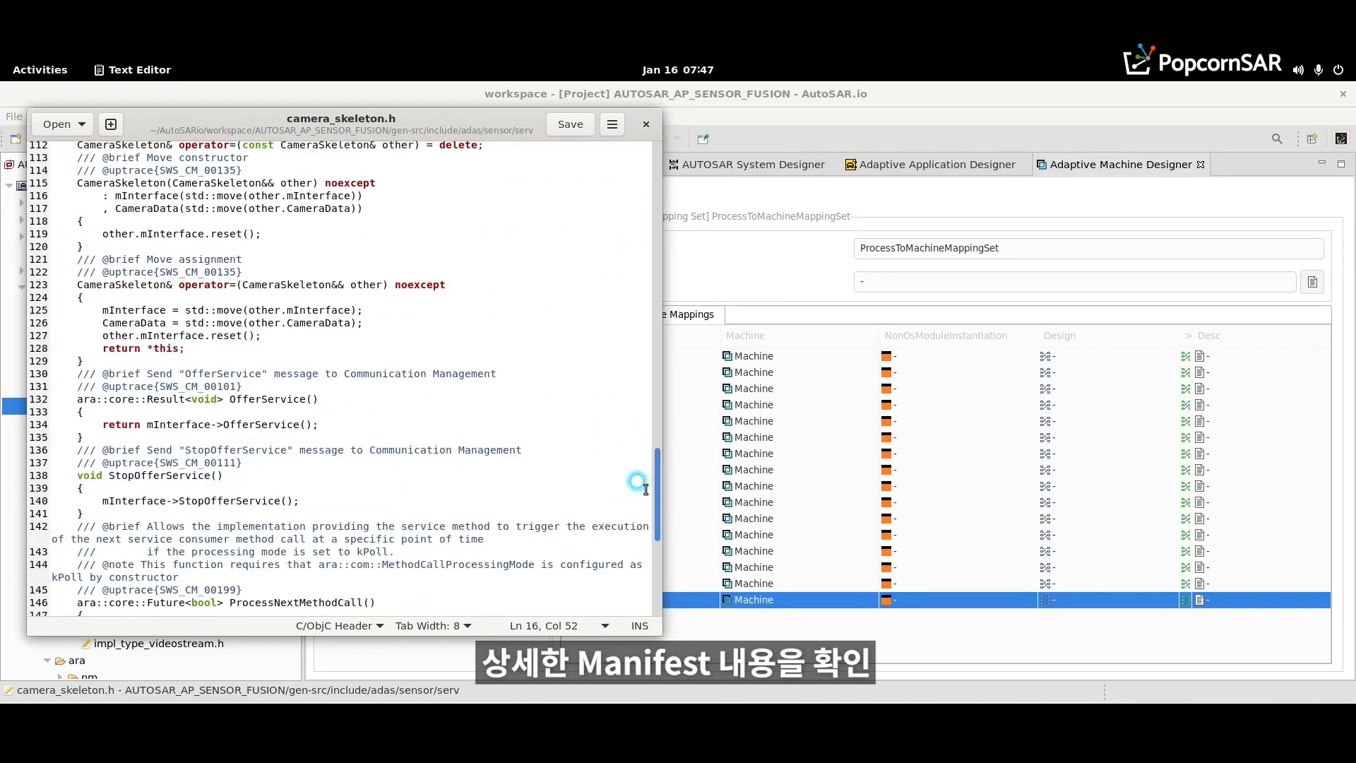
{"action": "left_click", "coordinate": [646, 124]}
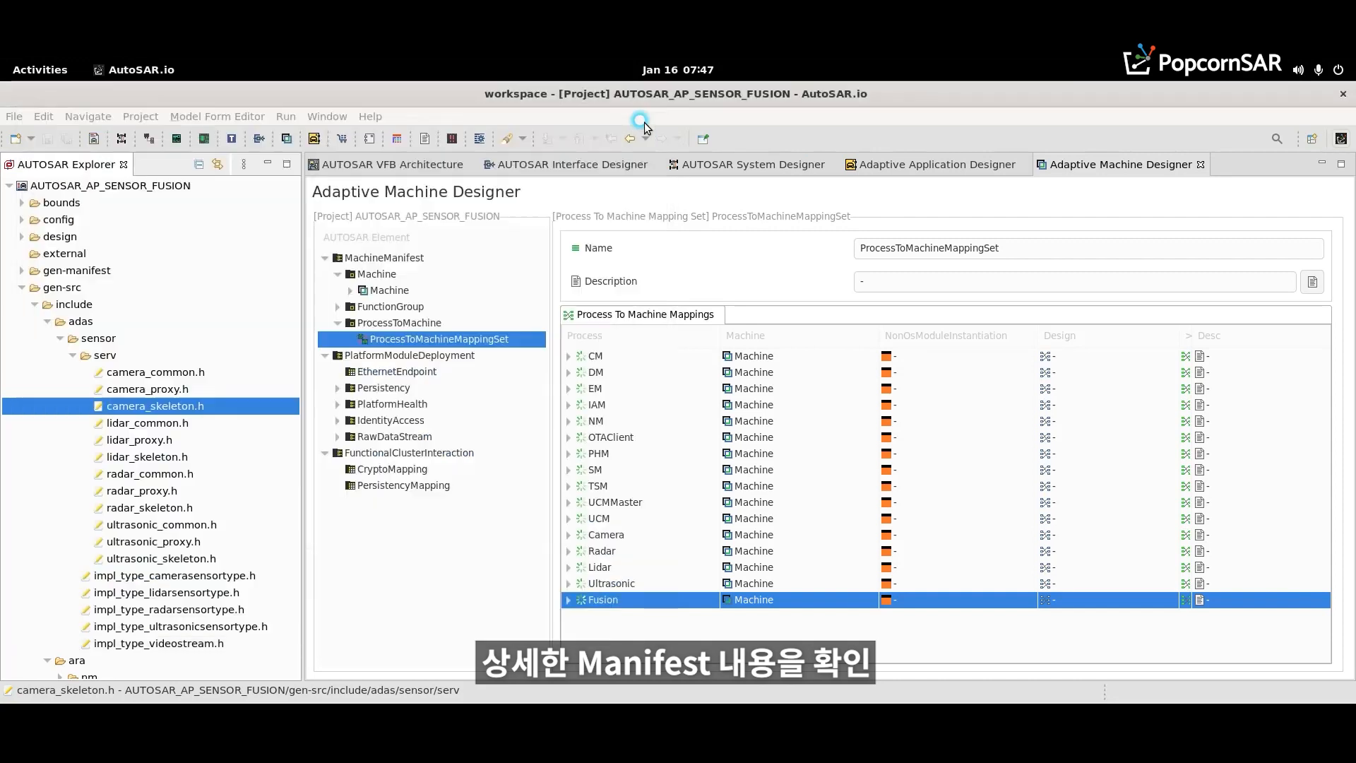
- Collapse the serv, adas and include folders in gen-src
{"action": "left_click", "coordinate": [72, 356]}
{"action": "left_click", "coordinate": [48, 322]}
{"action": "left_click", "coordinate": [34, 305]}
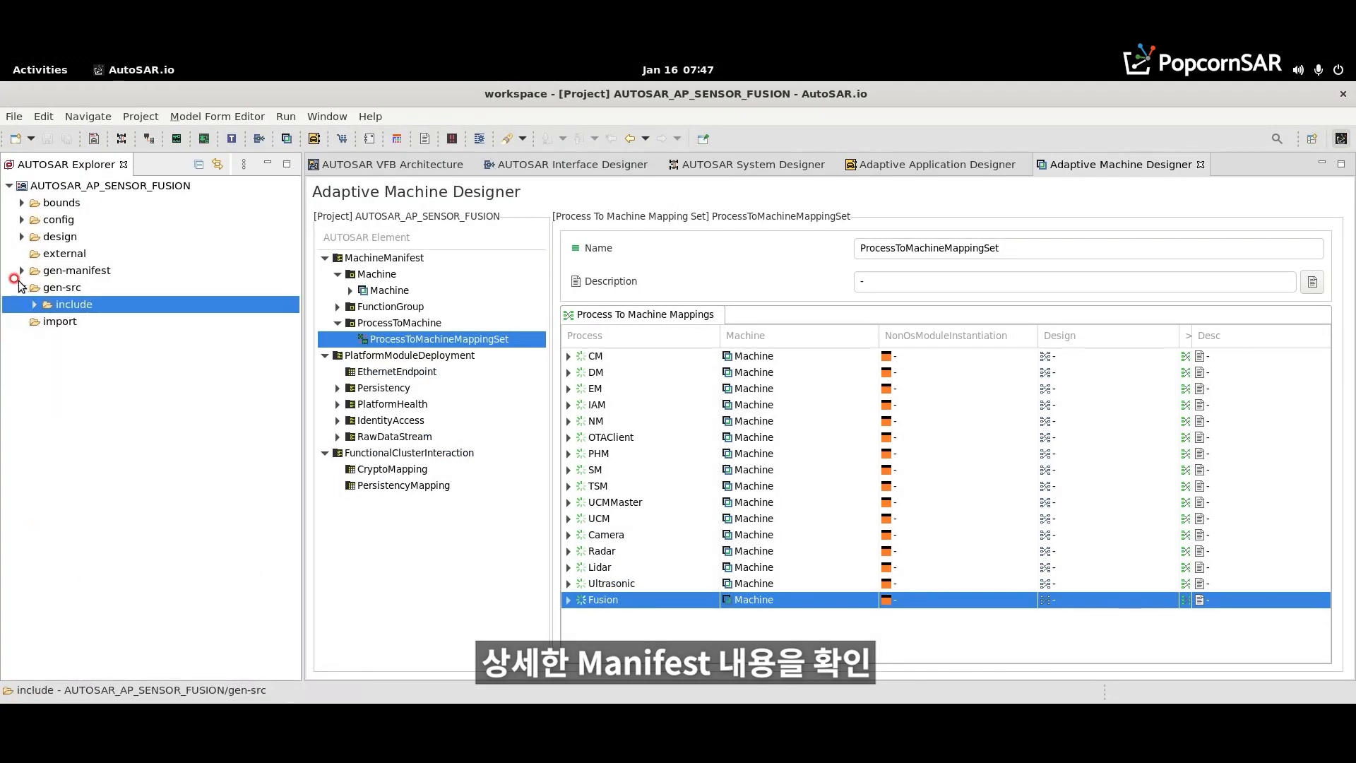
- Expand gen-manifest down to machine/machine, and review the endpoint settings in machine-manifest.json before closing it
{"action": "left_click", "coordinate": [22, 271]}
{"action": "left_click", "coordinate": [33, 304]}
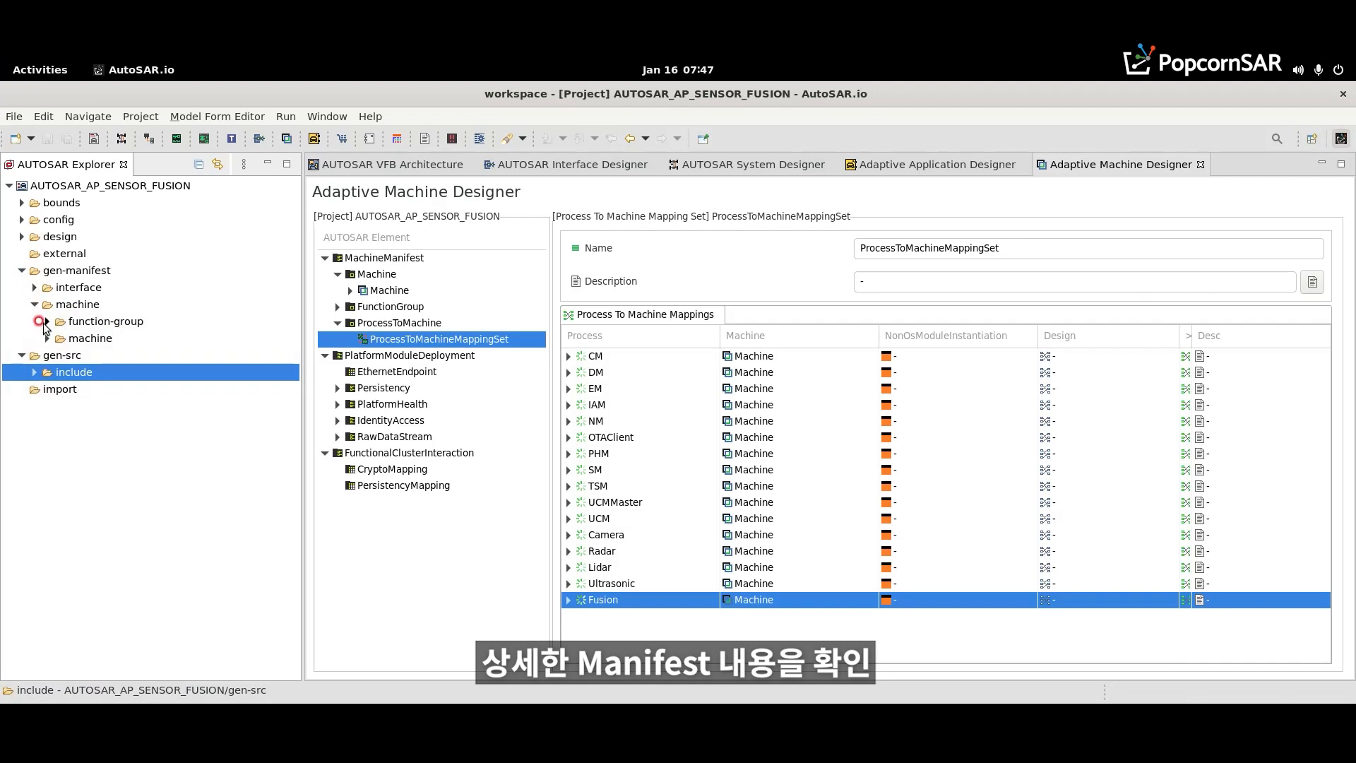
{"action": "left_click", "coordinate": [46, 338]}
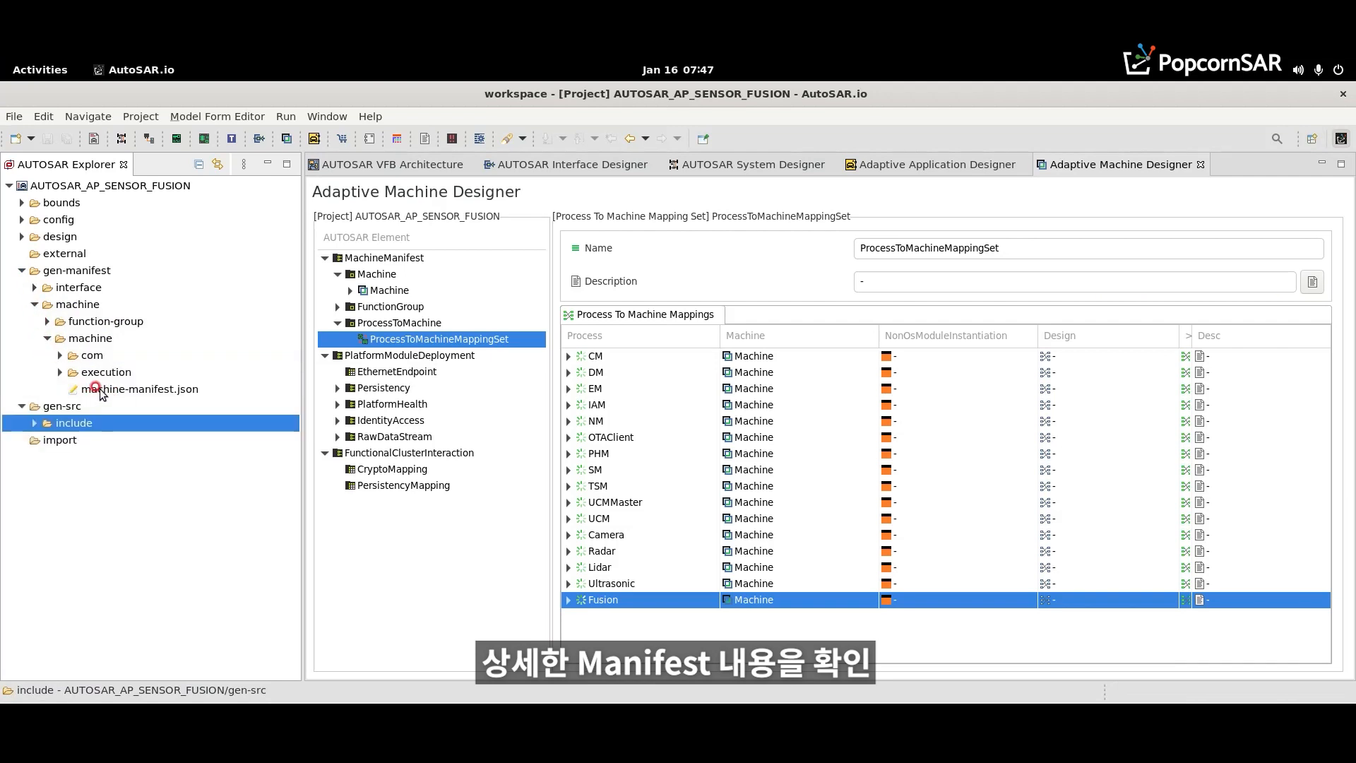
{"action": "double_click", "coordinate": [97, 391]}
{"action": "left_click", "coordinate": [293, 376]}
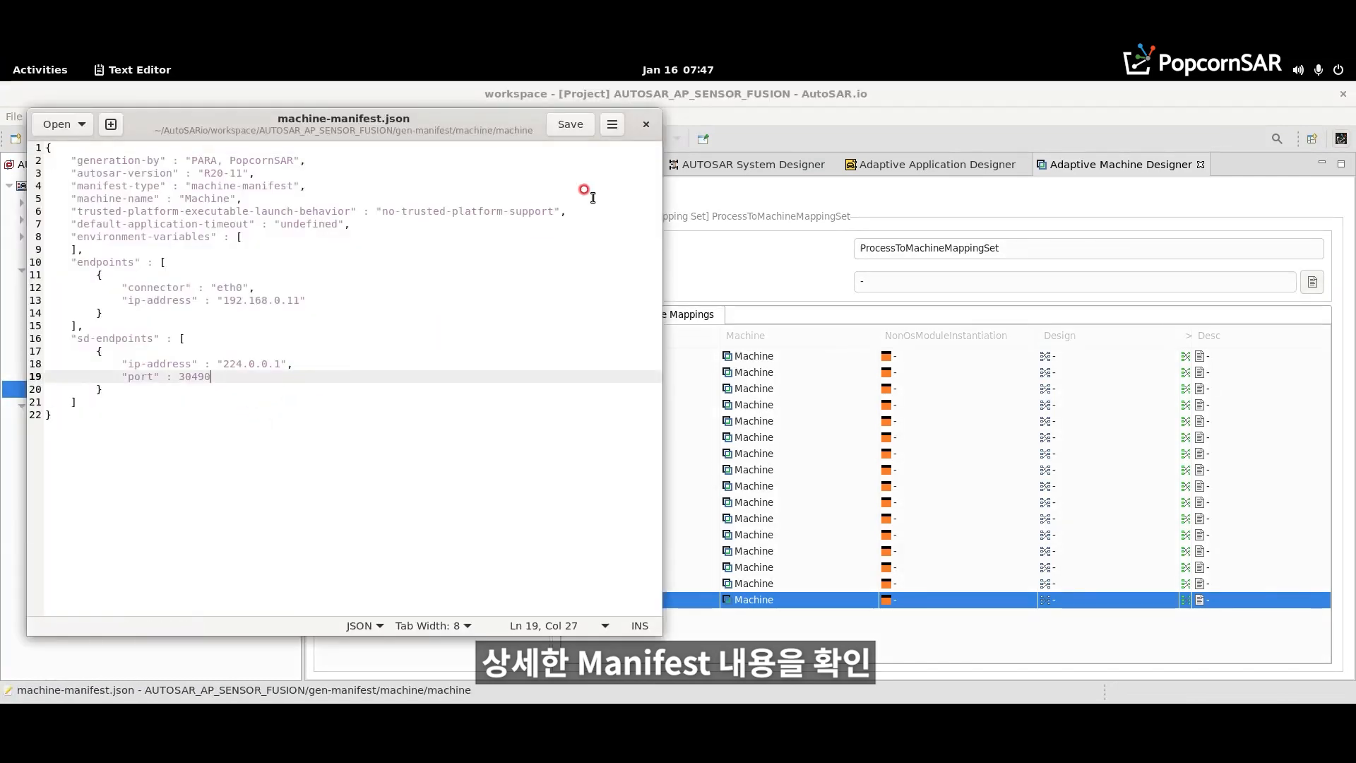
{"action": "left_click", "coordinate": [645, 124]}
- Expand the execution folder, review the Camera process's execution manifest in camera.json, and close the file
{"action": "left_click", "coordinate": [60, 372]}
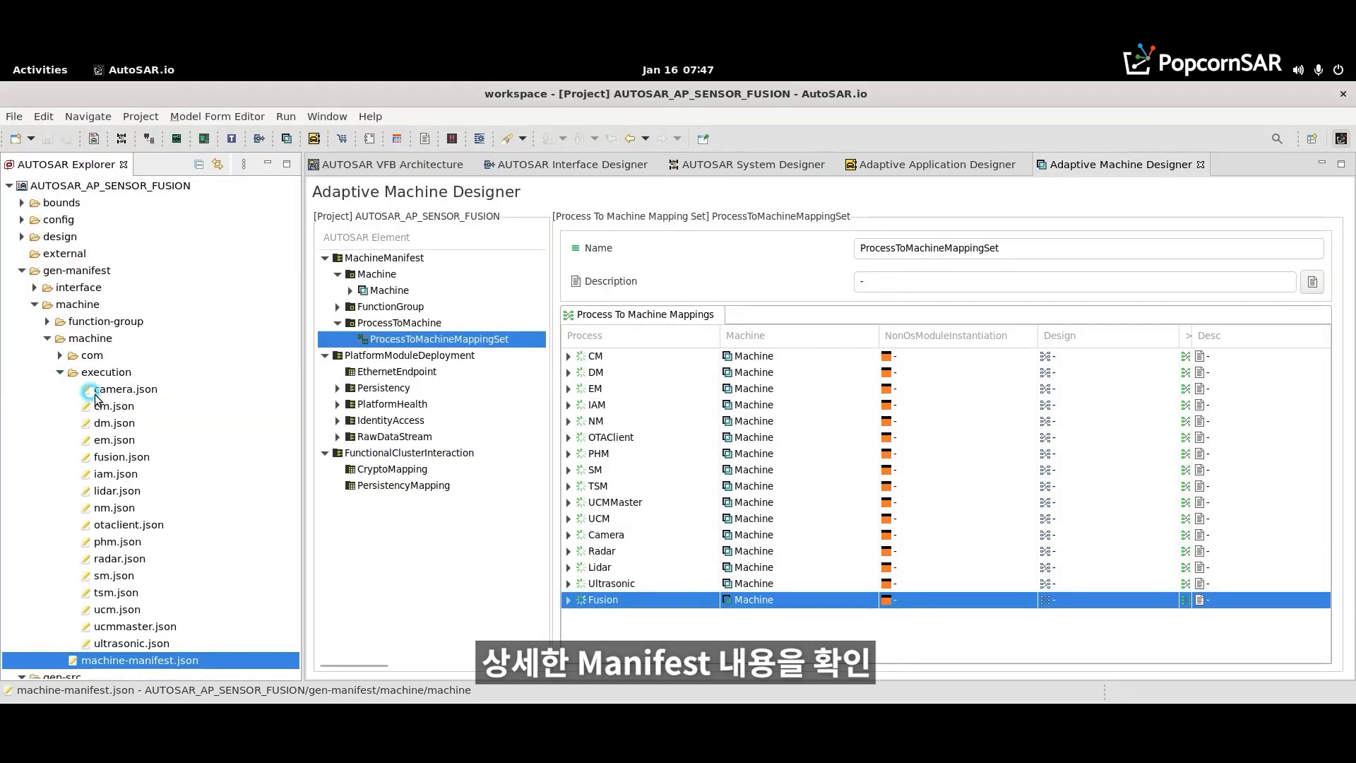
{"action": "left_click", "coordinate": [127, 389]}
{"action": "left_click", "coordinate": [487, 306]}
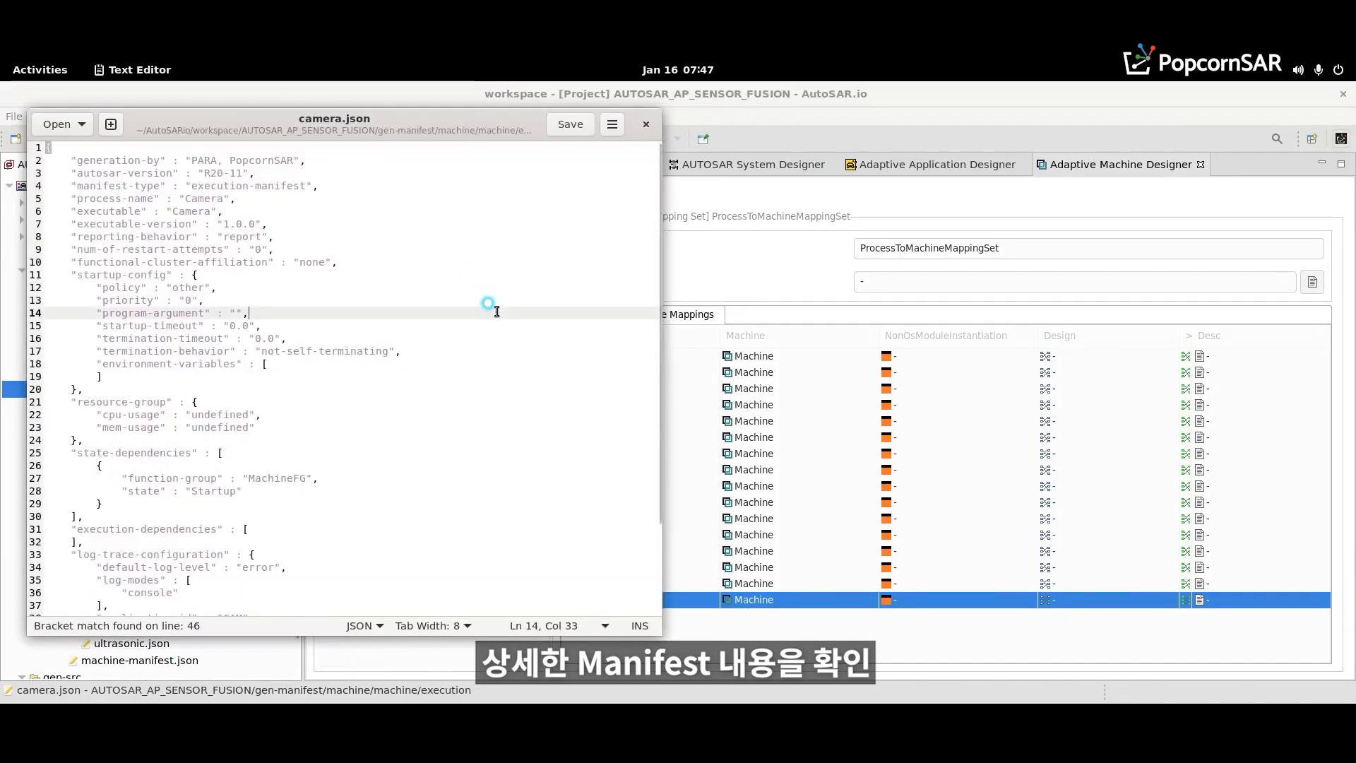
{"action": "scroll", "coordinate": [488, 346], "scroll_direction": "down", "scroll_amount": 3}
{"action": "left_click", "coordinate": [646, 126]}
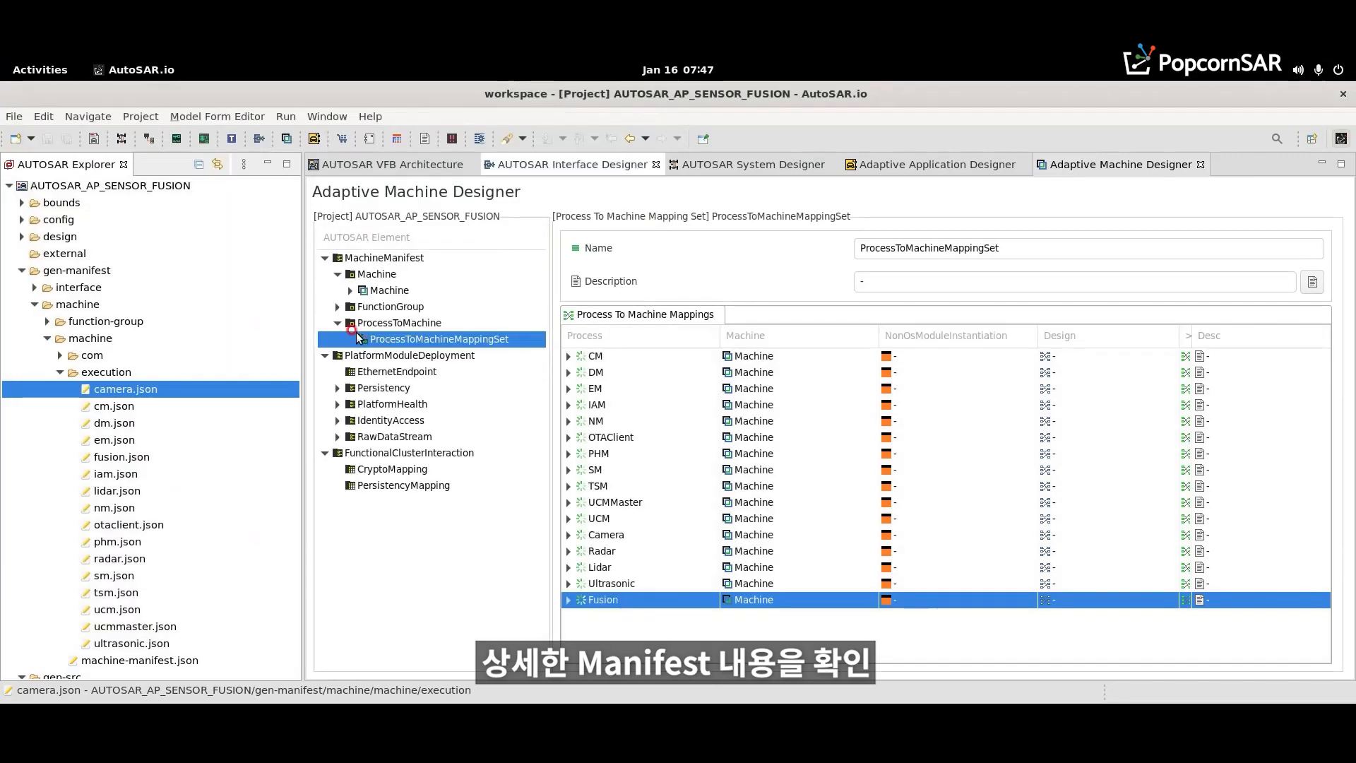
- Expand the interface folder in gen-manifest to show the service instance manifests under camera/aa and fusion/aa
{"action": "left_click", "coordinate": [60, 355]}
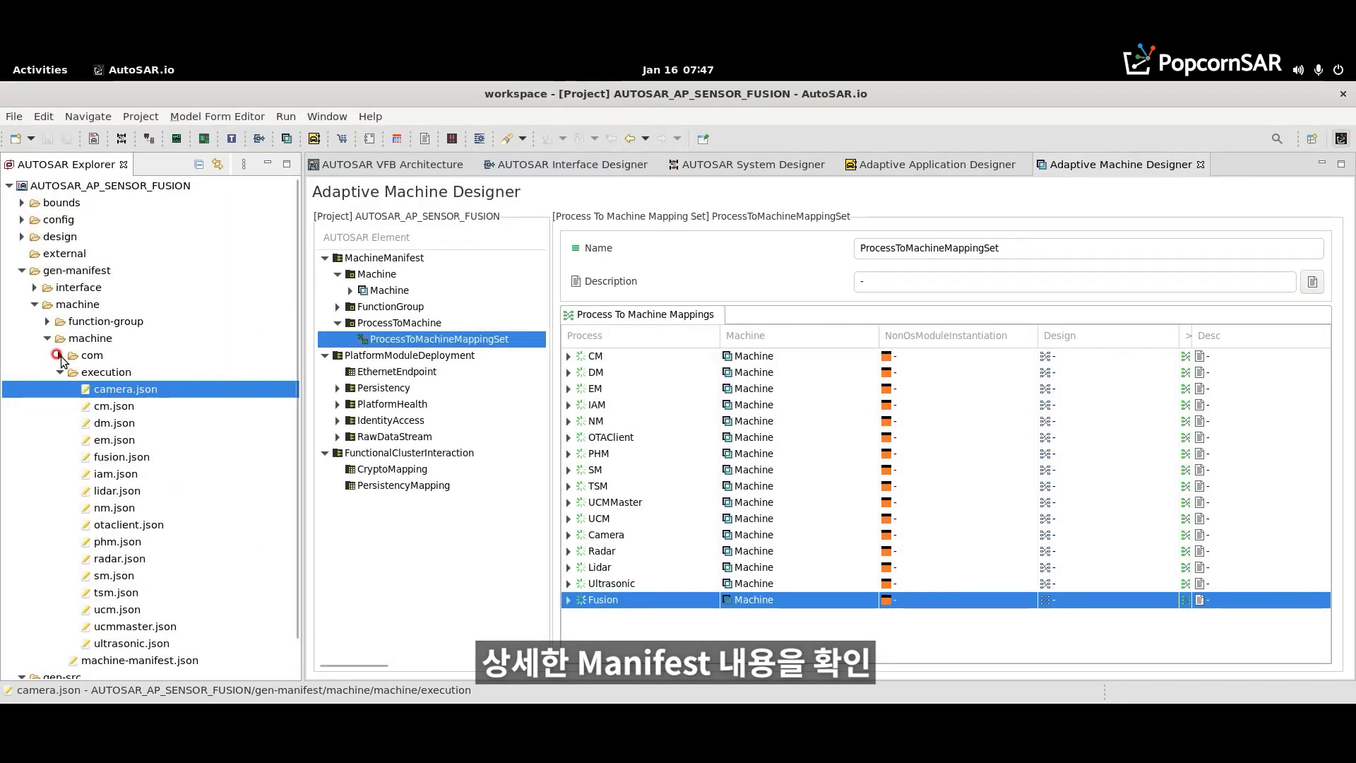
{"action": "left_click", "coordinate": [32, 343]}
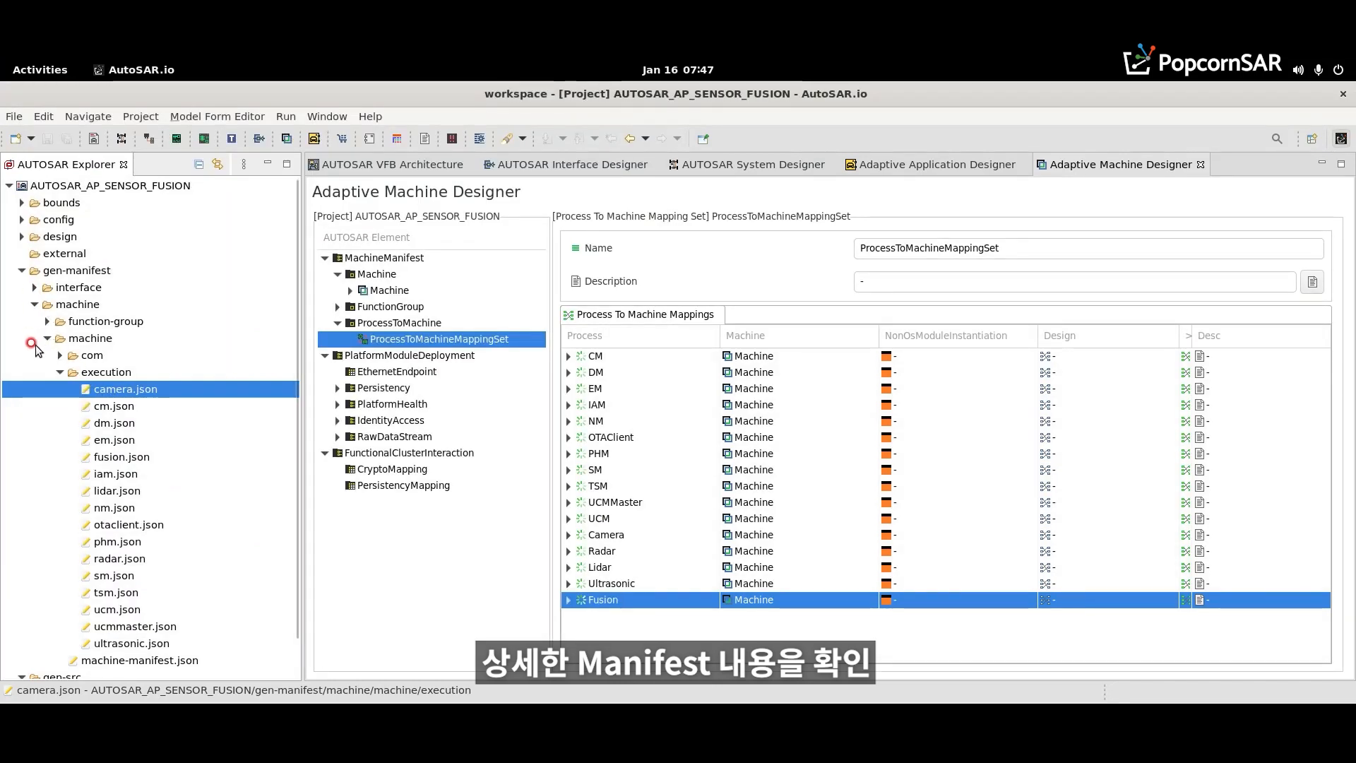
{"action": "left_click", "coordinate": [34, 287]}
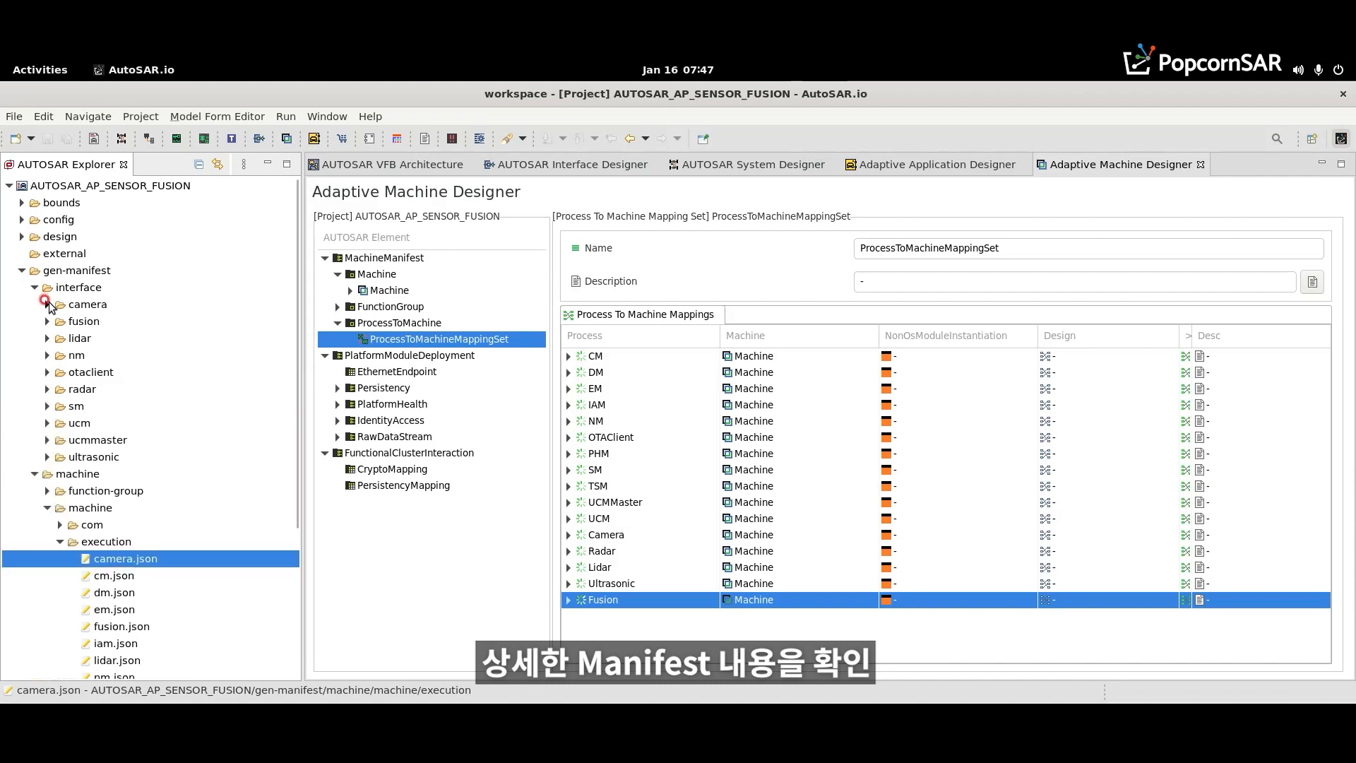
{"action": "left_click", "coordinate": [47, 304]}
{"action": "left_click", "coordinate": [59, 322]}
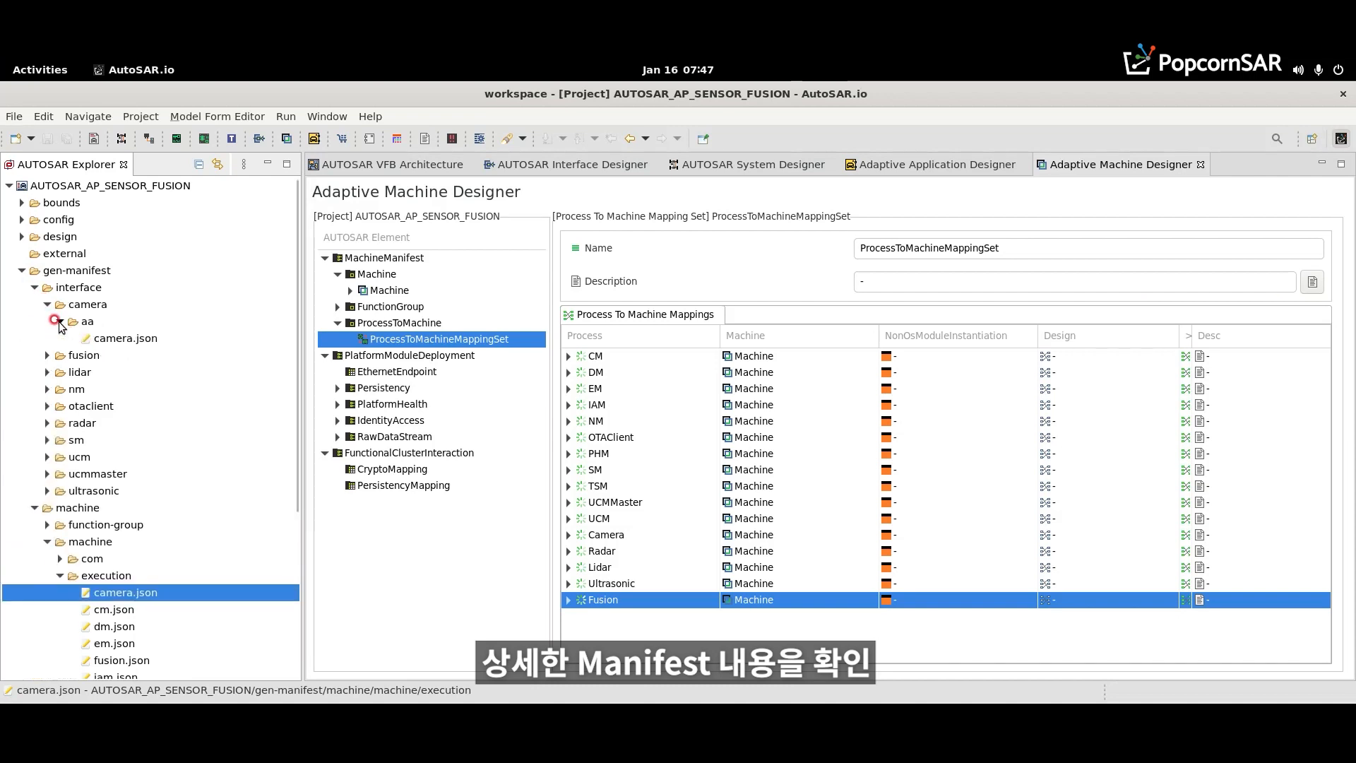
{"action": "left_click", "coordinate": [46, 356]}
{"action": "left_click", "coordinate": [59, 372]}
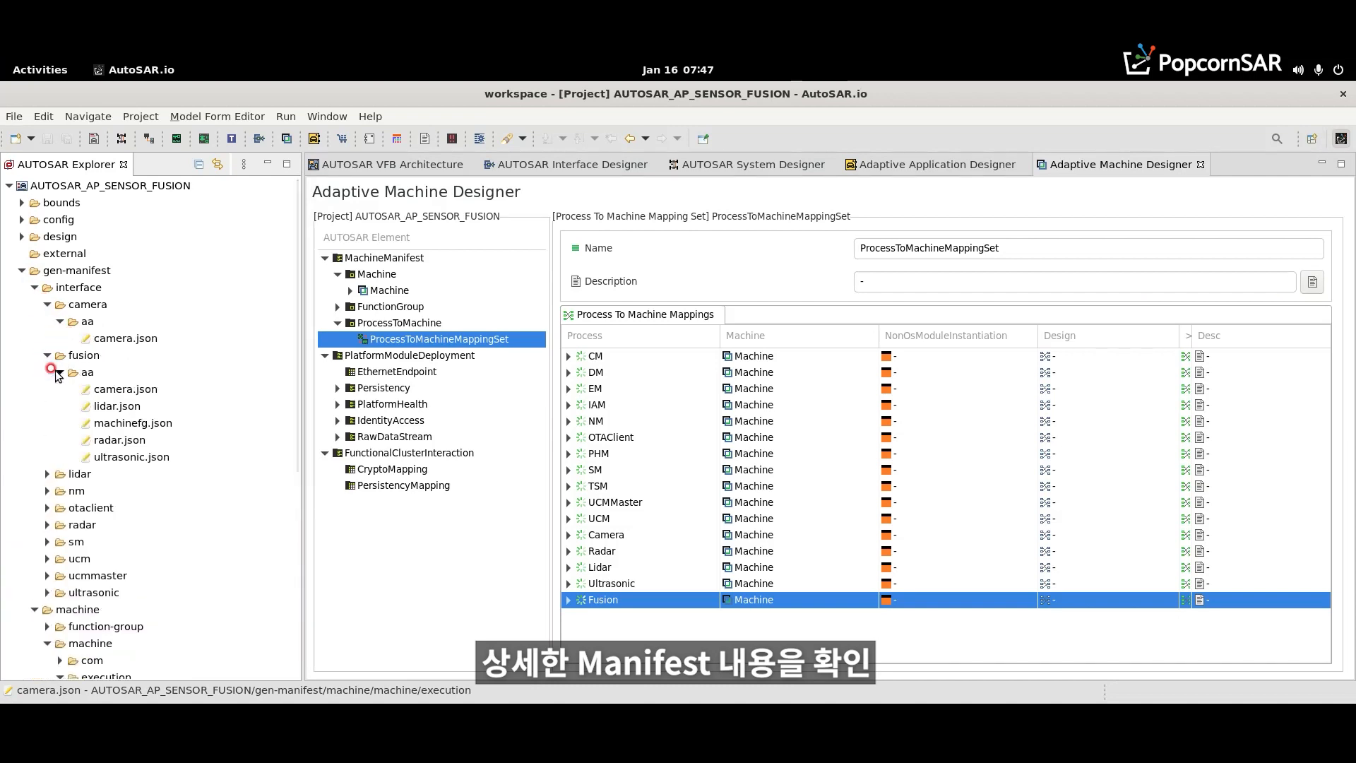
- Review the service instance manifest camera.json in fusion/aa, close it, and collapse the fusion folder
{"action": "double_click", "coordinate": [155, 394]}
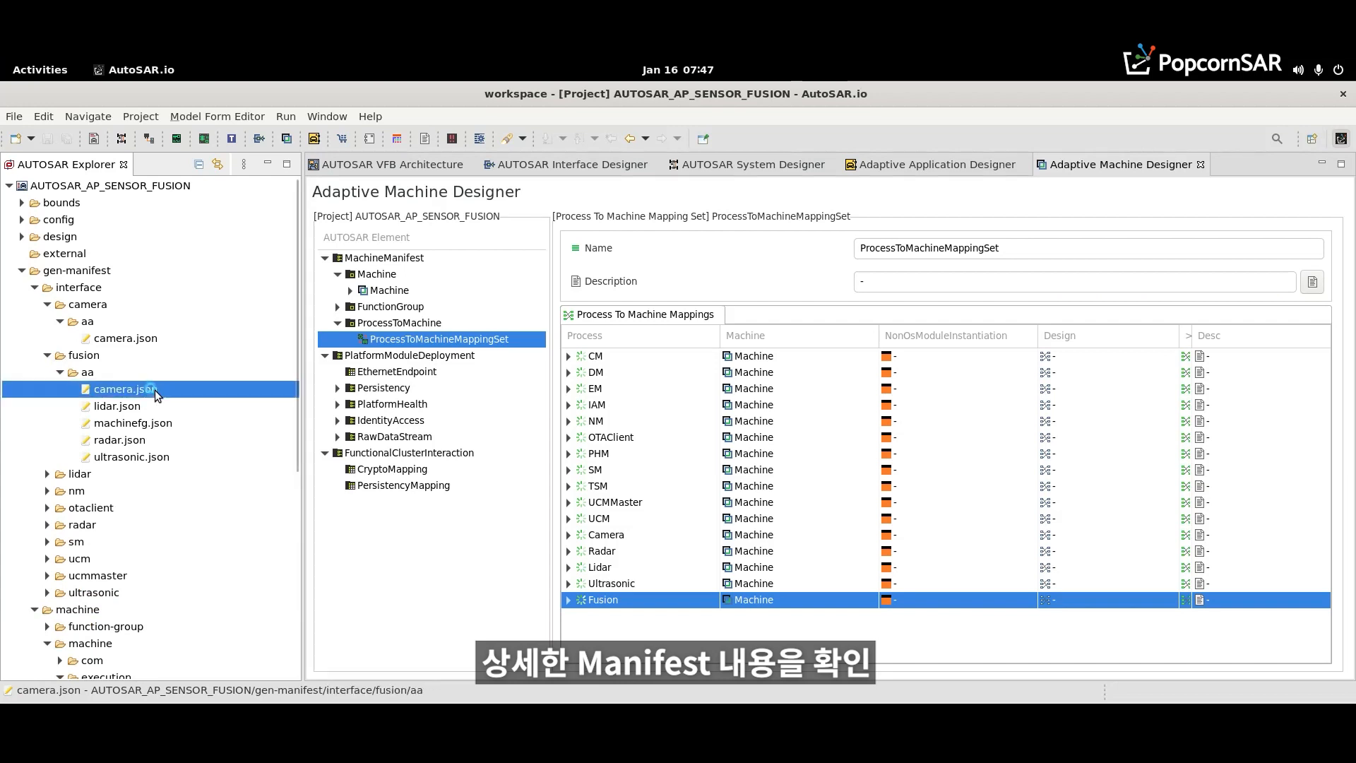
{"action": "left_click", "coordinate": [469, 358]}
{"action": "left_click", "coordinate": [434, 428]}
{"action": "left_click", "coordinate": [406, 515]}
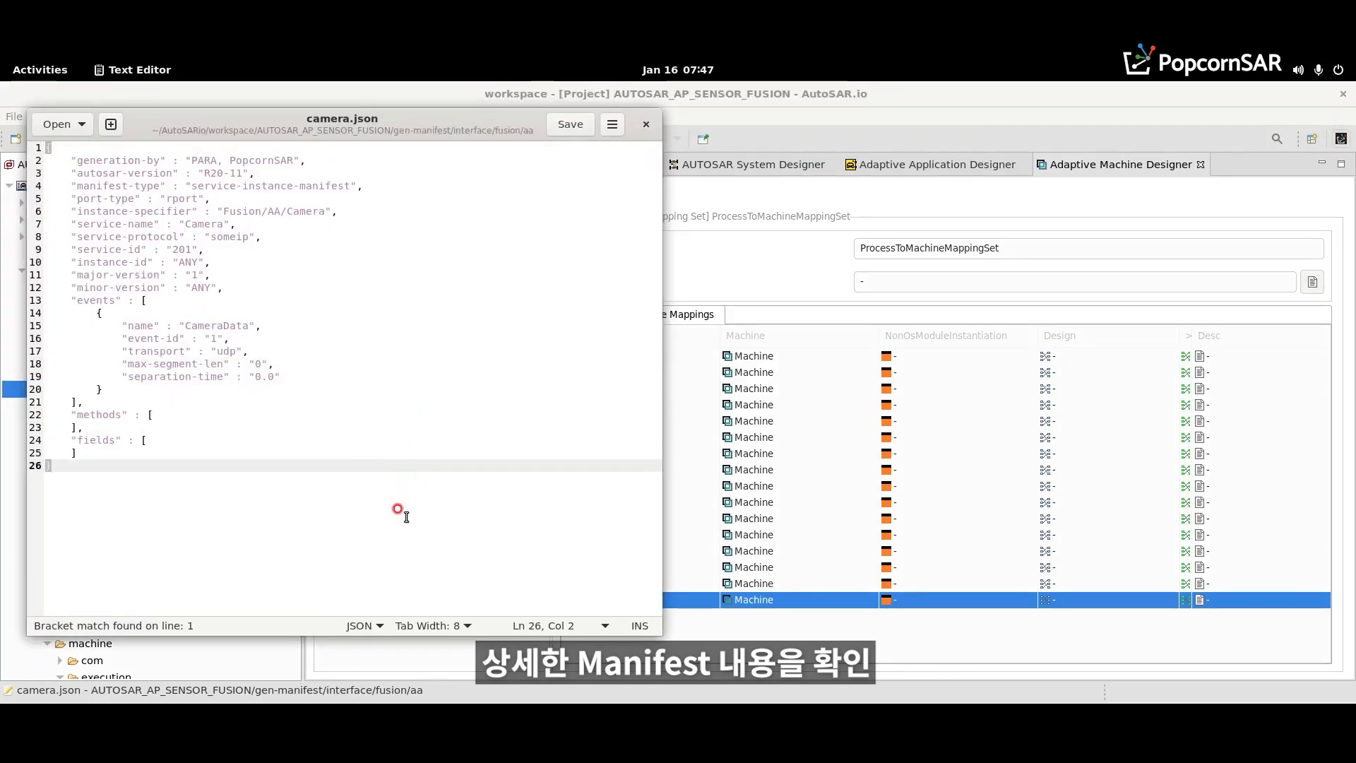
{"action": "left_click", "coordinate": [645, 125]}
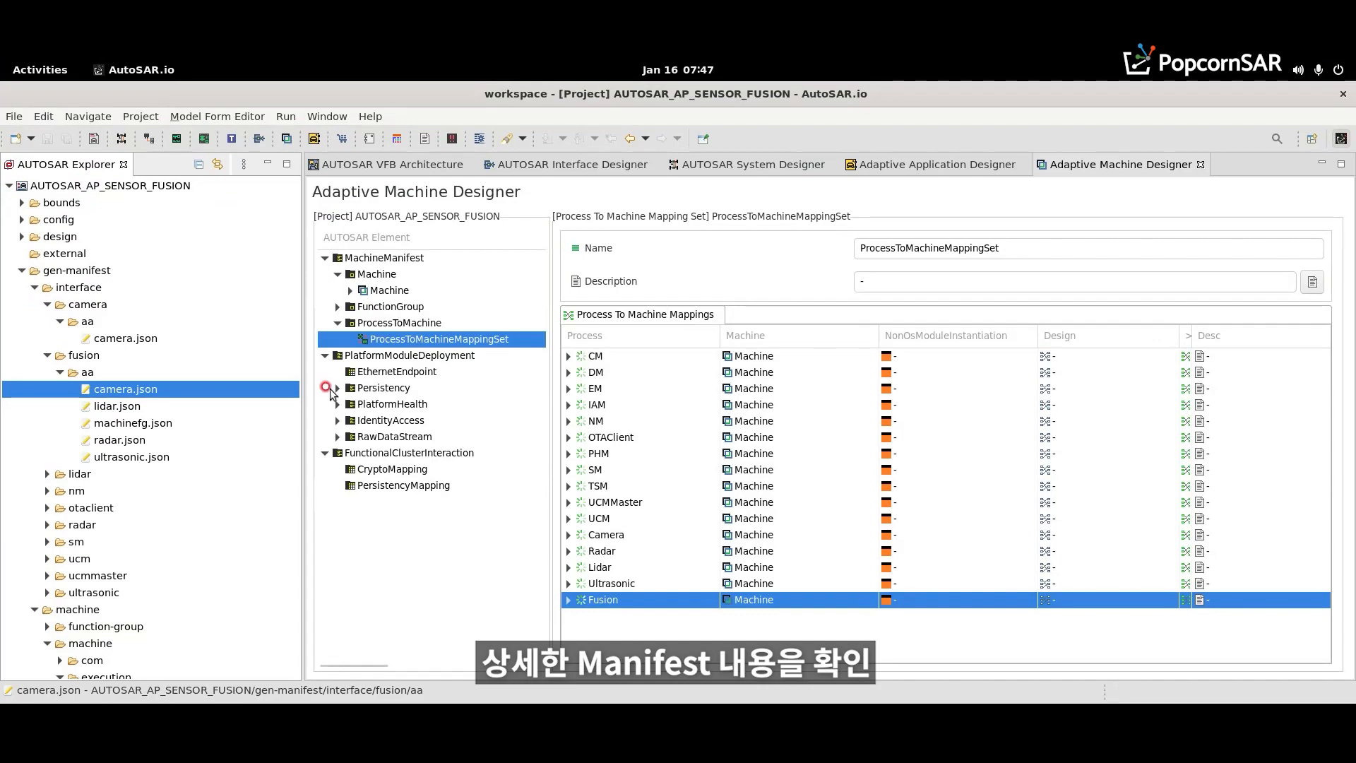
{"action": "left_click", "coordinate": [47, 355]}
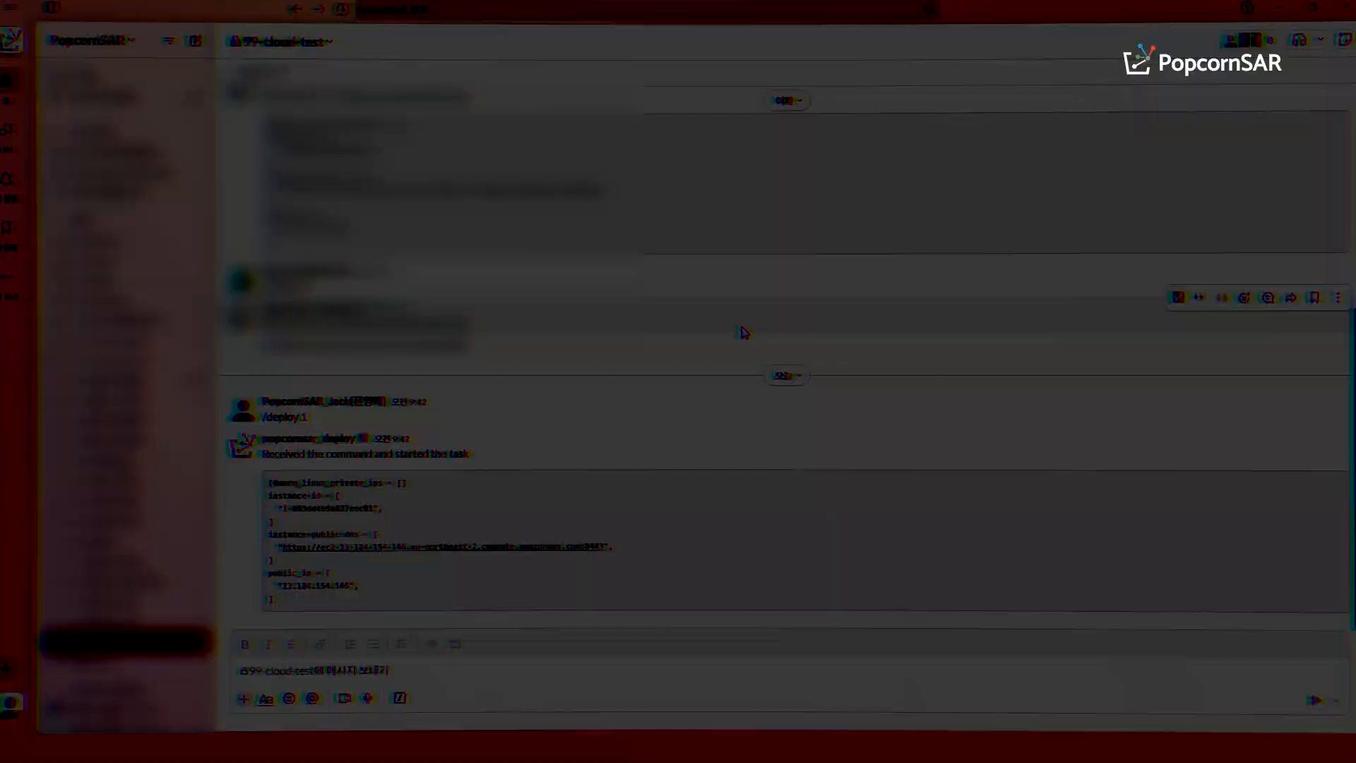
- Switch to Slack and send the command /deploy 0 in the 99-cloud-test channel
{"action": "type", "text": "/dep"}
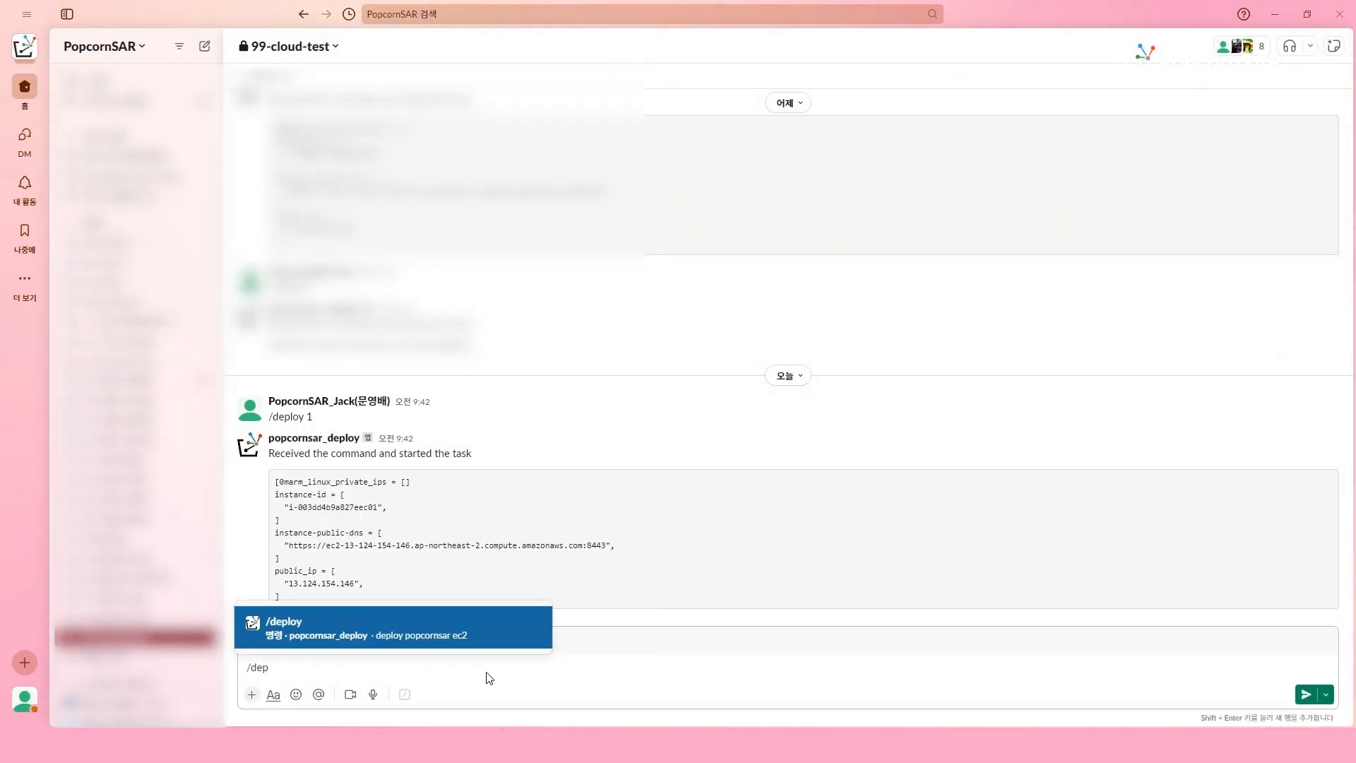
{"action": "key", "text": "Tab"}
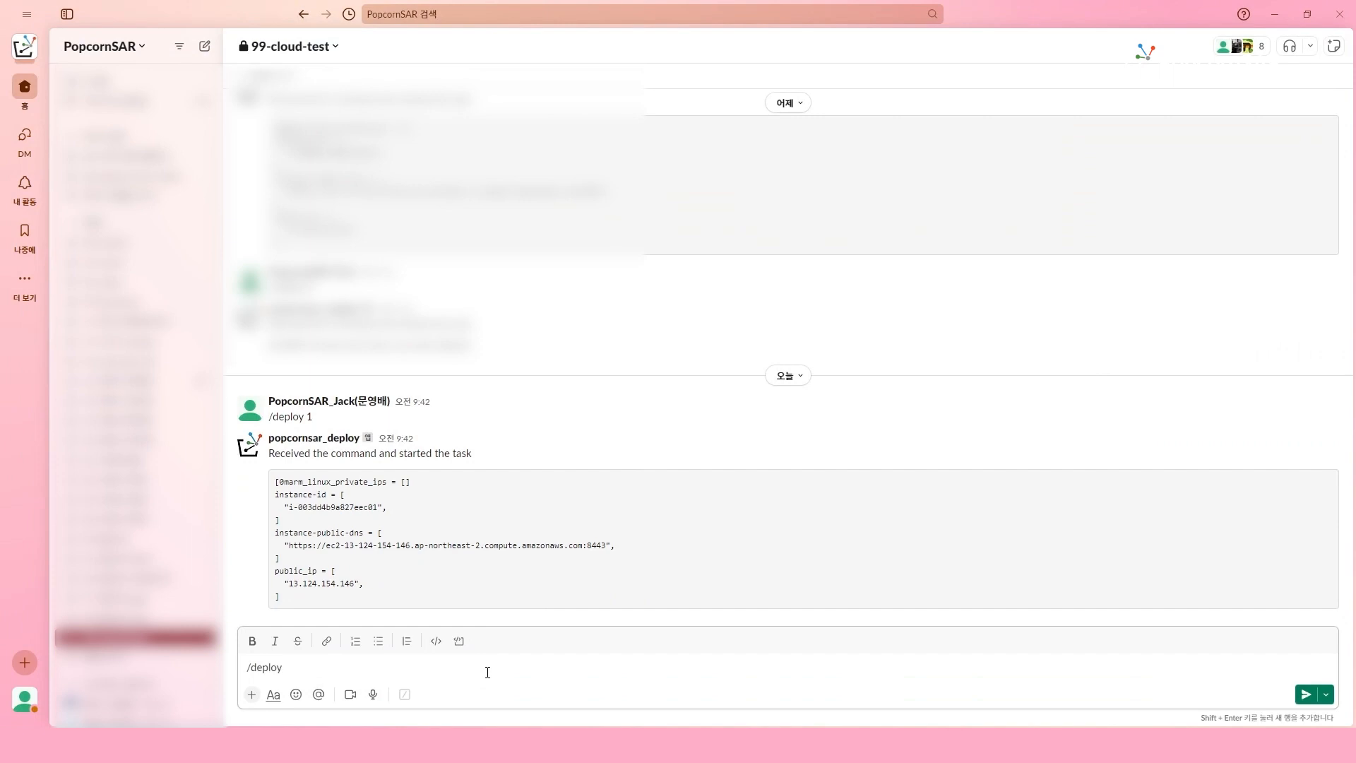
{"action": "key", "text": "Return"}
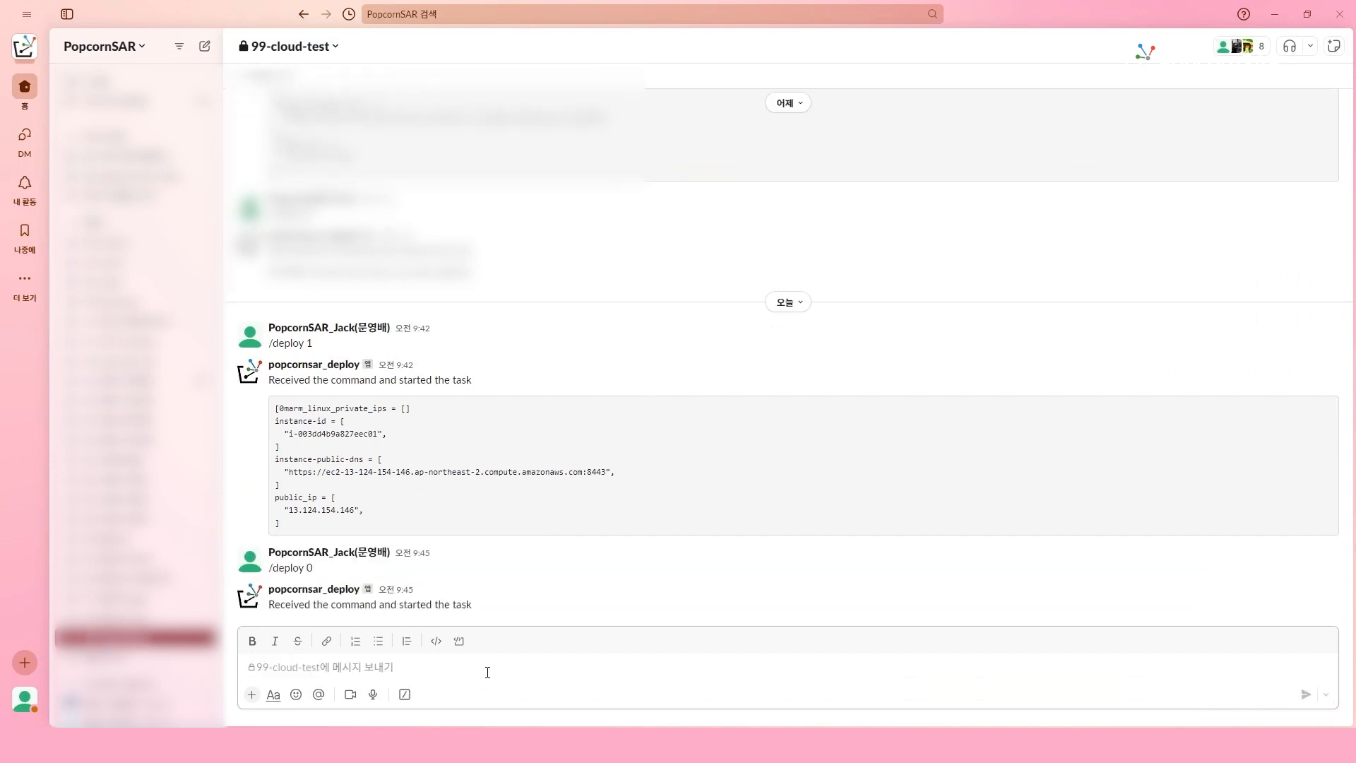